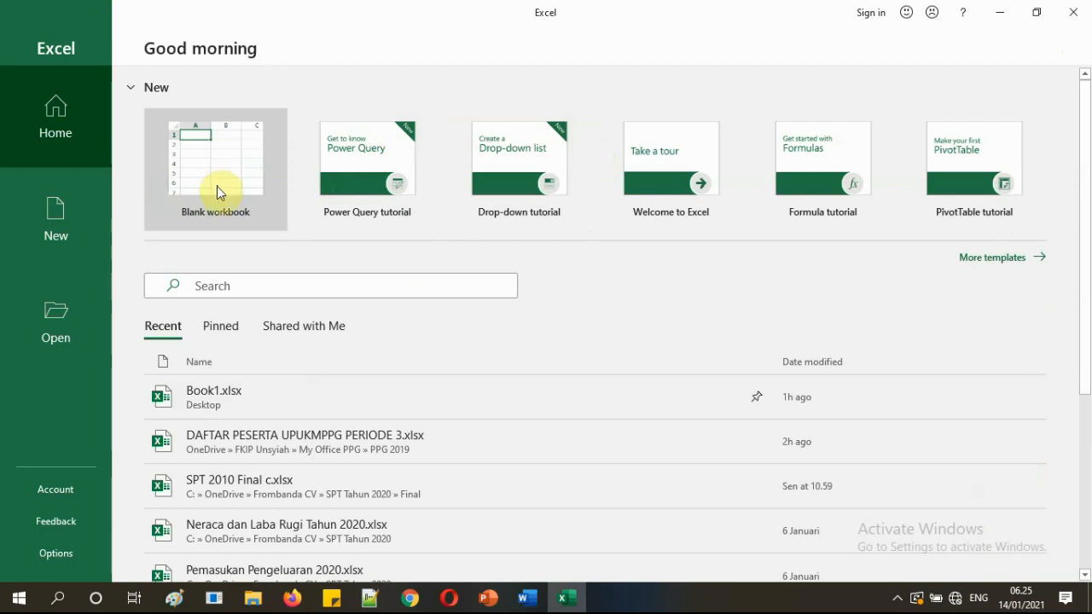
Create a new blank workbook, Book1, and select cell D4.
left_click(197, 163)
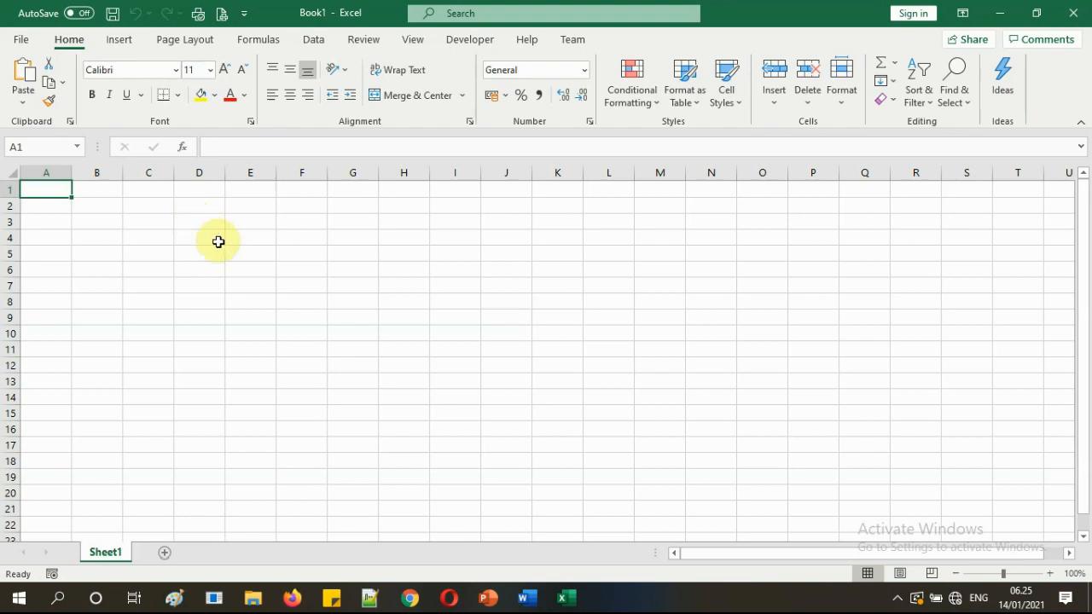
left_click(219, 243)
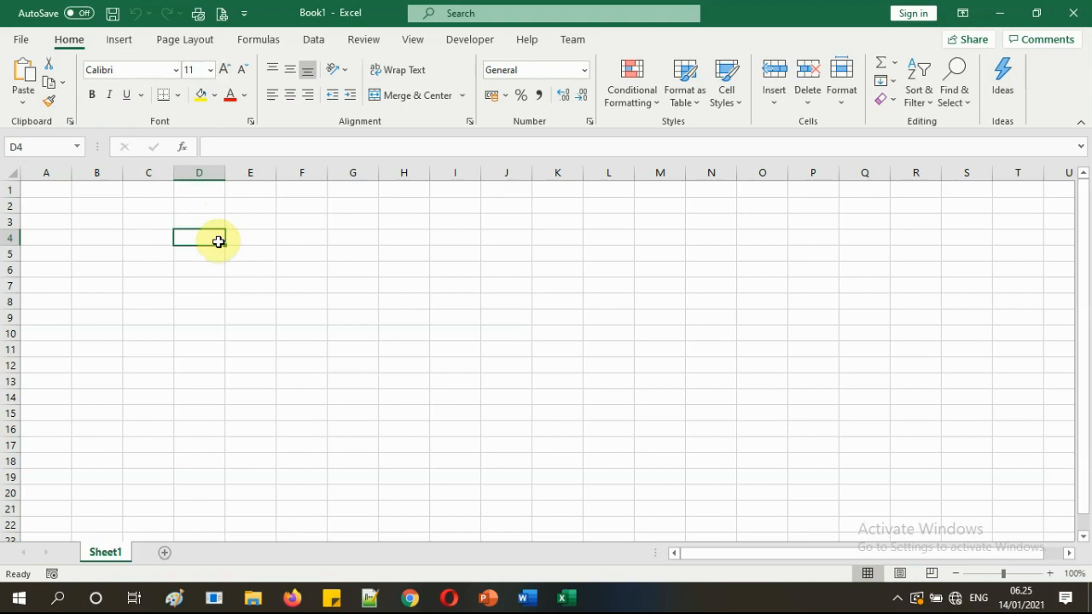
left_click(896, 600)
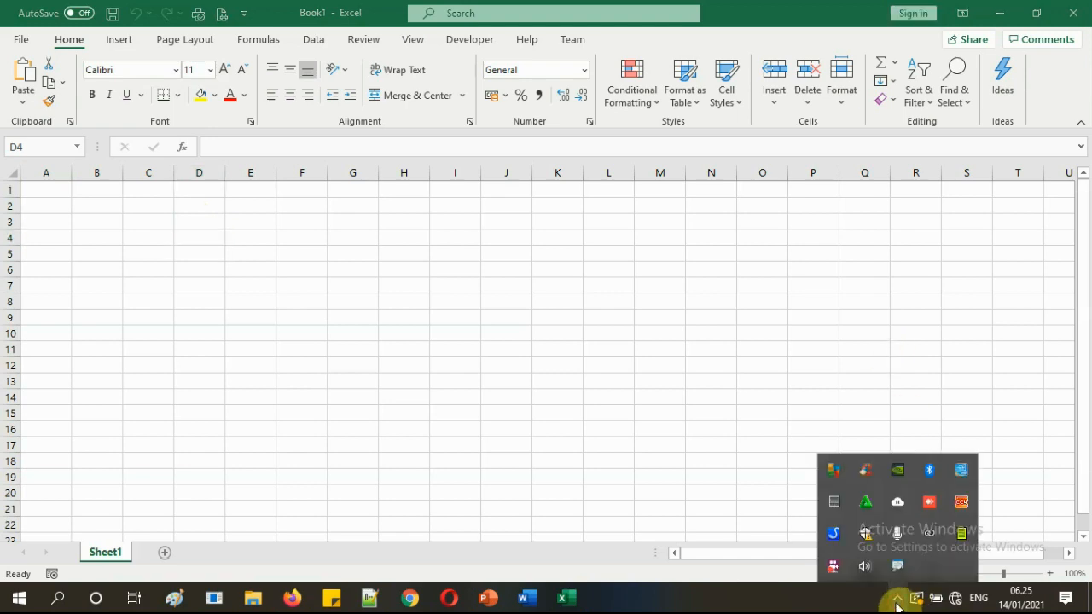
left_click(689, 424)
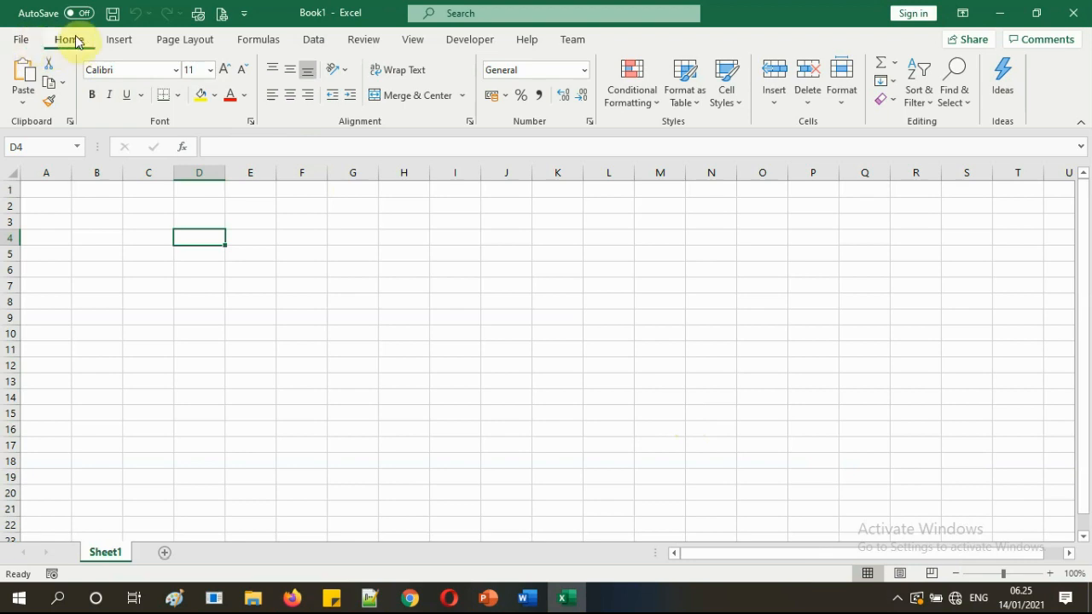
Browse the Insert and Page Layout ribbon commands, then return to Home.
left_click(126, 41)
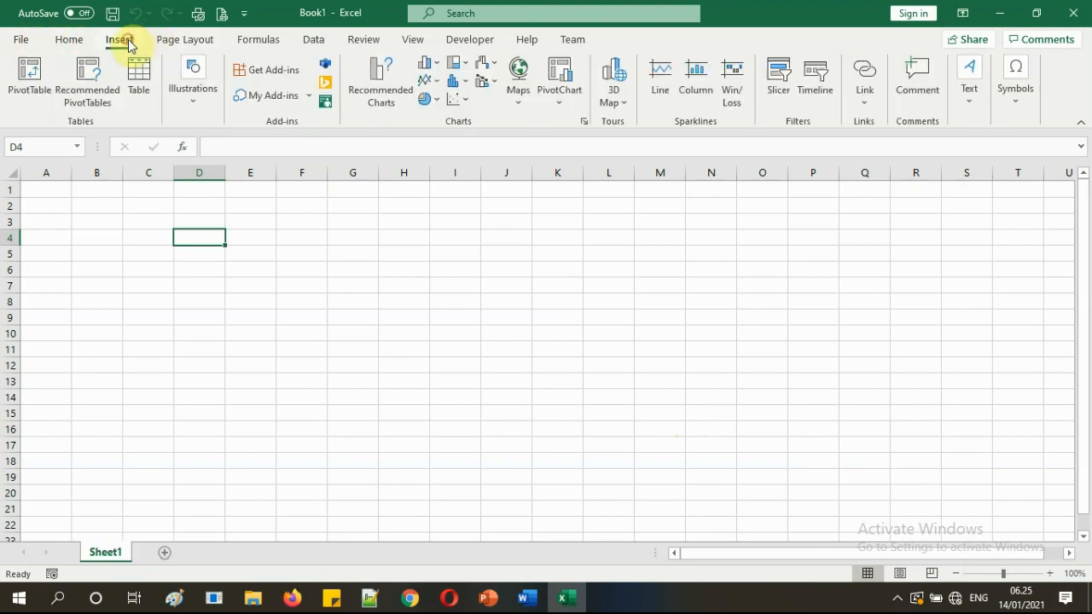
left_click(188, 40)
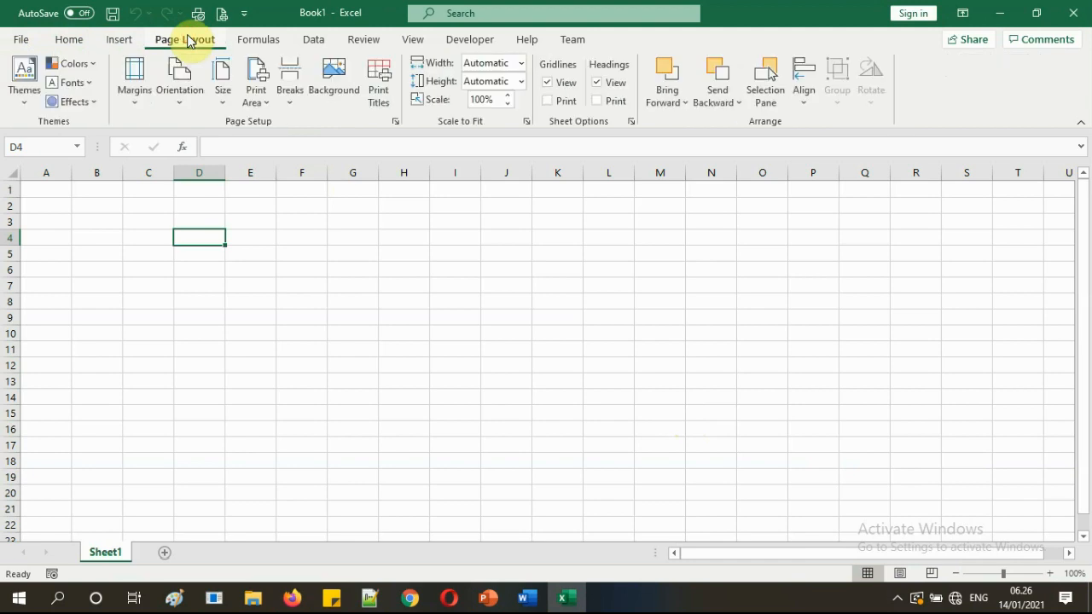
left_click(70, 40)
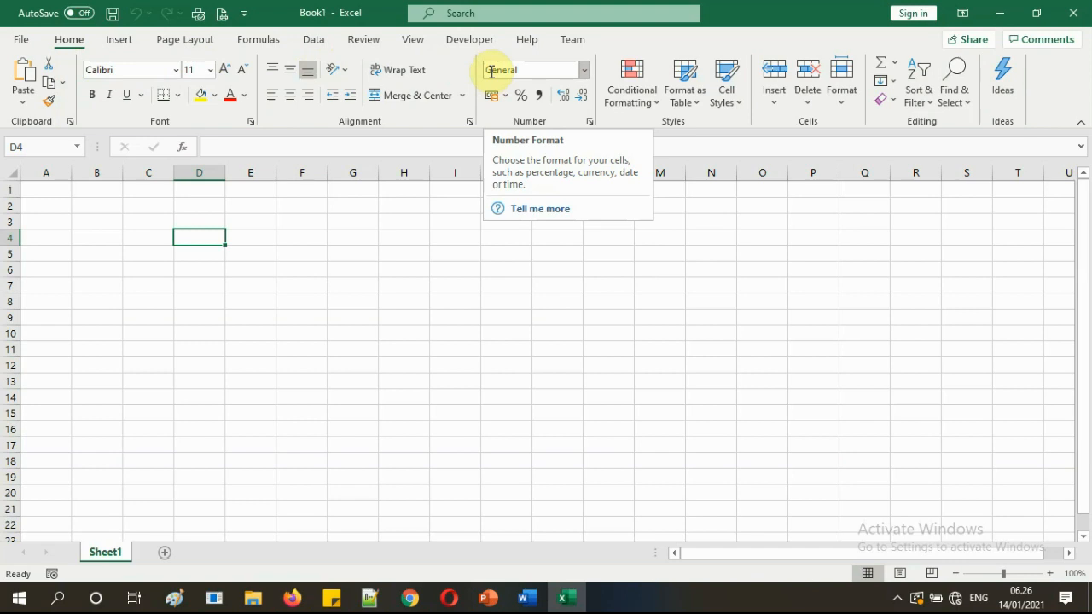
left_click(98, 221)
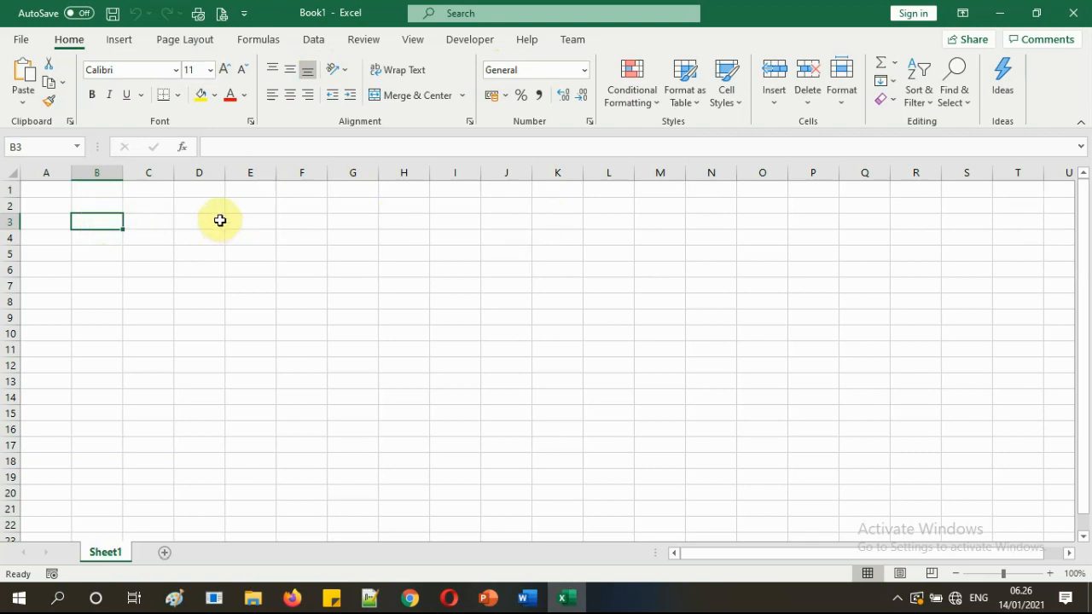
left_click(148, 220)
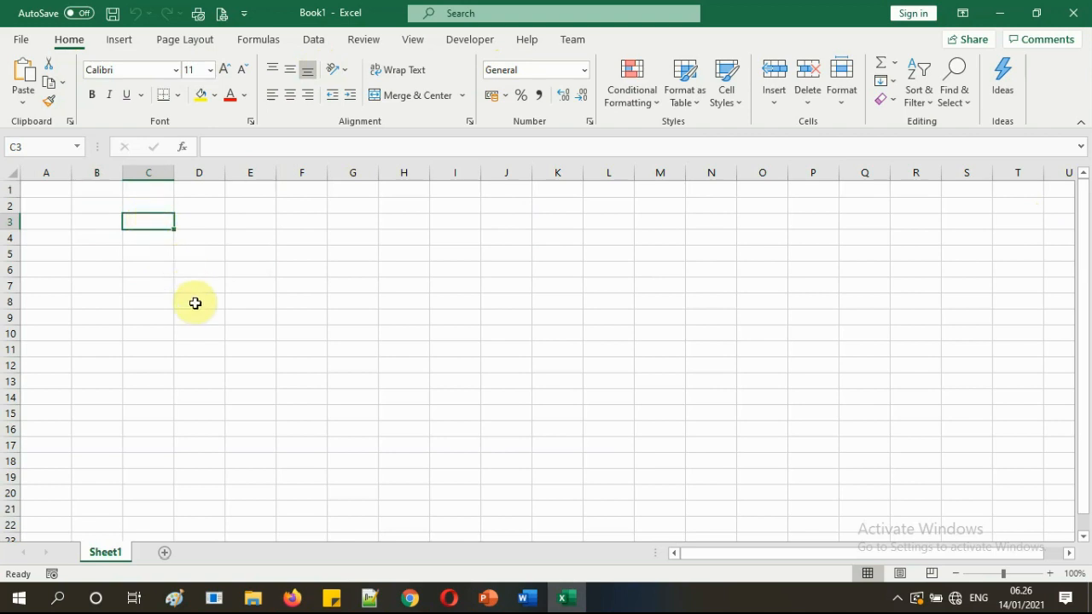
left_click(108, 224)
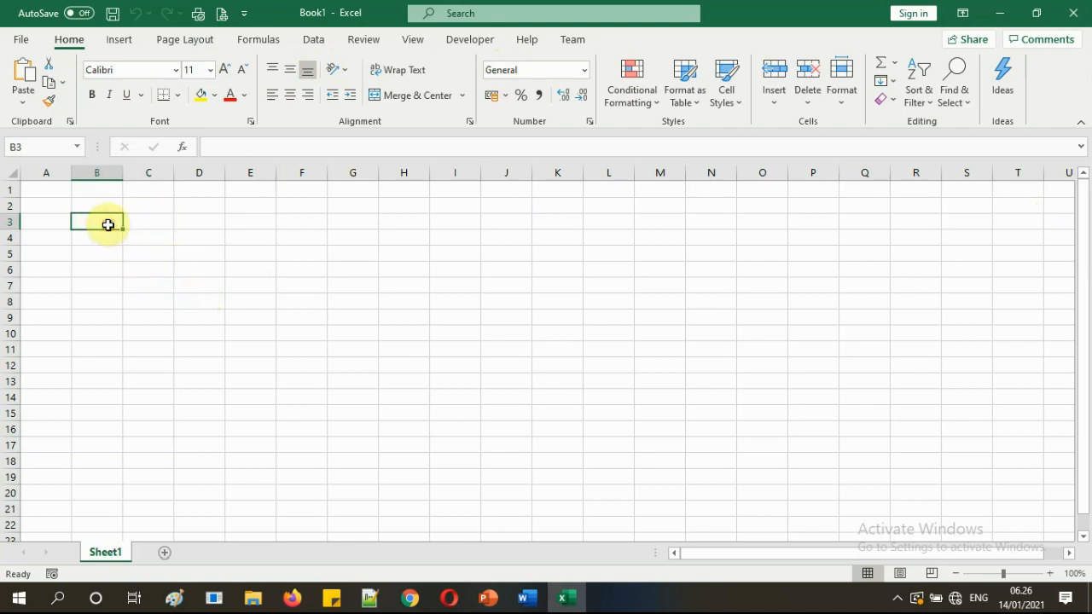
left_click(197, 221)
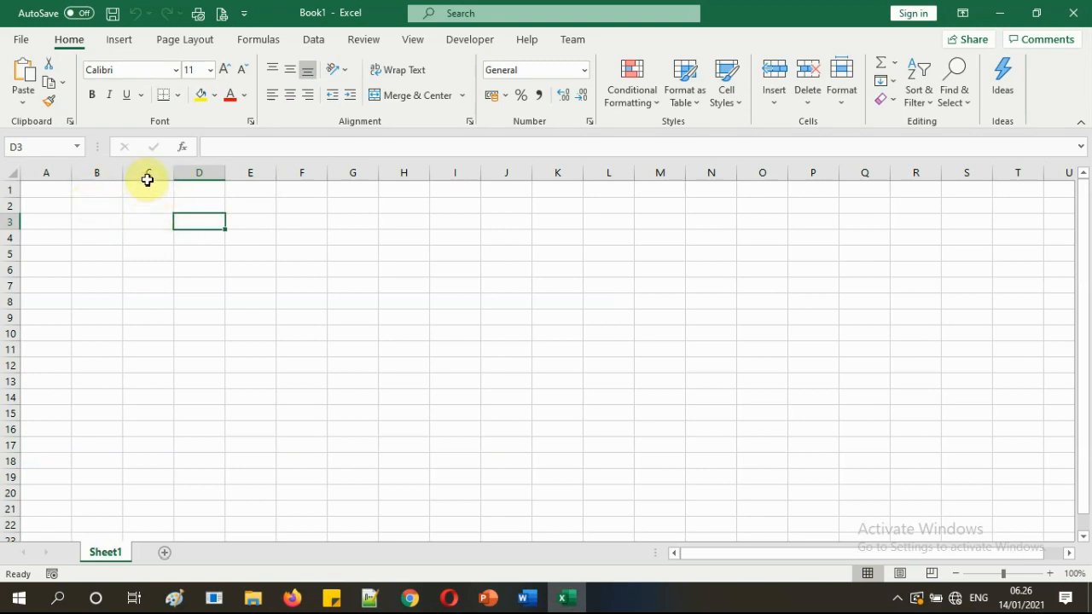
left_click(56, 172)
left_click(102, 172)
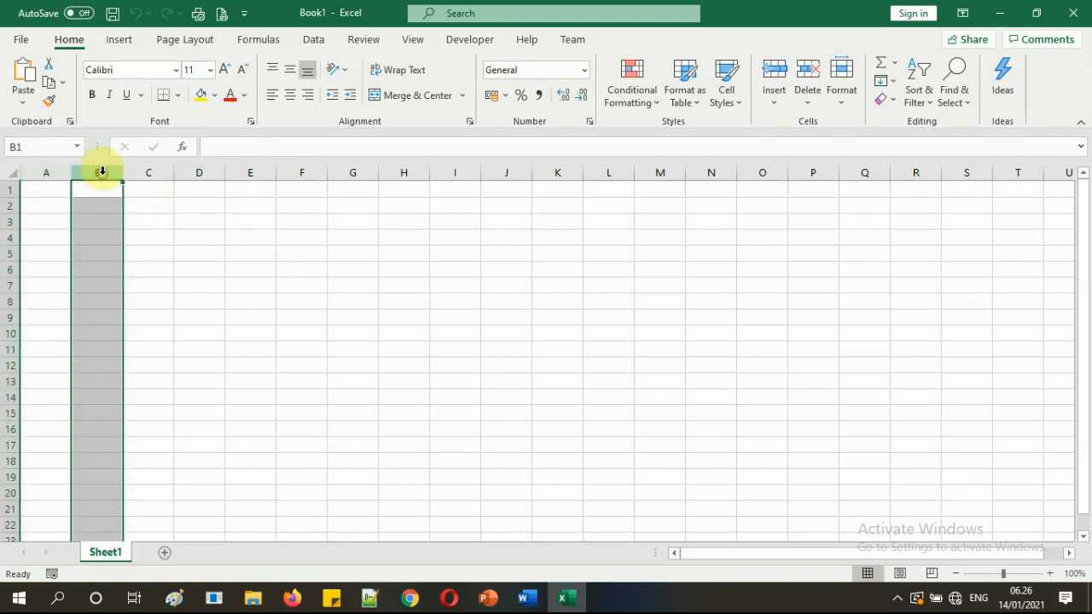
left_click(152, 172)
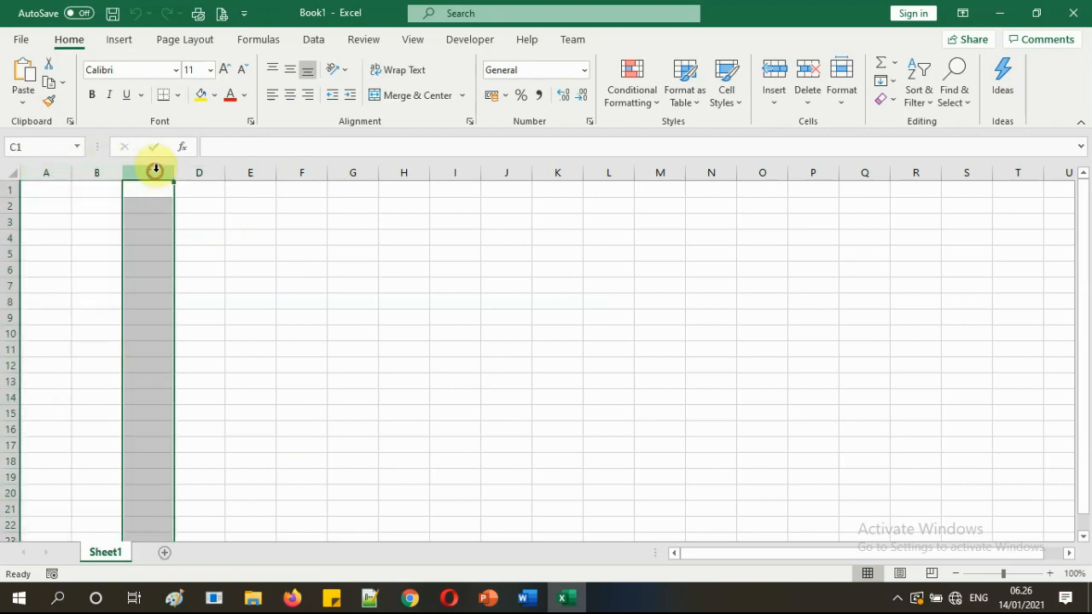
left_click(205, 173)
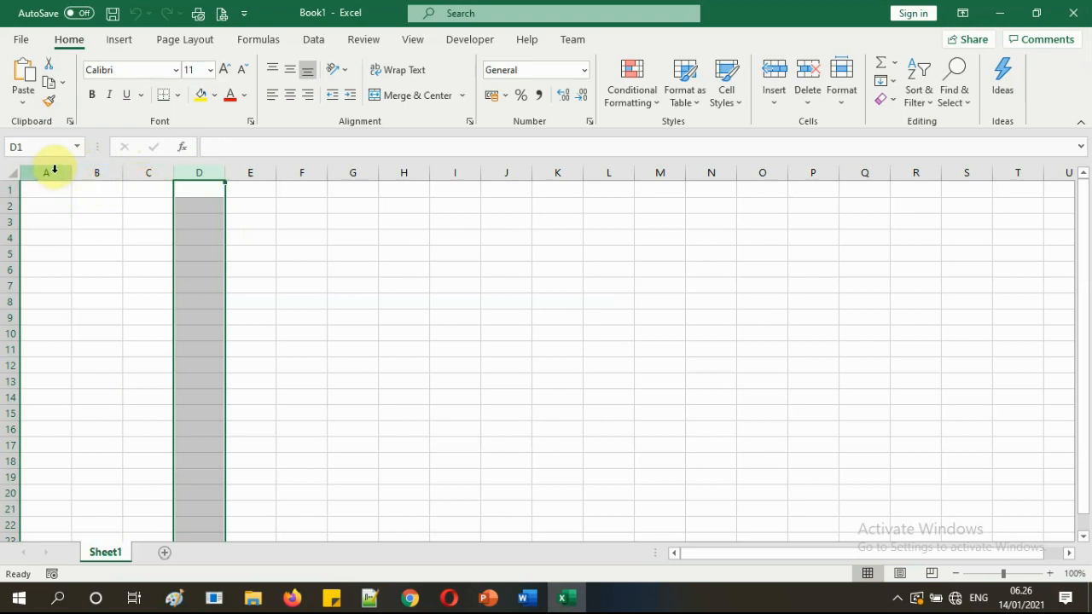
left_click(48, 171)
left_click(95, 170)
left_click(147, 170)
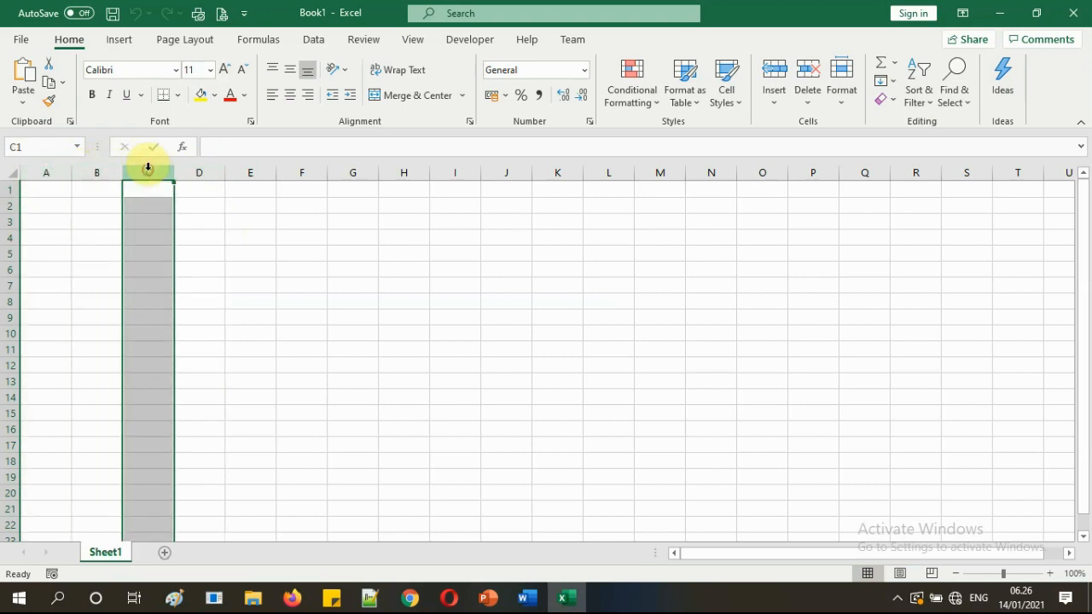
left_click(560, 249)
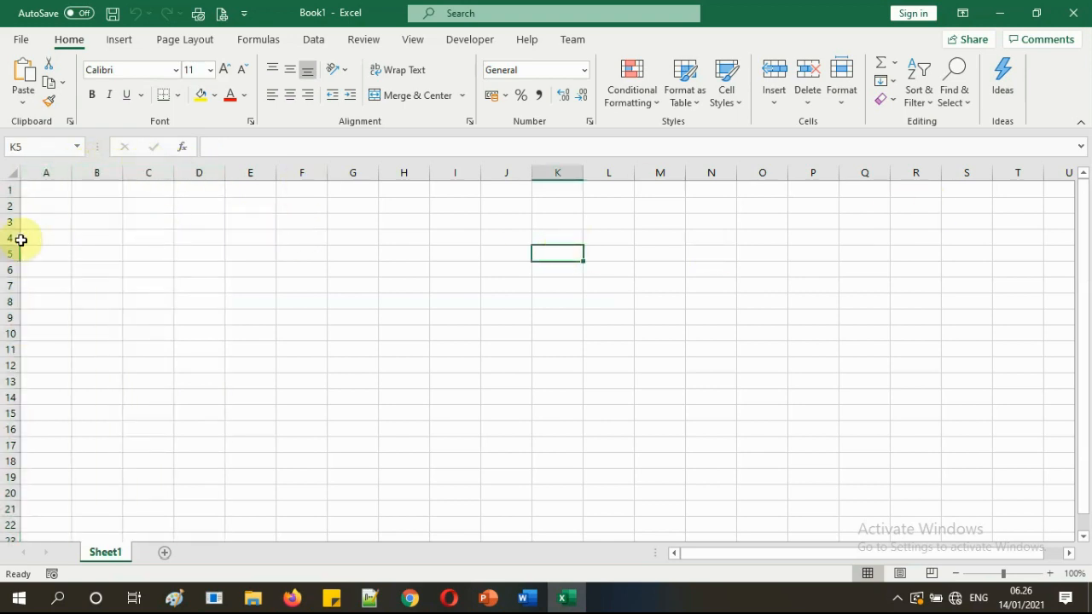
left_click(9, 205)
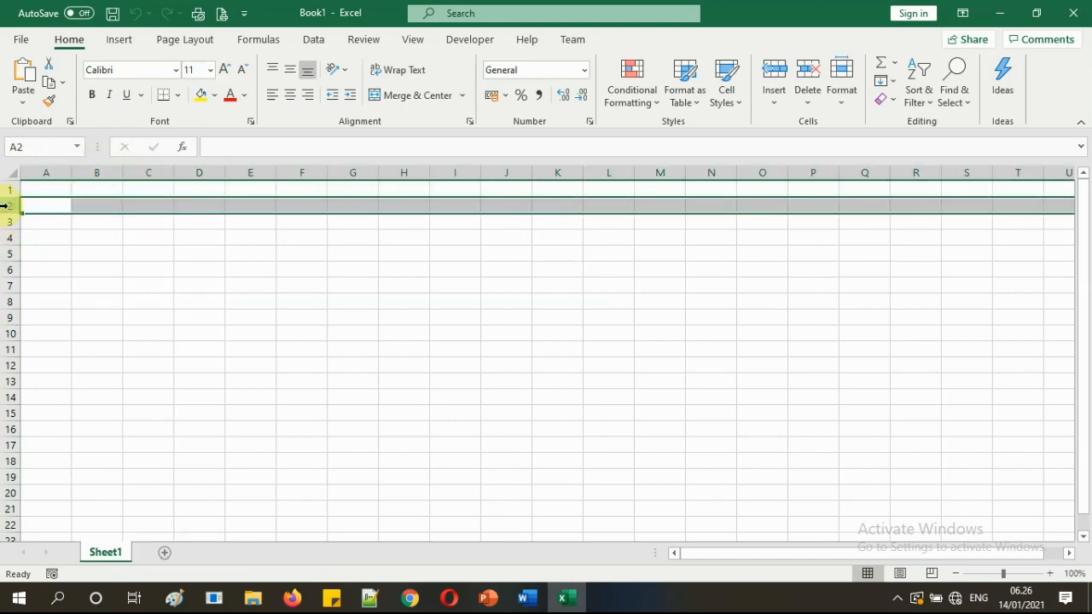
left_click(6, 237)
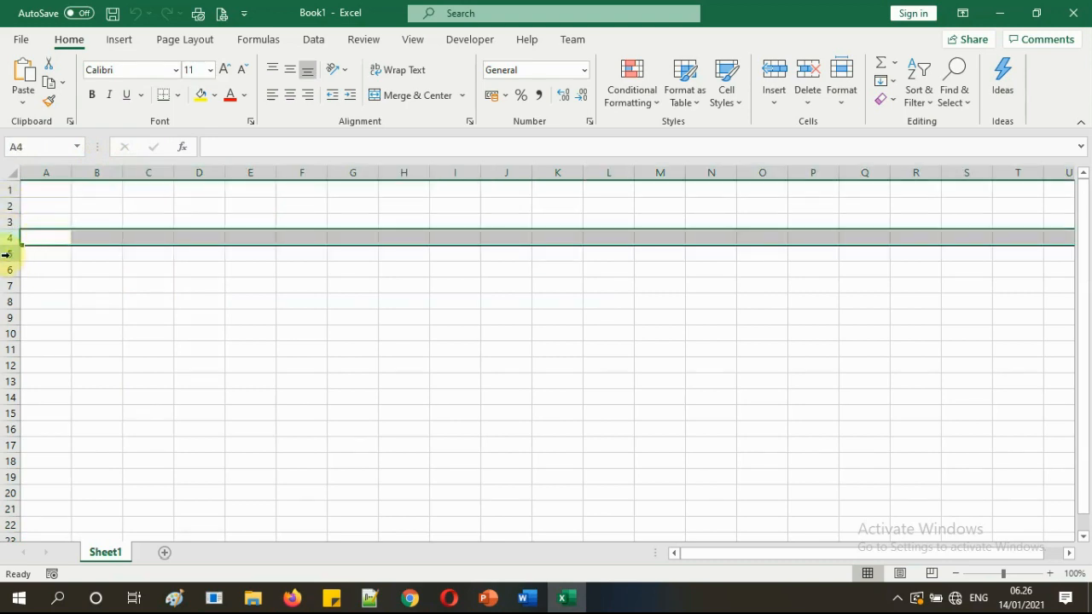
left_click(7, 253)
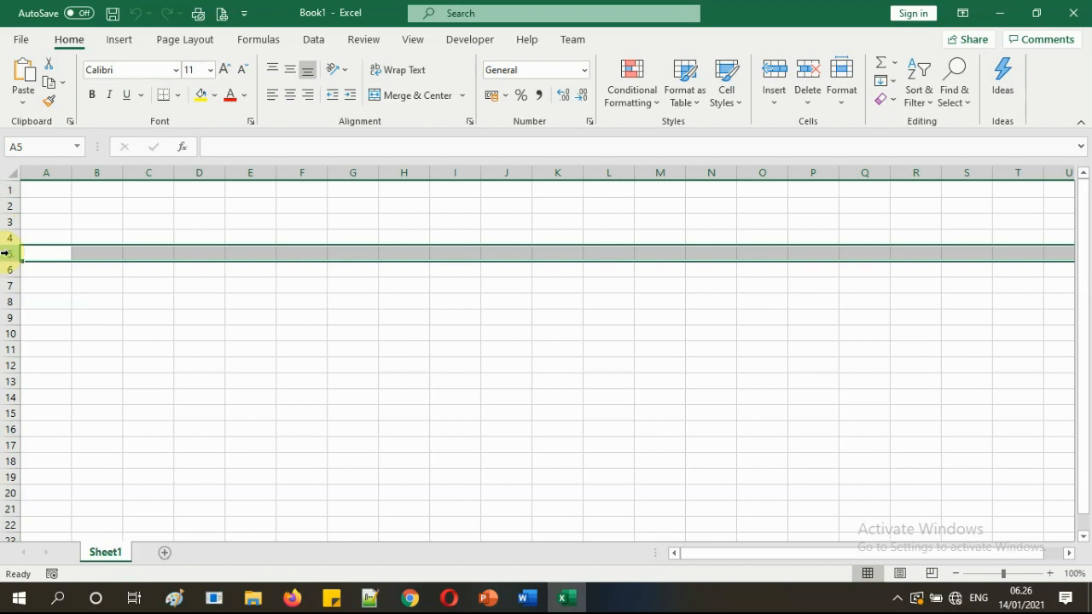
left_click(7, 270)
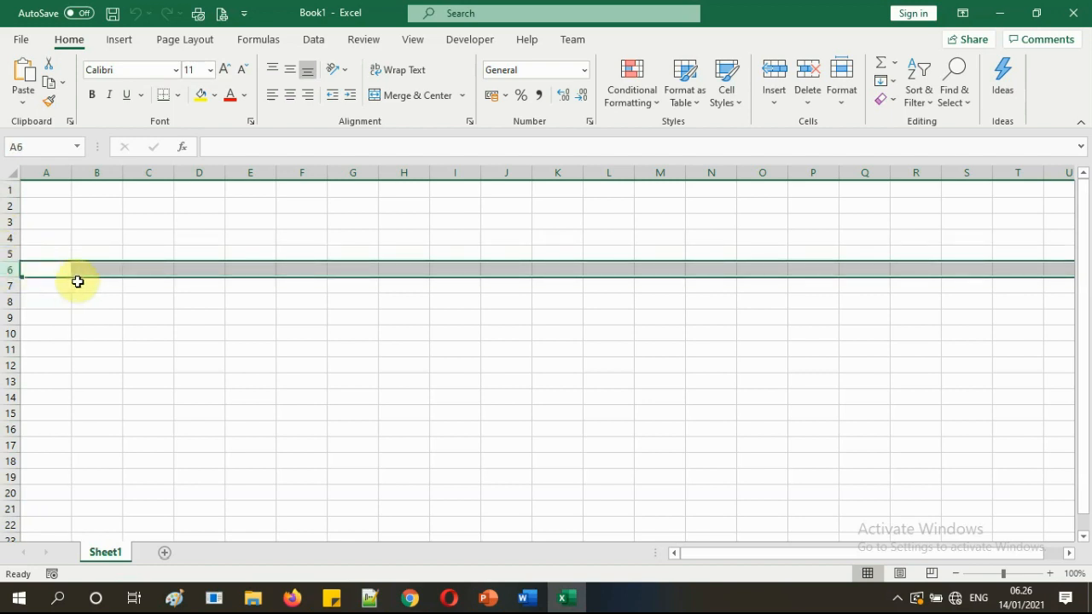
left_click(51, 290)
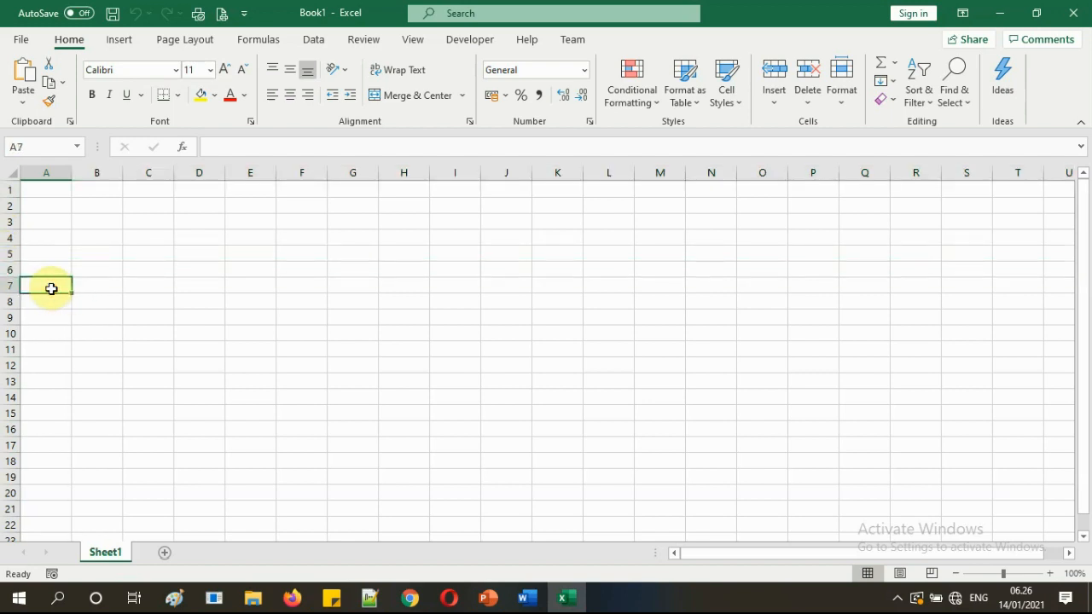
Set the sheet zoom to 150% and select cell A5 for the table heading.
left_click(1051, 577)
left_click(1051, 576)
left_click(1050, 576)
left_click(1051, 577)
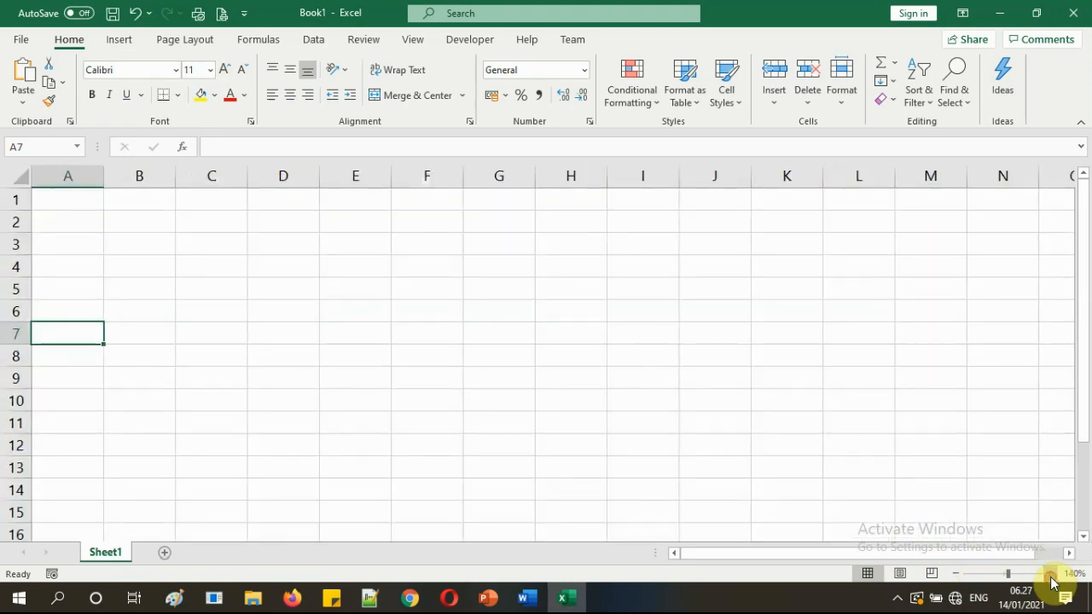
left_click(1050, 577)
left_click(1051, 577)
left_click(1050, 578)
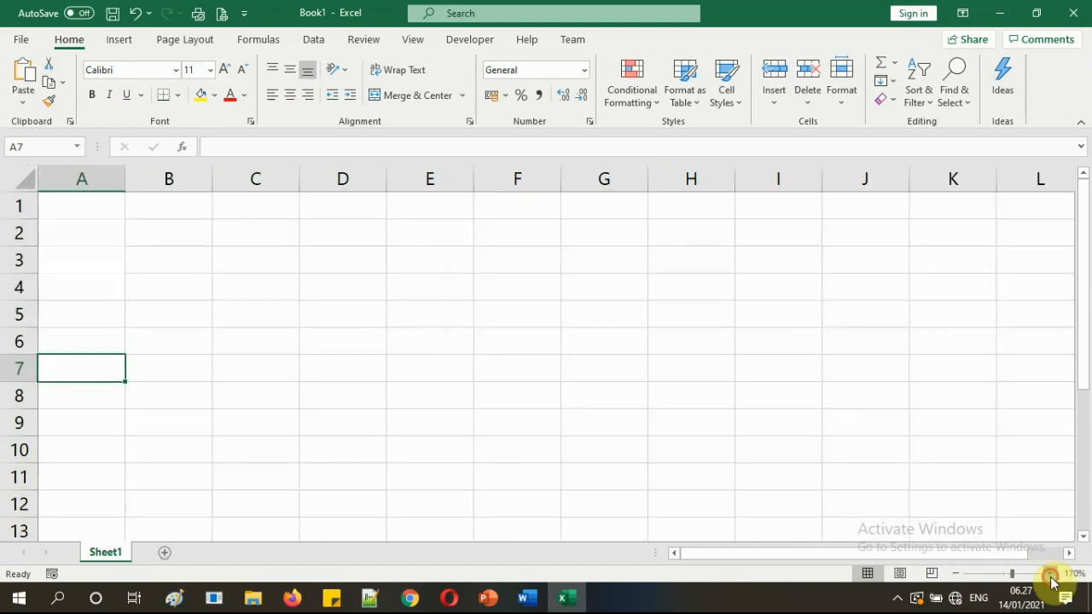
left_click(1051, 578)
left_click(1051, 577)
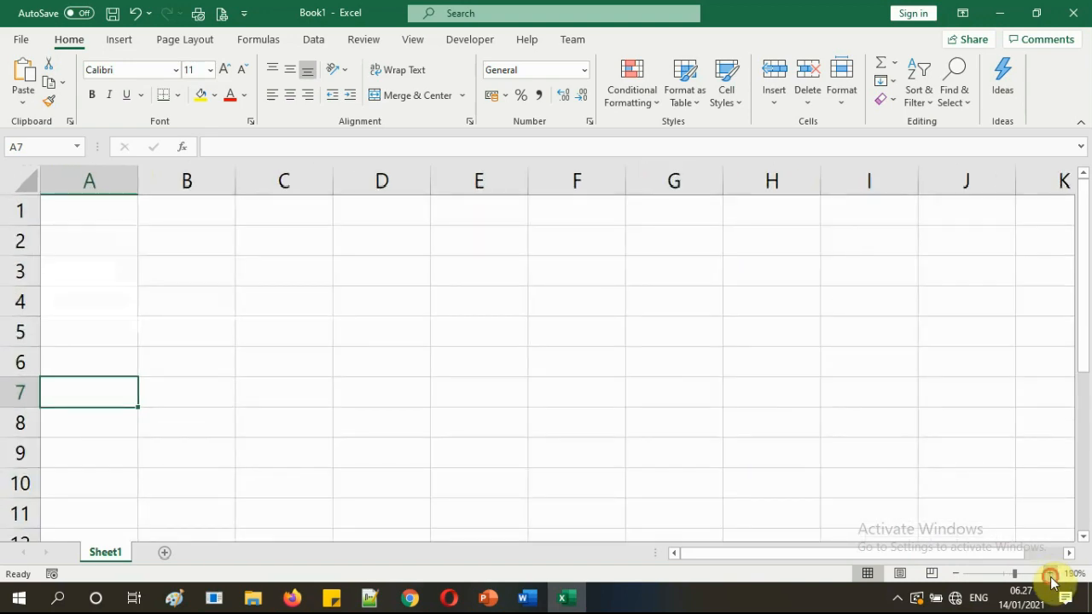
left_click(1051, 577)
left_click(957, 577)
left_click(957, 577)
left_click(957, 577)
left_click(957, 576)
left_click(957, 577)
left_click(957, 577)
left_click(957, 576)
left_click(957, 576)
left_click(957, 576)
left_click(957, 577)
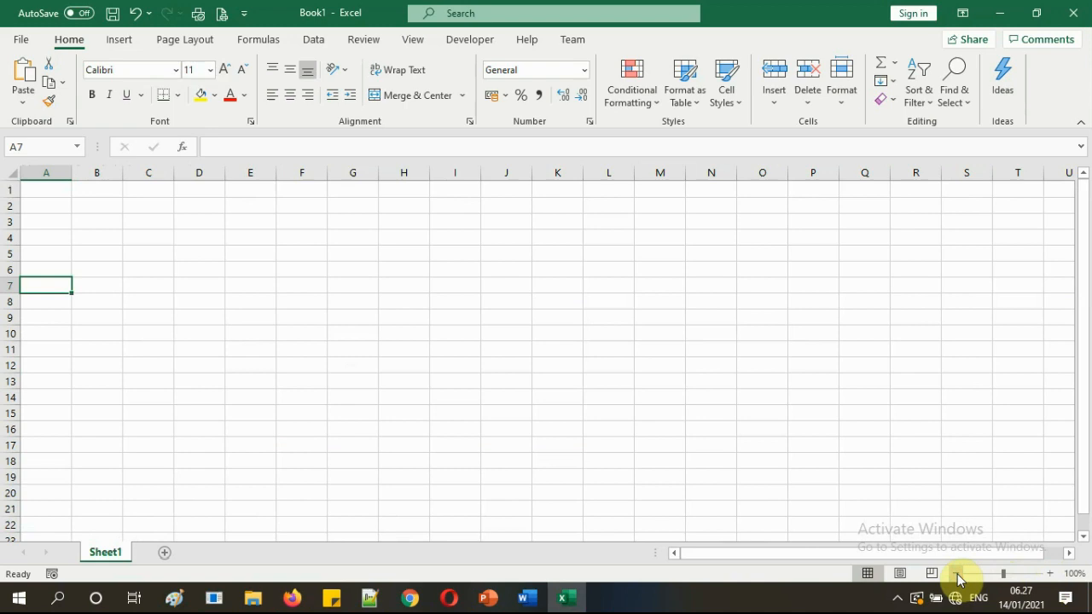
left_click(1049, 575)
left_click(1049, 575)
left_click(1050, 575)
left_click(1050, 575)
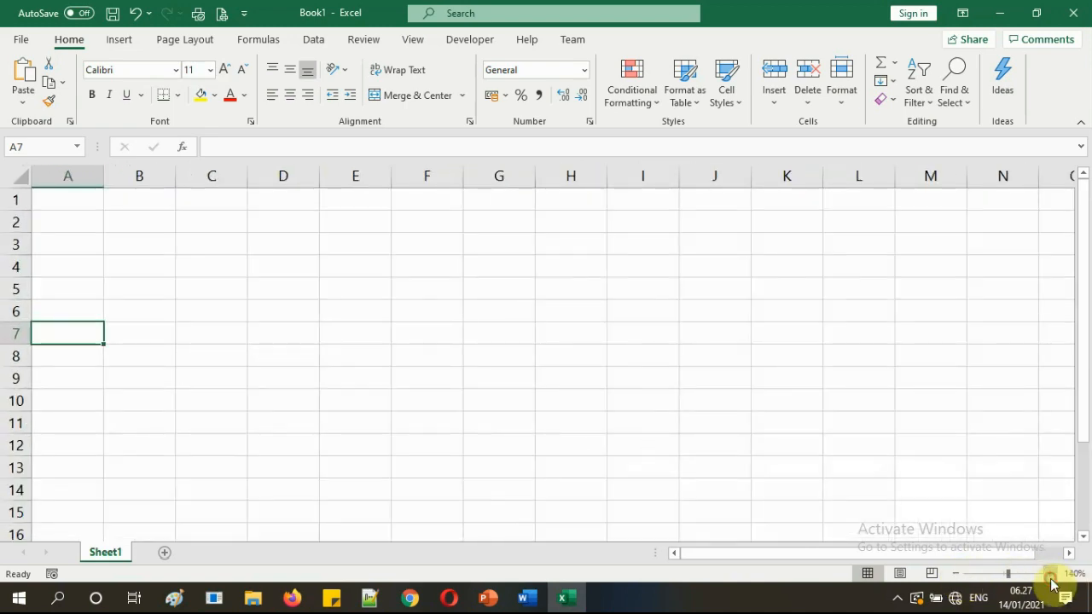
left_click(1050, 575)
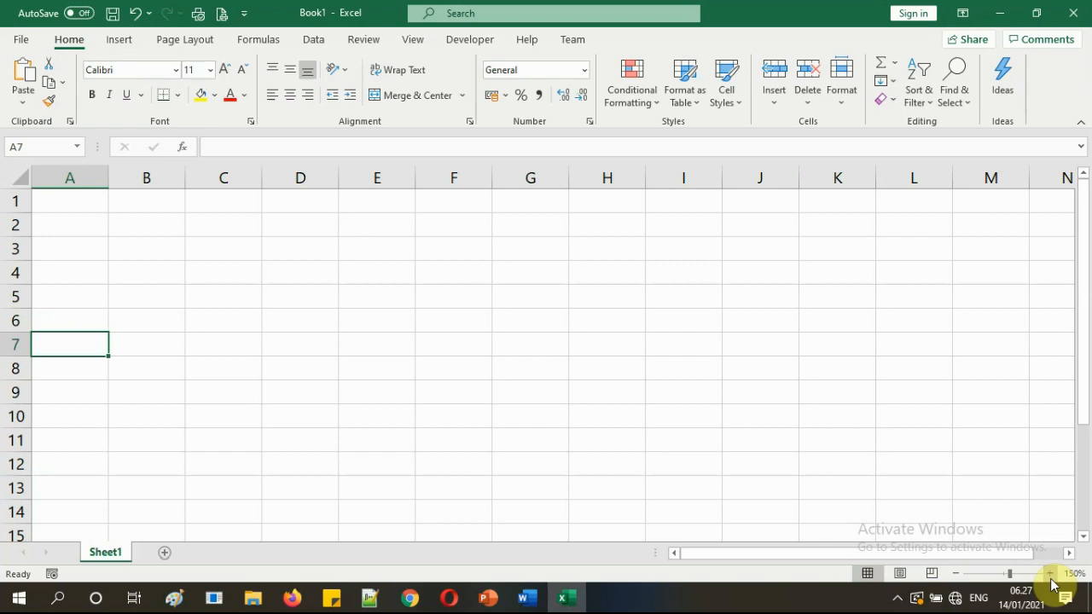
left_click(66, 297)
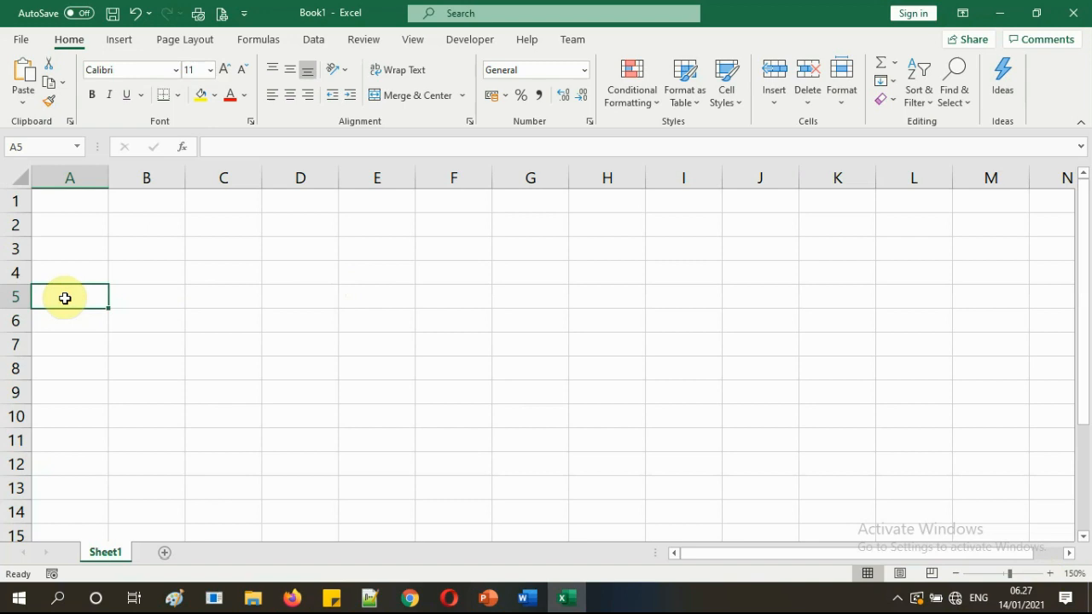
Enter the heading 'No' in cell A5 and move to B5.
left_click(102, 336)
left_click(97, 302)
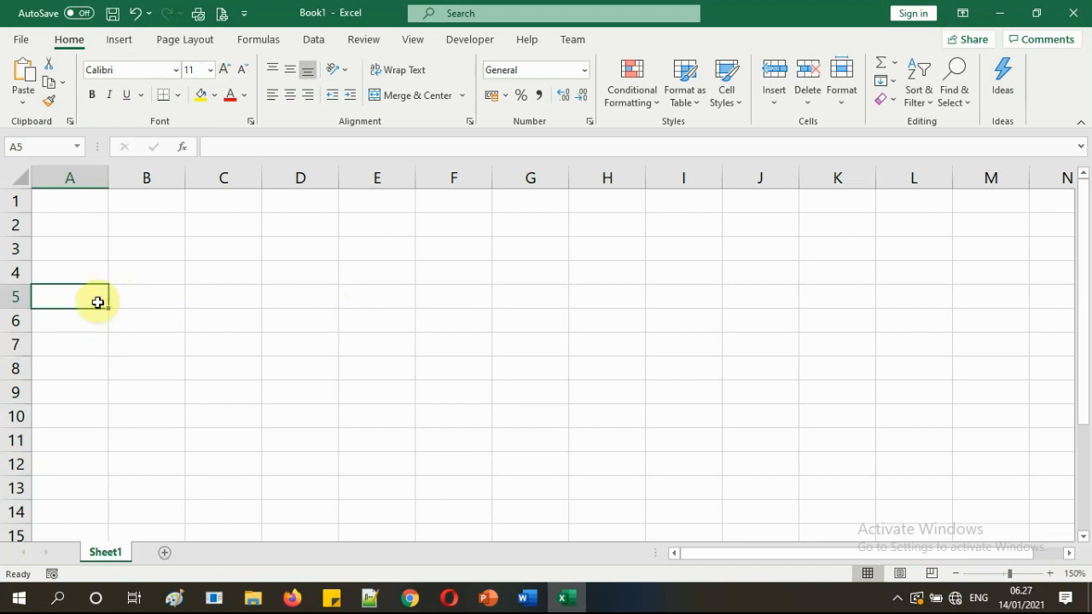
type("No")
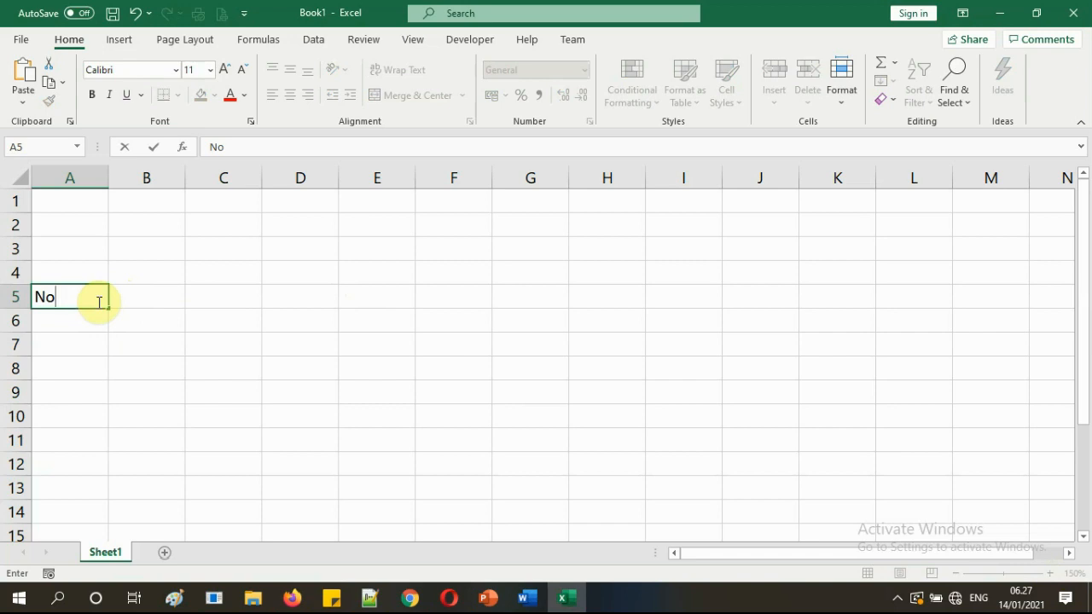
key("Tab")
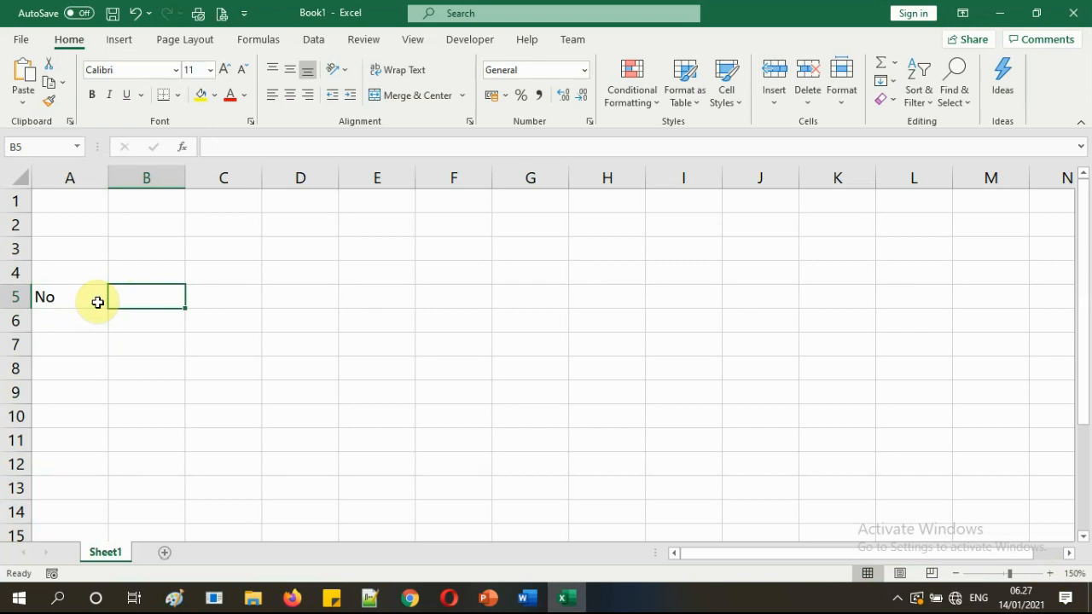
Select various cells and ranges along the header row, ending back at B5.
left_click(235, 299)
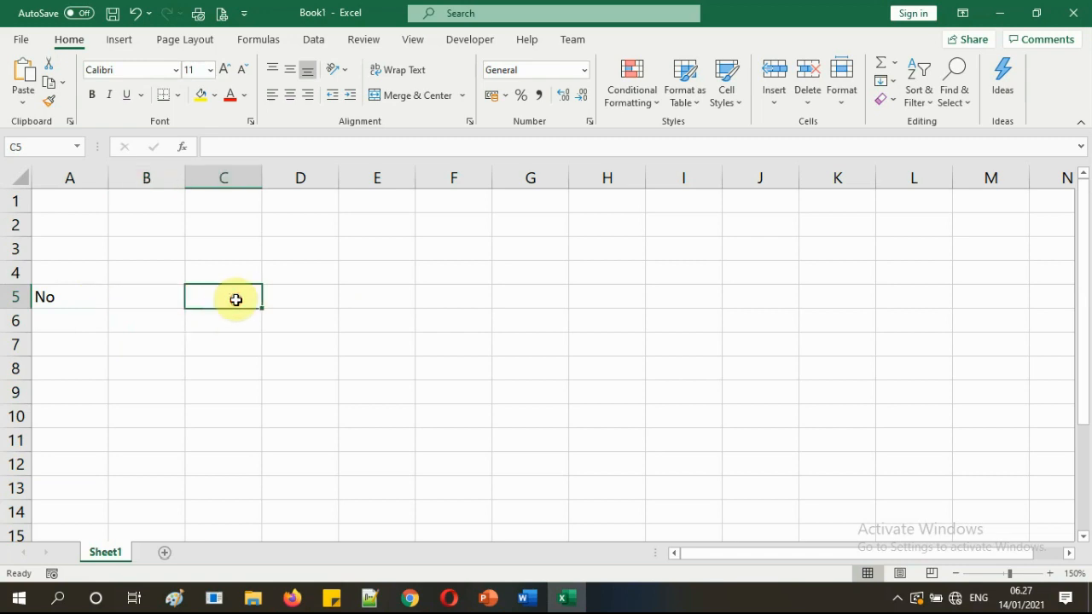
left_click(158, 294)
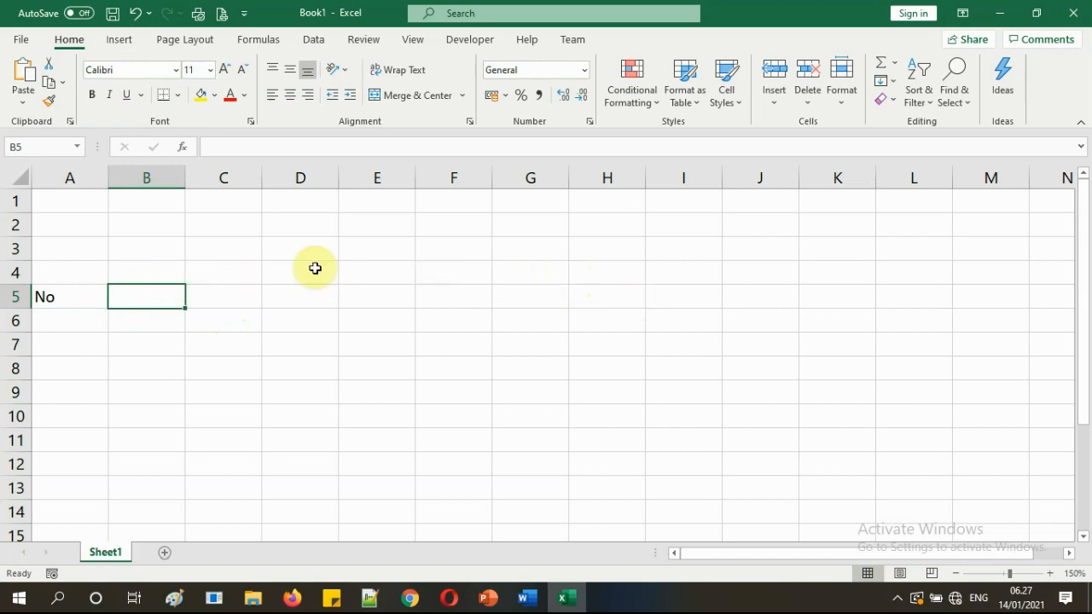
left_click(227, 271)
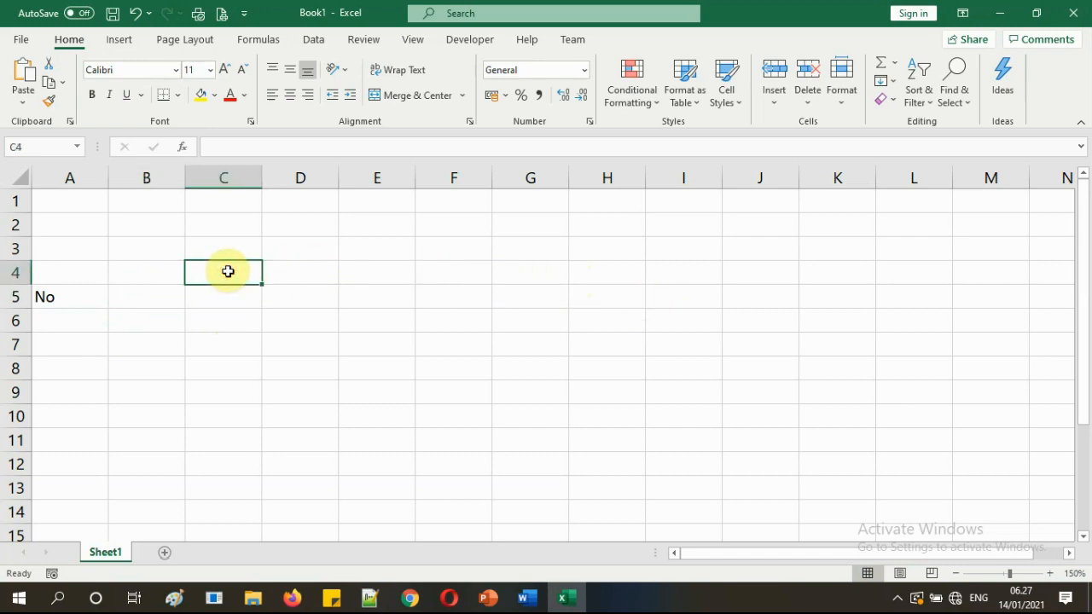
left_click(312, 272)
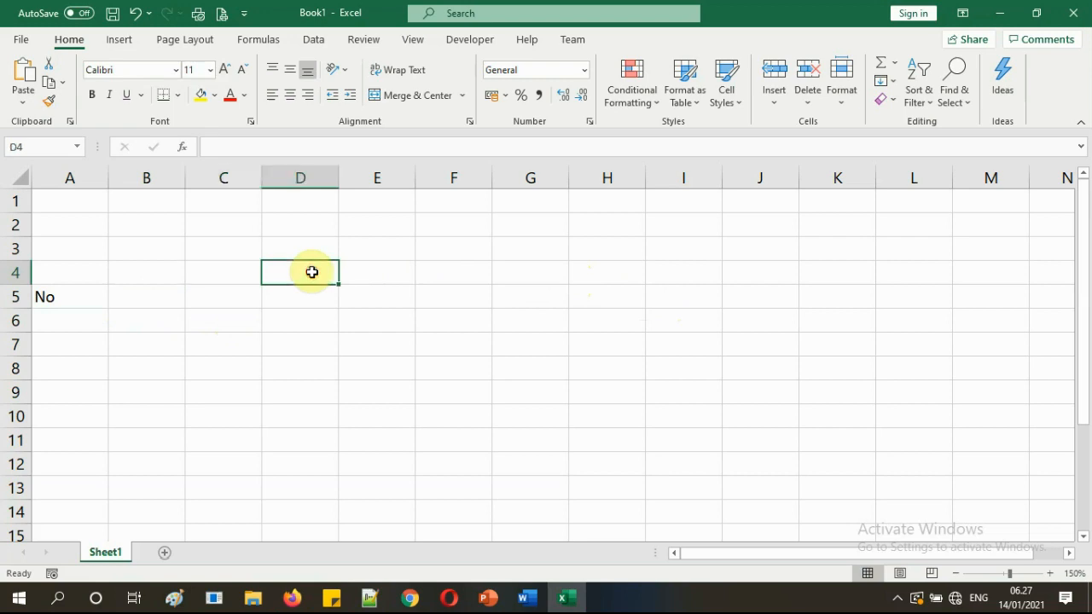
left_click(161, 299)
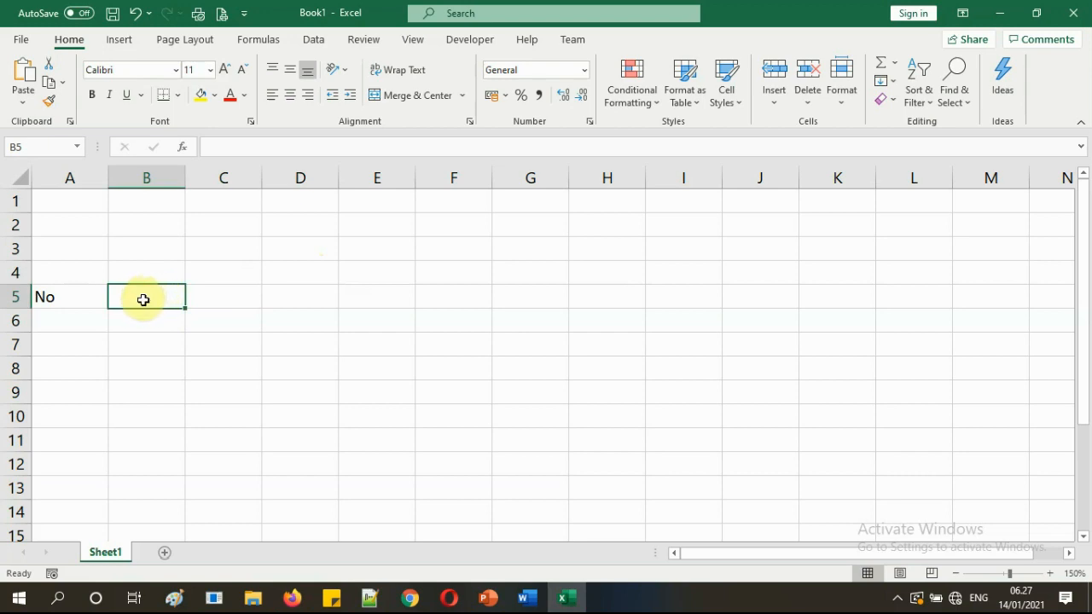
left_click_drag(143, 297, 529, 441)
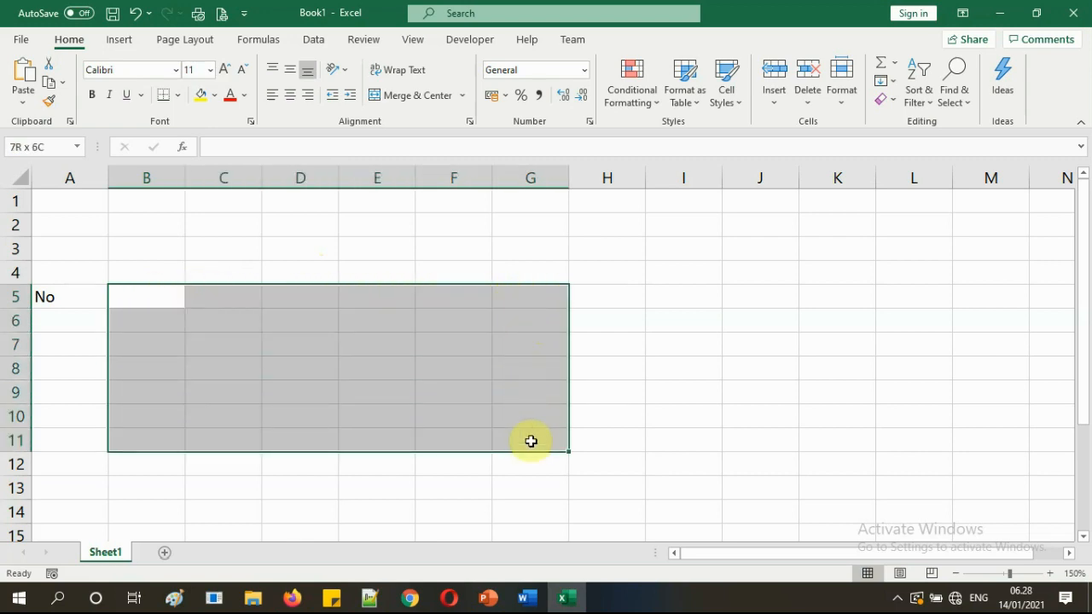
left_click(180, 335)
left_click_drag(142, 295, 535, 398)
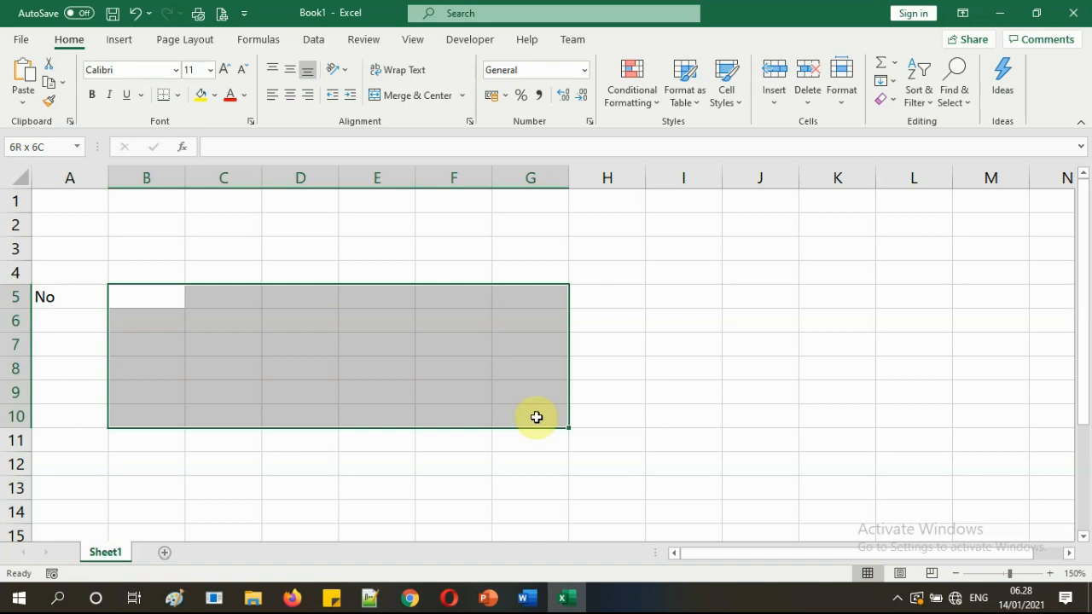
left_click(521, 367)
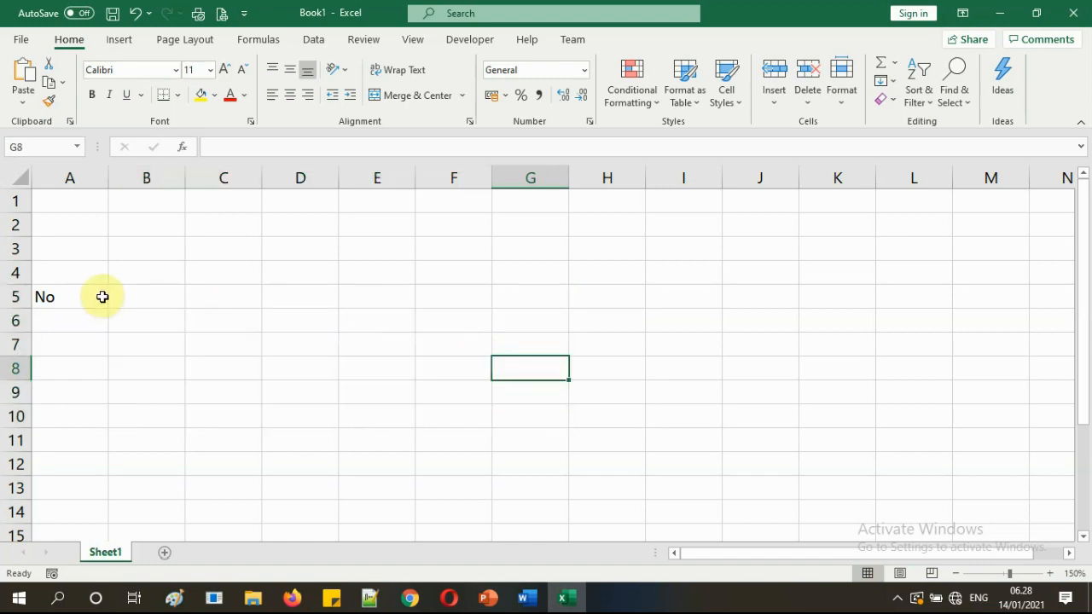
left_click(151, 294)
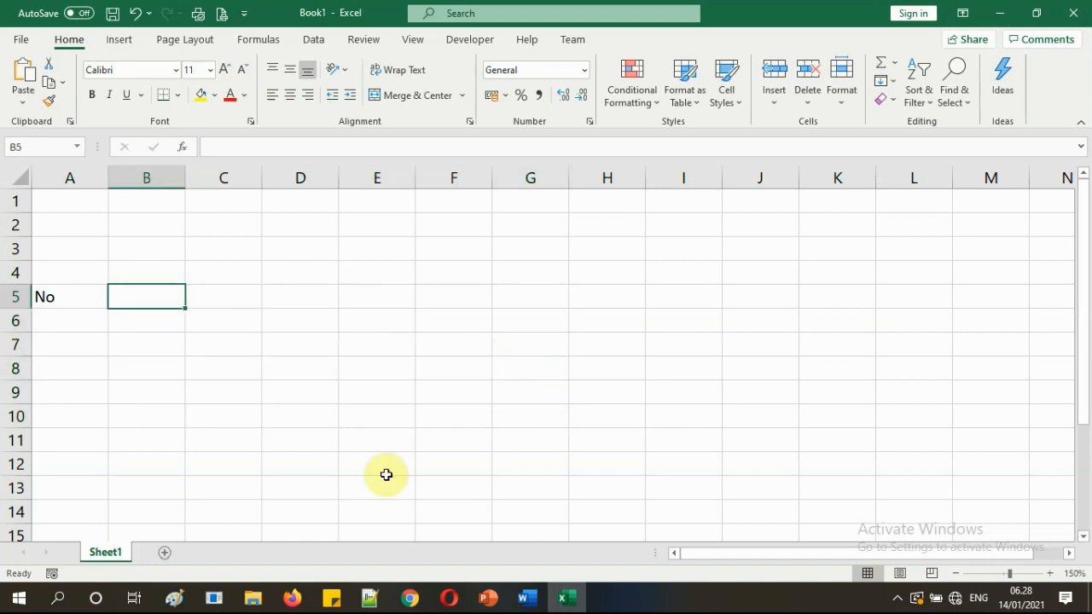
Check the column heading list in the notes and return to cell B5.
left_click(369, 602)
left_click(368, 602)
left_click(147, 368)
left_click(156, 297)
Enter the headings 'Nama' in B5 and 'Bidang Studi' in C5.
type("Nama")
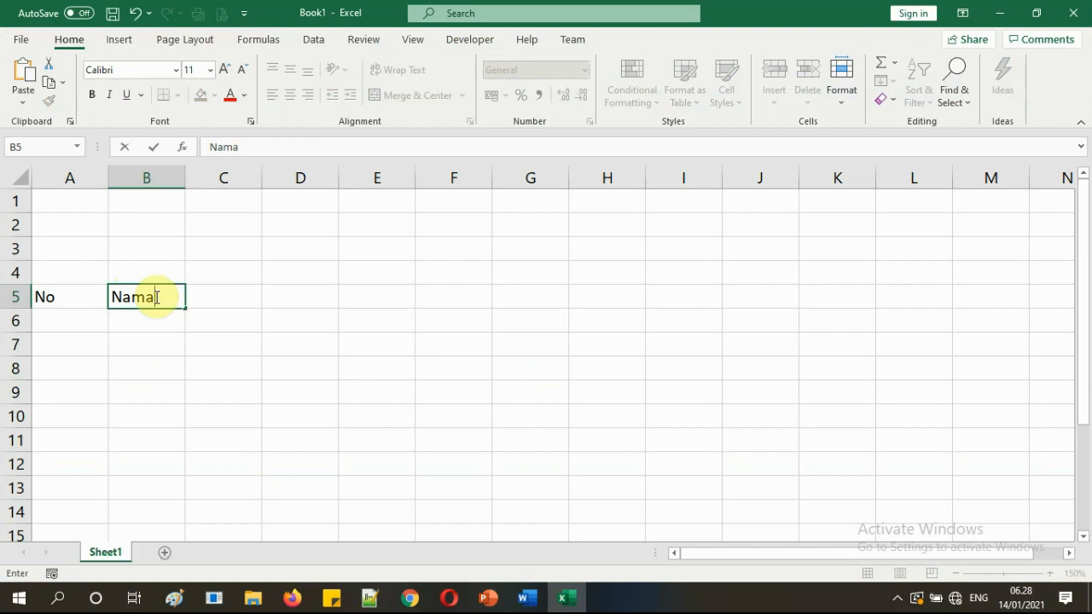
key("Tab")
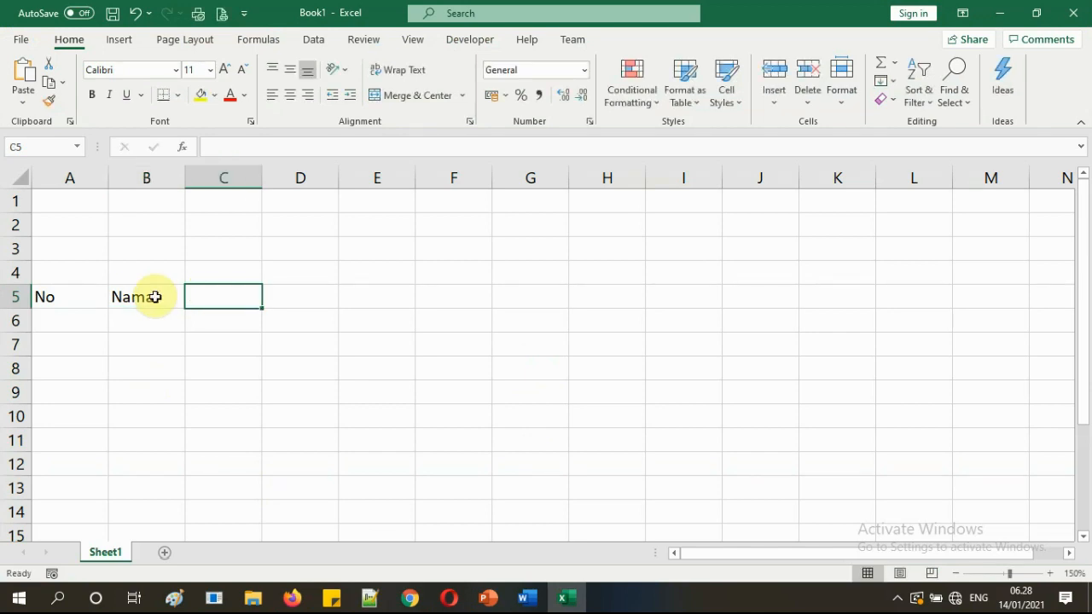
left_click(369, 598)
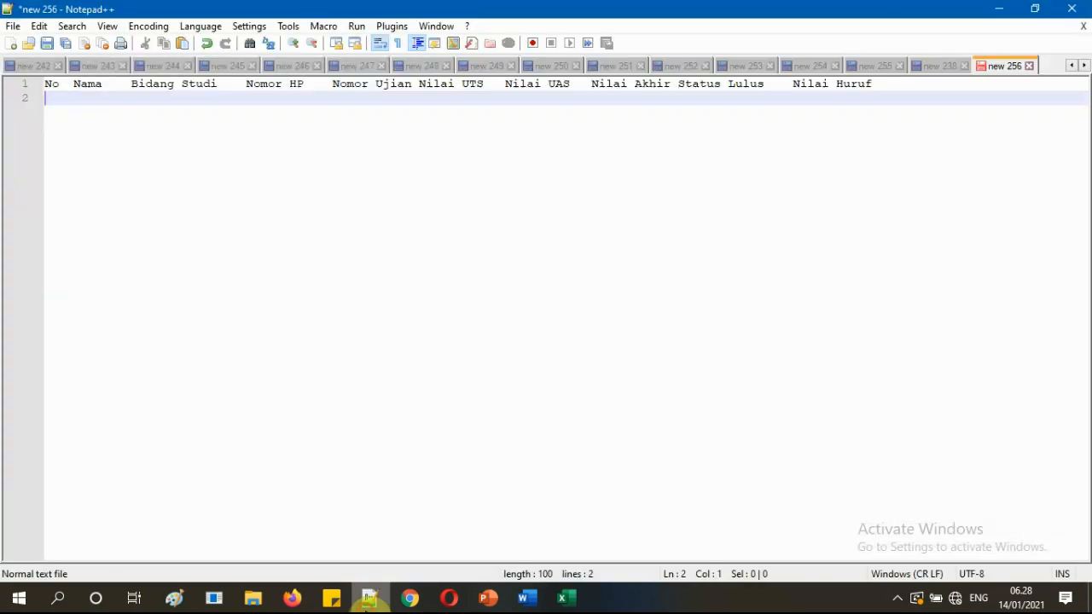
left_click(370, 598)
type("B")
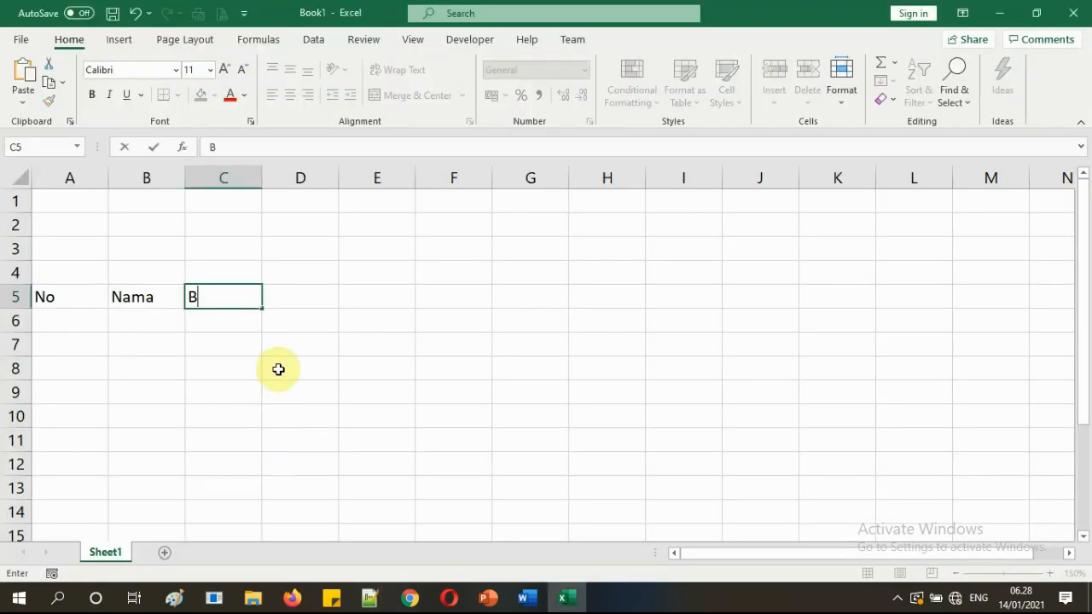
type("idang St")
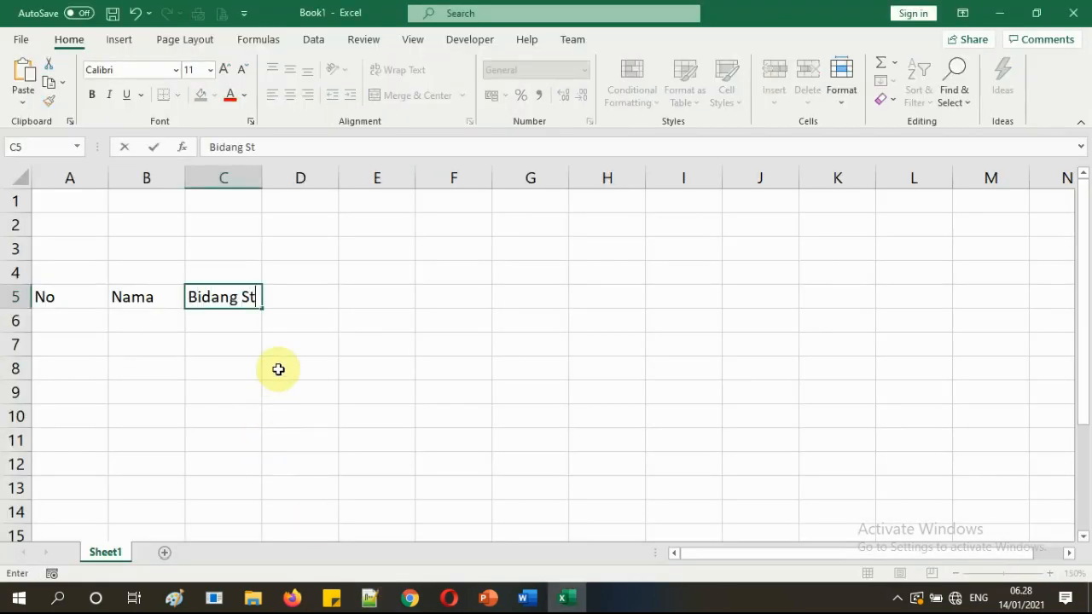
type("udi")
key("BackSpace")
type("di")
key("Tab")
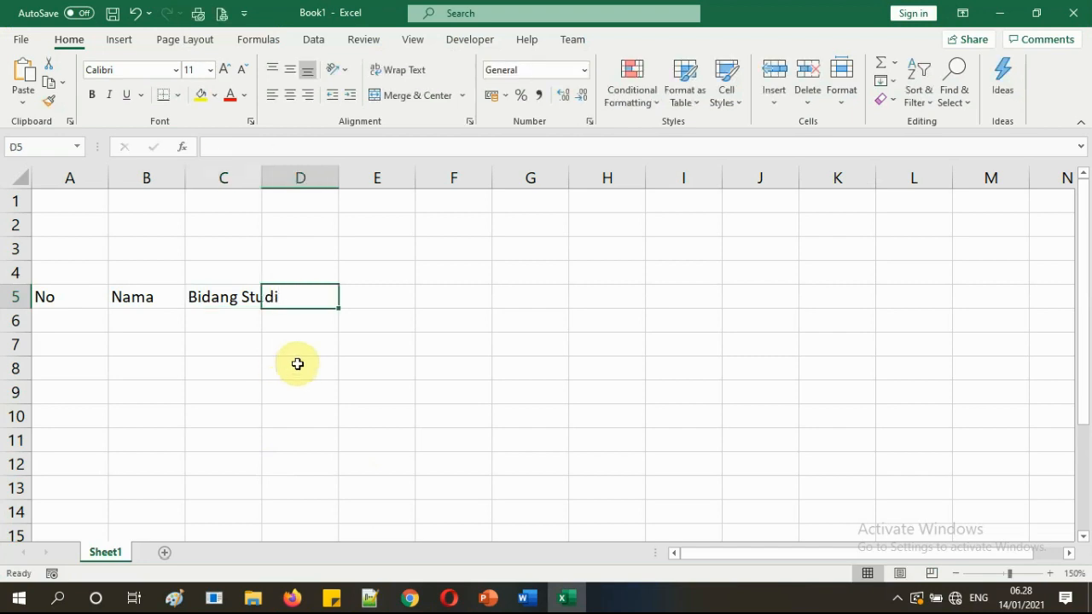
Enter the headings 'Nomor HP' in D5 and 'Nomor Ujian' in E5.
left_click(370, 598)
left_click(371, 600)
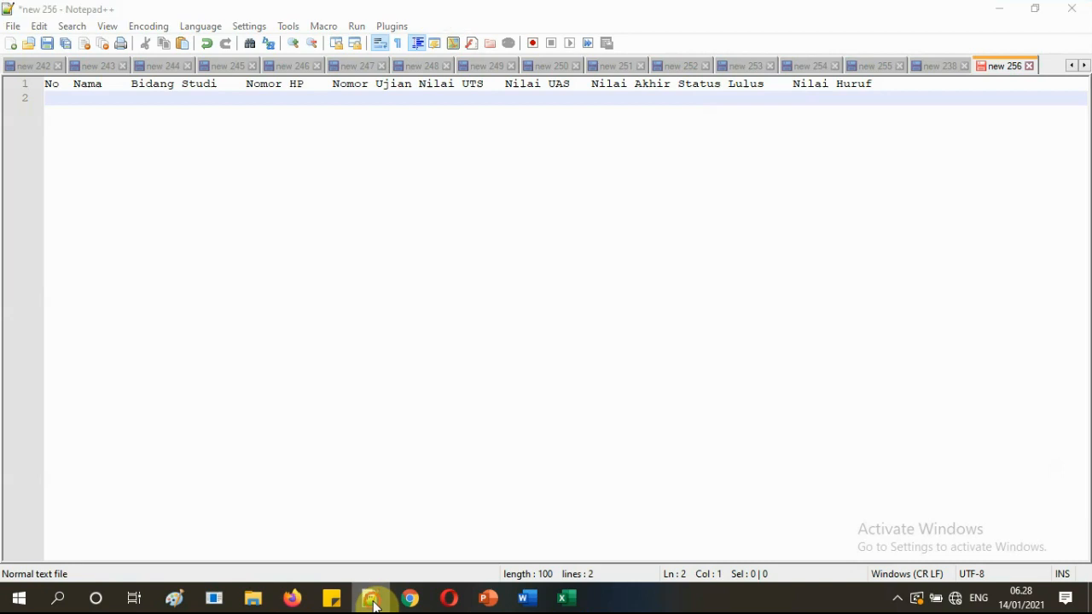
type("Nomor HP")
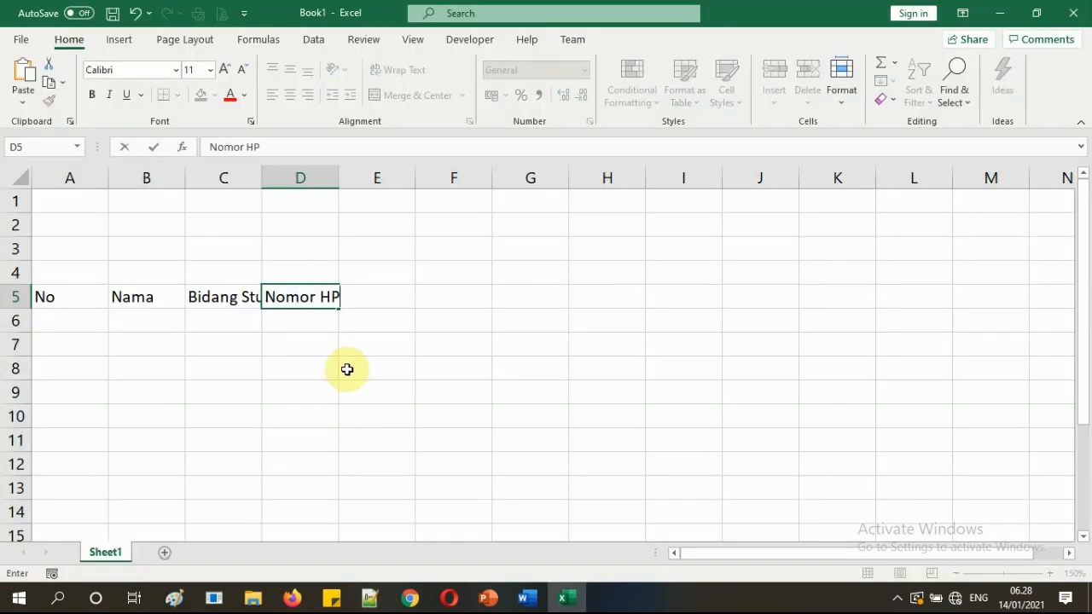
key("Tab")
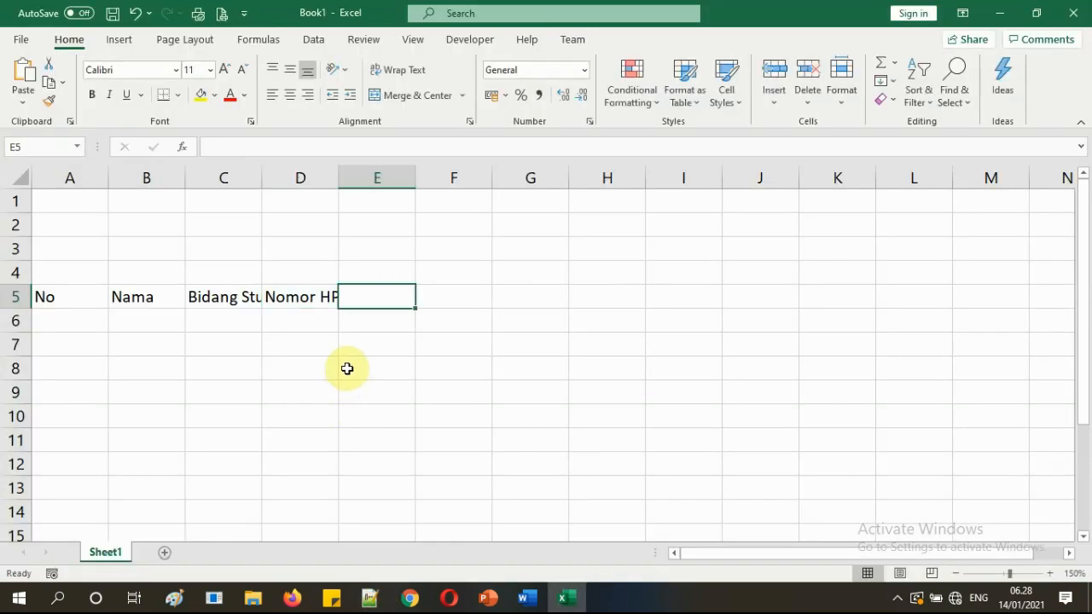
left_click(369, 599)
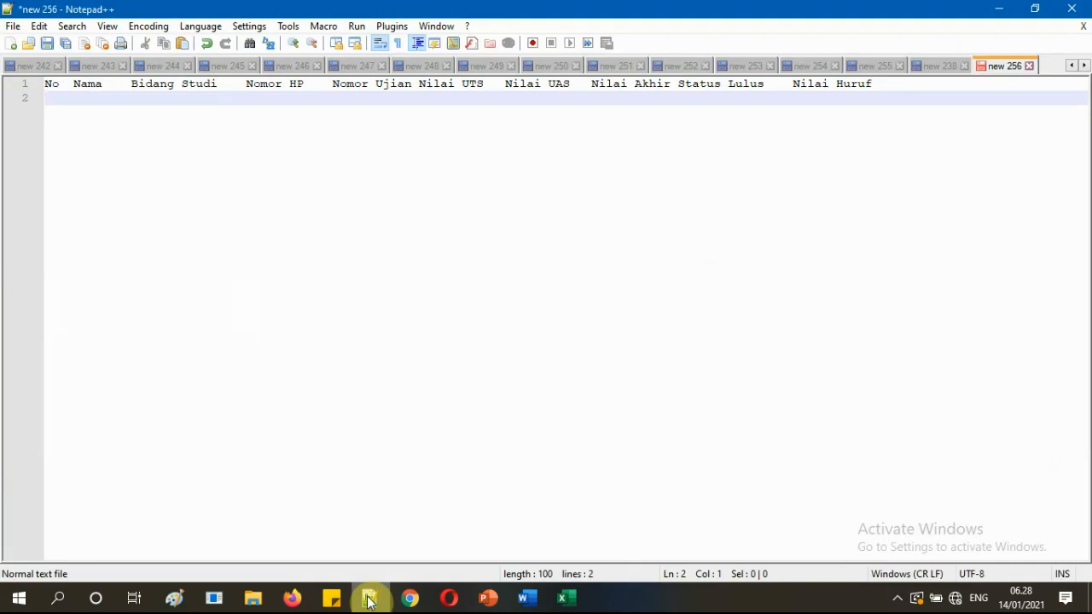
left_click(369, 599)
type("N")
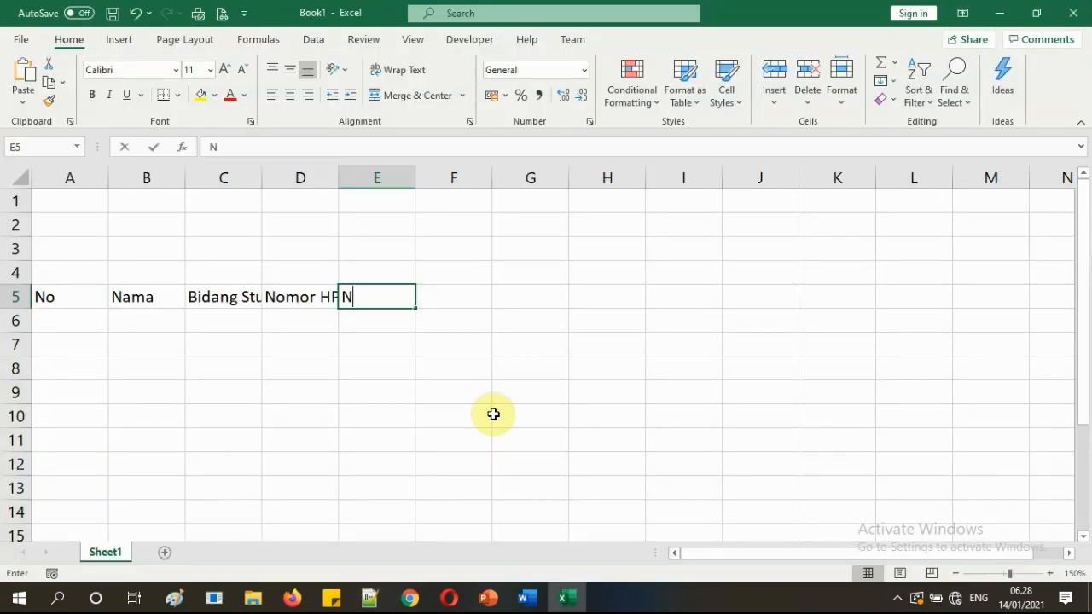
type("omor ")
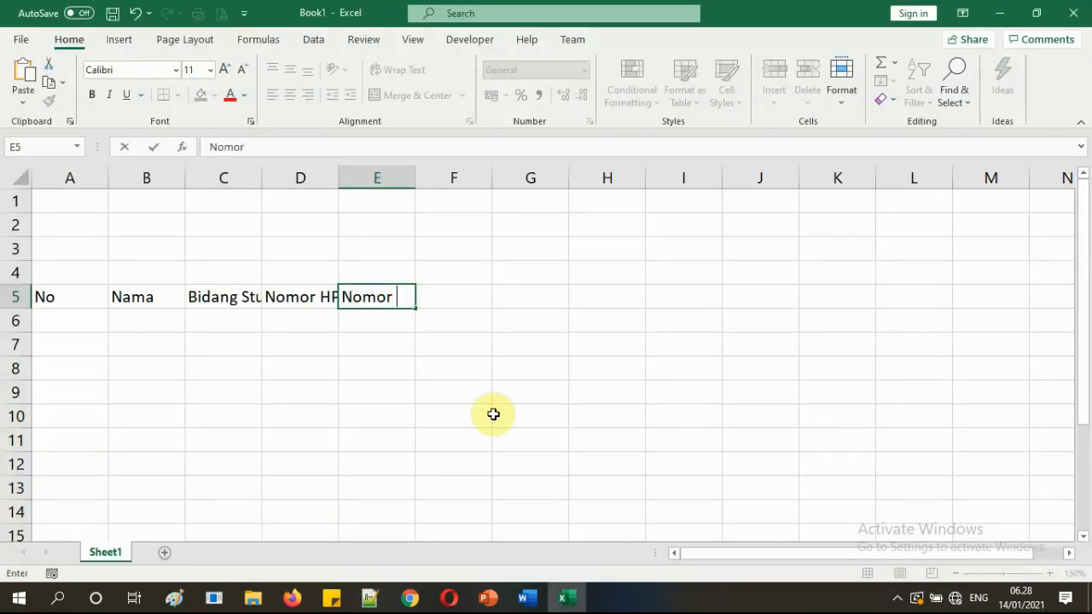
type("Ujian")
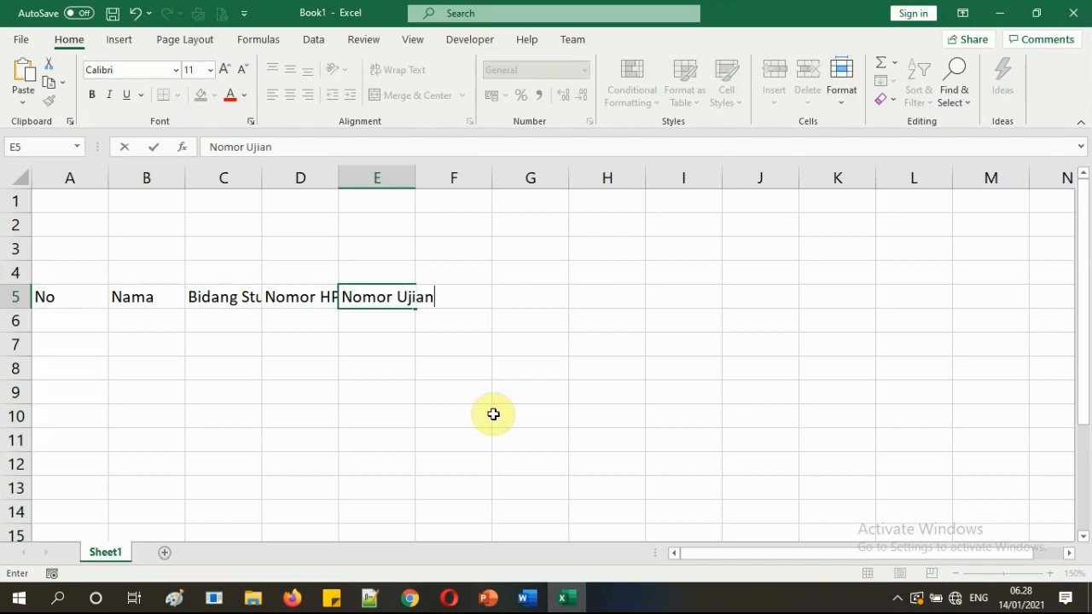
key("Tab")
Enter 'Nilai UTS', 'Nilai UAS' and 'Nilai Akhir' in F5 through H5.
type("Nil")
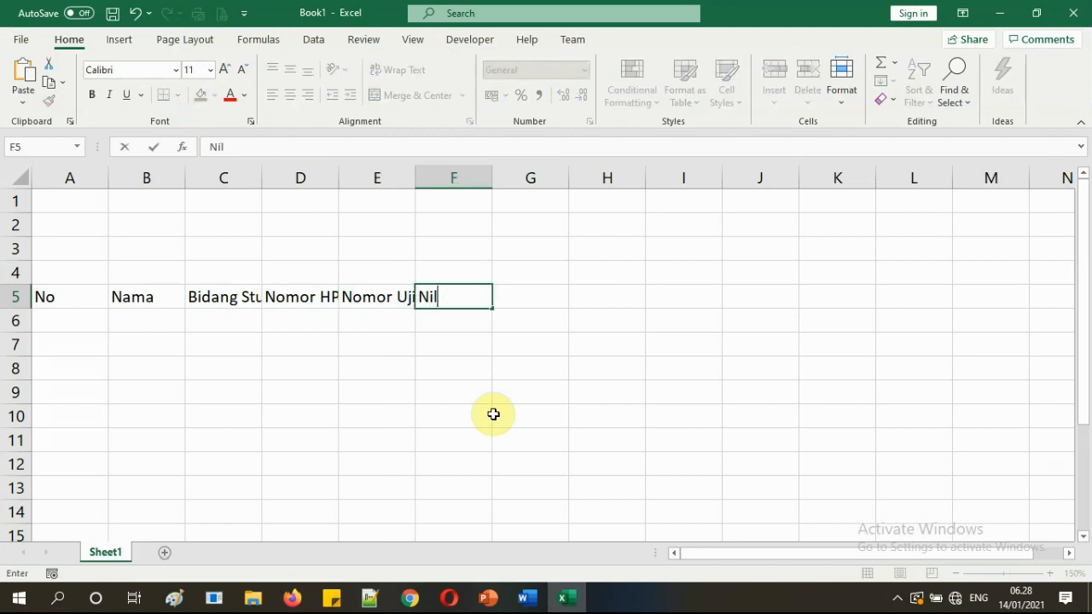
type("ai UTS")
key("Tab")
type("Nilai ")
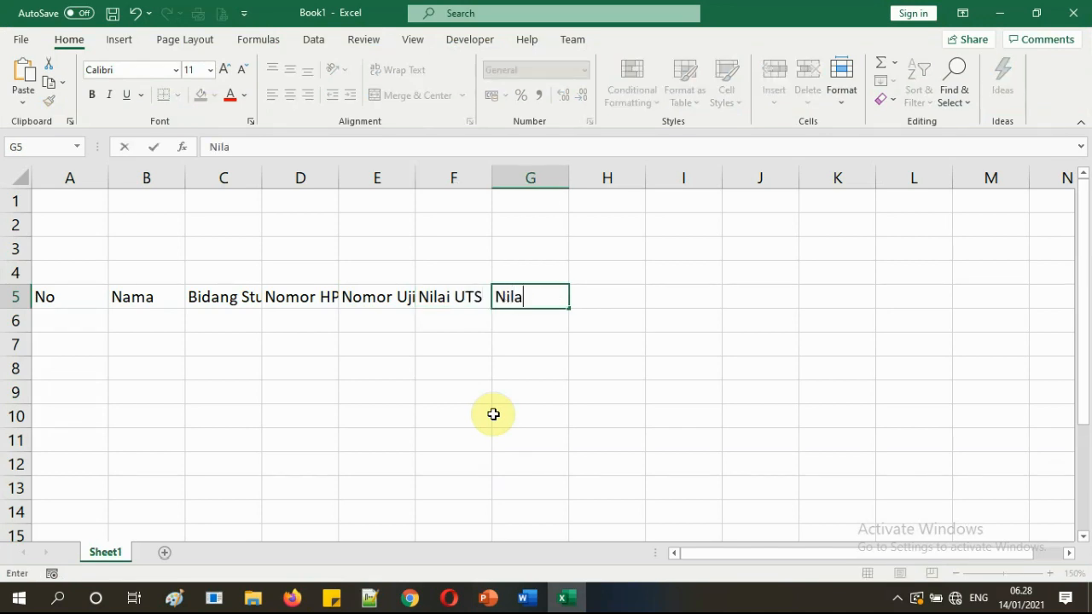
type("AS")
key("BackSpace")
key("BackSpace")
key("BackSpace")
type("UAS")
key("Tab")
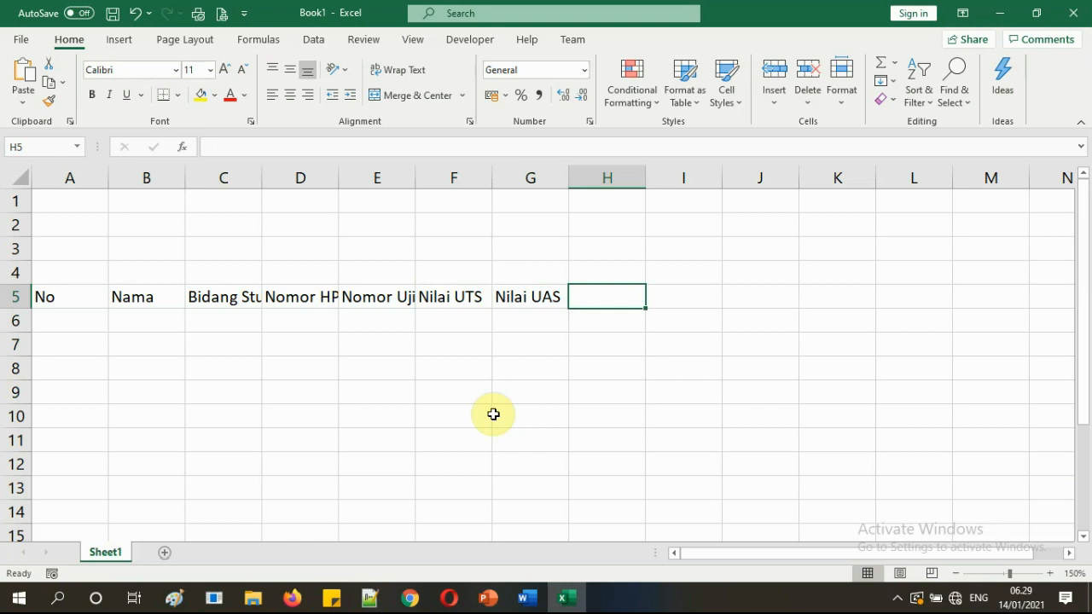
left_click(373, 600)
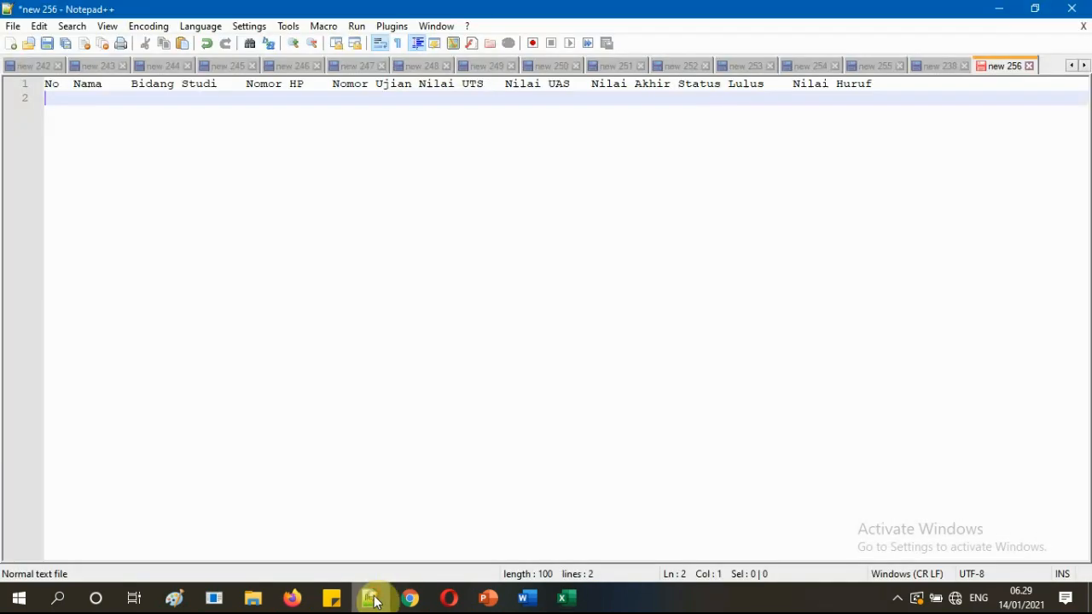
left_click(373, 600)
left_click(372, 599)
left_click(372, 599)
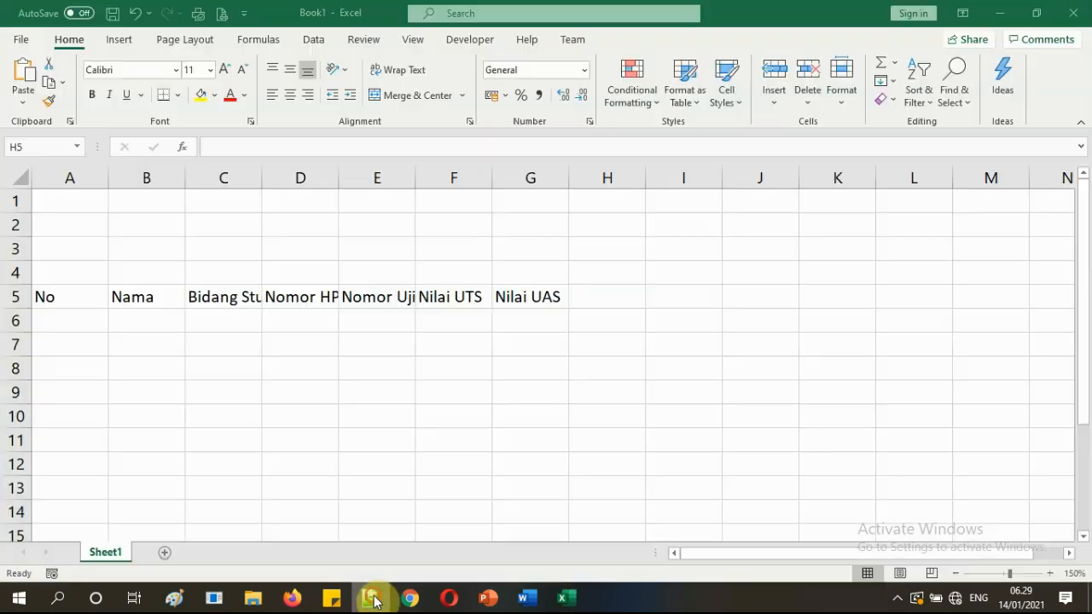
type("Nilai ")
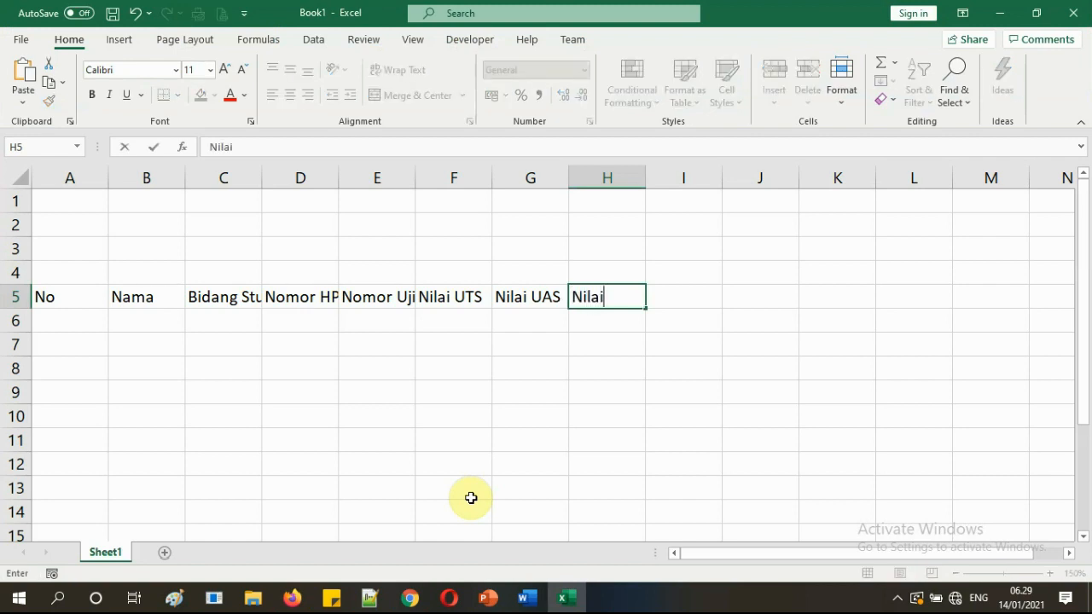
type("Akhir")
key("Tab")
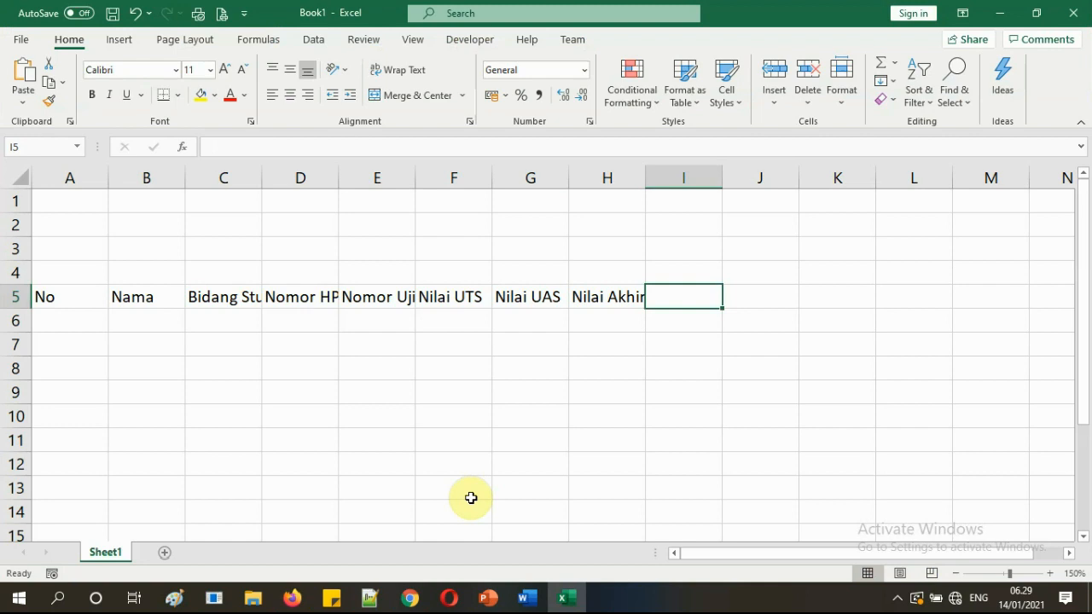
Enter 'Status Lulus' in I5 and 'Nilai Huruf' in J5.
left_click(374, 599)
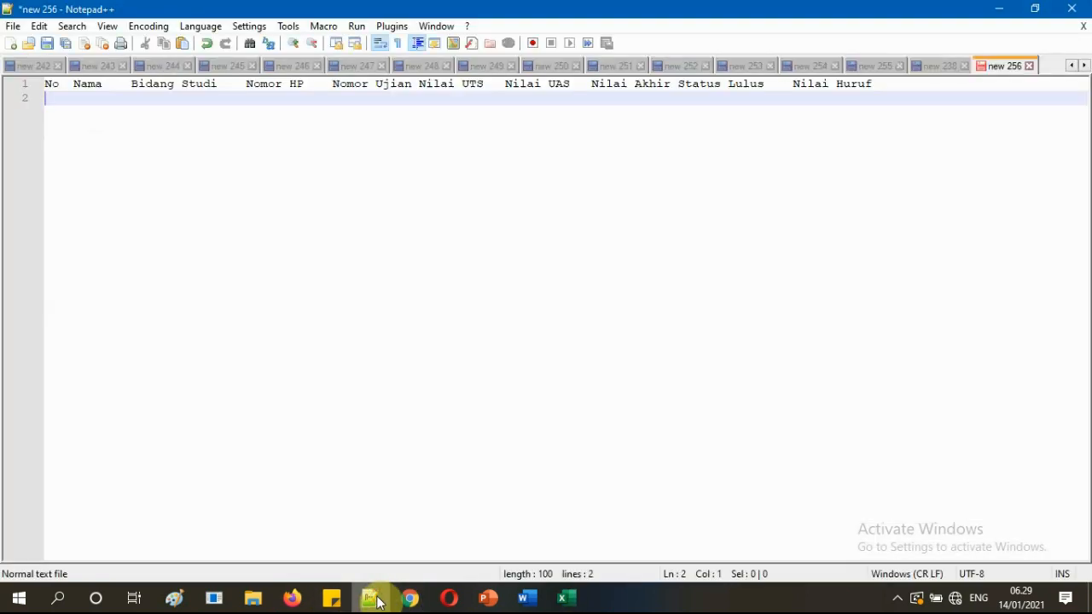
left_click(562, 598)
type("S")
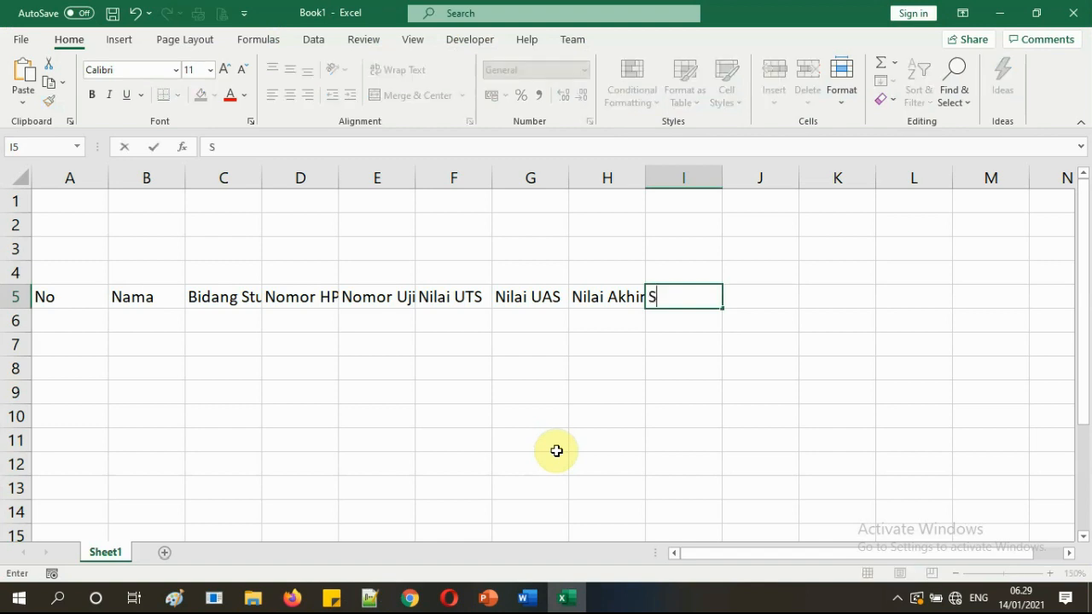
type("tatus Lulus")
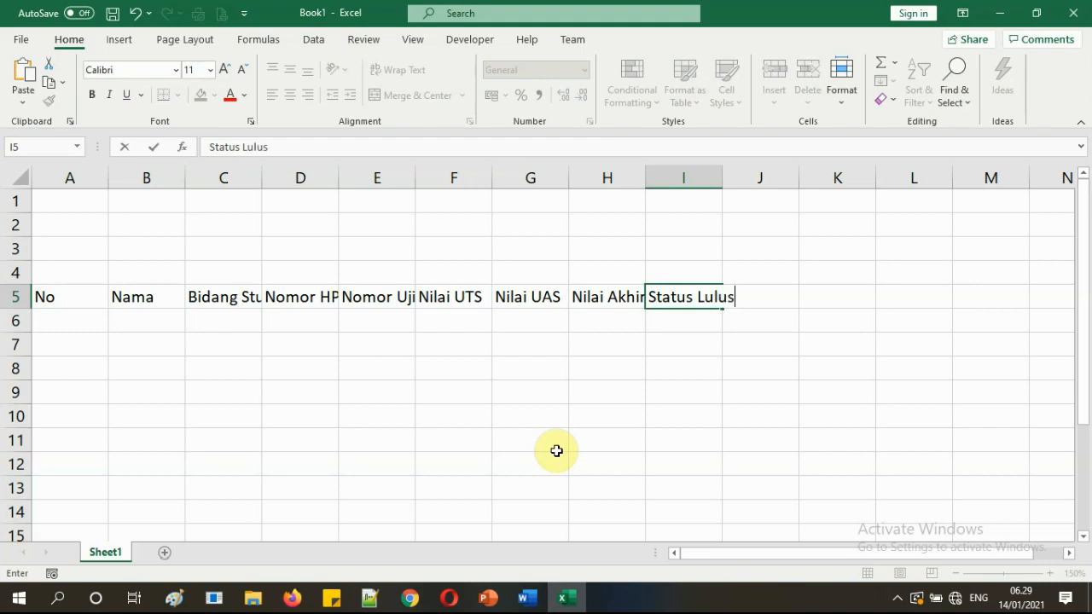
key("Tab")
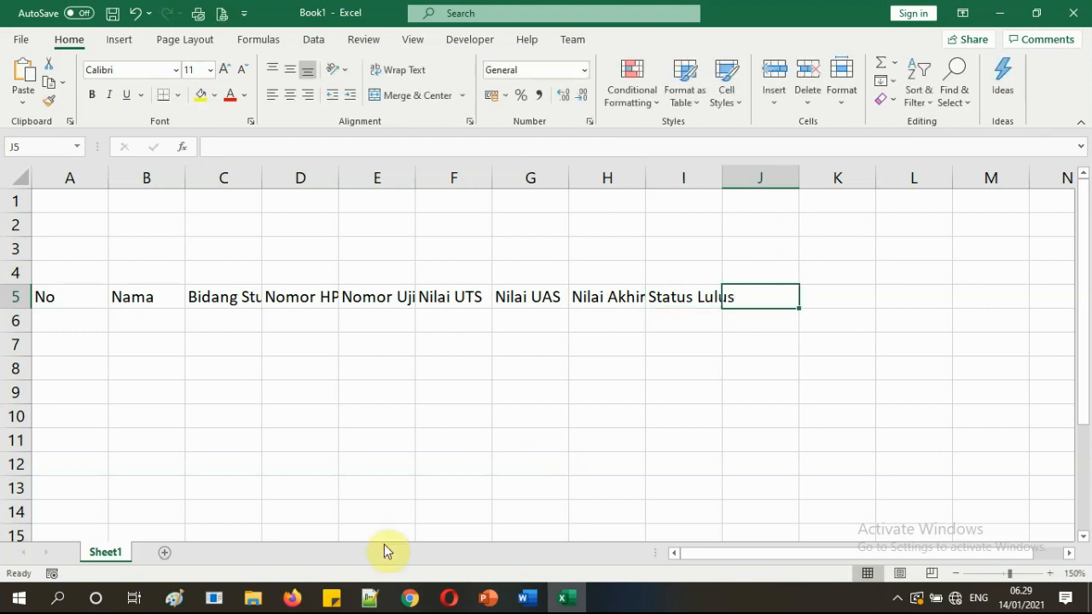
left_click(369, 597)
left_click(370, 597)
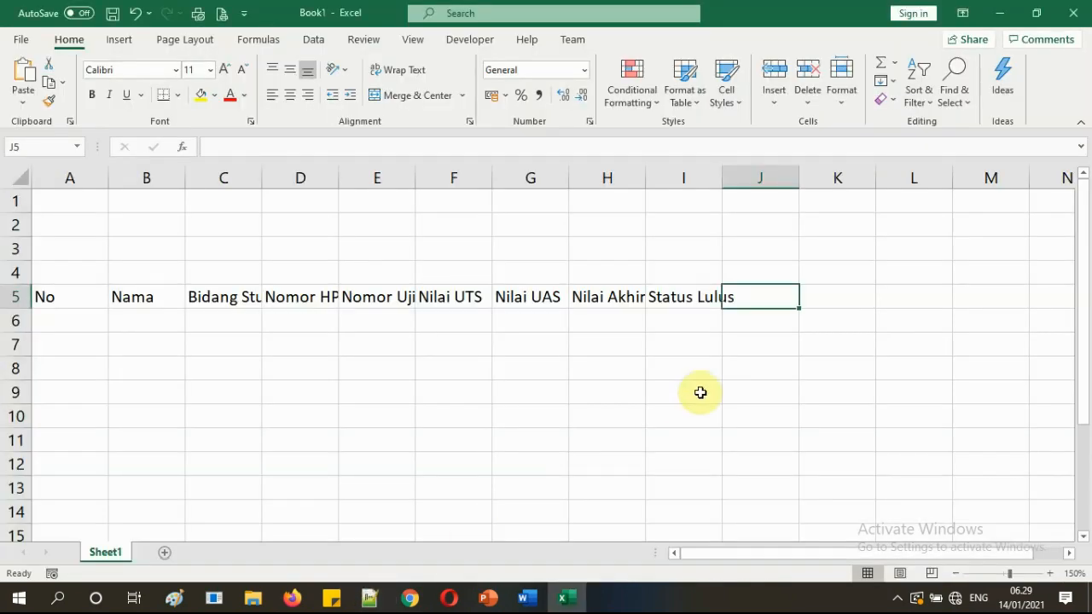
type("Nila")
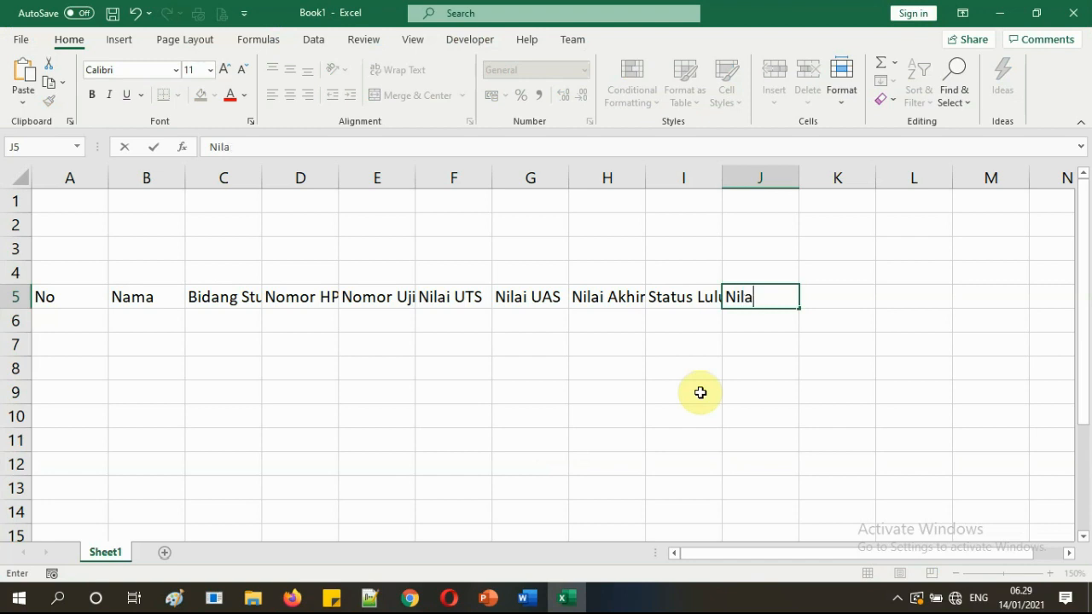
type("i Huruf")
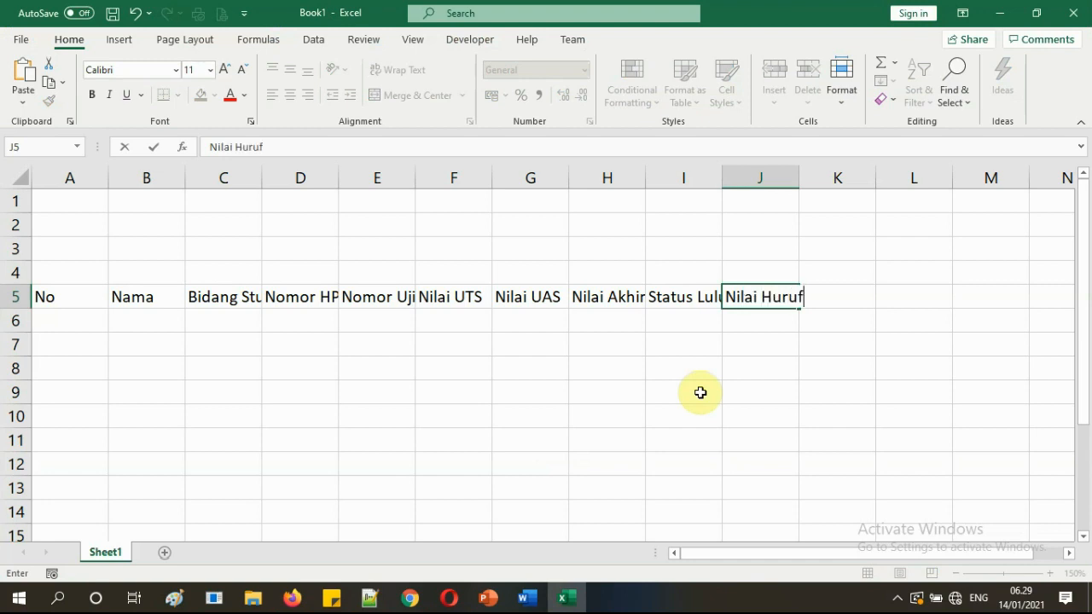
key("Return")
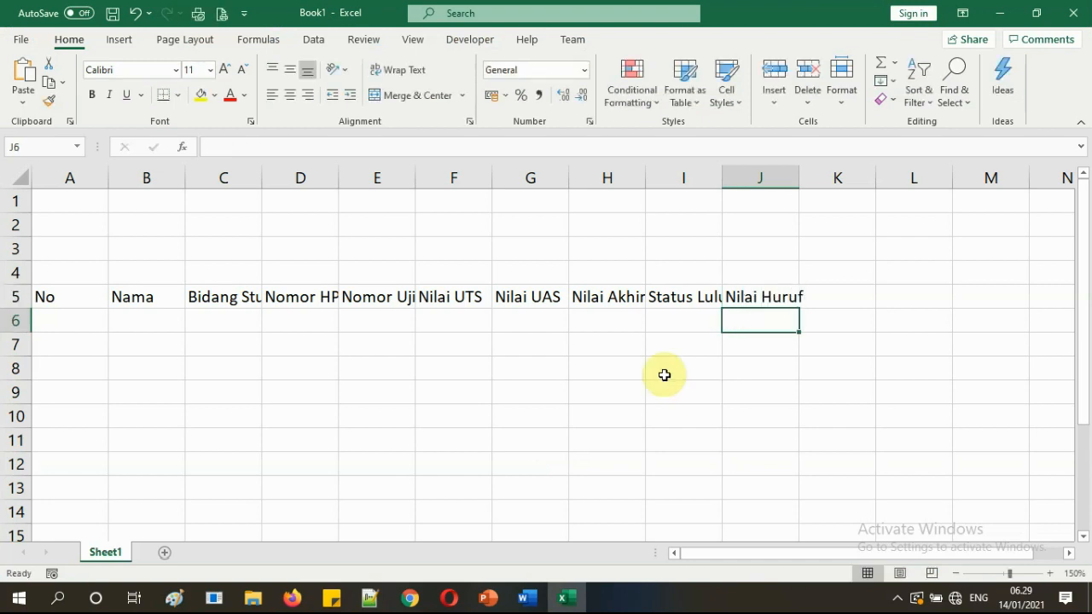
Narrow column A for No and widen columns B and C for Nama and Bidang Studi.
left_click(456, 393)
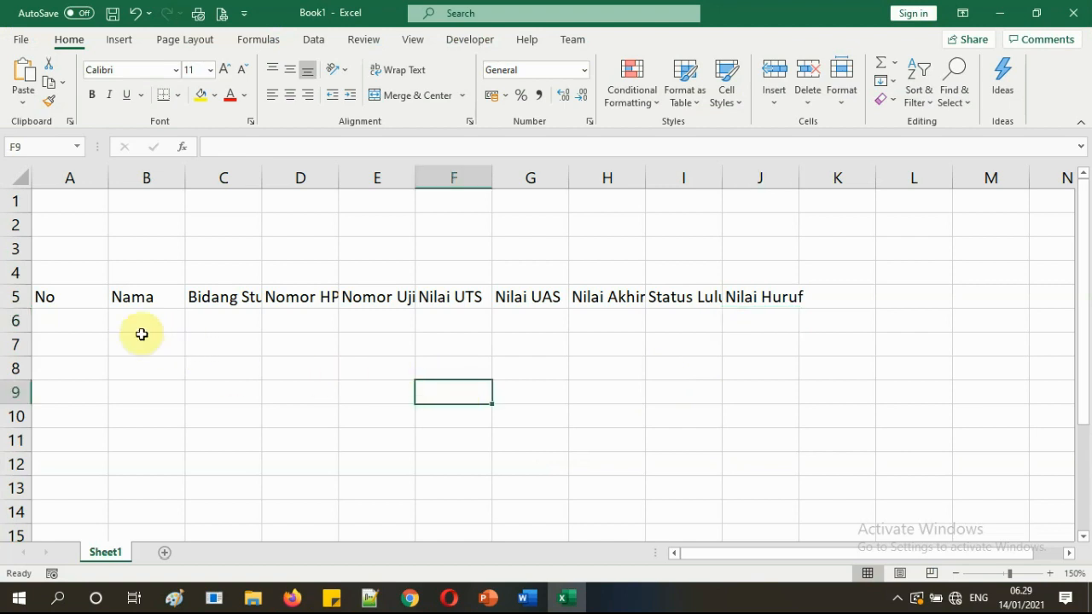
left_click(94, 320)
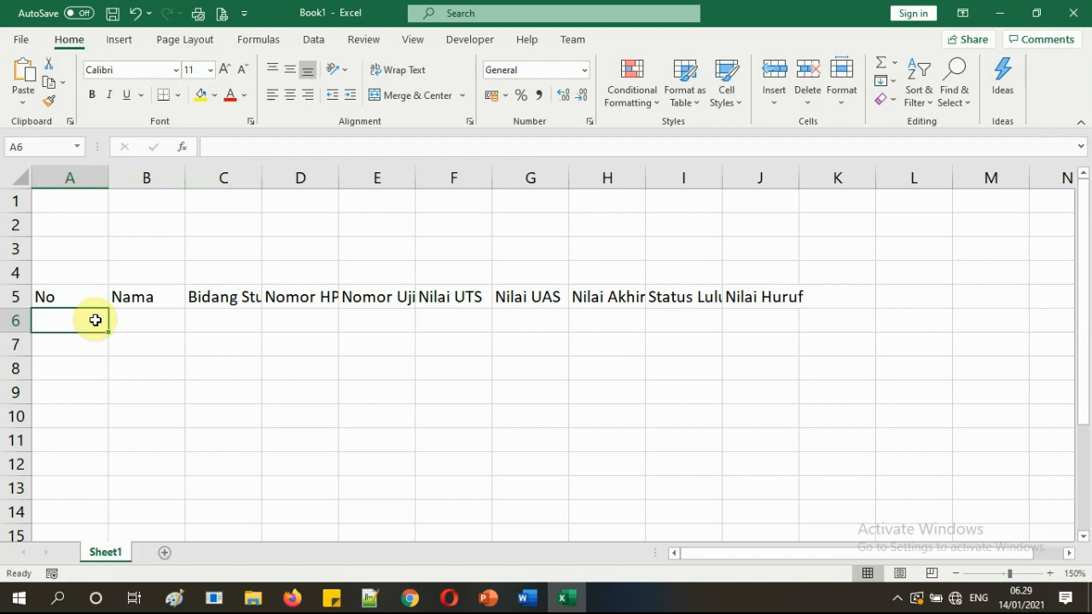
left_click(764, 324)
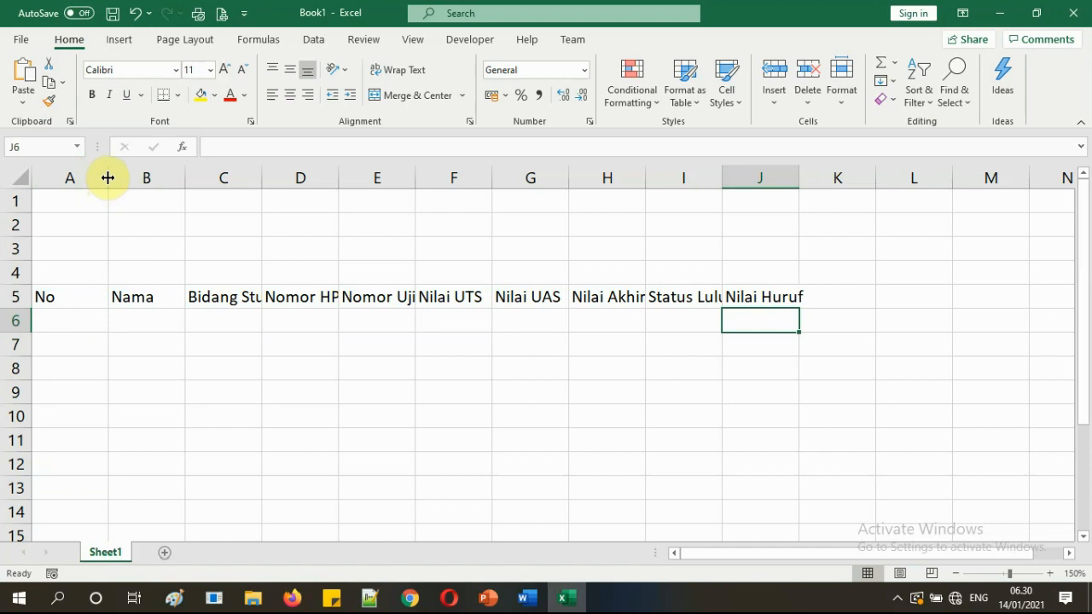
left_click_drag(109, 177, 71, 182)
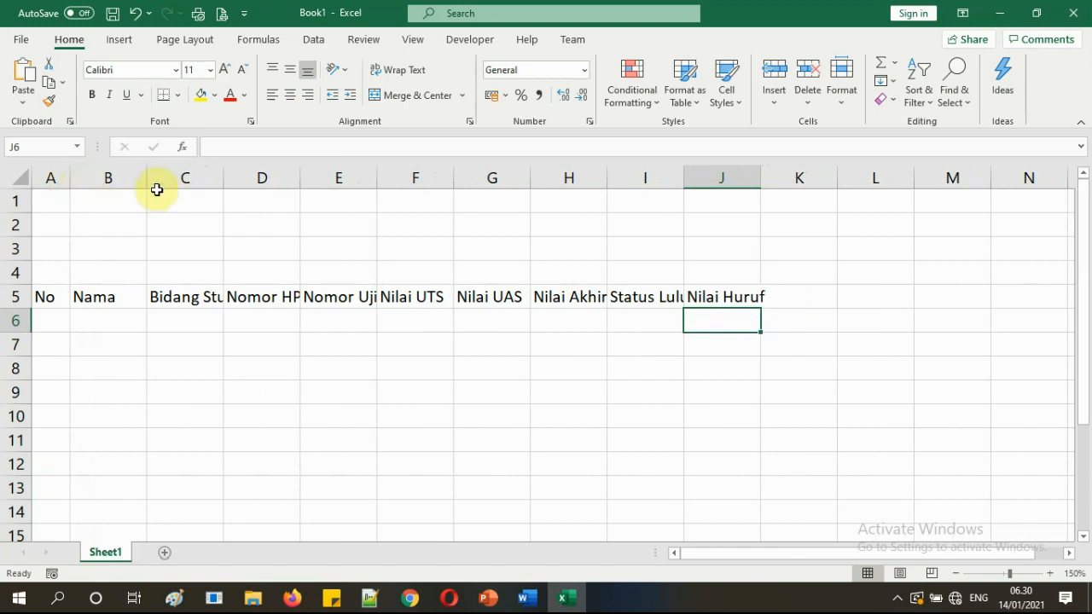
left_click_drag(142, 183, 180, 181)
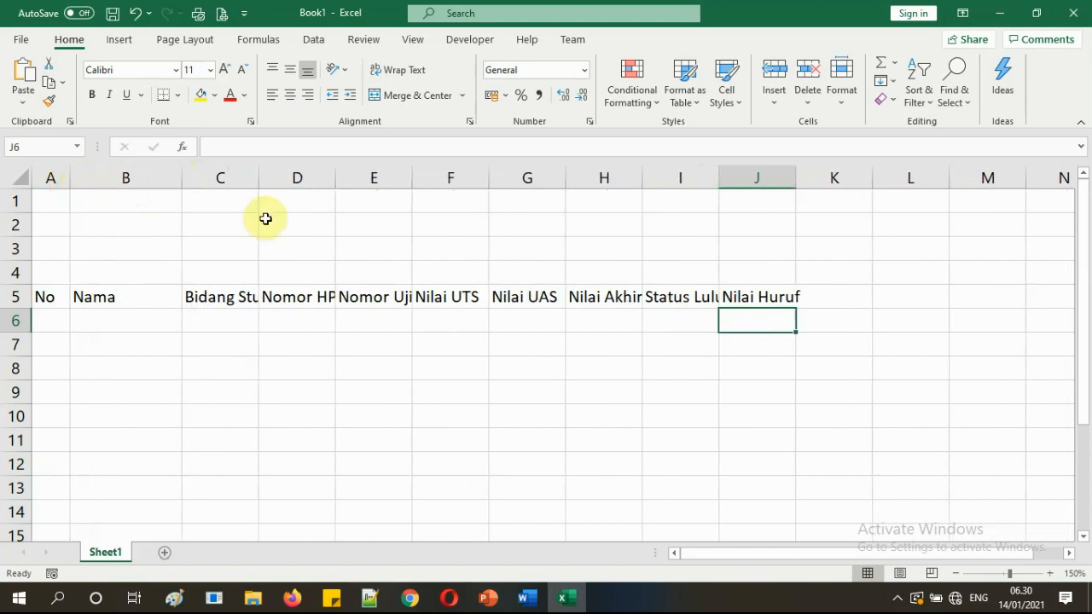
left_click_drag(258, 182, 307, 186)
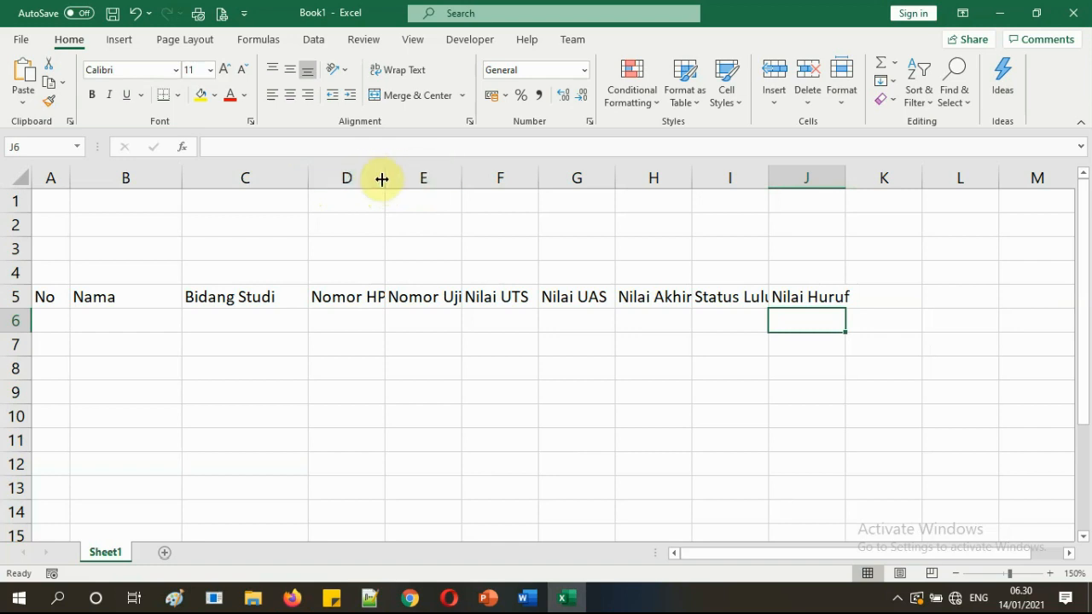
Widen columns D through J so each header fits, fine-tuning column I.
left_click_drag(384, 174, 418, 173)
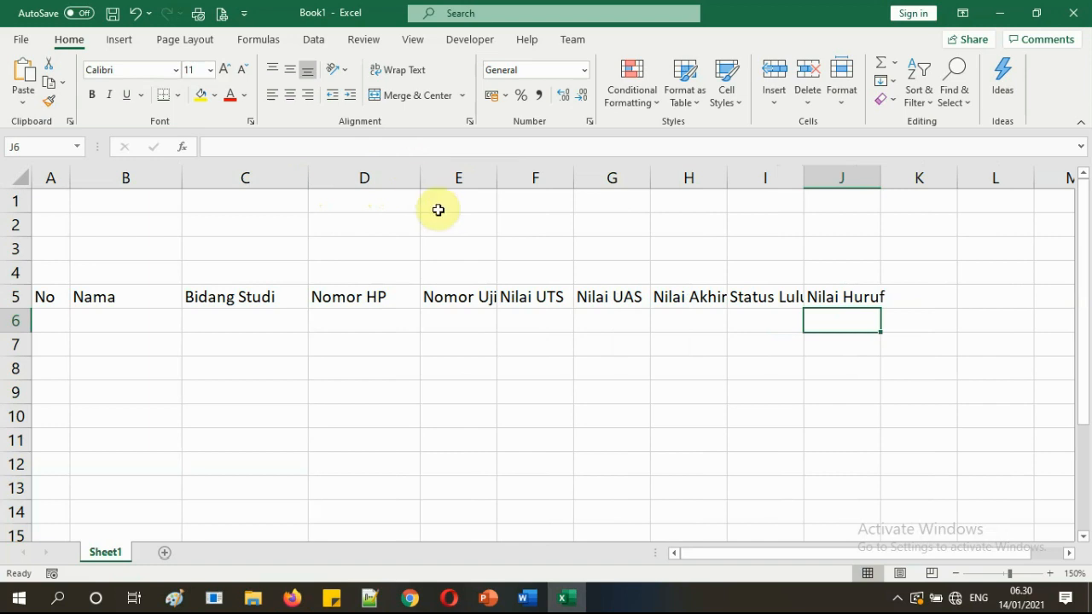
left_click_drag(497, 176, 533, 176)
left_click_drag(611, 178, 636, 178)
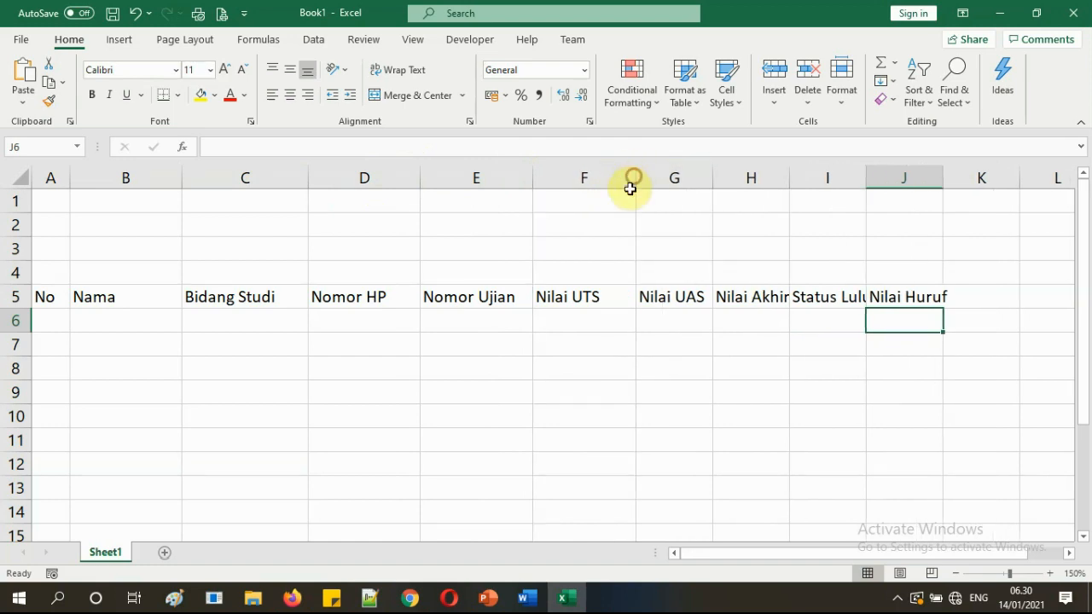
left_click_drag(713, 178, 733, 177)
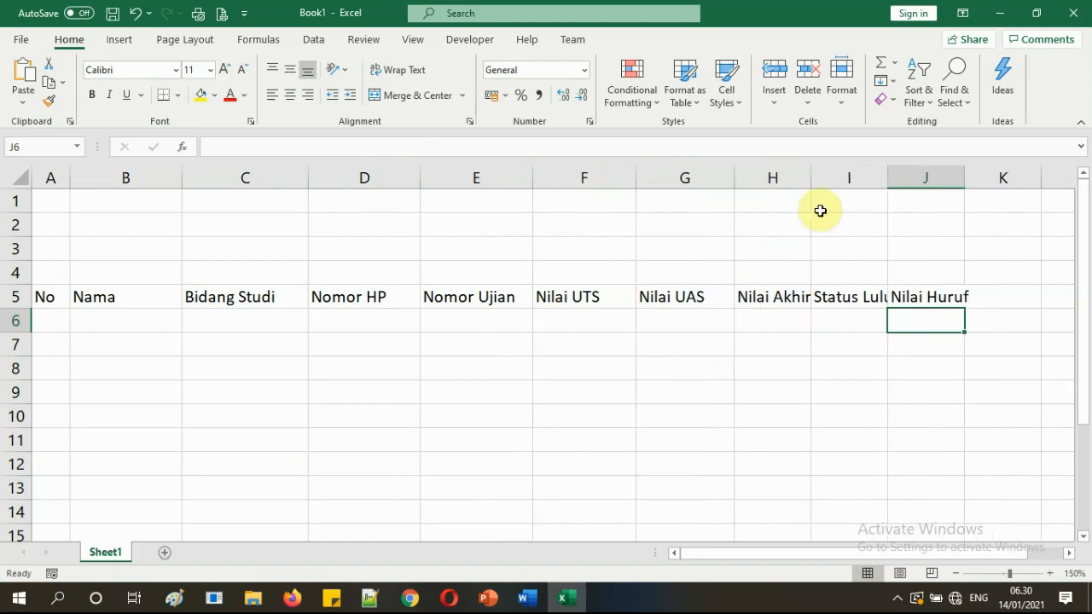
left_click_drag(814, 177, 842, 178)
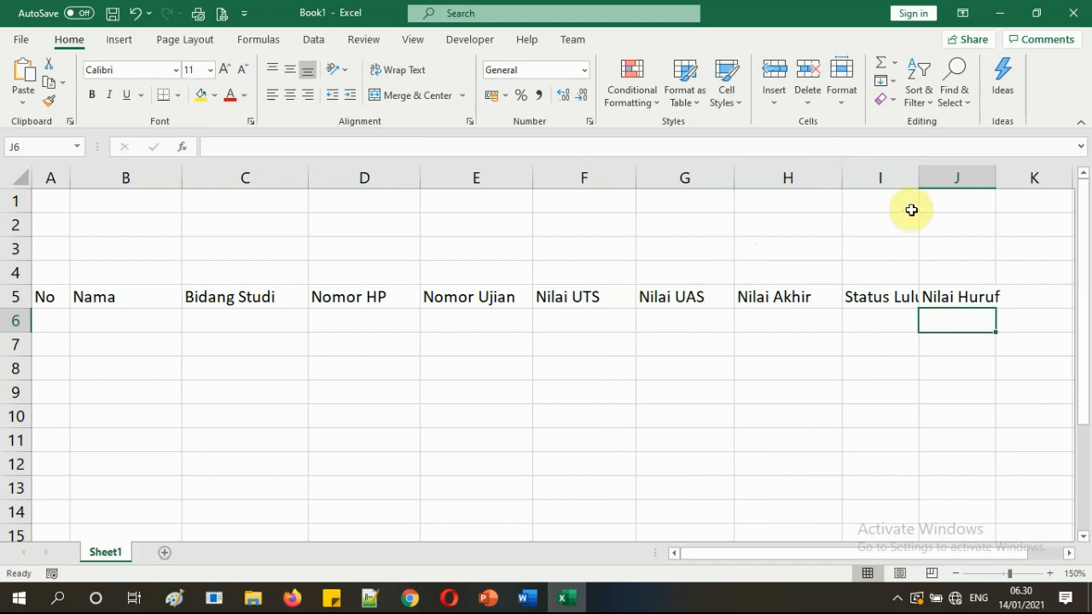
left_click_drag(916, 179, 942, 178)
left_click_drag(1021, 175, 1048, 175)
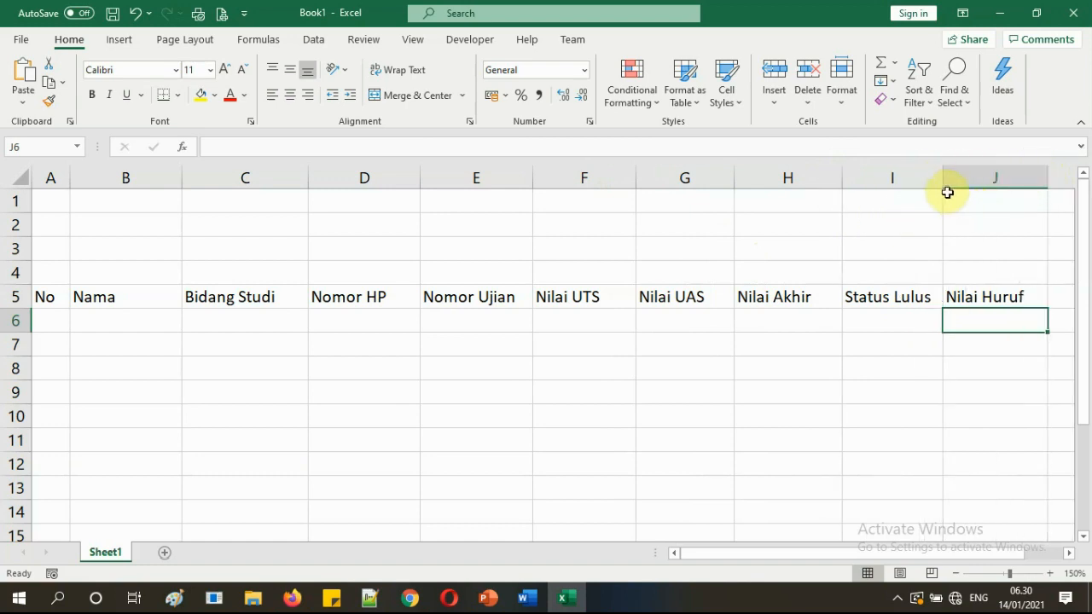
left_click_drag(943, 187, 945, 187)
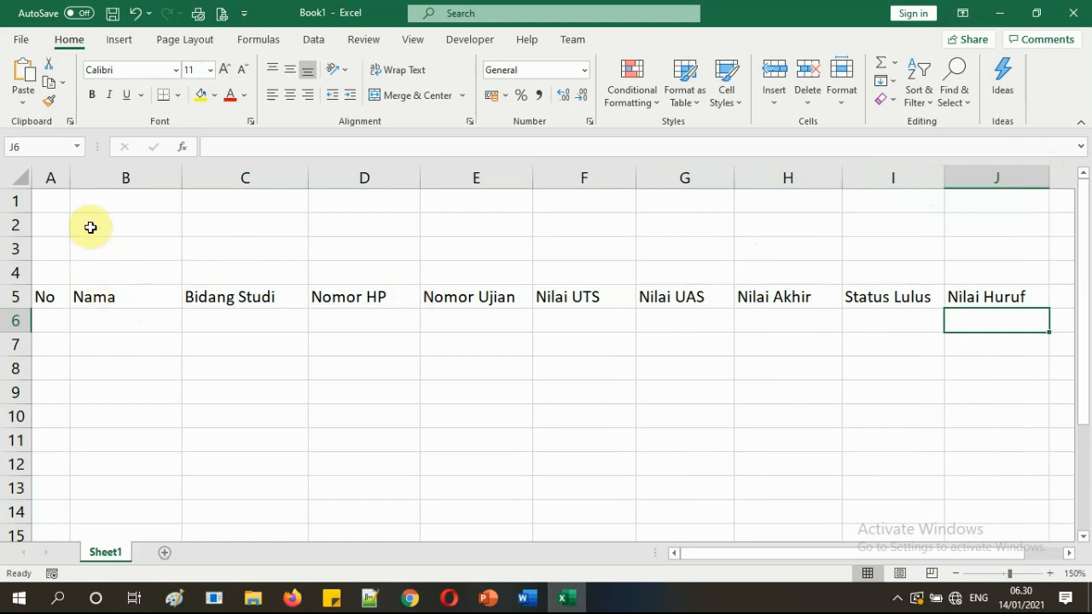
left_click(104, 324)
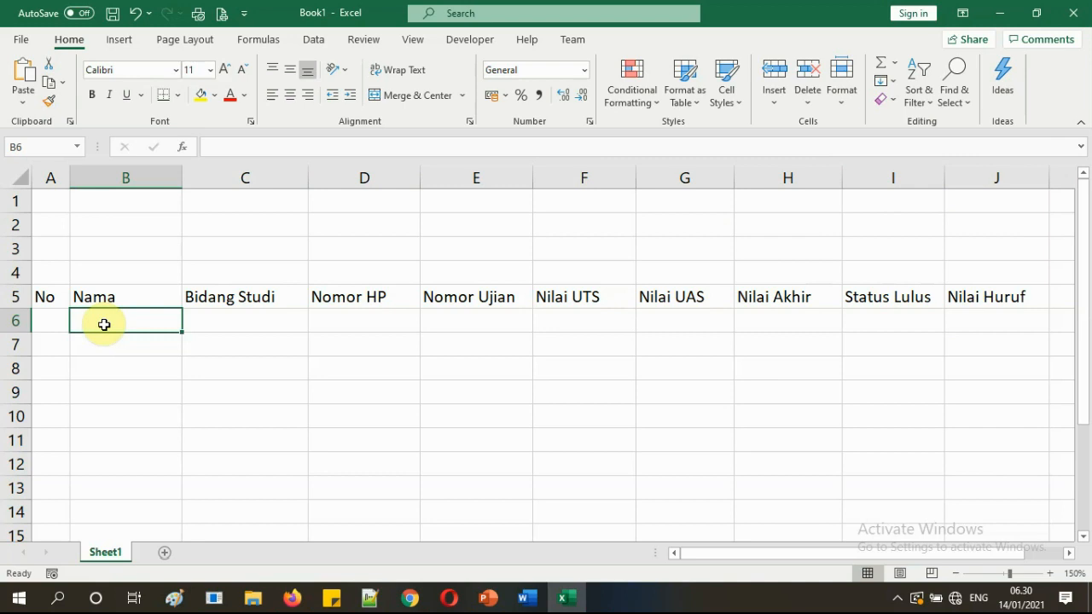
Widen column A slightly and save the workbook as Book10.xlsx.
left_click(214, 359)
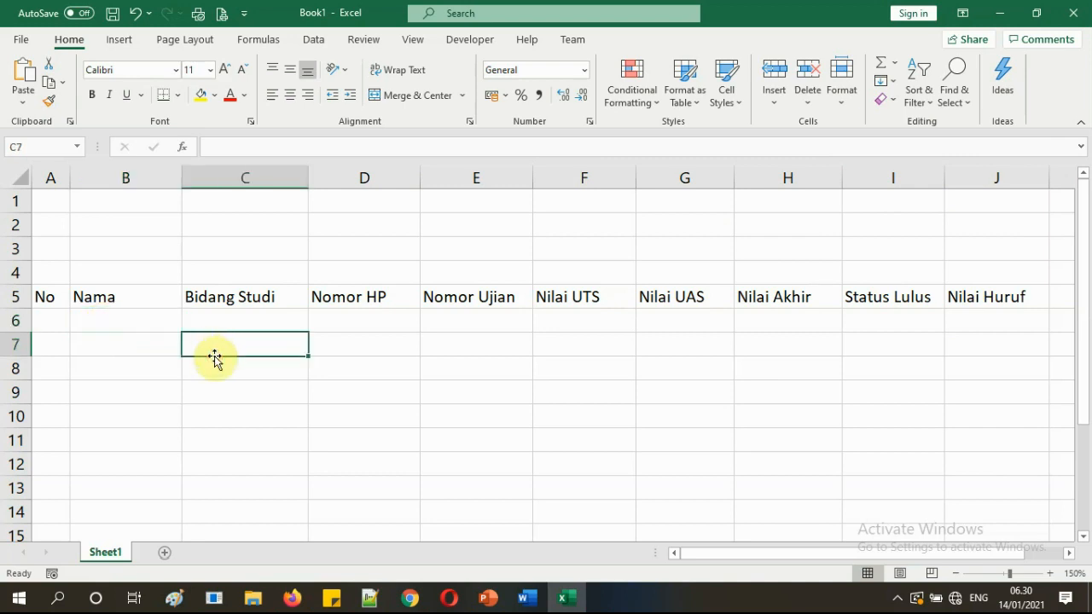
left_click_drag(71, 178, 80, 179)
left_click(139, 251)
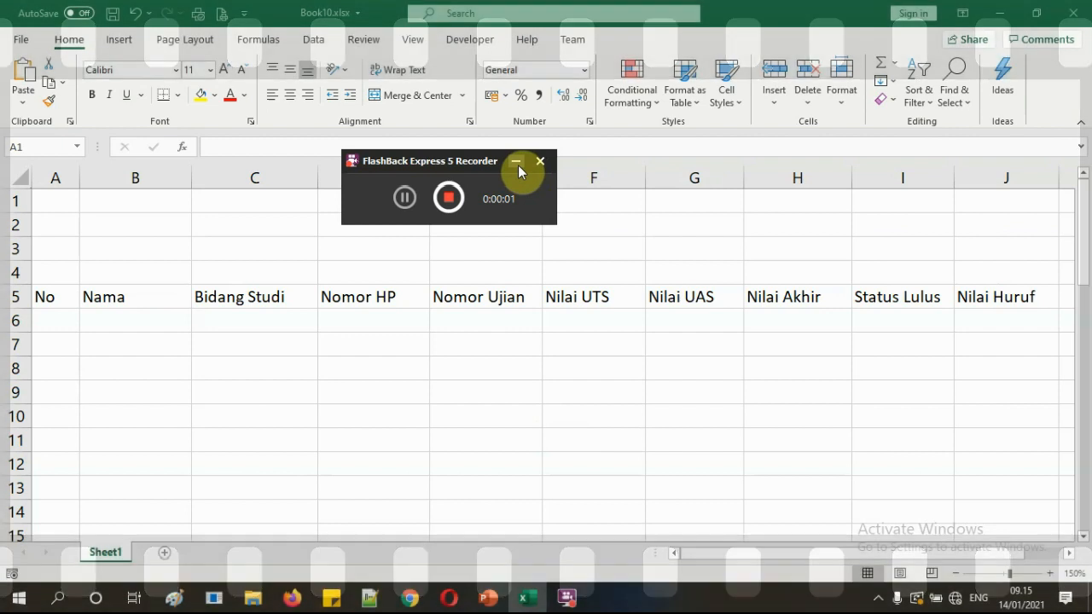
left_click(516, 162)
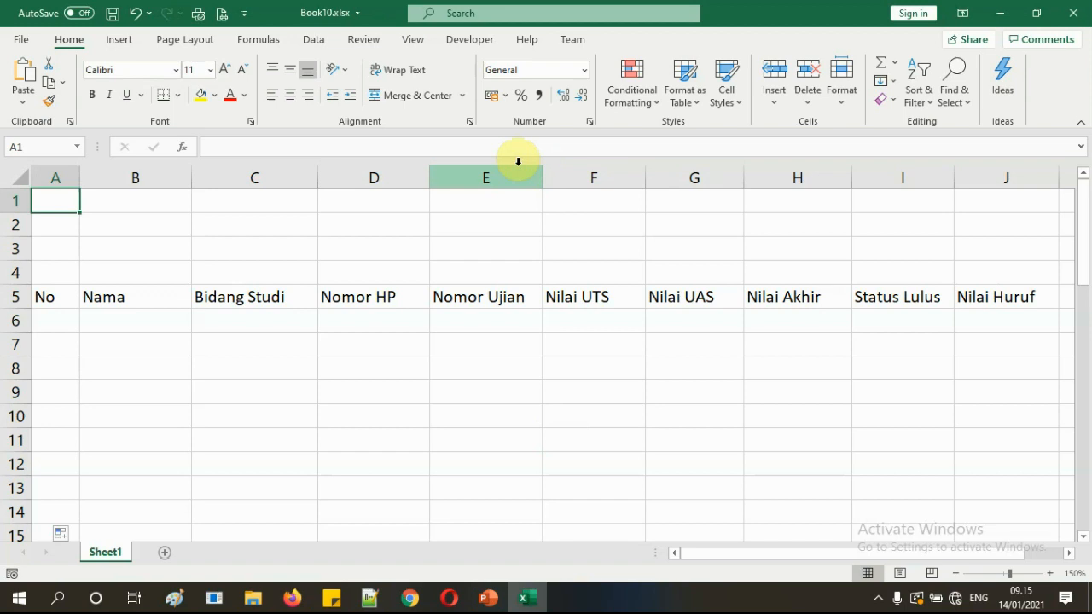
left_click(135, 330)
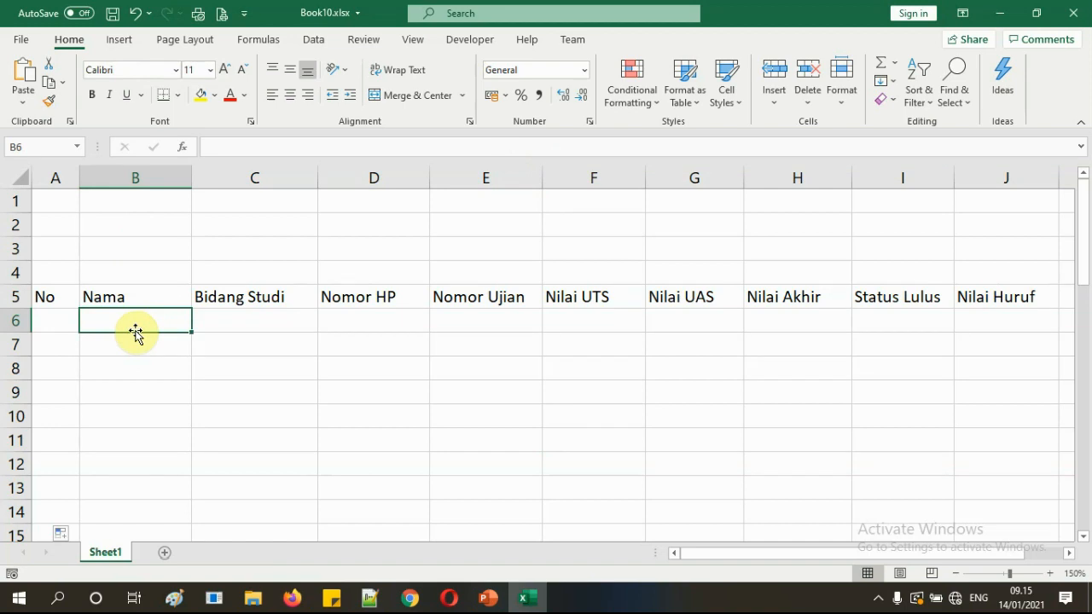
Enter the first student's name in B6 and widen column B to fit it.
left_click(154, 365)
left_click(154, 321)
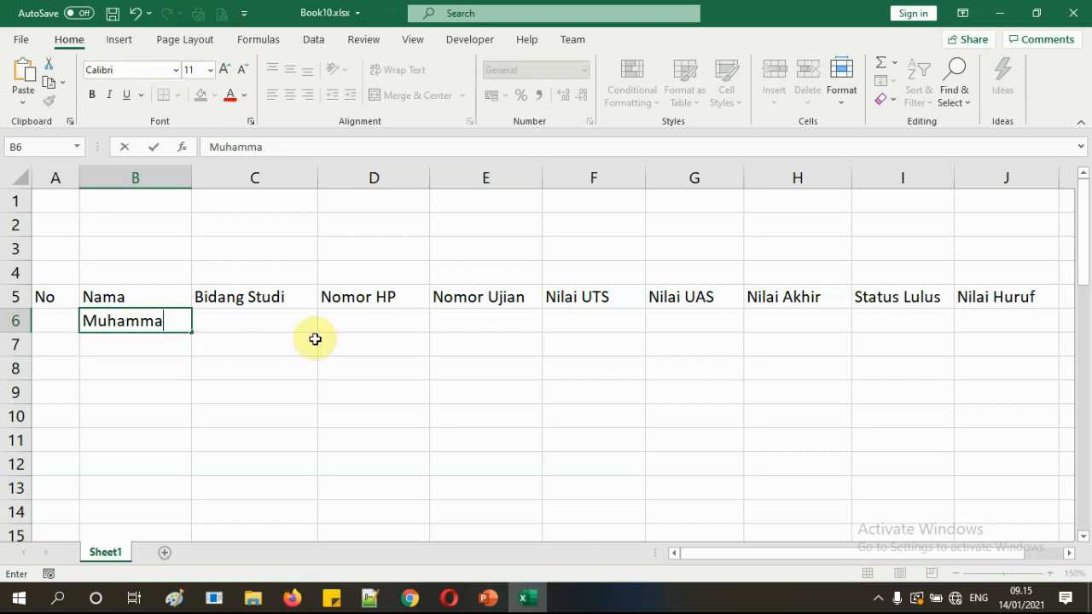
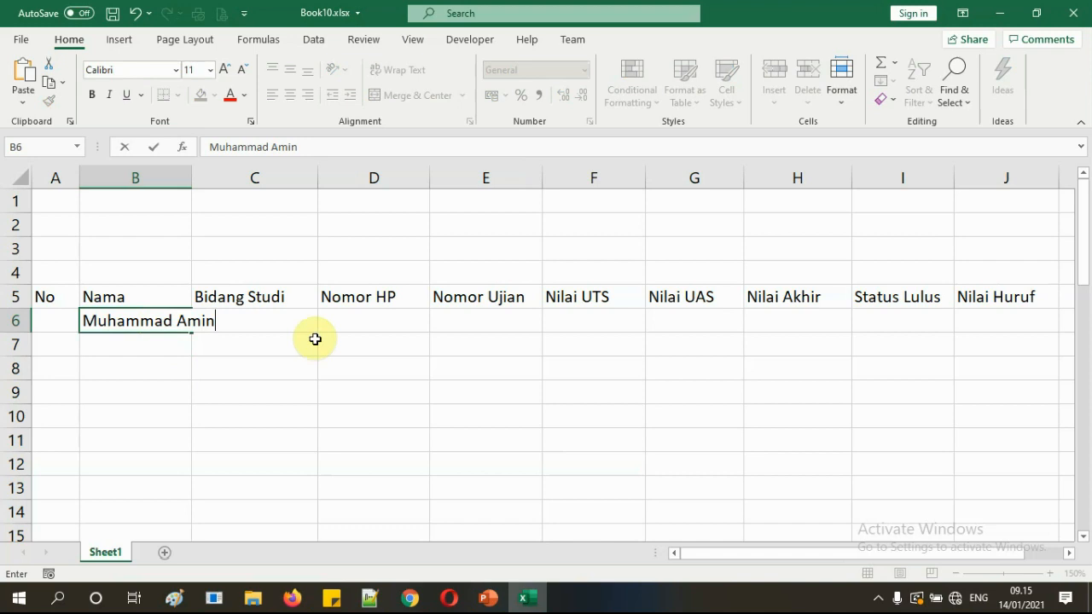
key("Return")
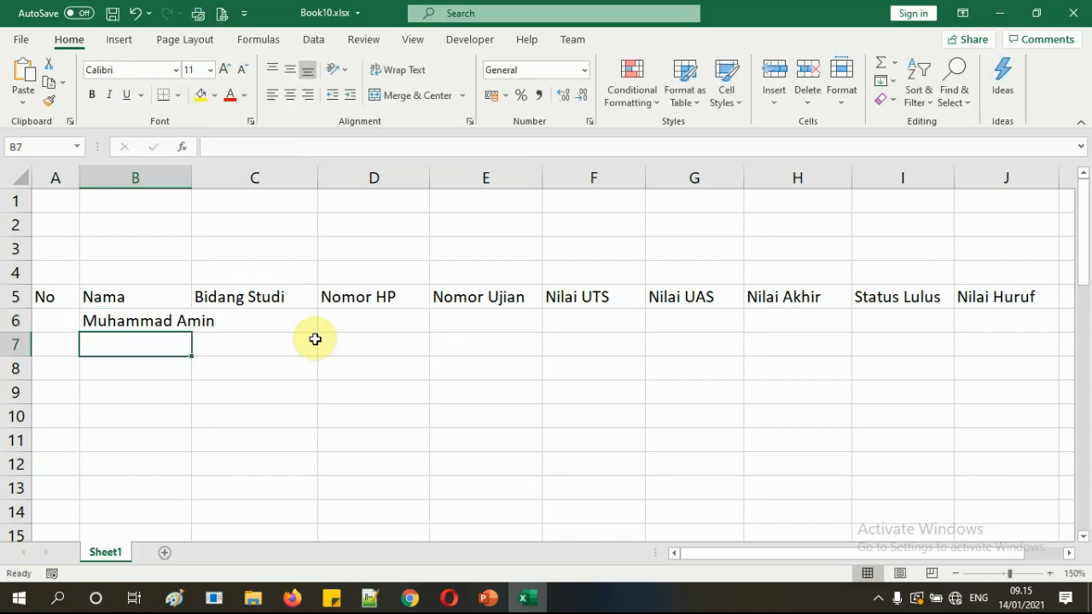
left_click_drag(192, 177, 238, 178)
Replace the second word of the name in B6 with the student's surname.
left_click(183, 322)
double_click(182, 320)
left_click_drag(176, 320, 263, 317)
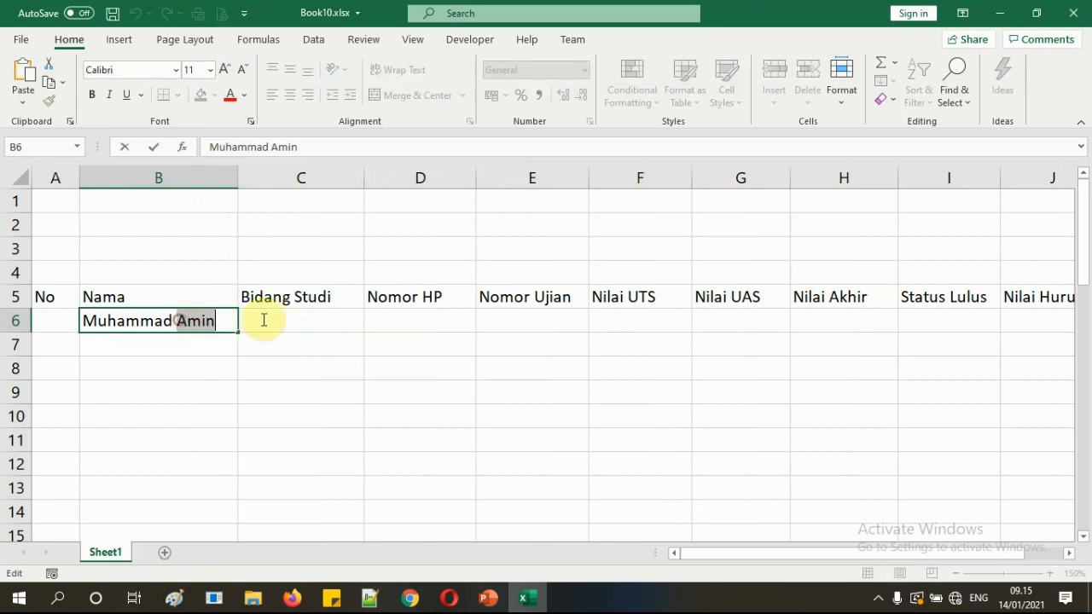
type("Yusuf")
key("Return")
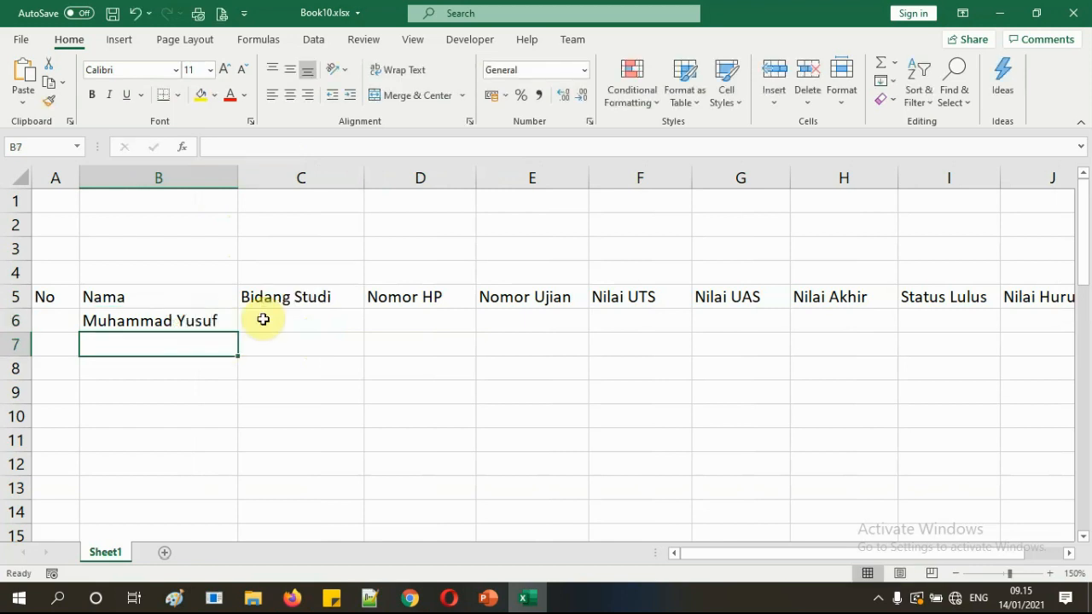
left_click(254, 374)
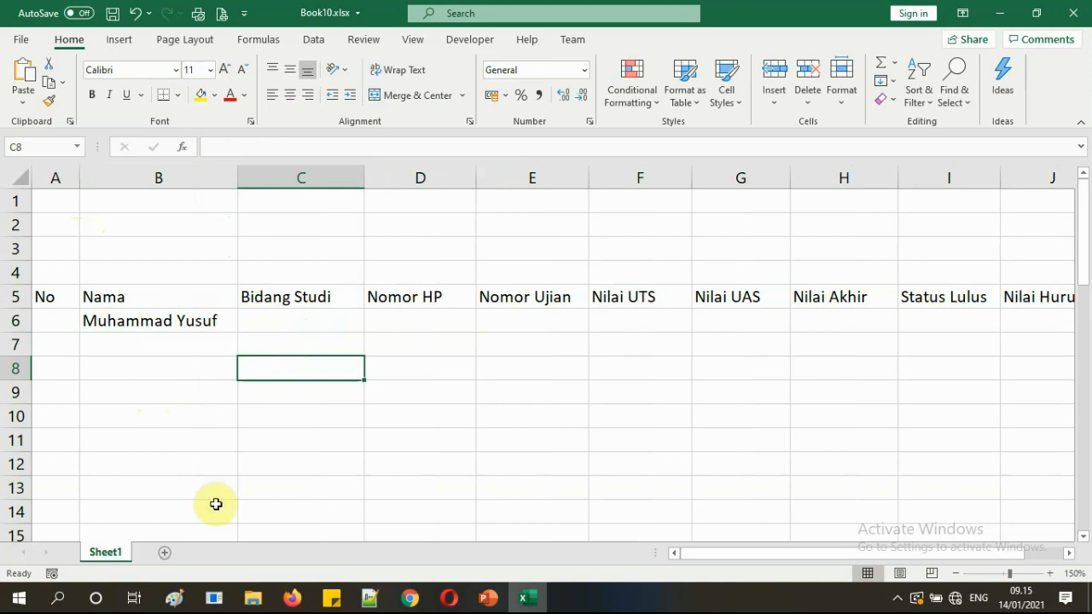
left_click(21, 39)
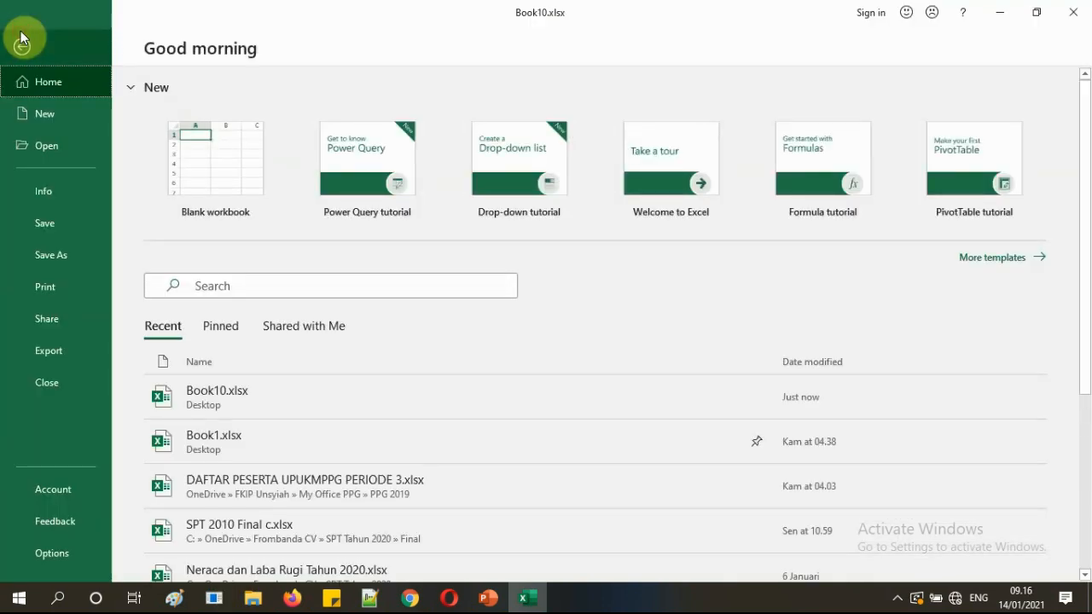
Open Book1.xlsx from the Recent list and select its first student name.
left_click(261, 448)
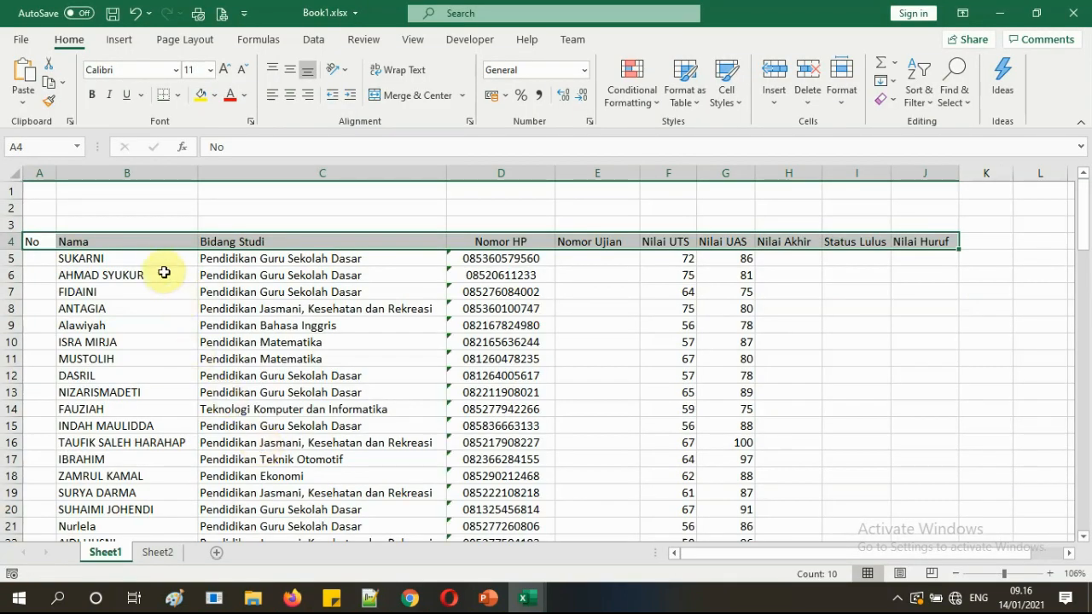
left_click(156, 260)
Copy all student names in Book1's Nama column, B5:B103.
left_click(465, 341)
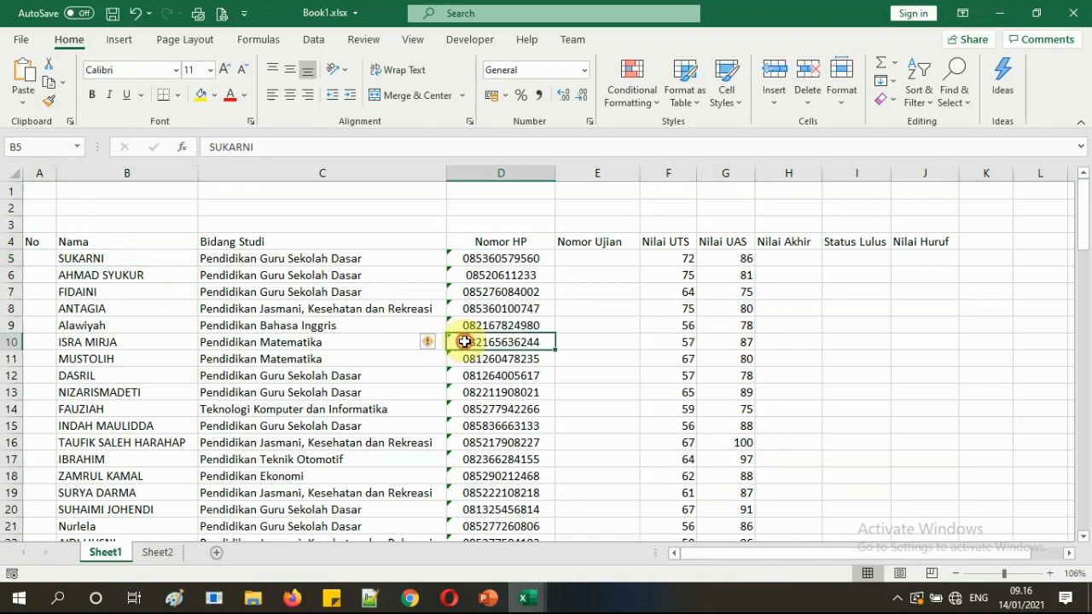
left_click(155, 257)
left_click_drag(155, 257, 139, 507)
right_click(112, 314)
left_click(164, 146)
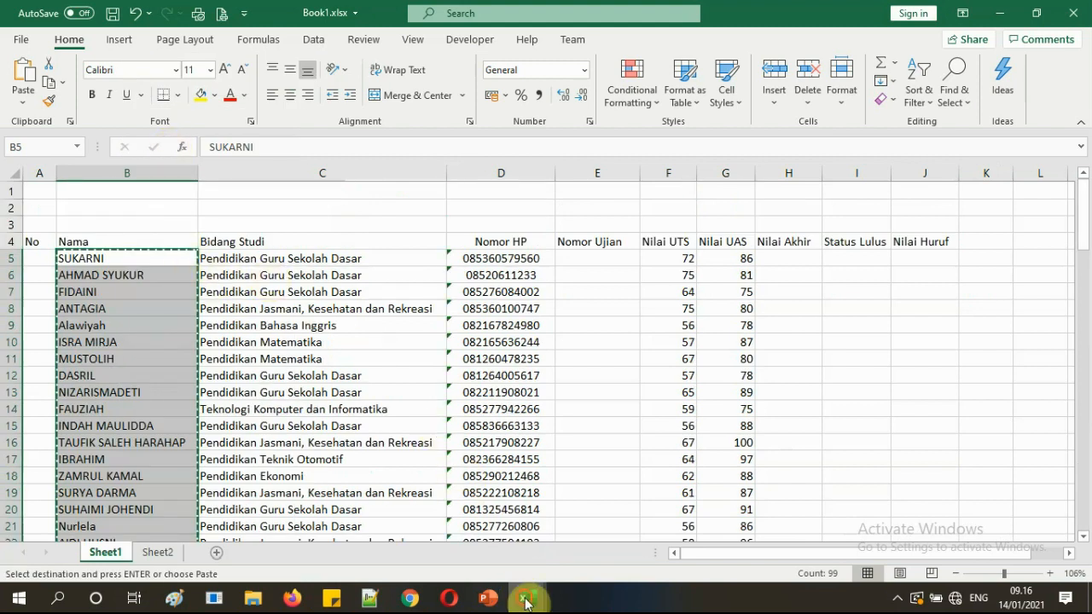
Paste the names as values into Book10 starting at cell B6.
mouse_move(522, 590)
left_click(443, 537)
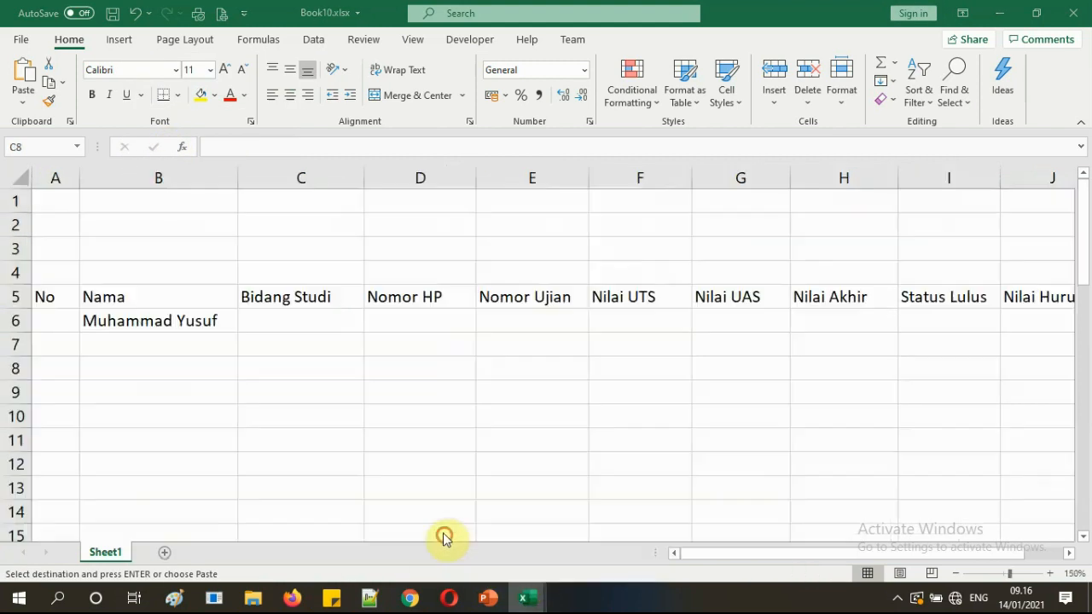
left_click(151, 320)
right_click(152, 321)
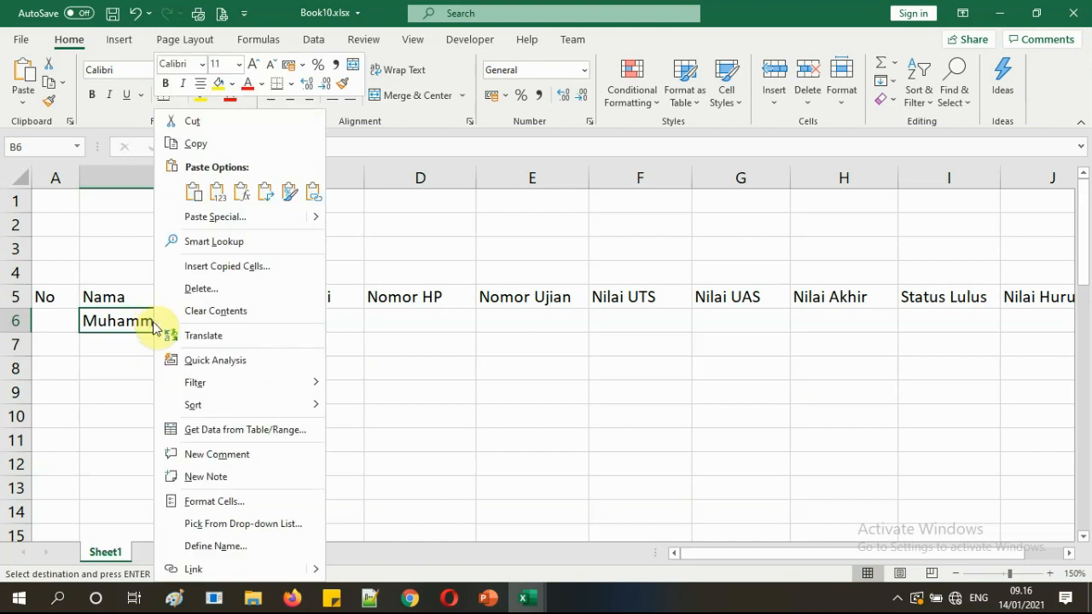
left_click(217, 194)
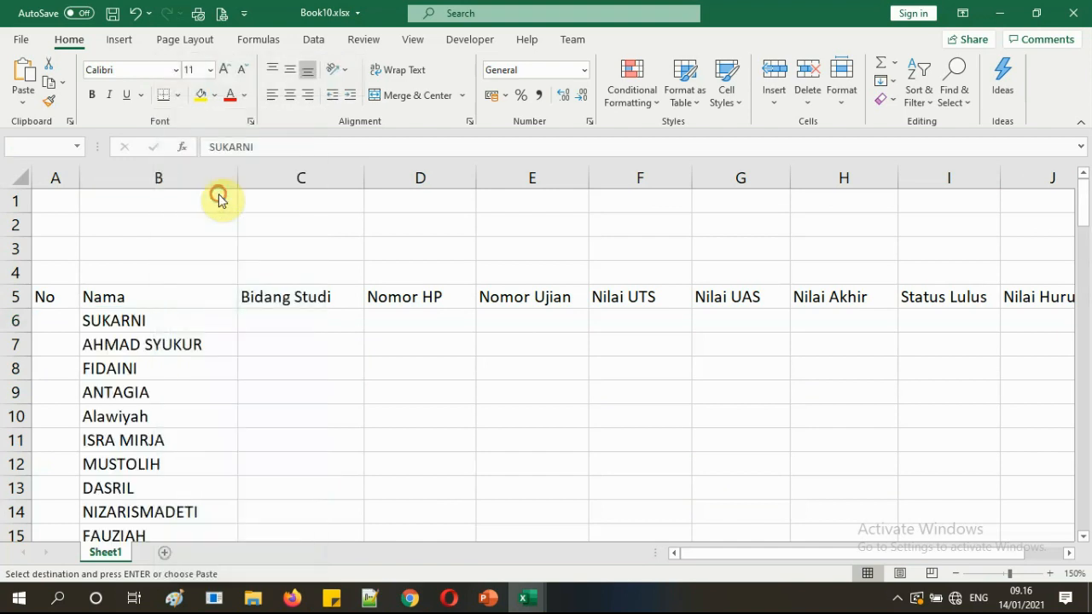
left_click(201, 317)
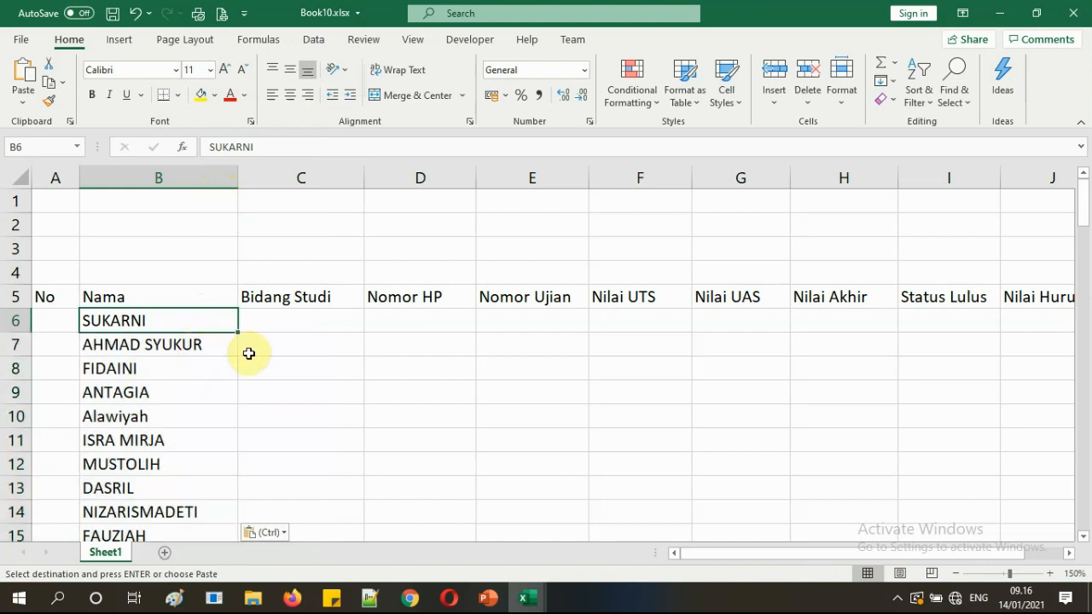
left_click(202, 346)
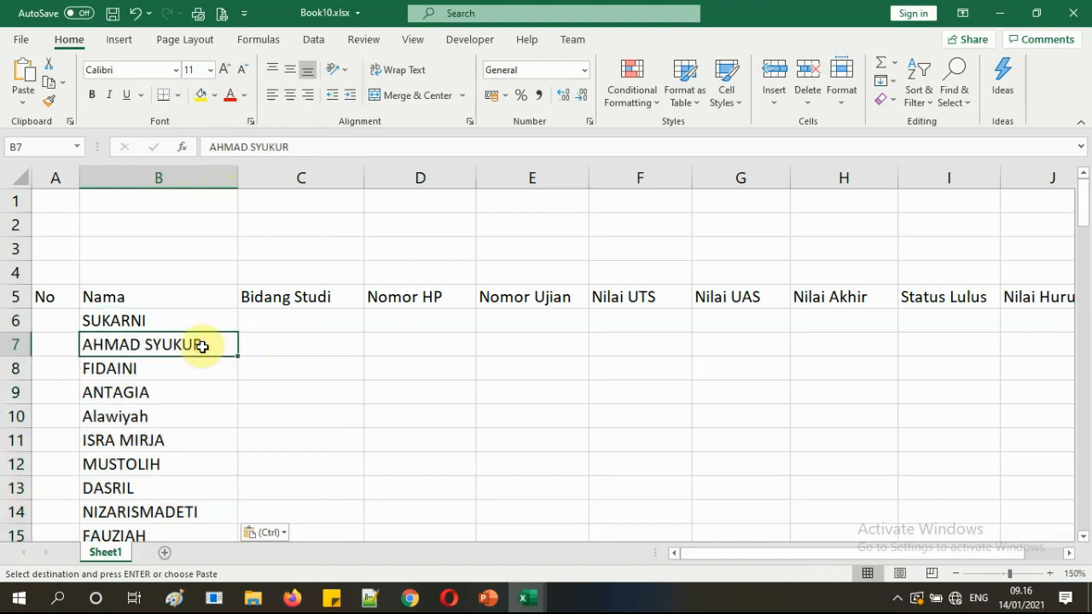
Review the pasted names and select cell C6 for the study fields.
scroll(202, 344, "down", 3)
scroll(208, 343, "up", 3)
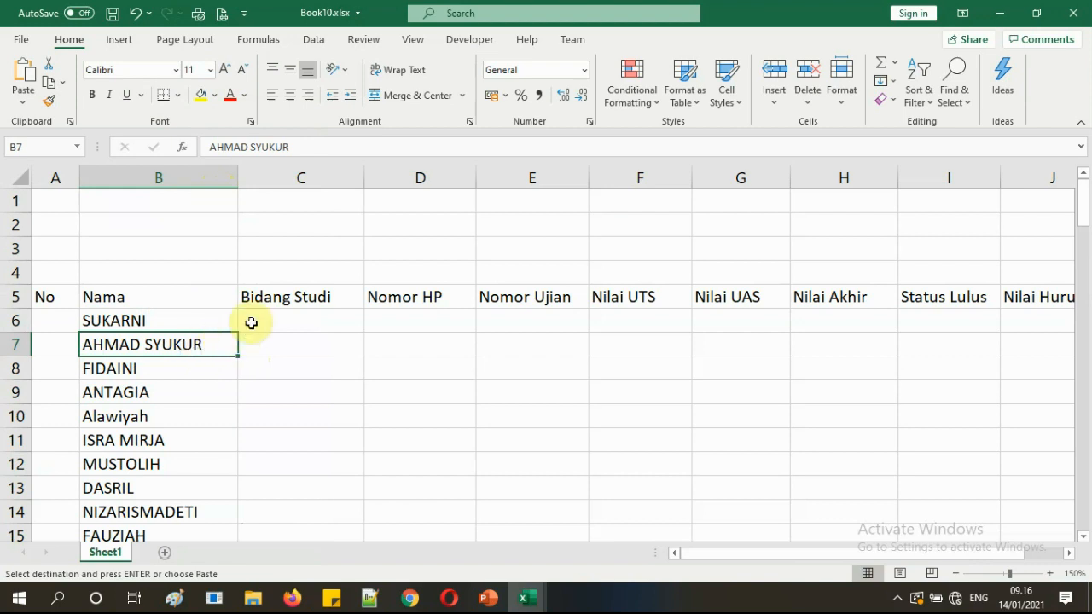
left_click(251, 322)
mouse_move(526, 602)
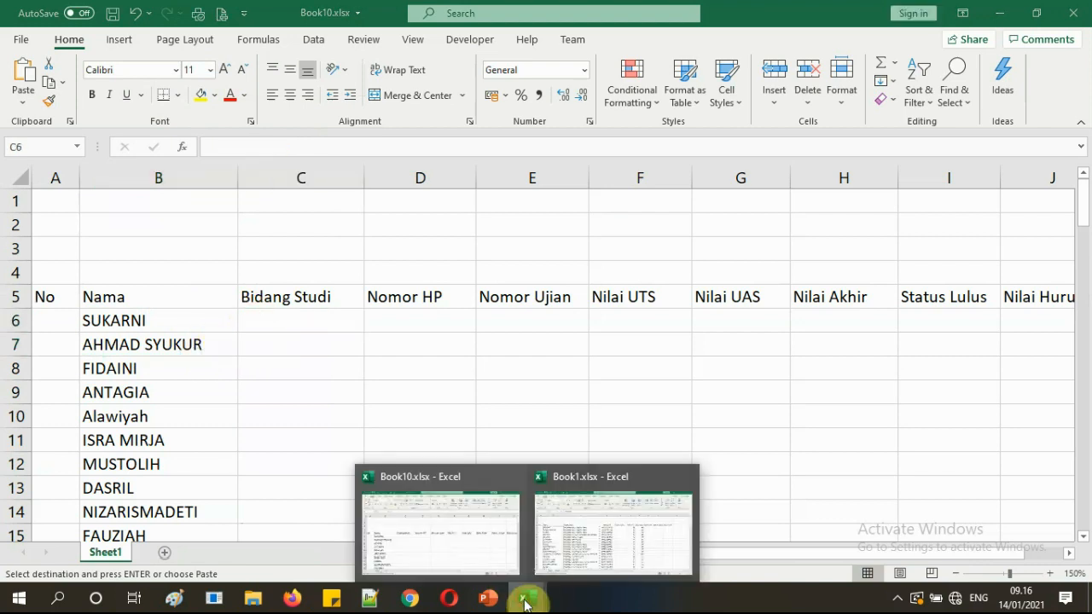
left_click(563, 529)
Copy the study fields C5:C103 from Book1.
left_click_drag(305, 263, 298, 384)
key("ctrl+c")
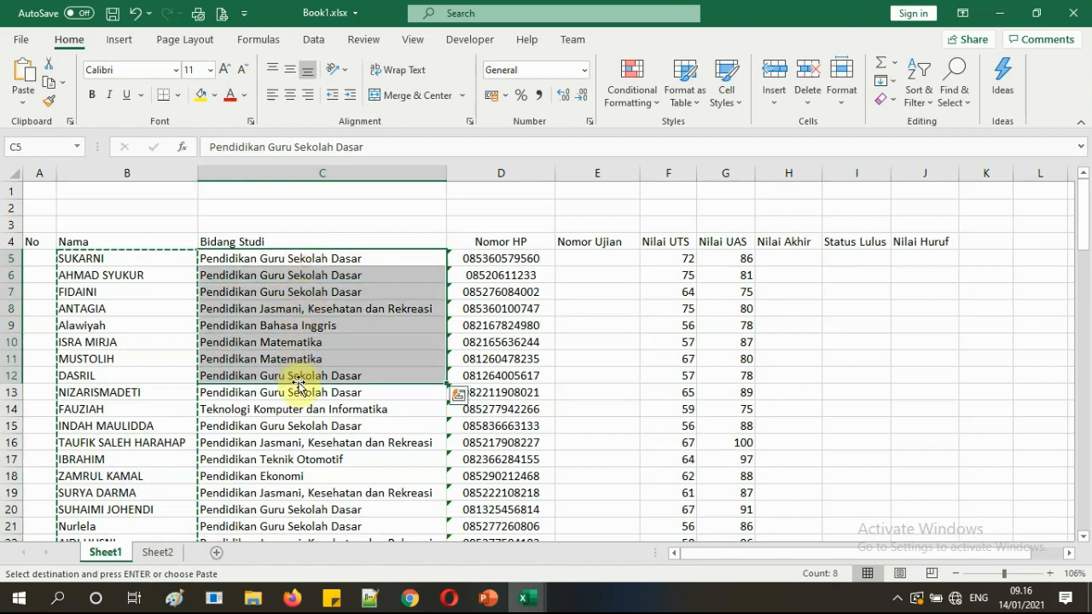
scroll(298, 384, "down", 20)
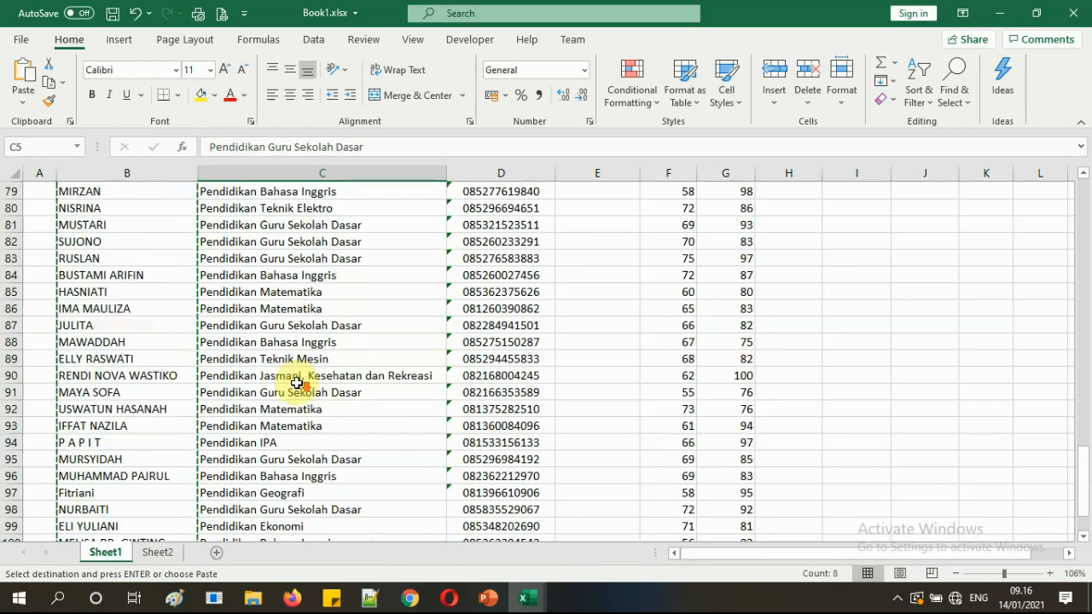
scroll(298, 383, "down", 6)
left_click(304, 292, "shift")
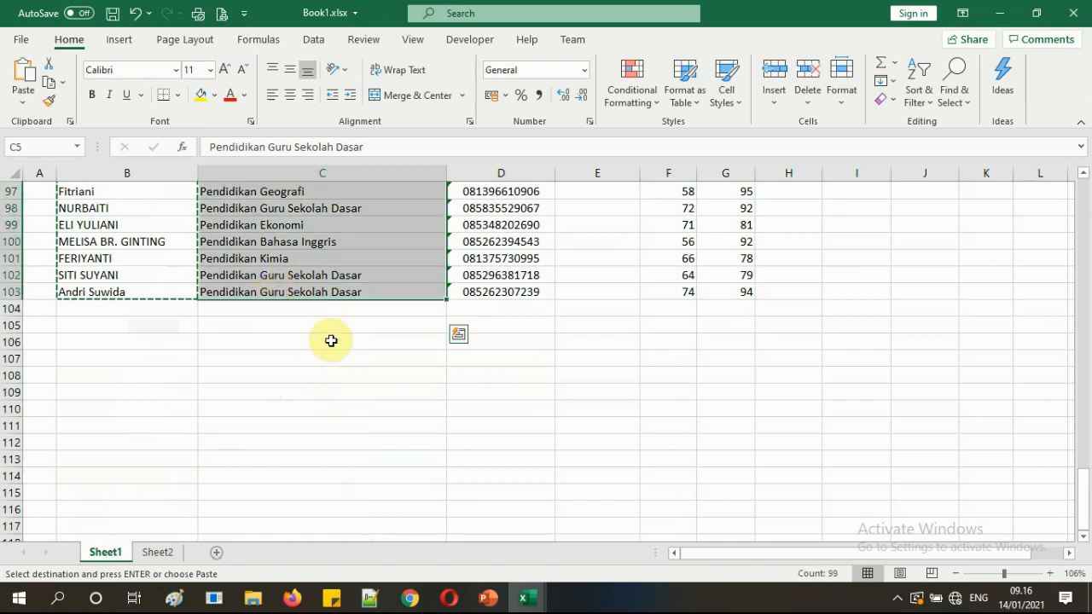
scroll(331, 340, "up", 20)
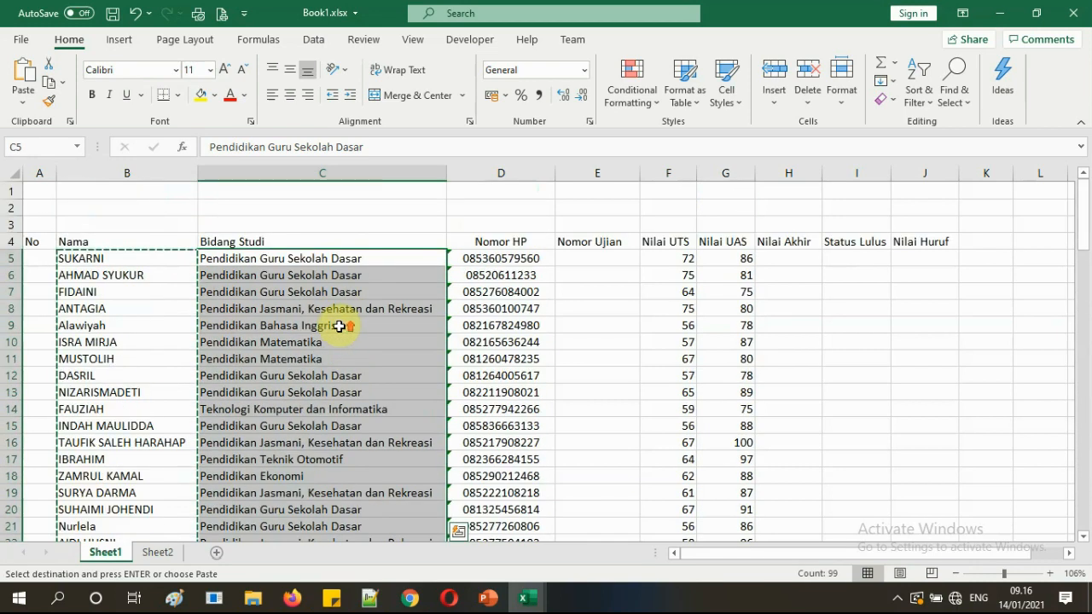
right_click(339, 325)
left_click(339, 142)
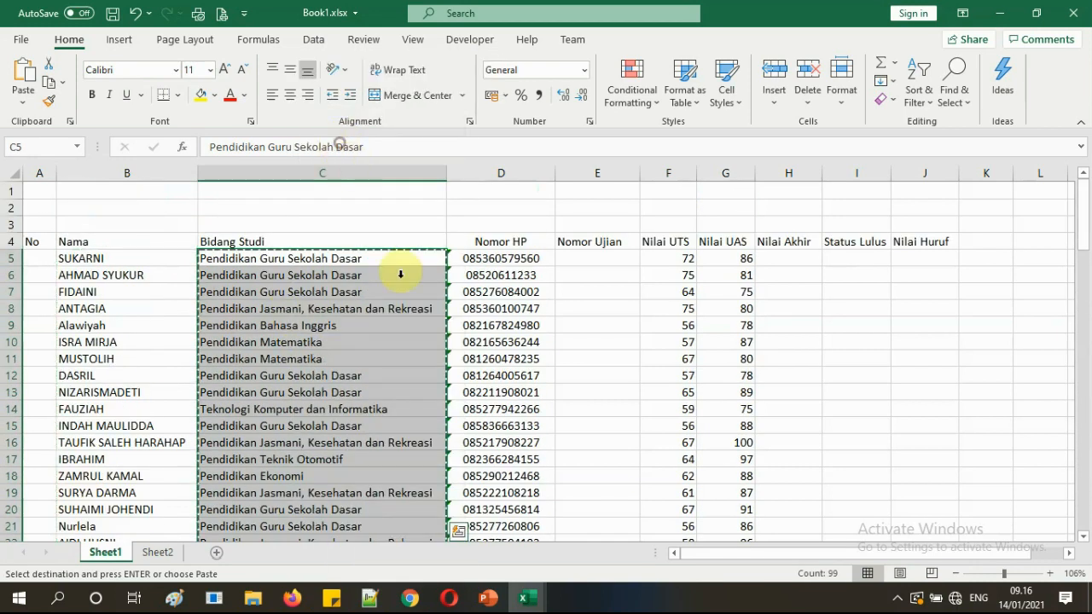
Paste the study fields as values into Book10 starting at C6.
left_click(525, 601)
left_click(431, 528)
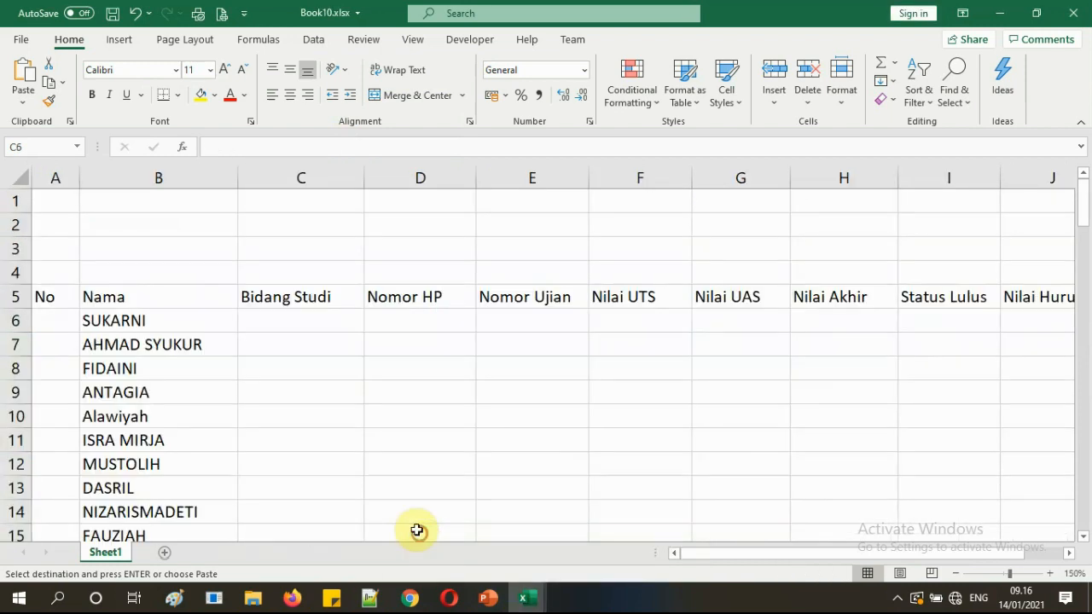
left_click(256, 321)
right_click(256, 320)
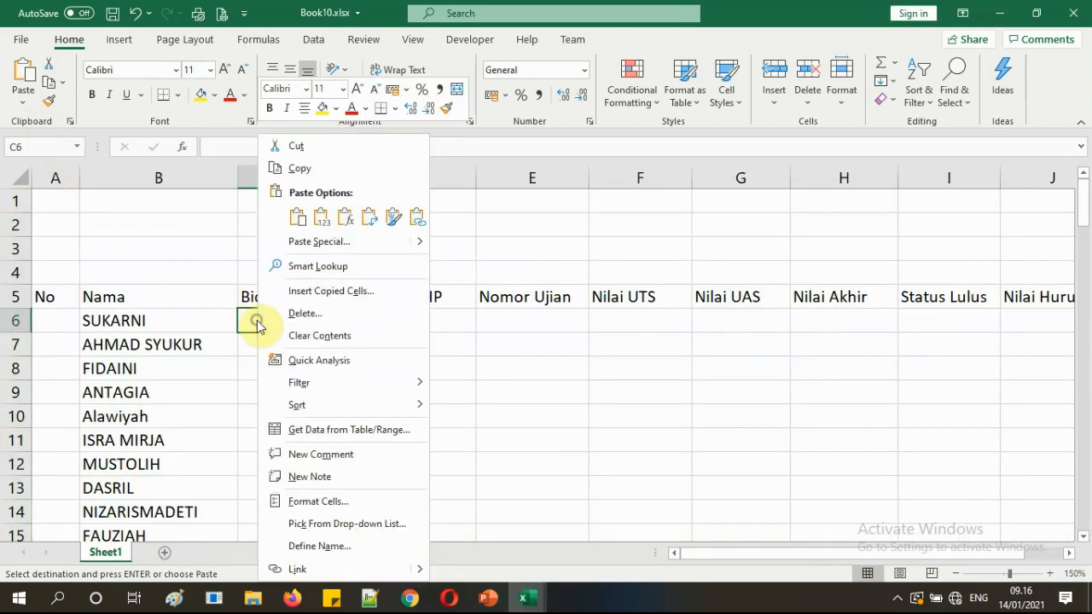
left_click(322, 217)
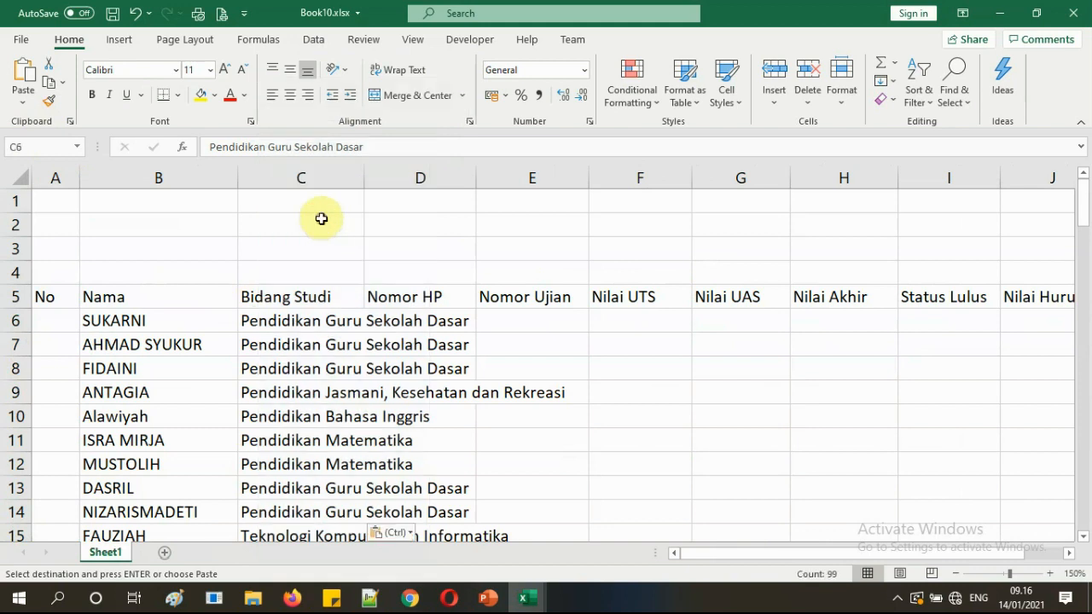
left_click(305, 341)
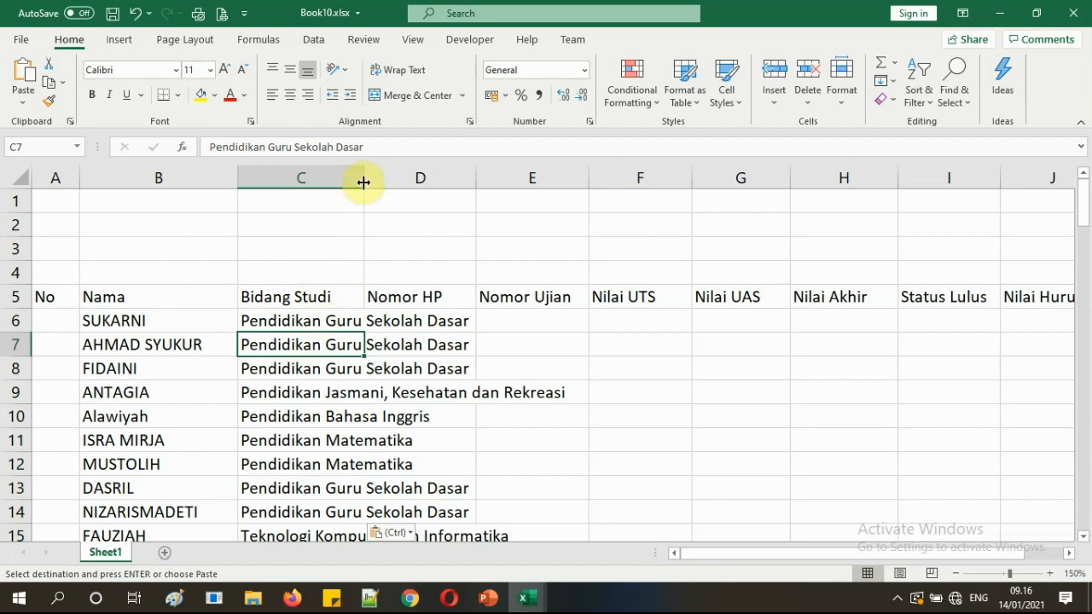
AutoFit column C (Bidang Studi) and column B (Nama) to their longest entries.
left_click_drag(364, 181, 380, 181)
left_click_drag(303, 294, 298, 417)
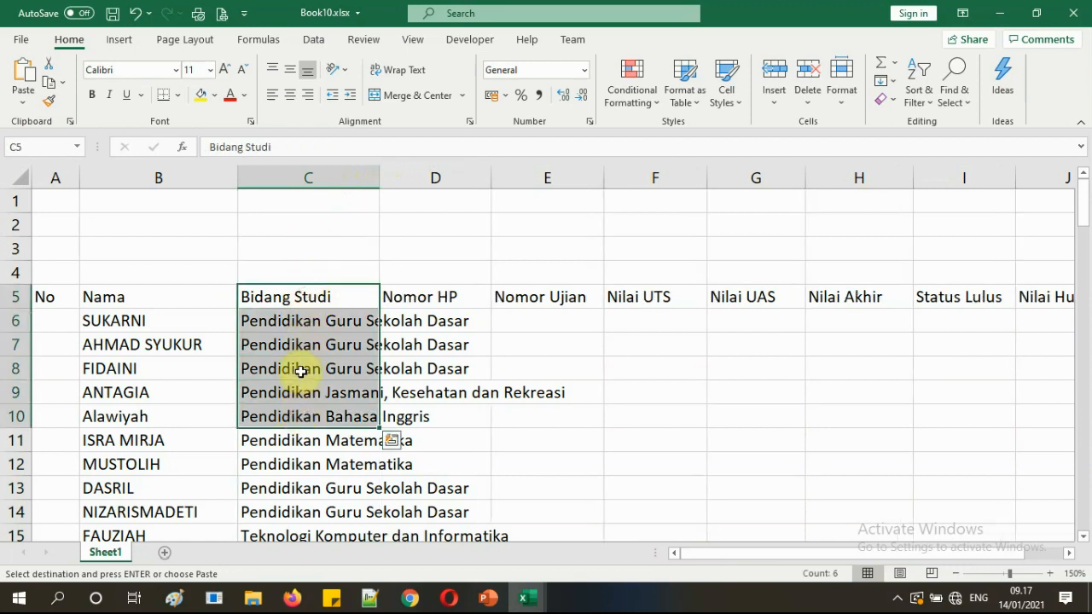
left_click(301, 371)
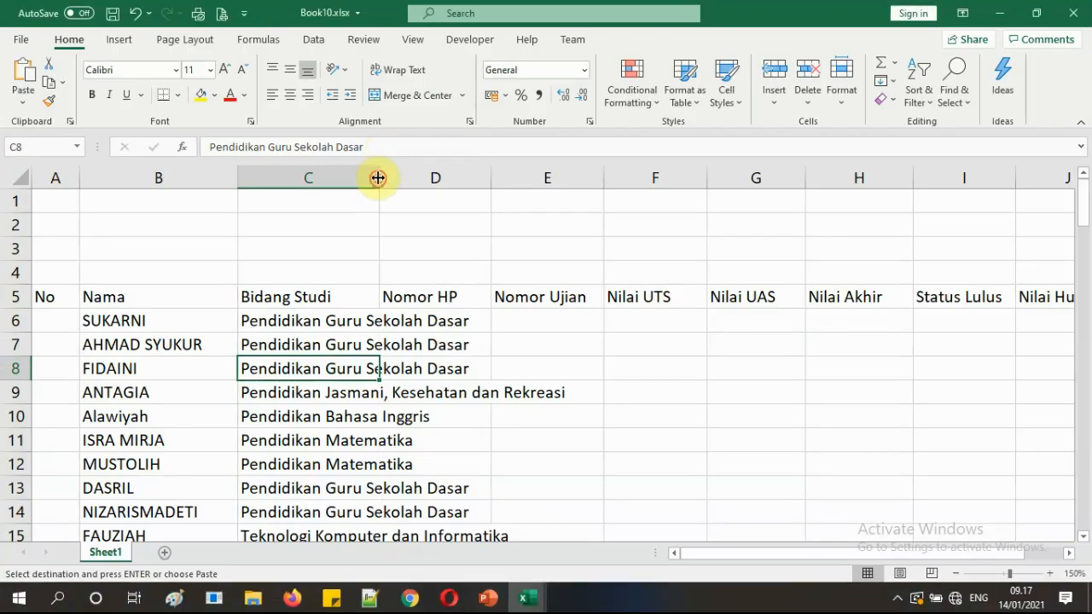
double_click(377, 178)
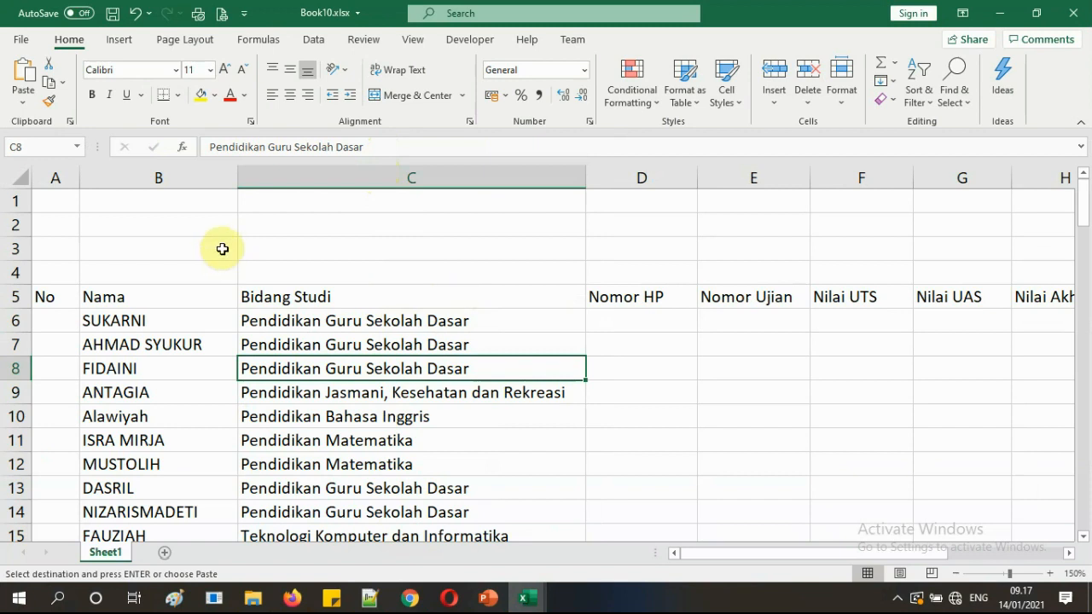
double_click(238, 178)
left_click(359, 305)
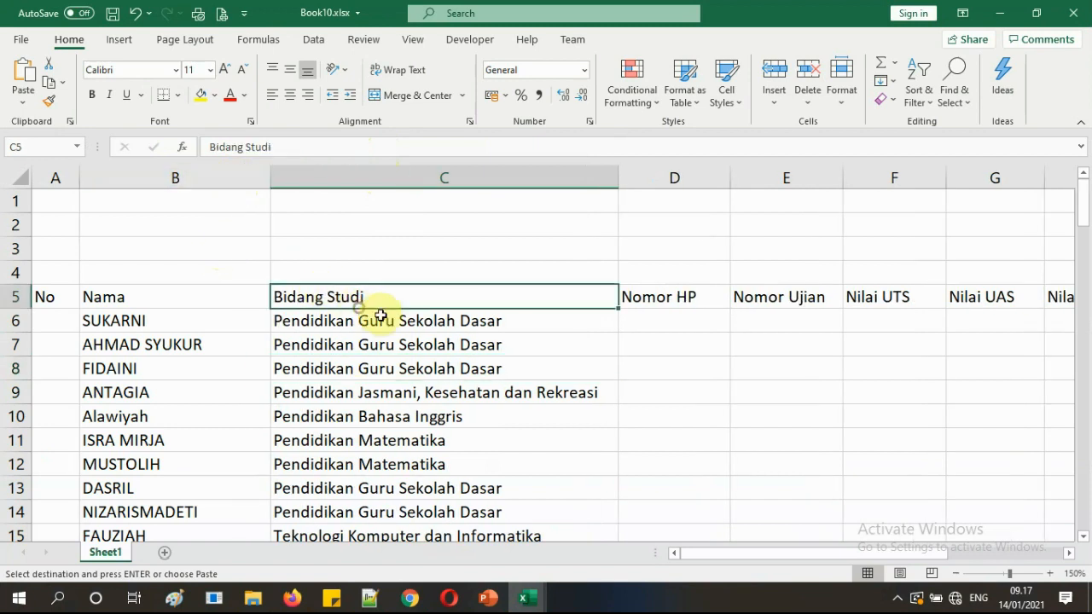
left_click(663, 320)
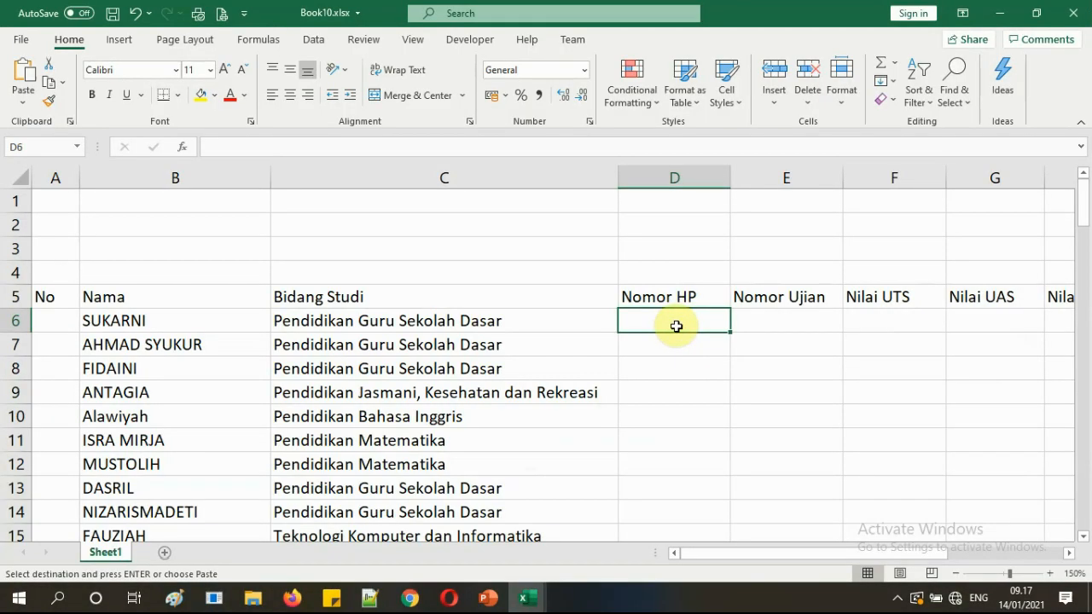
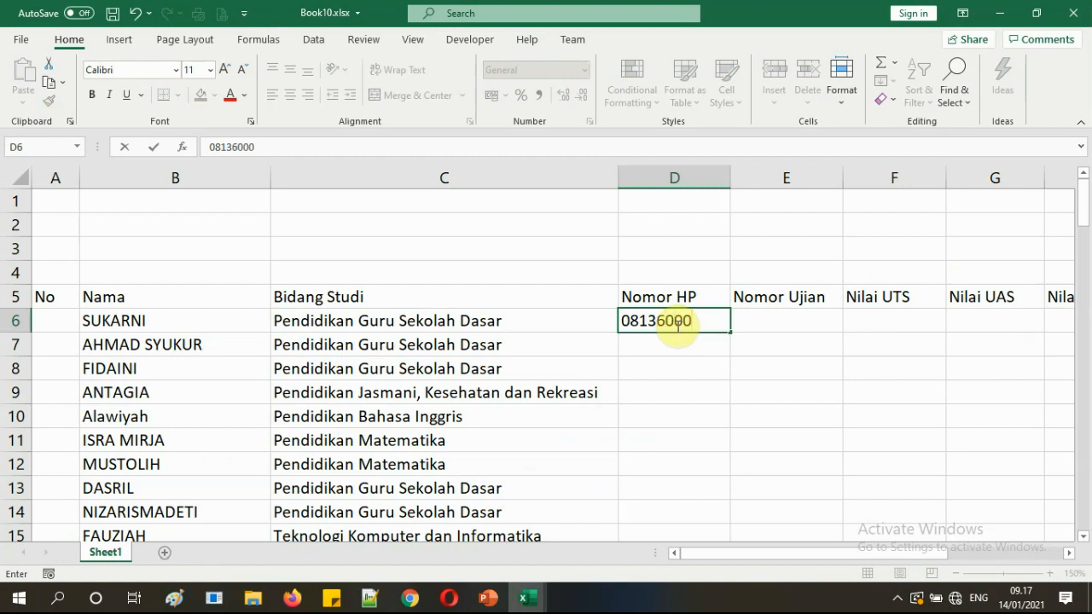
Type the first student's phone number into D6, where Excel drops its leading zero.
key("Return")
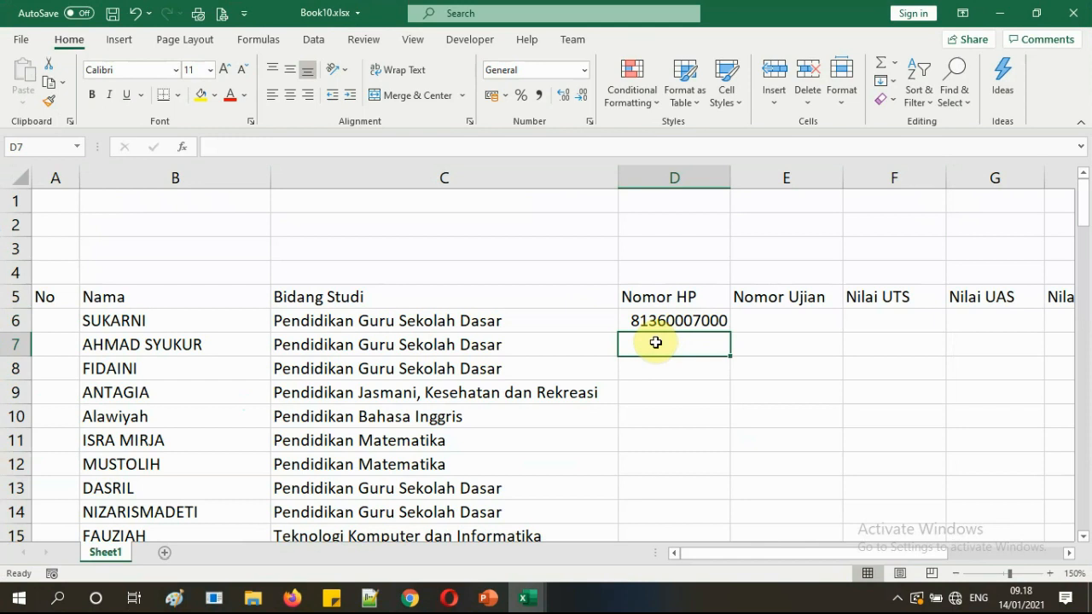
type("'")
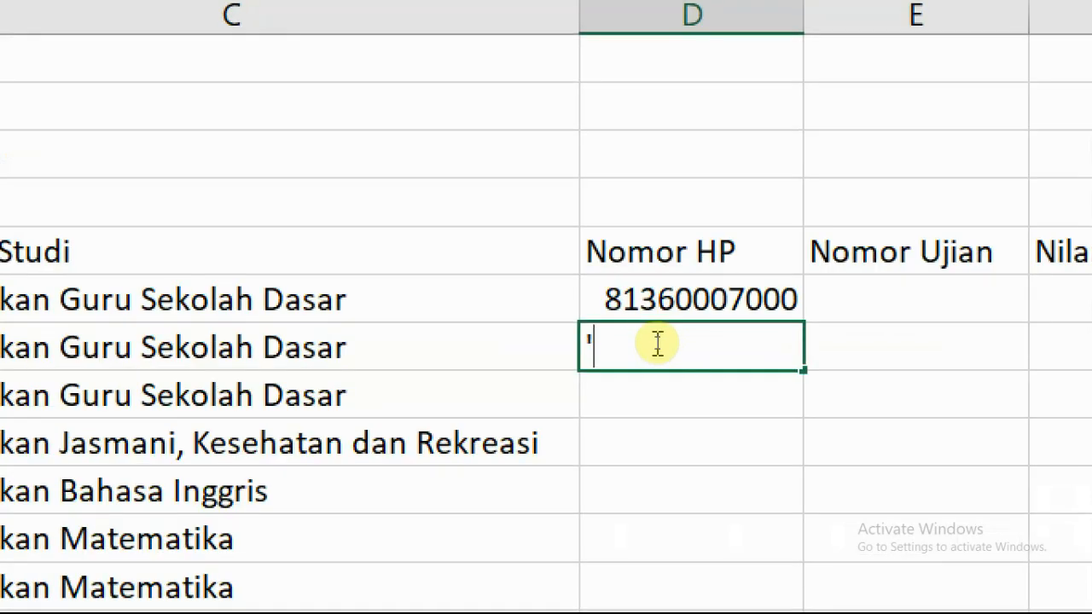
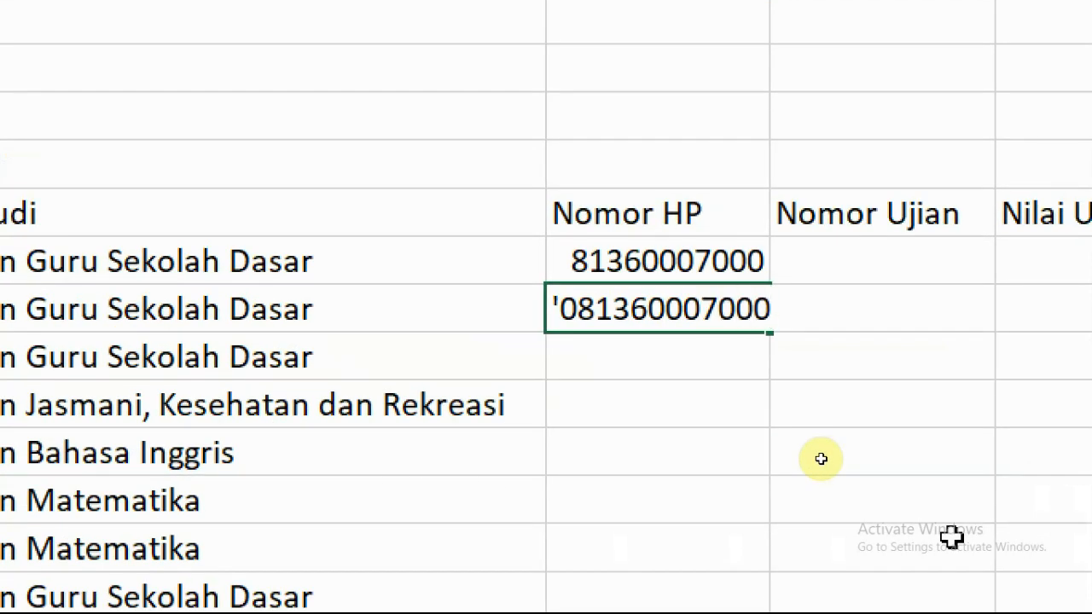
key("Return")
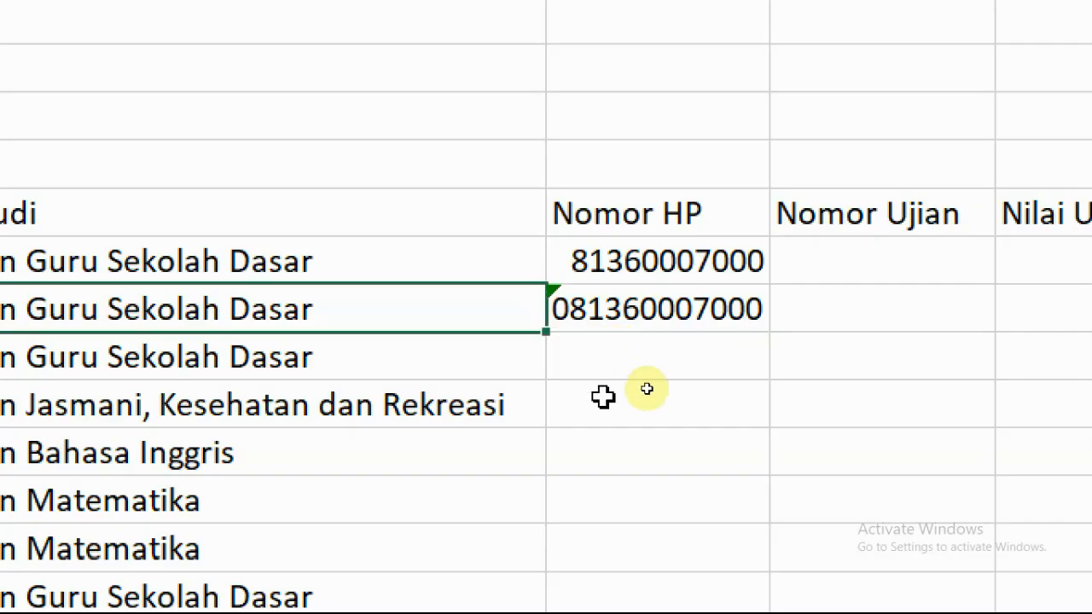
left_click(603, 397)
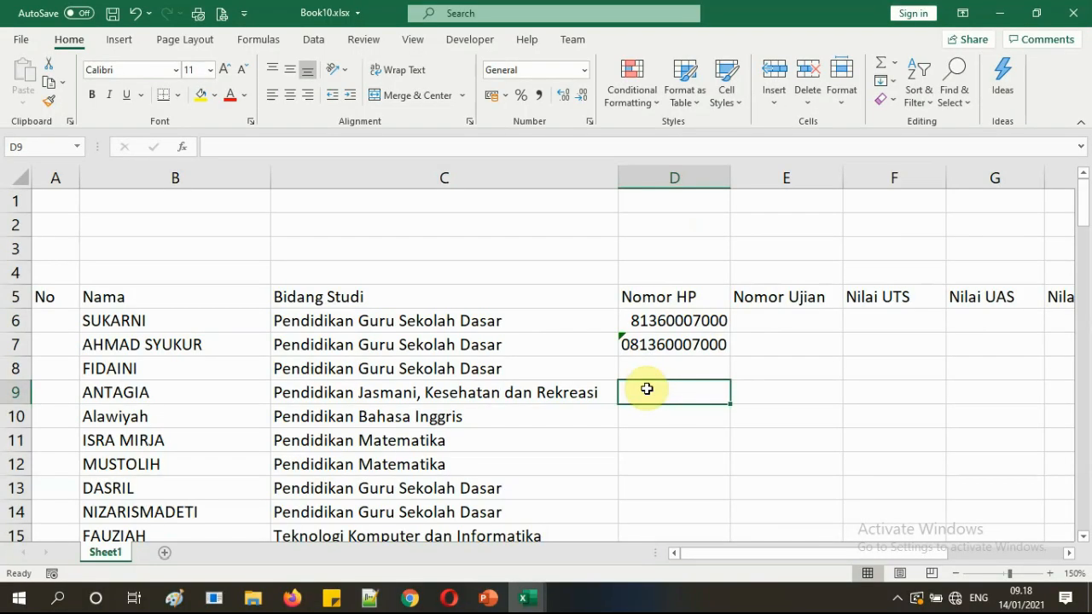
left_click(611, 356)
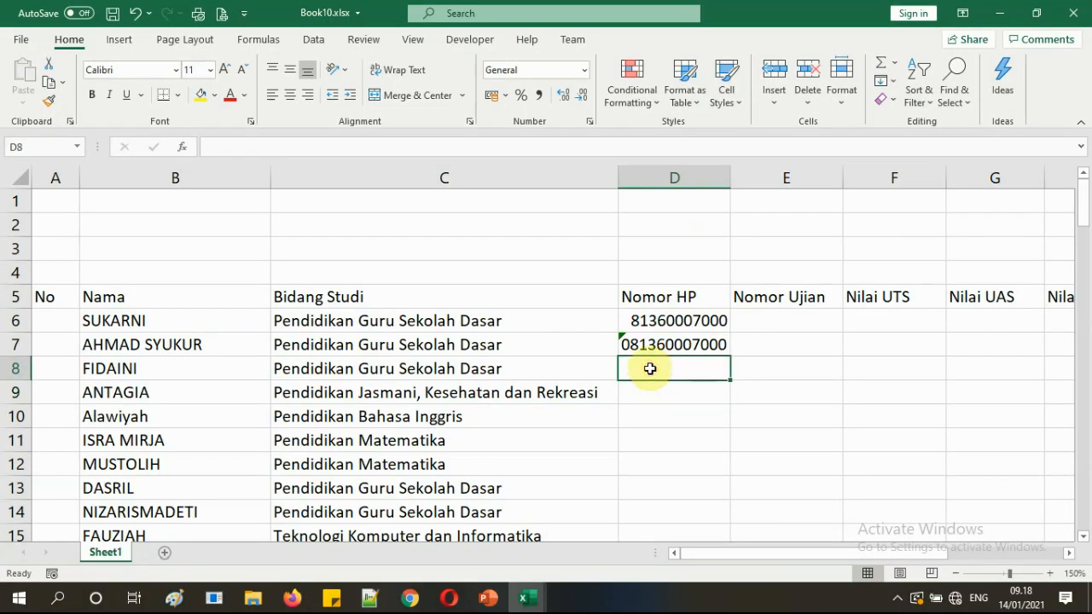
left_click(523, 602)
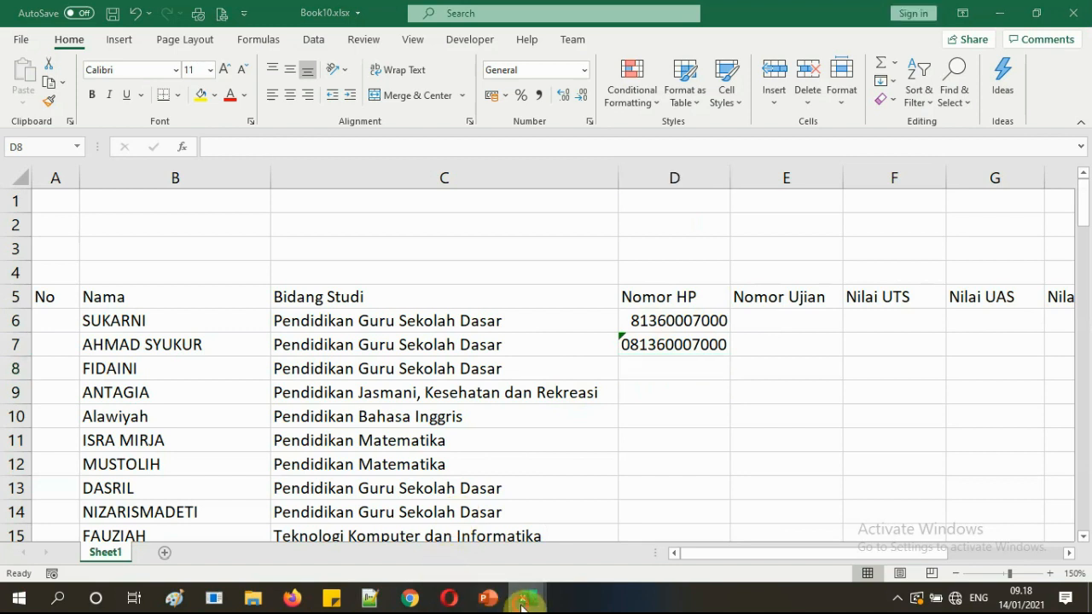
Copy the 99 phone numbers D5:D103 from Book1.
left_click(584, 530)
left_click_drag(533, 259, 521, 361)
left_click(530, 309)
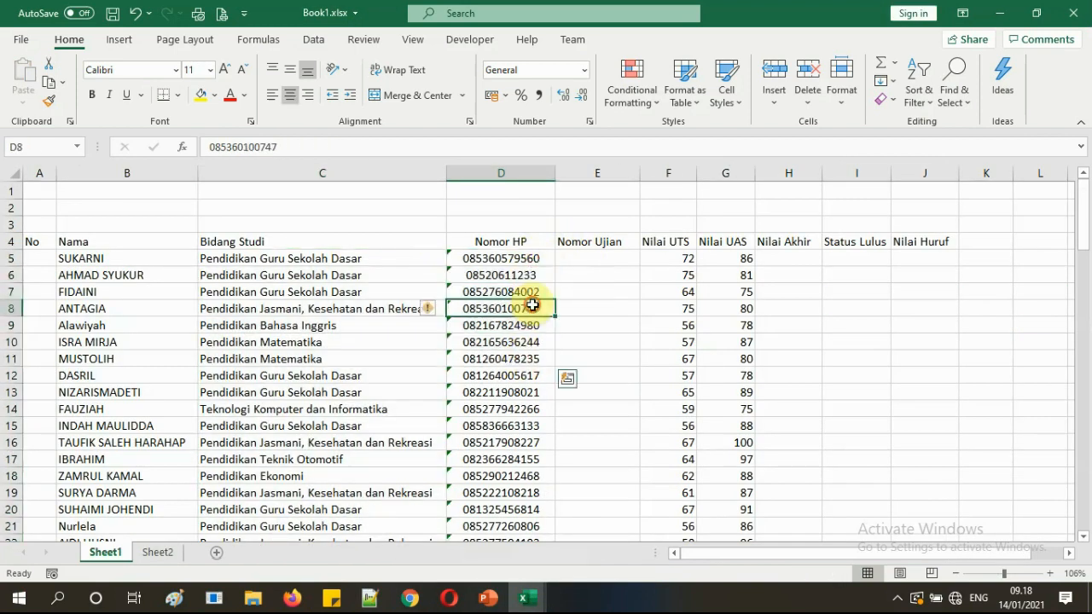
left_click(526, 259)
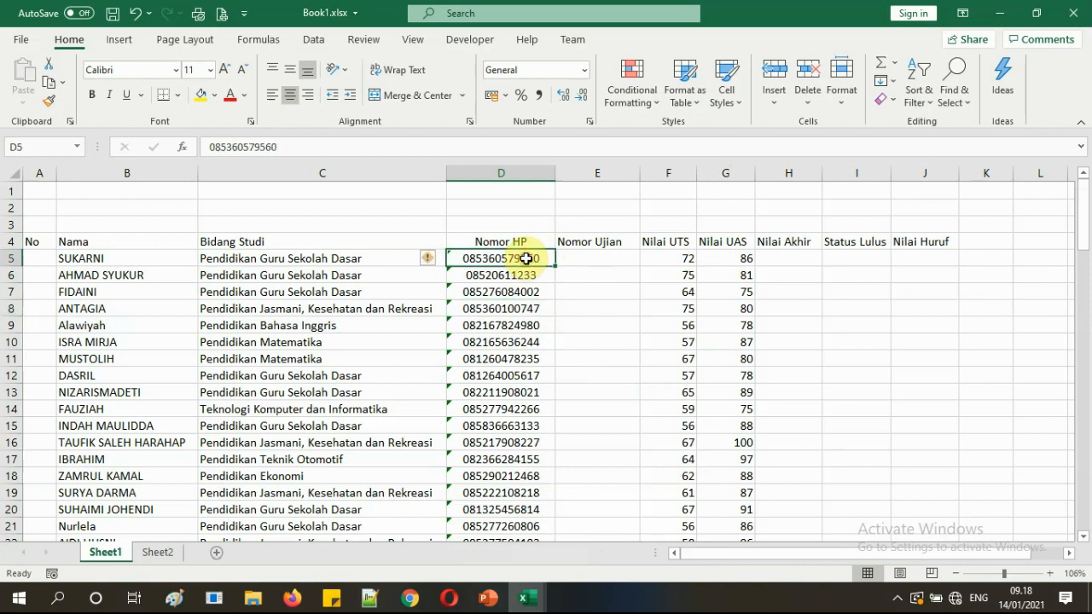
left_click(520, 325)
left_click_drag(516, 257, 512, 339)
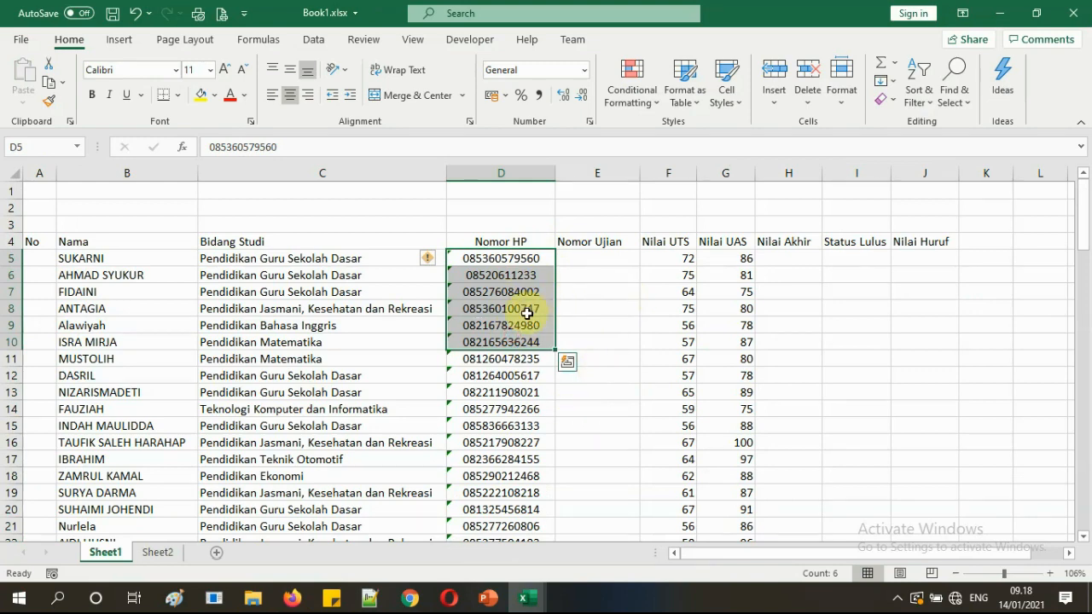
scroll(529, 314, "down", 13)
scroll(526, 314, "down", 14)
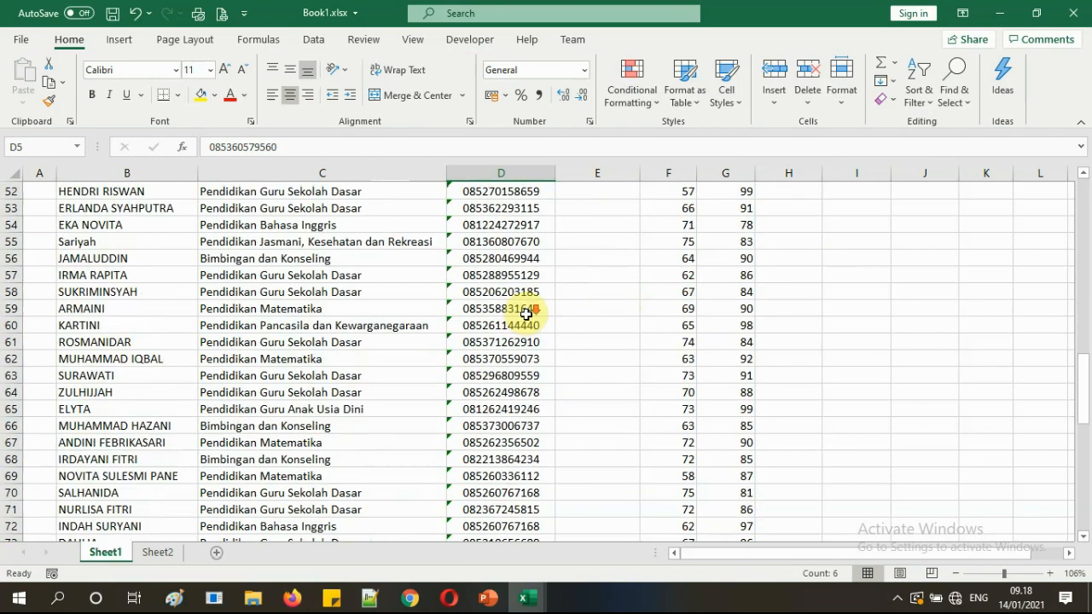
scroll(526, 315, "up", 2)
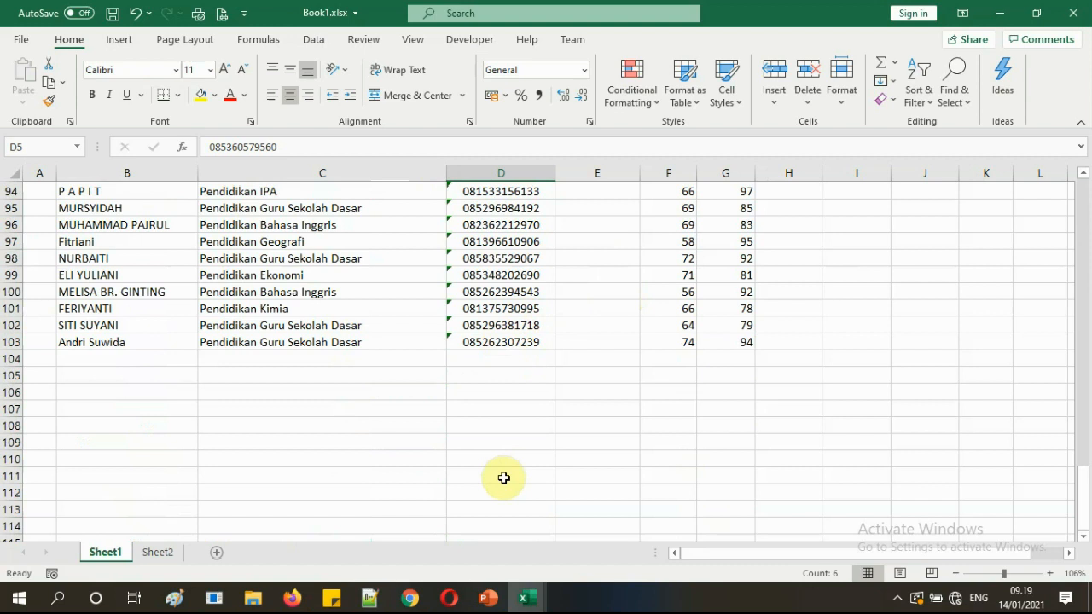
left_click(497, 342, "shift")
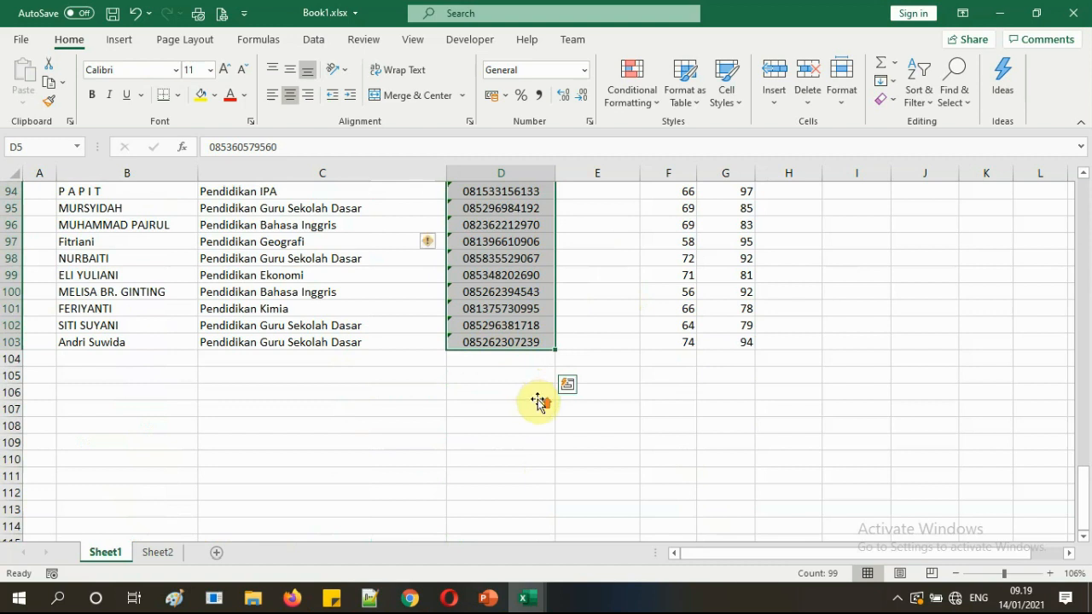
scroll(536, 399, "up", 20)
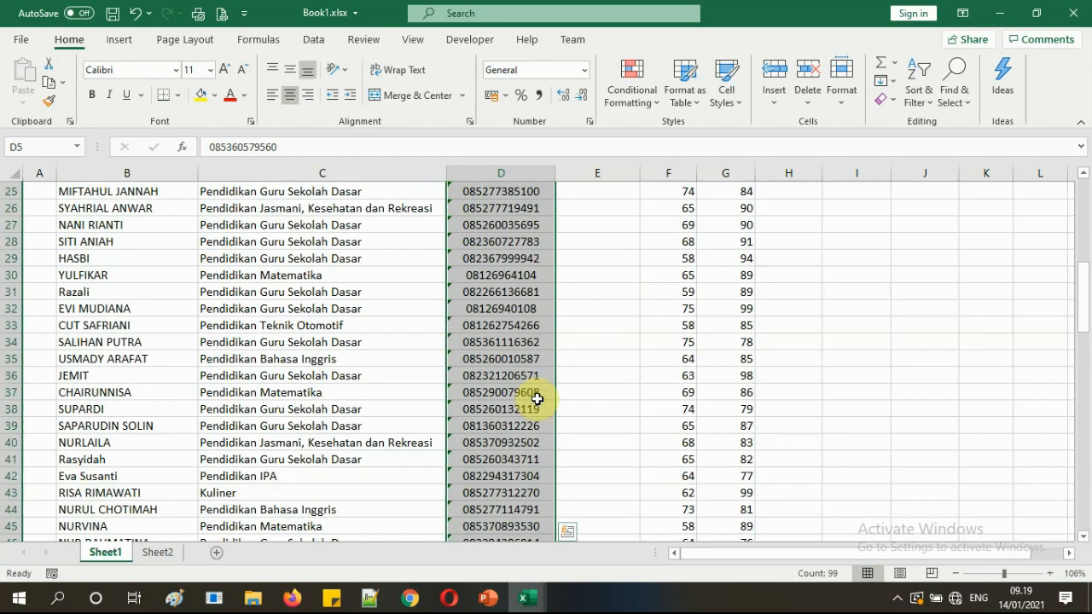
scroll(536, 399, "up", 8)
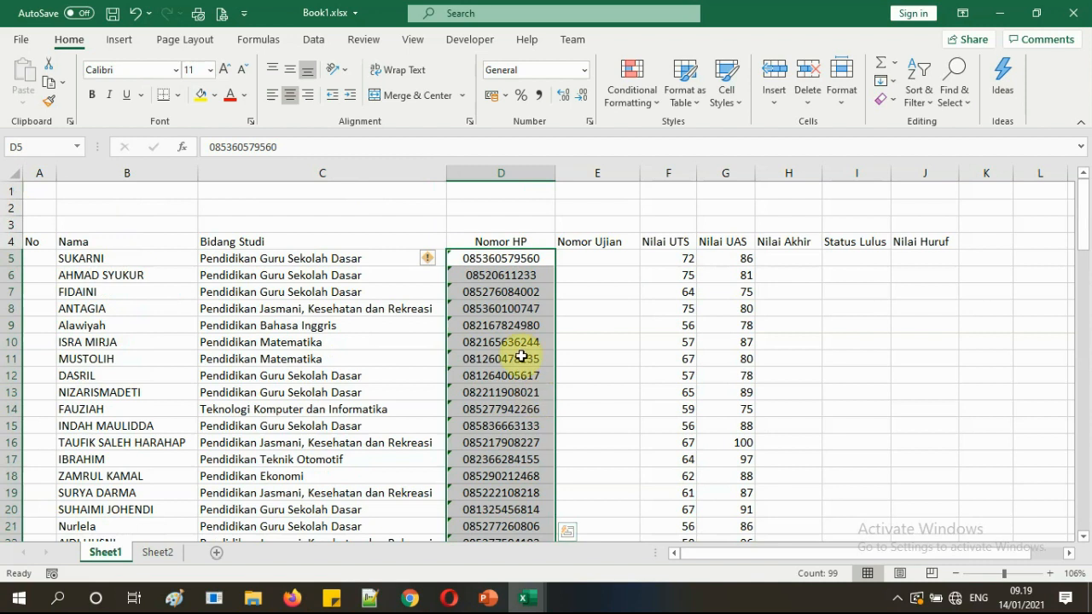
right_click(510, 305)
left_click(555, 143)
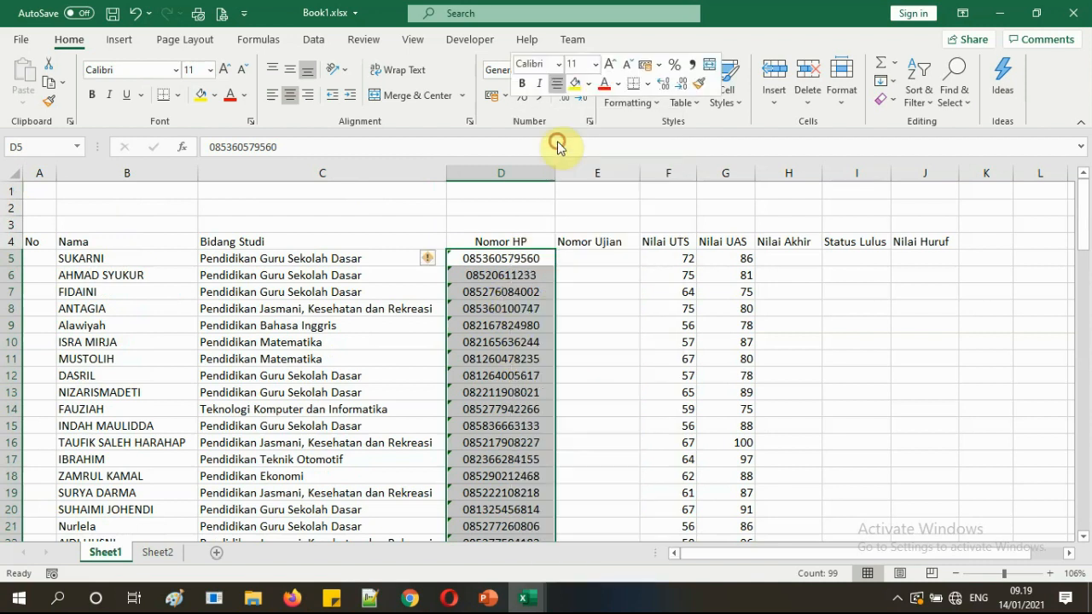
Paste the phone numbers as values into Book10 starting at D6.
mouse_move(524, 594)
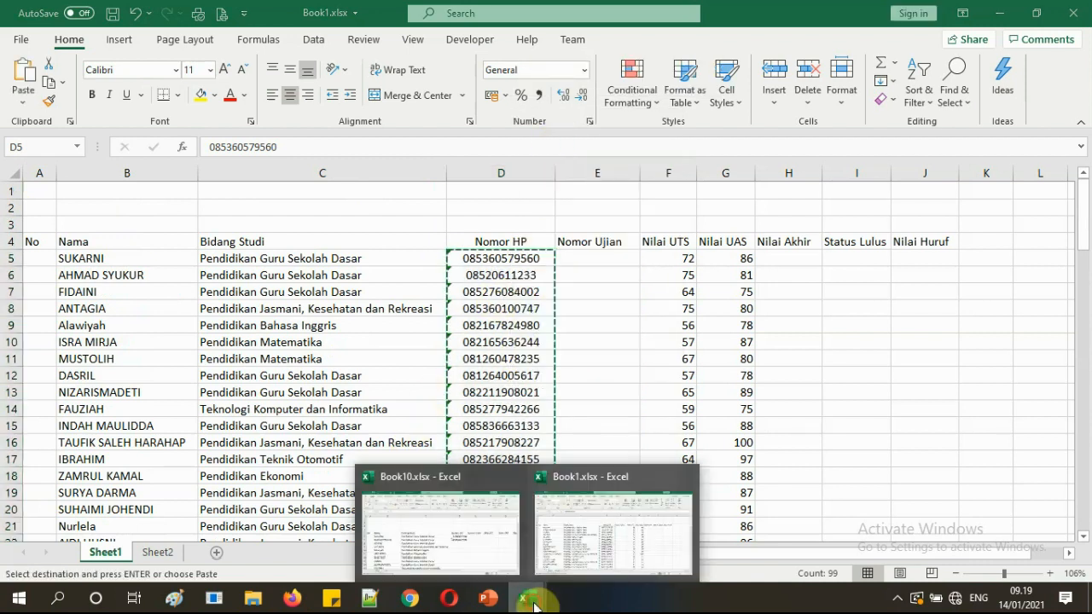
left_click(491, 556)
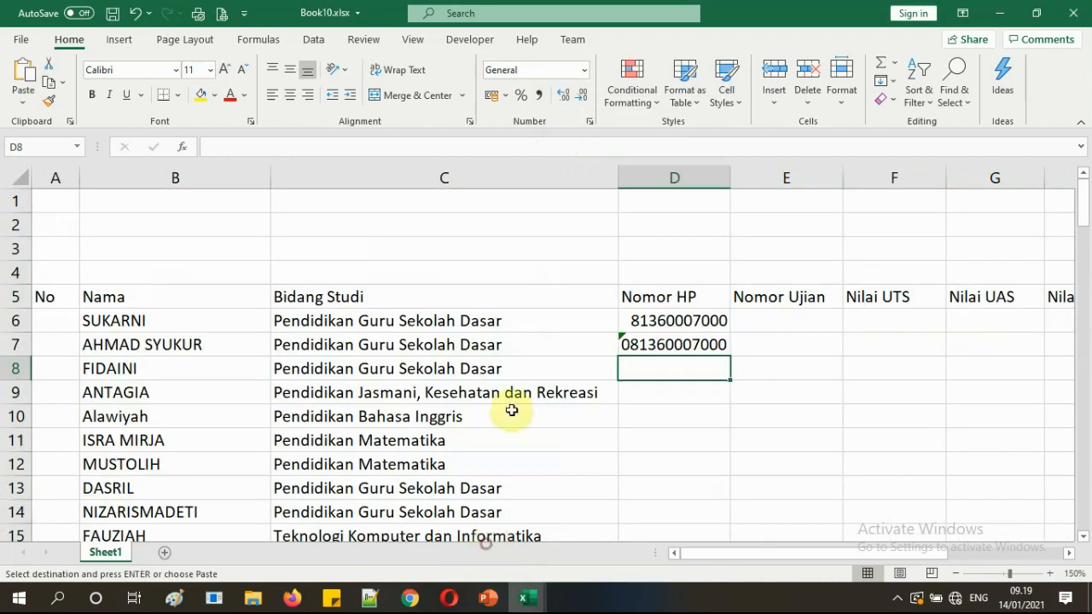
left_click(657, 320)
right_click(661, 320)
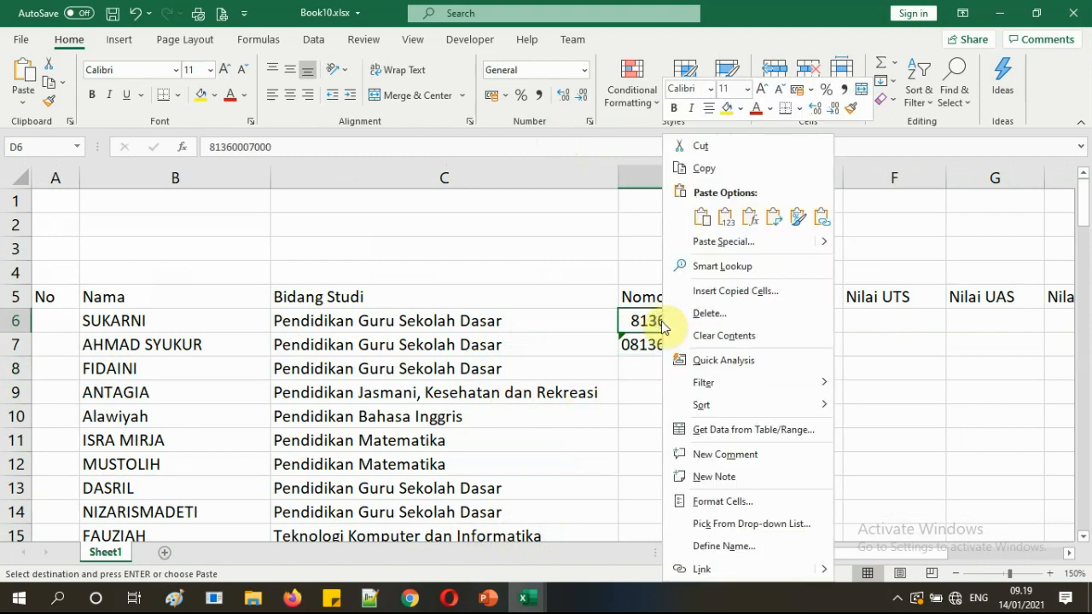
left_click(725, 216)
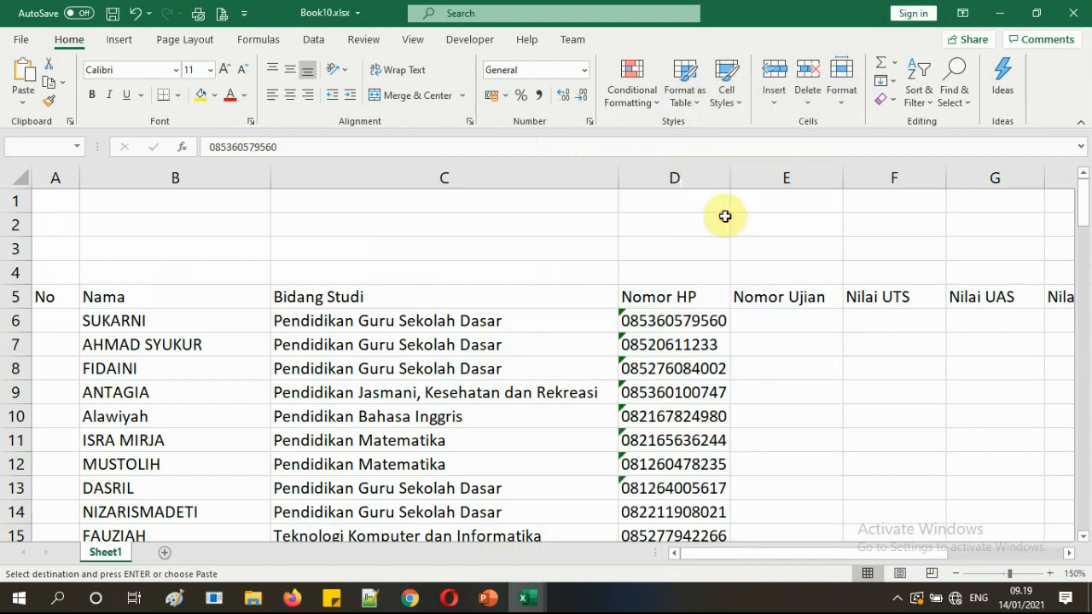
left_click(689, 250)
Widen columns D and A so the phone numbers and No values fit.
left_click_drag(731, 177, 751, 178)
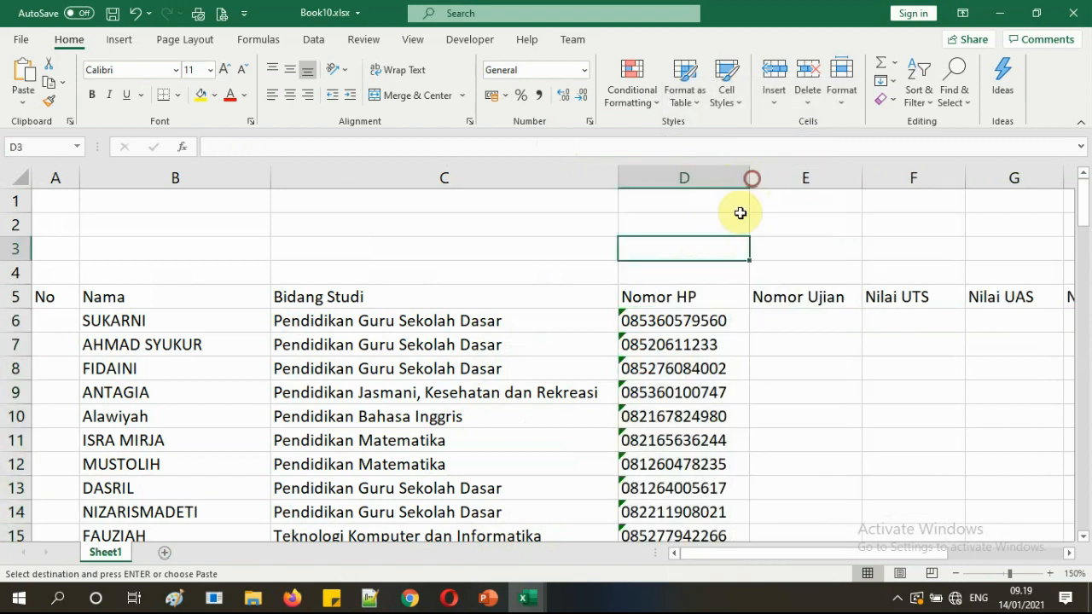
left_click(707, 345)
scroll(707, 346, "down", 20)
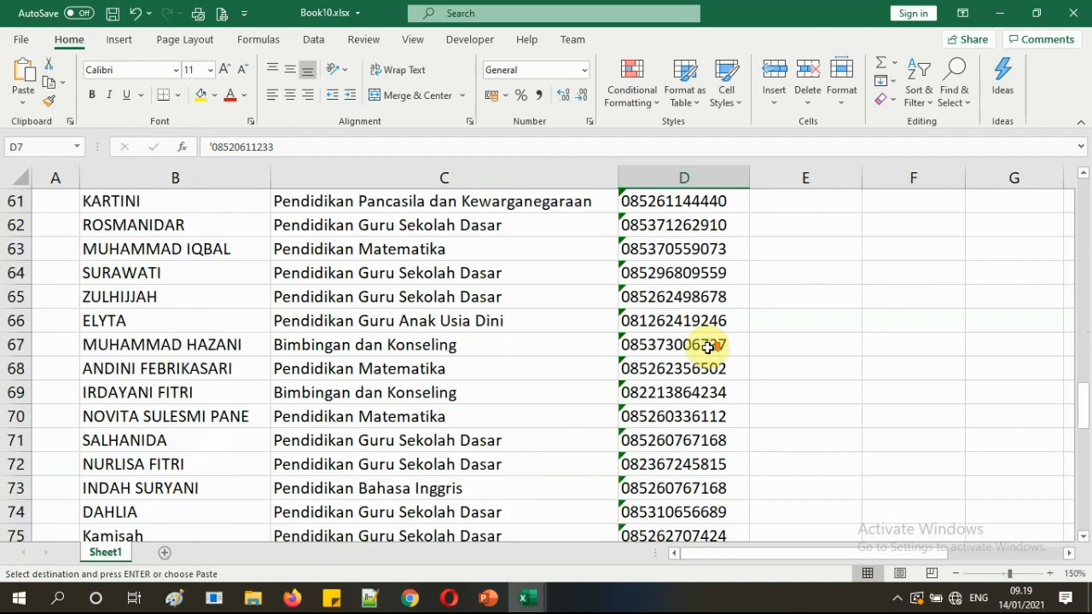
scroll(707, 347, "down", 11)
scroll(707, 347, "up", 11)
scroll(708, 347, "up", 20)
left_click(792, 319)
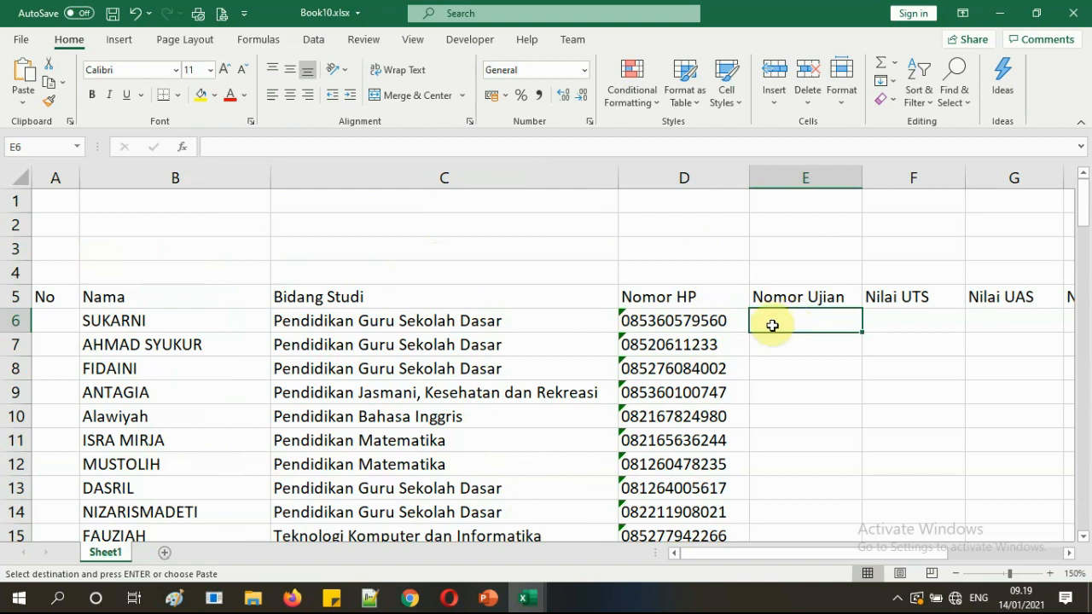
left_click_drag(79, 178, 85, 183)
Enter 1 in A6 and 2 in A7.
left_click(73, 319)
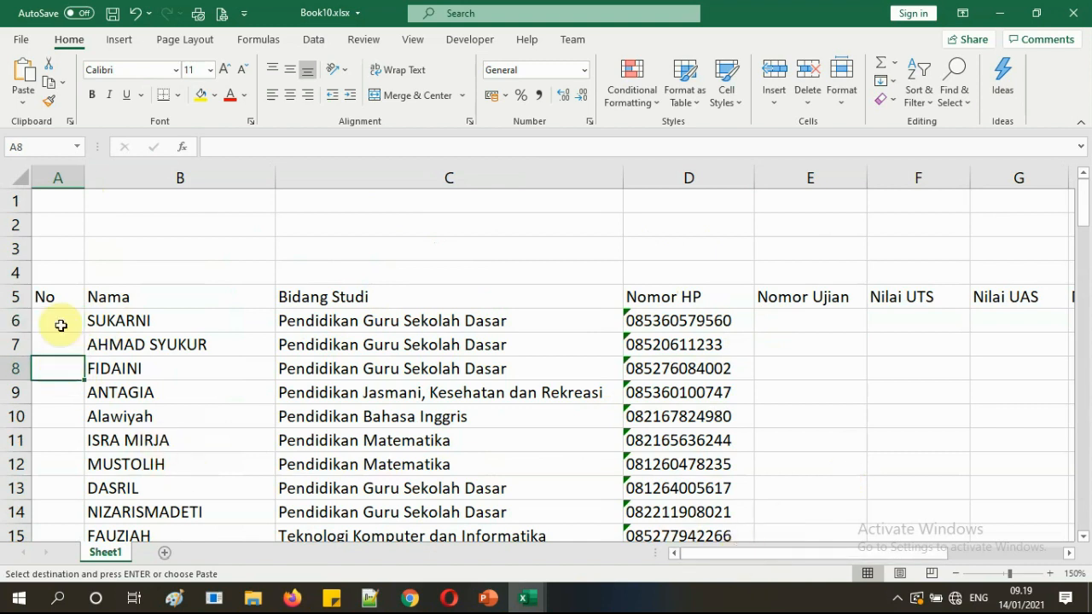
type("1")
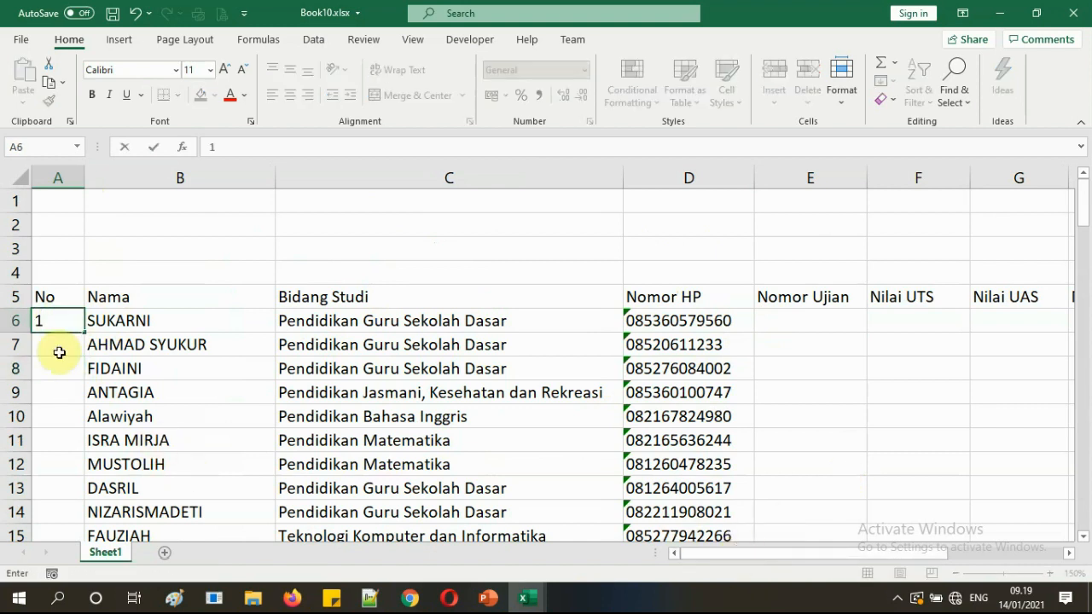
key("Return")
type("2")
key("Return")
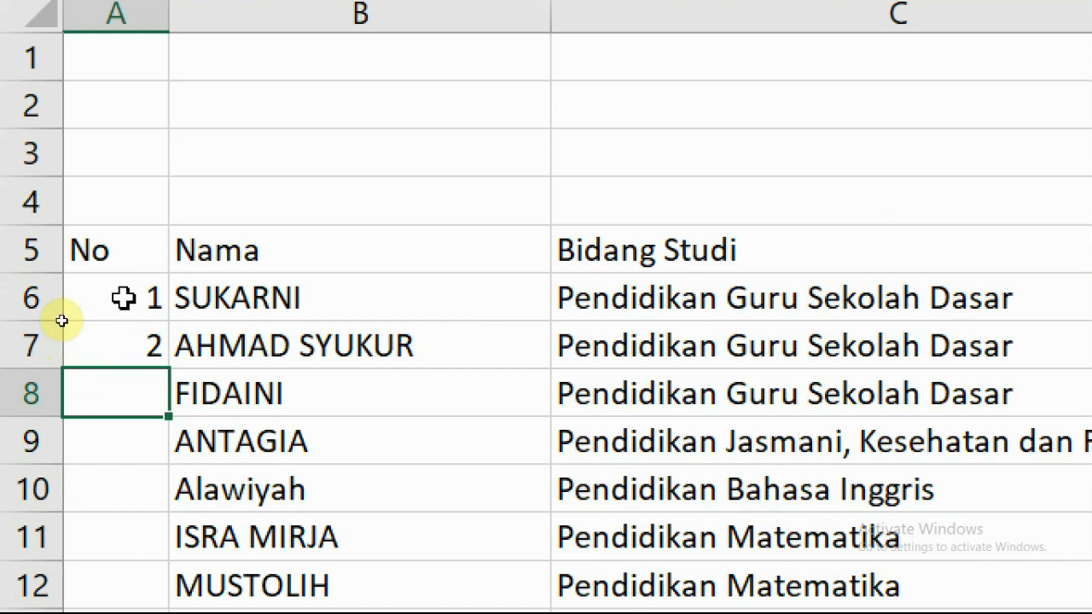
AutoFill the 1, 2 series further down column A.
left_click_drag(124, 298, 123, 358)
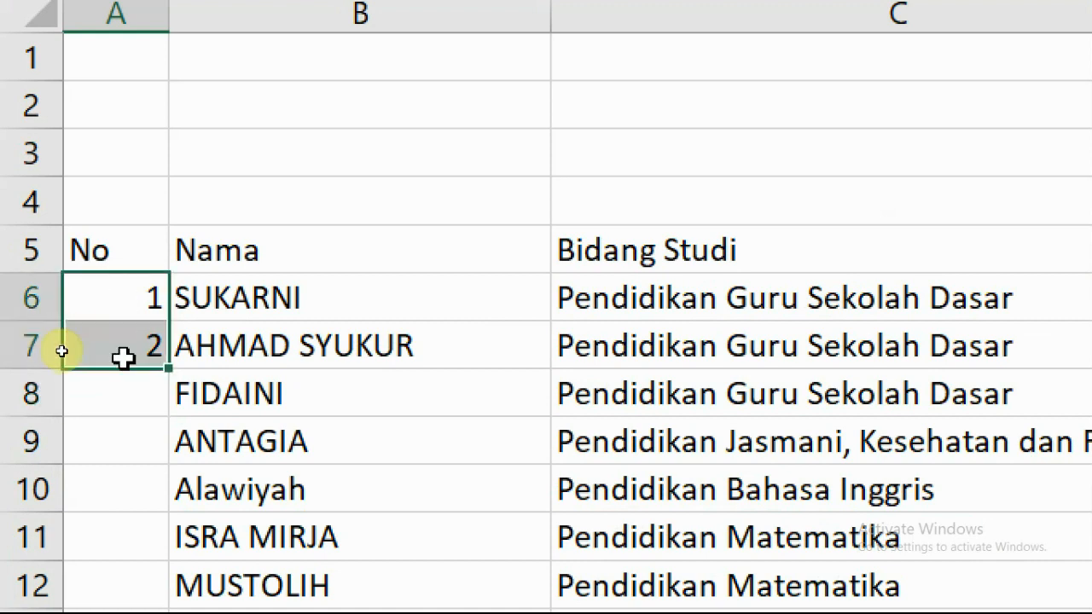
left_click(288, 350)
left_click(122, 293)
left_click_drag(122, 292, 117, 356)
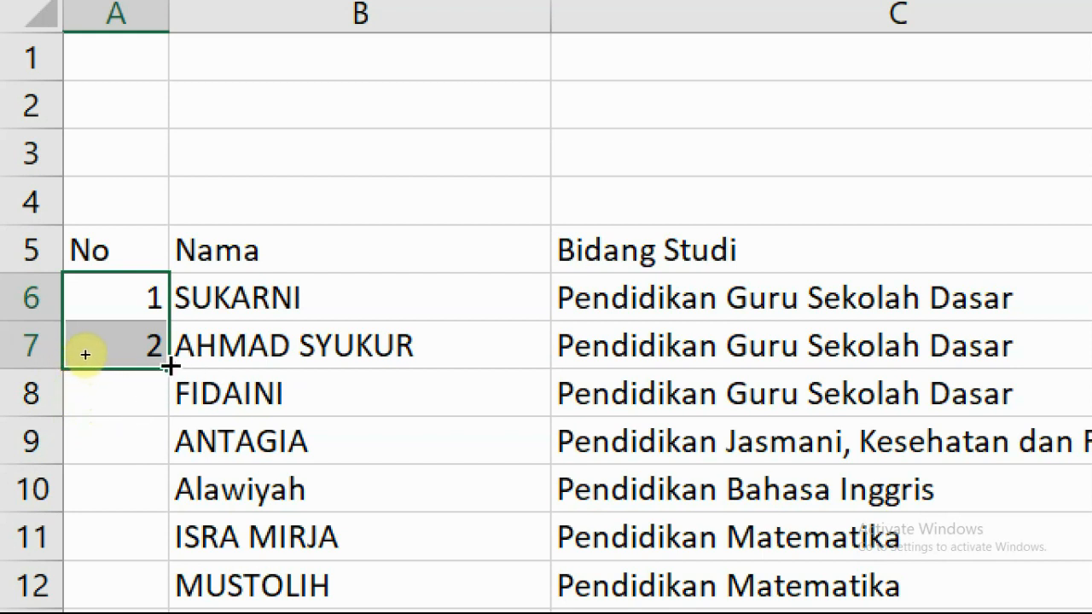
left_click_drag(165, 365, 171, 613)
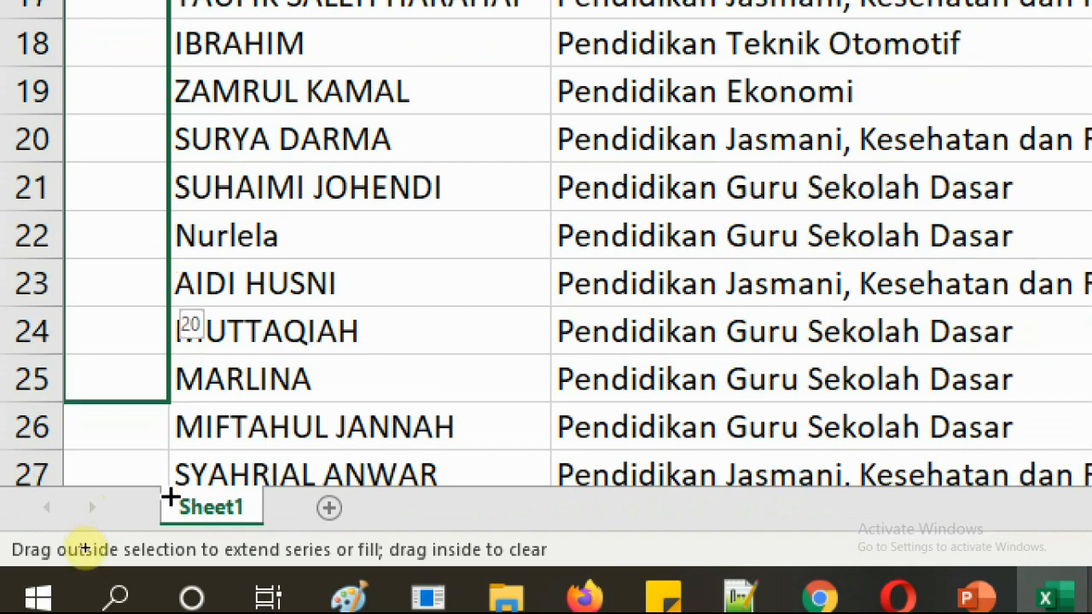
left_click_drag(171, 498, 176, 391)
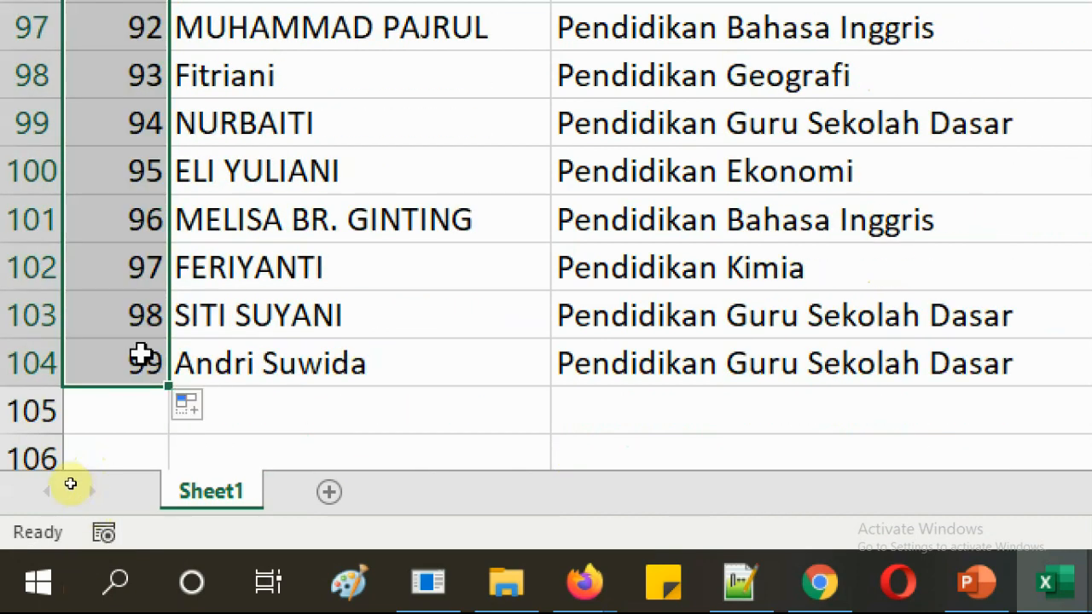
Undo the AutoFill with Ctrl+Z so only 1 and 2 remain.
scroll(68, 471, "up", 20)
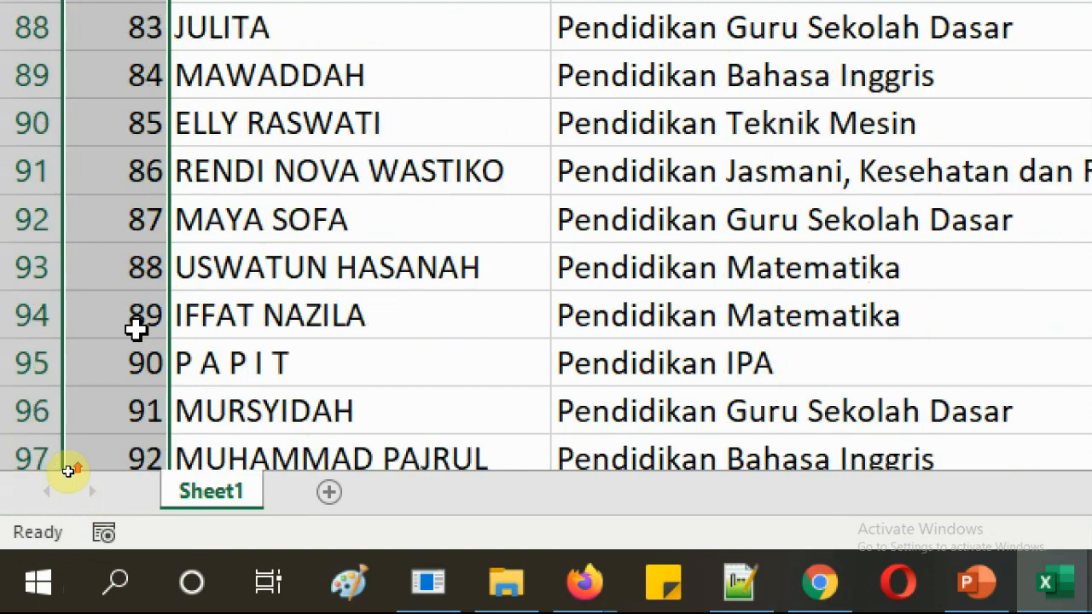
scroll(137, 324, "up", 8)
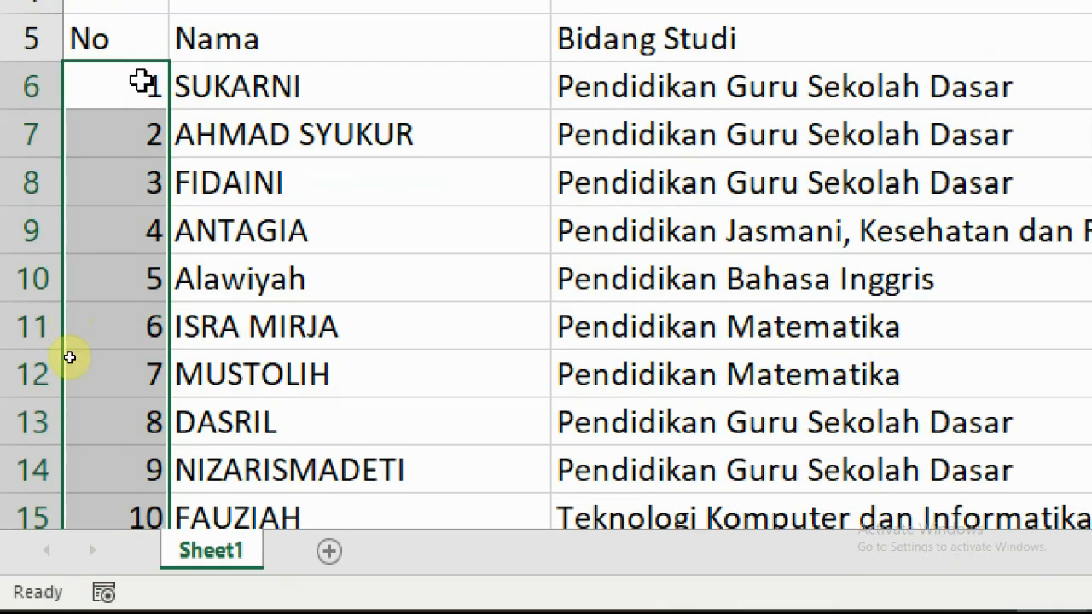
left_click(139, 129)
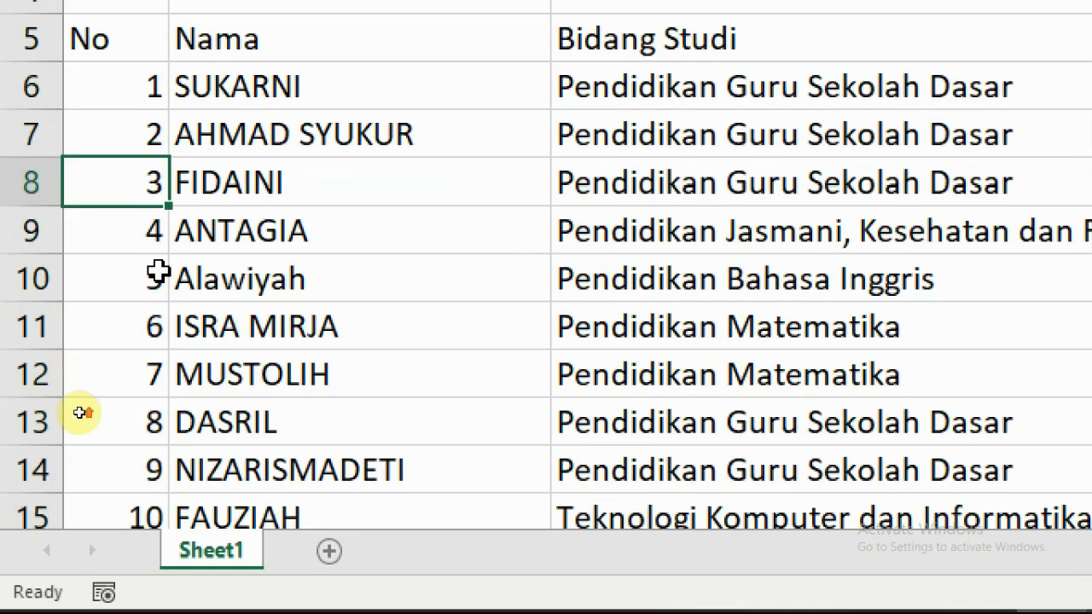
left_click(119, 85)
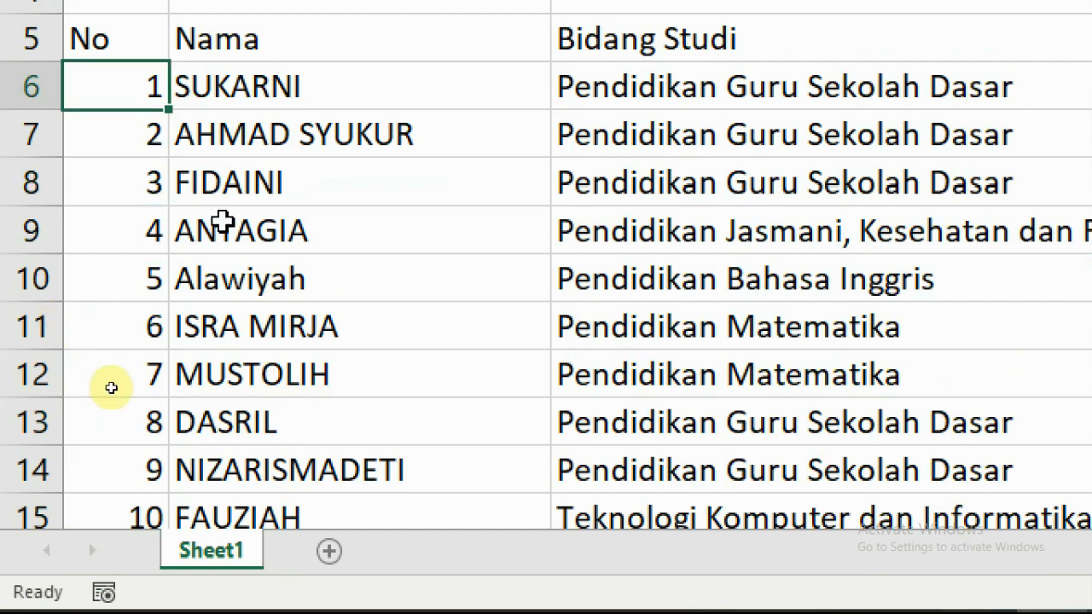
key("ctrl+z")
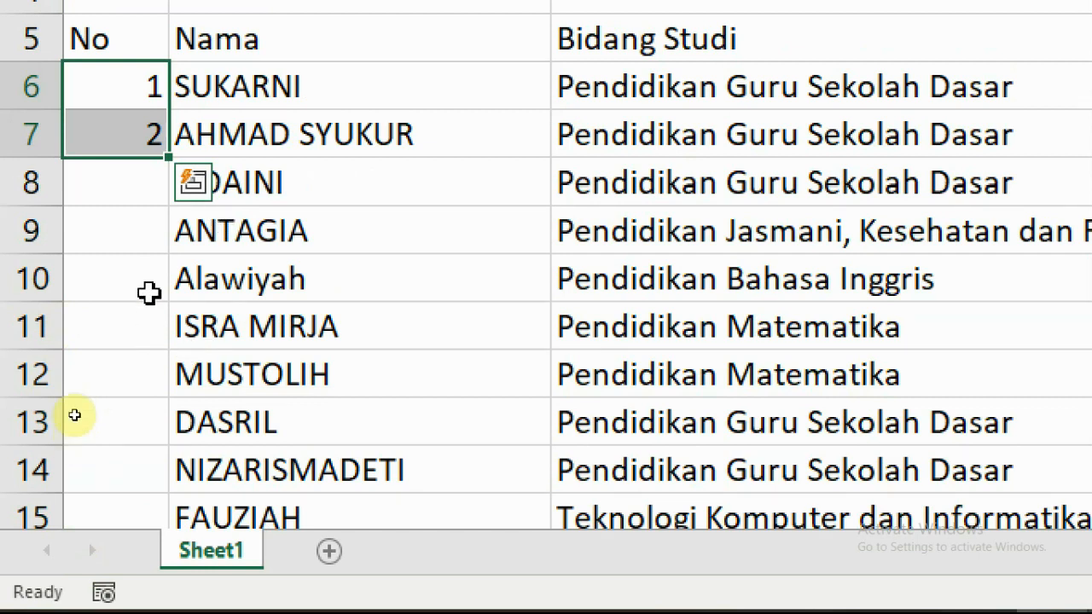
Retype 1 and 2 in the first two No cells.
left_click(146, 242)
left_click(139, 144)
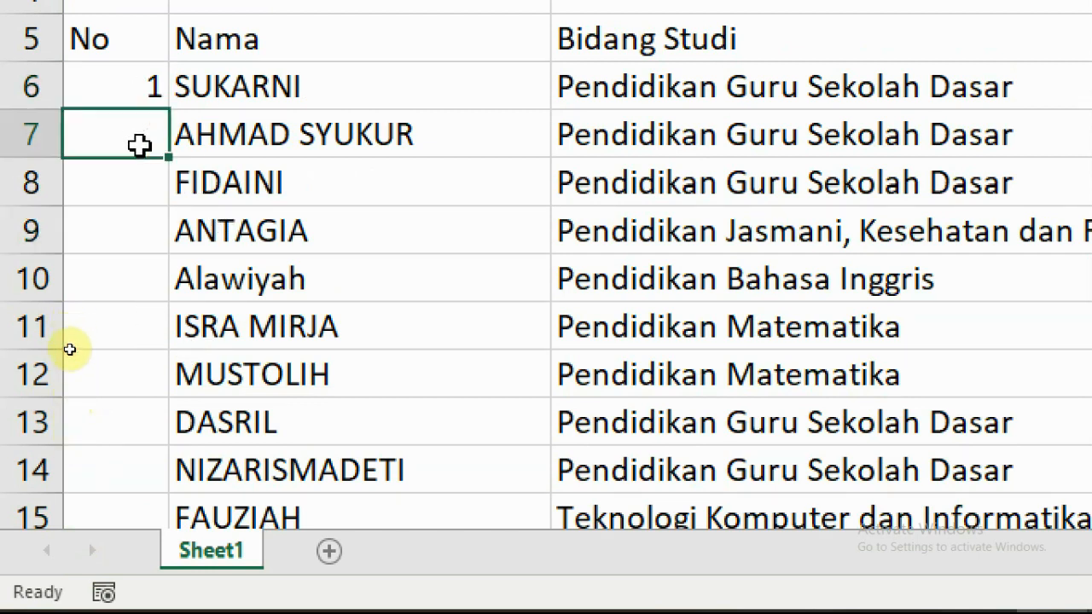
left_click(139, 80)
key("Delete")
left_click(129, 175)
left_click(120, 78)
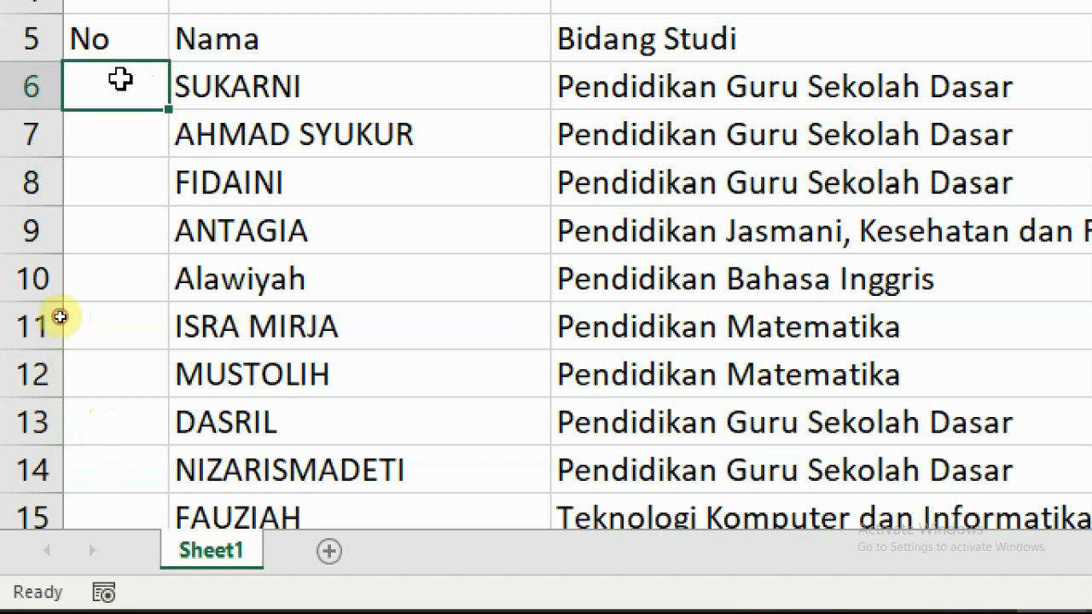
type("1")
left_click(142, 234)
left_click(124, 117)
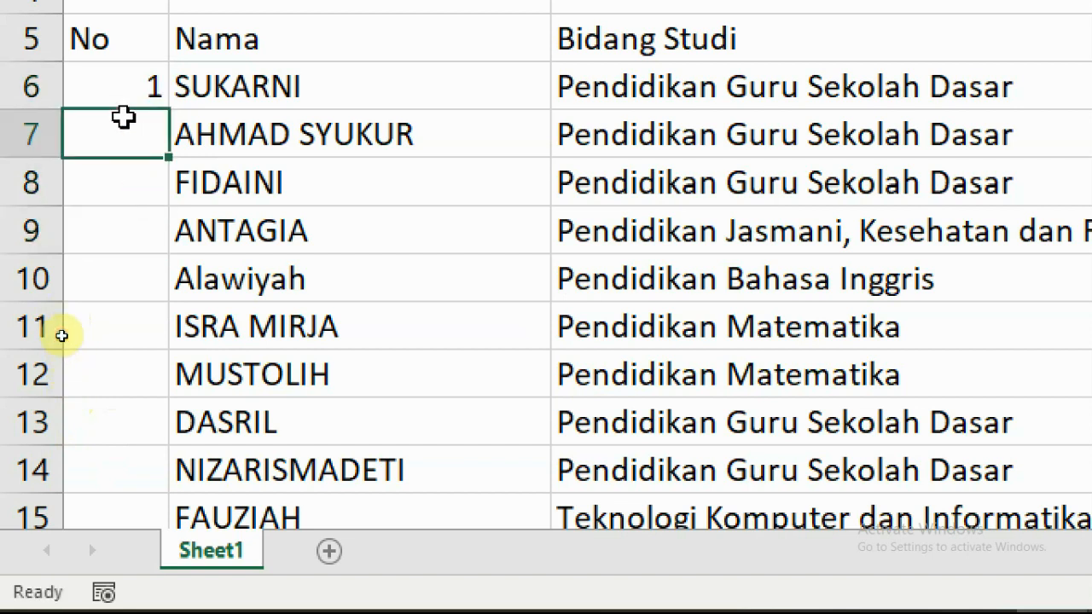
type("2")
left_click(162, 214)
AutoFill 1 and 2 down the No column to 99 in A104.
left_click_drag(117, 78, 122, 136)
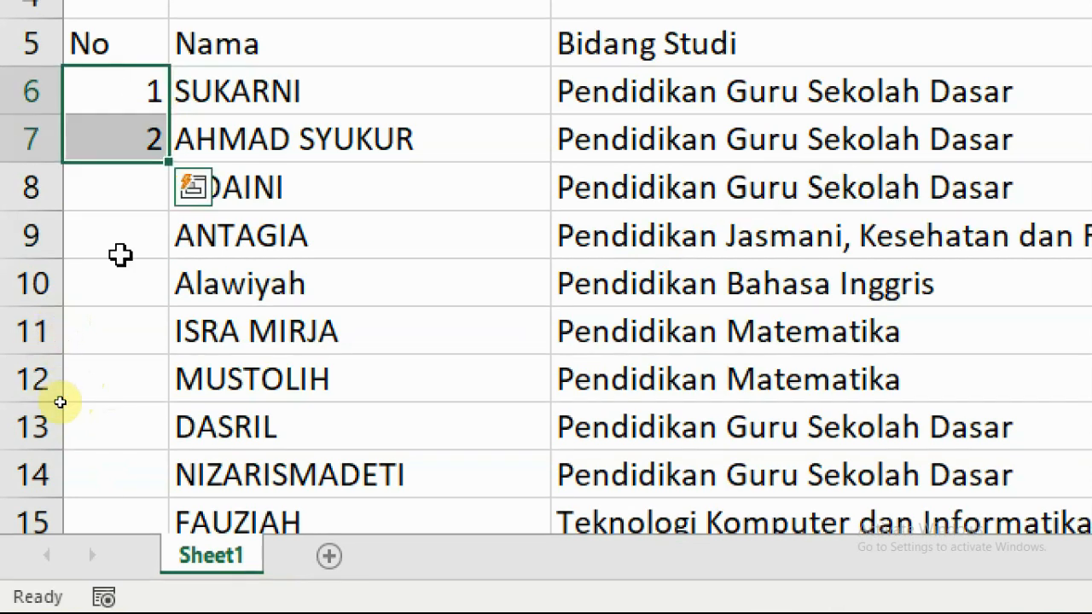
left_click(120, 254)
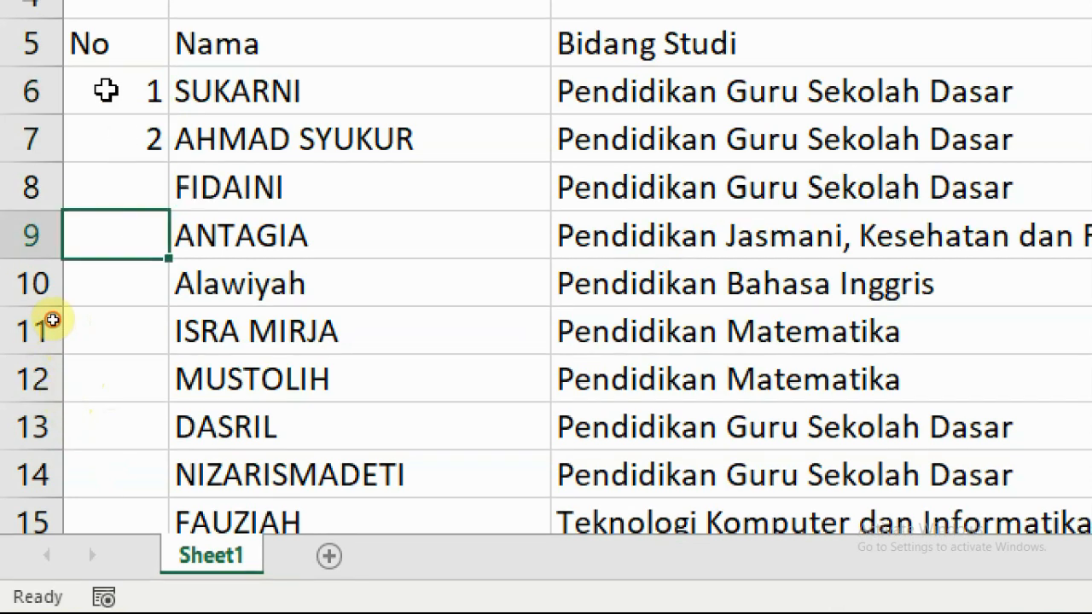
left_click(123, 91)
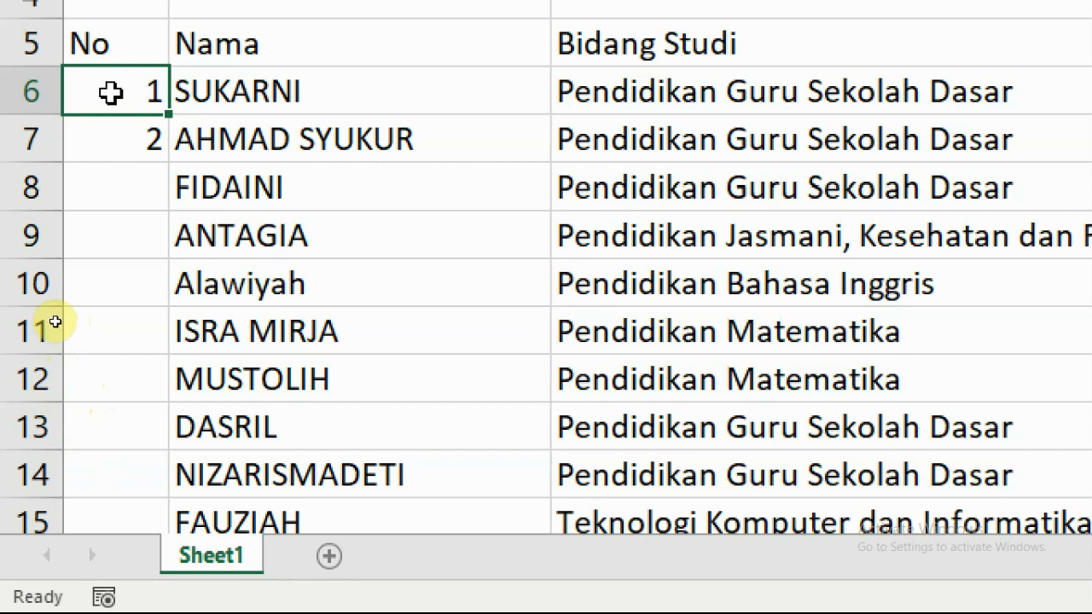
left_click_drag(110, 92, 115, 142)
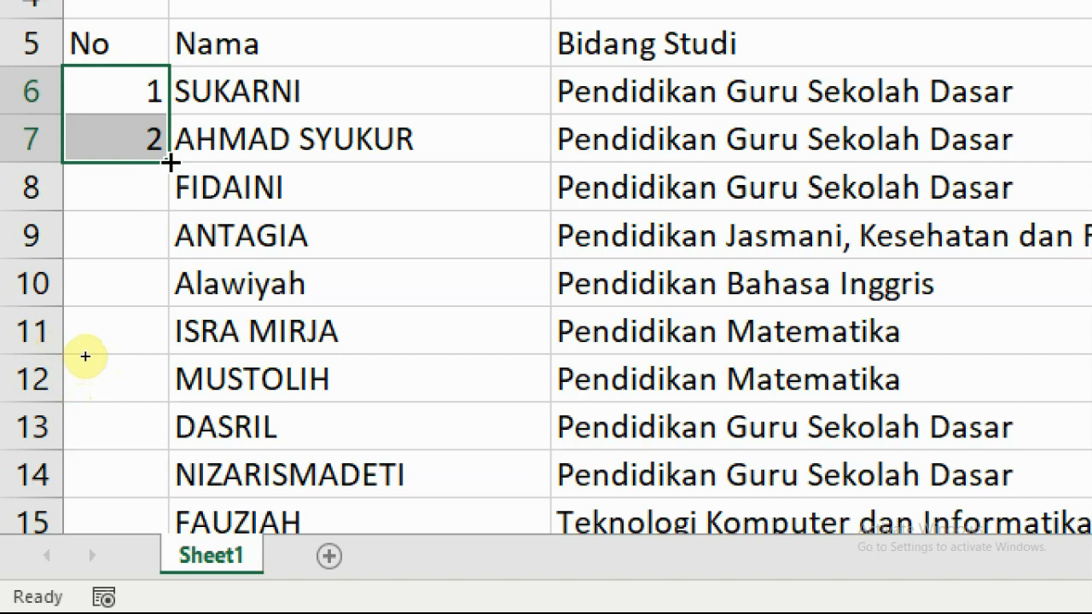
double_click(170, 162)
left_click(111, 166)
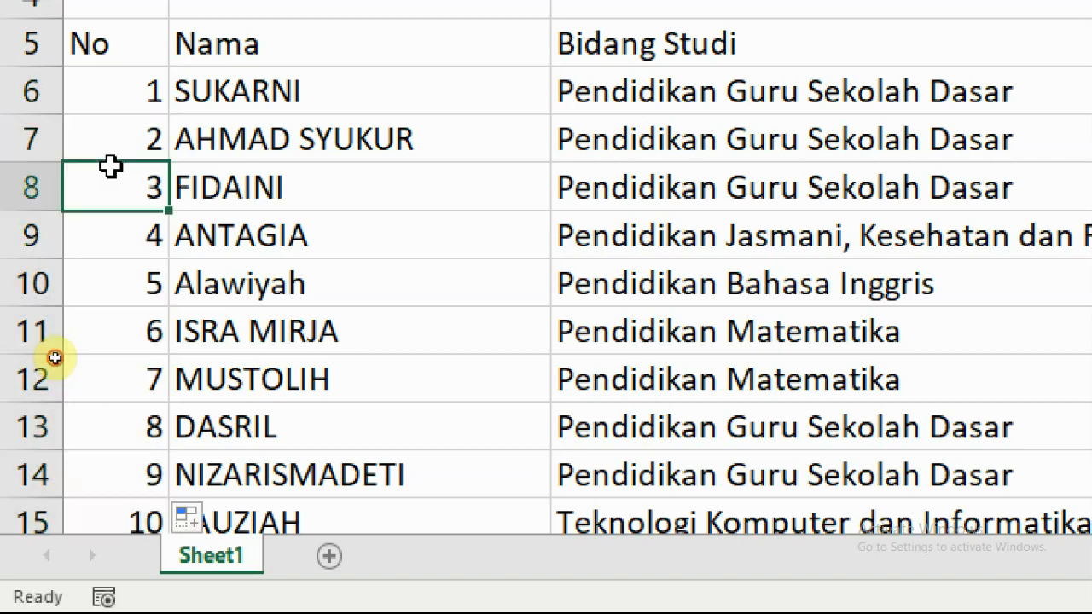
scroll(132, 209, "down", 20)
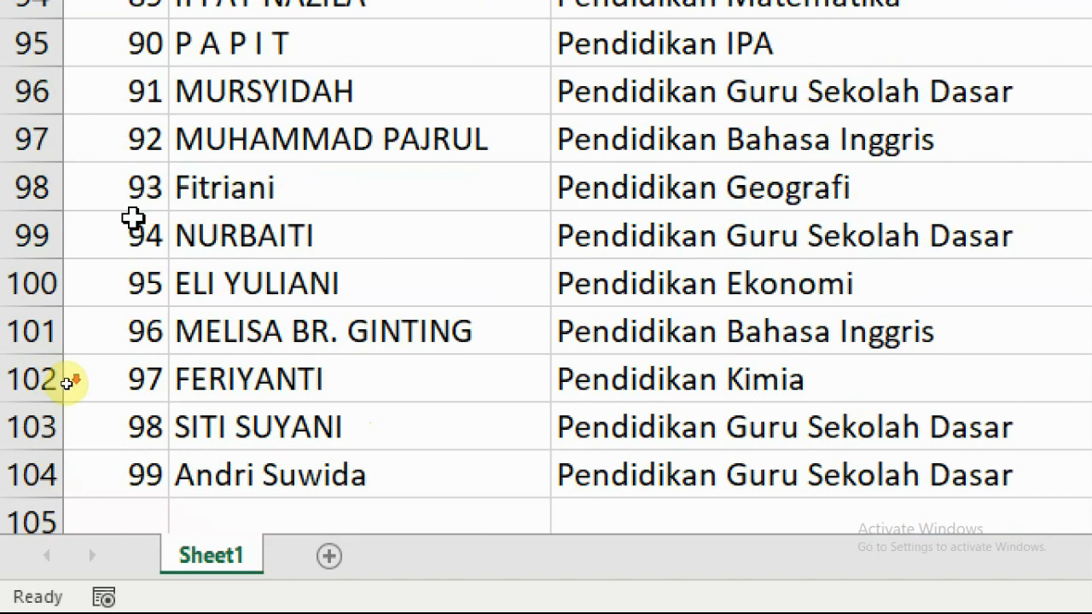
scroll(134, 219, "down", 4)
scroll(136, 222, "up", 3)
left_click(156, 365)
left_click(151, 324)
Enter exam numbers '00001 in E6 and '00002 in E7 as text.
scroll(151, 326, "up", 4)
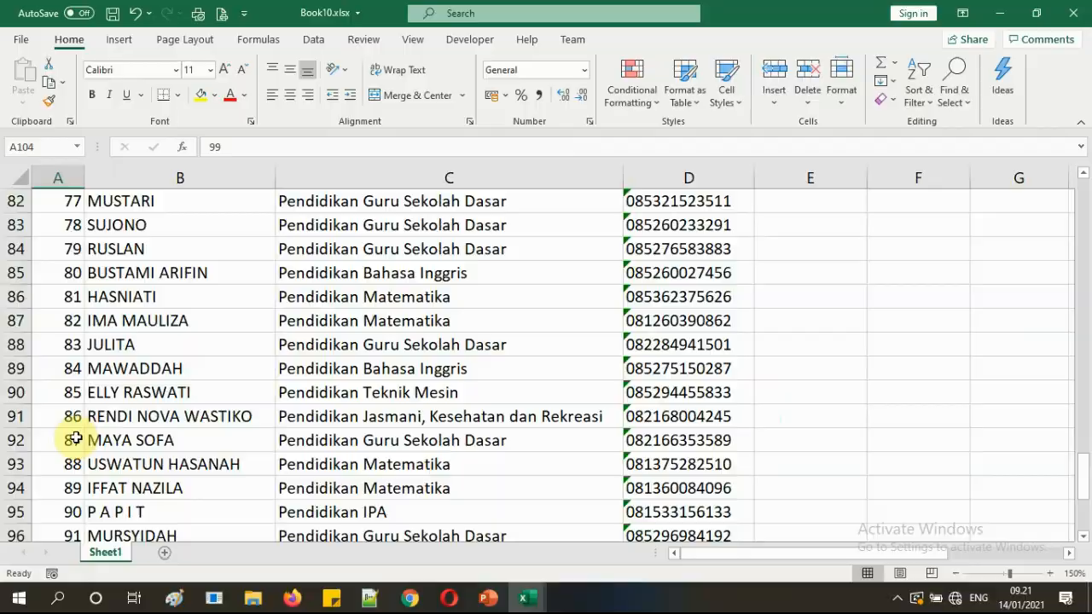
scroll(82, 437, "up", 20)
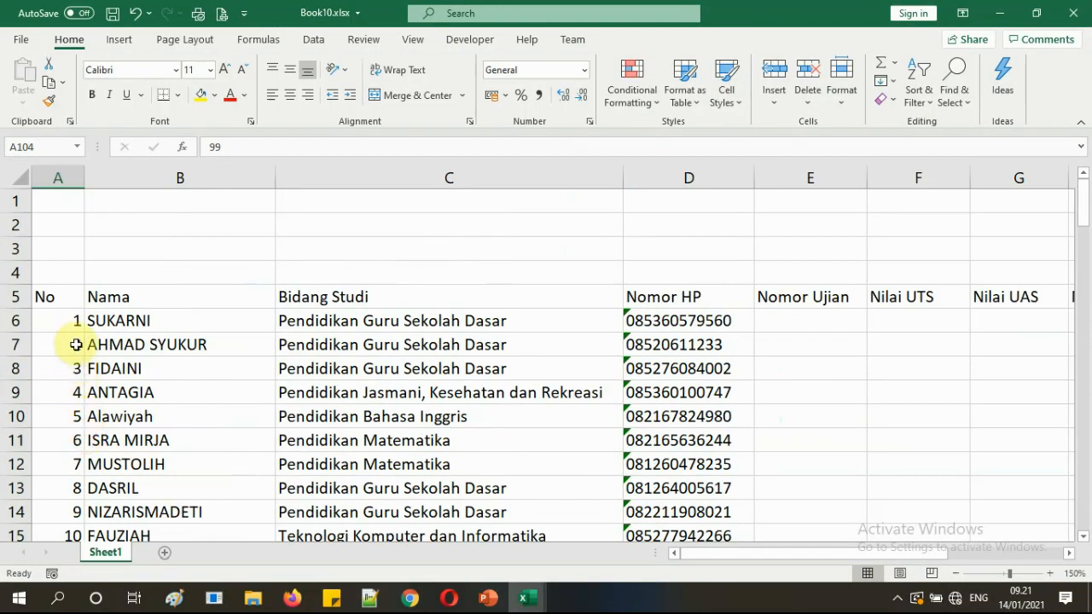
left_click(71, 321)
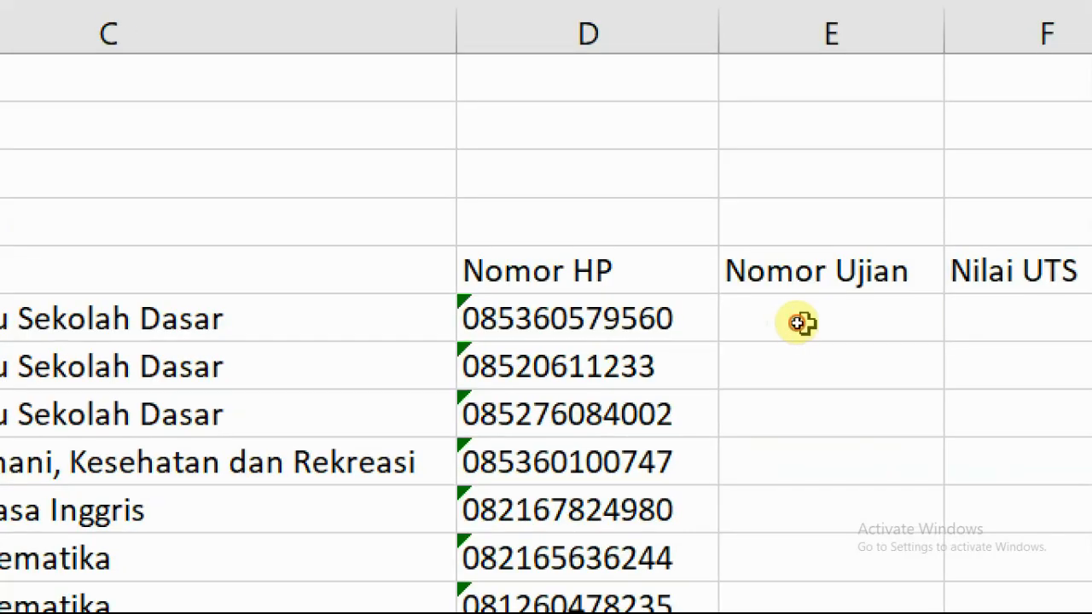
left_click(800, 325)
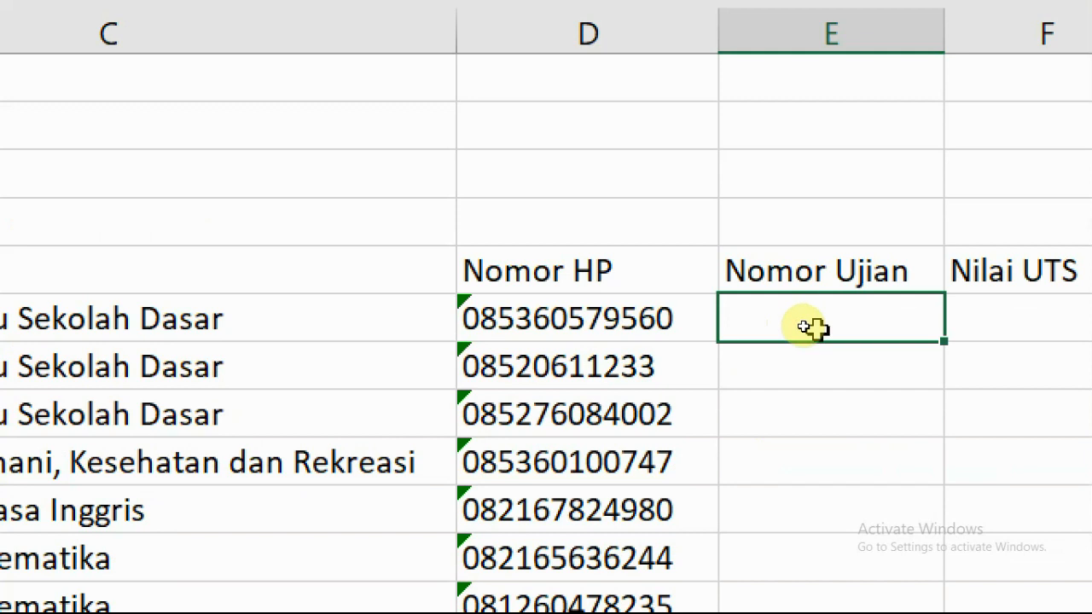
type("'00001")
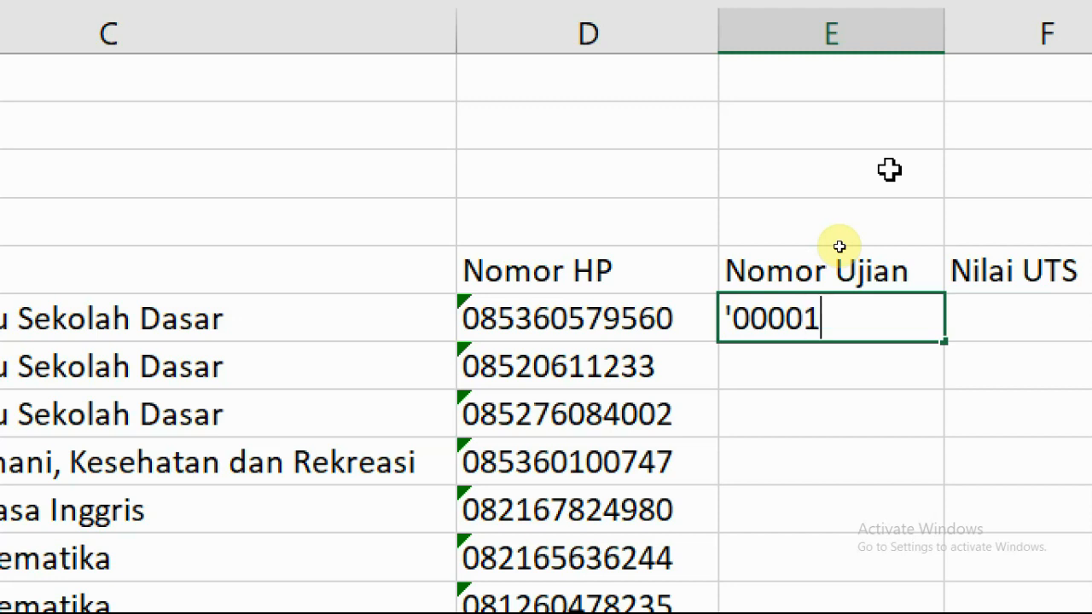
key("Return")
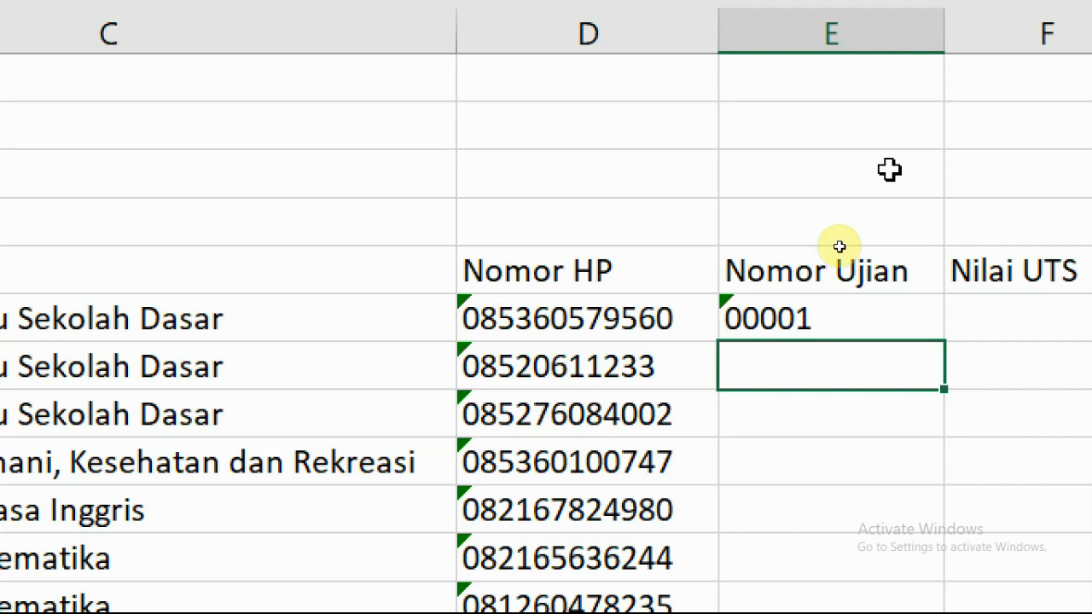
type("'")
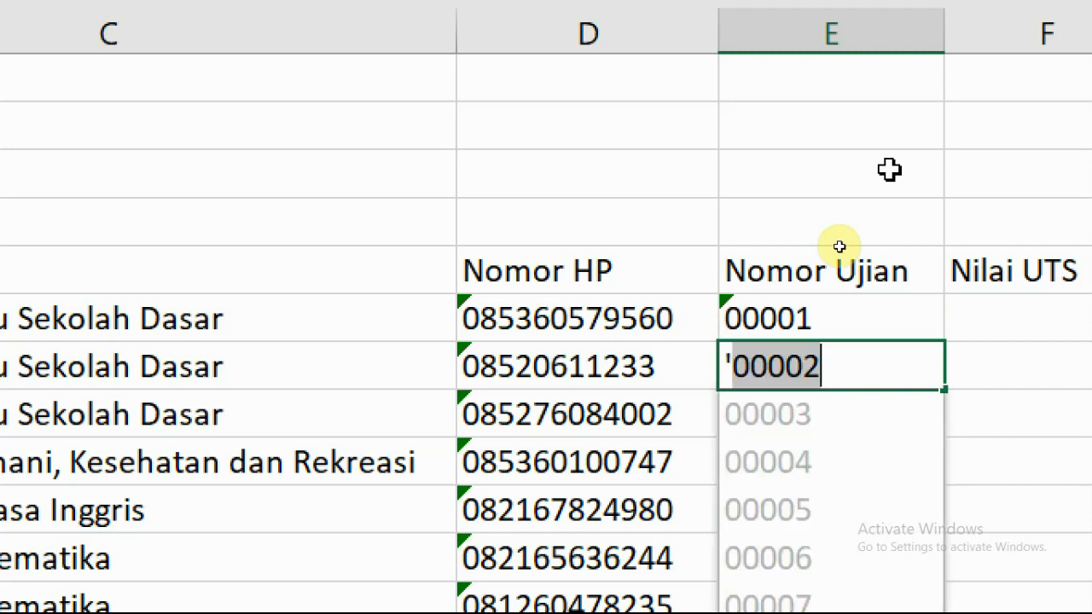
type("0000")
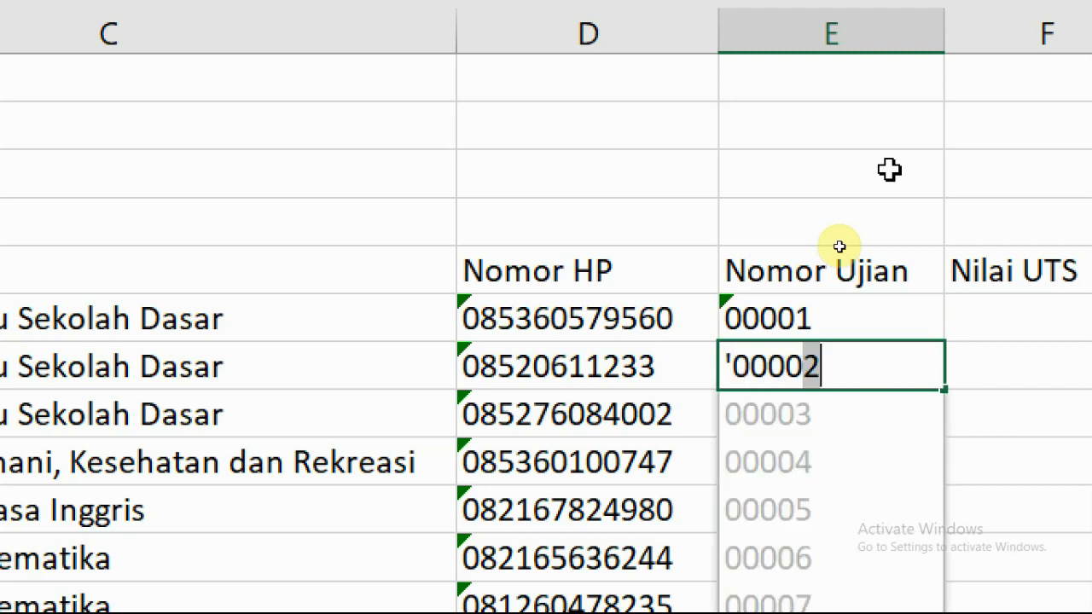
type("2")
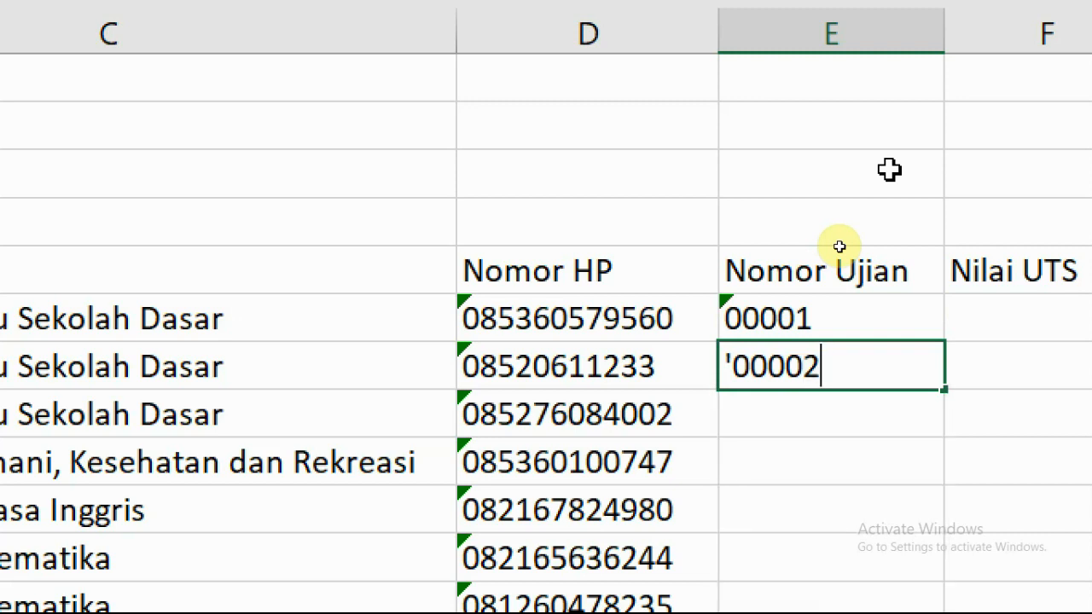
key("Return")
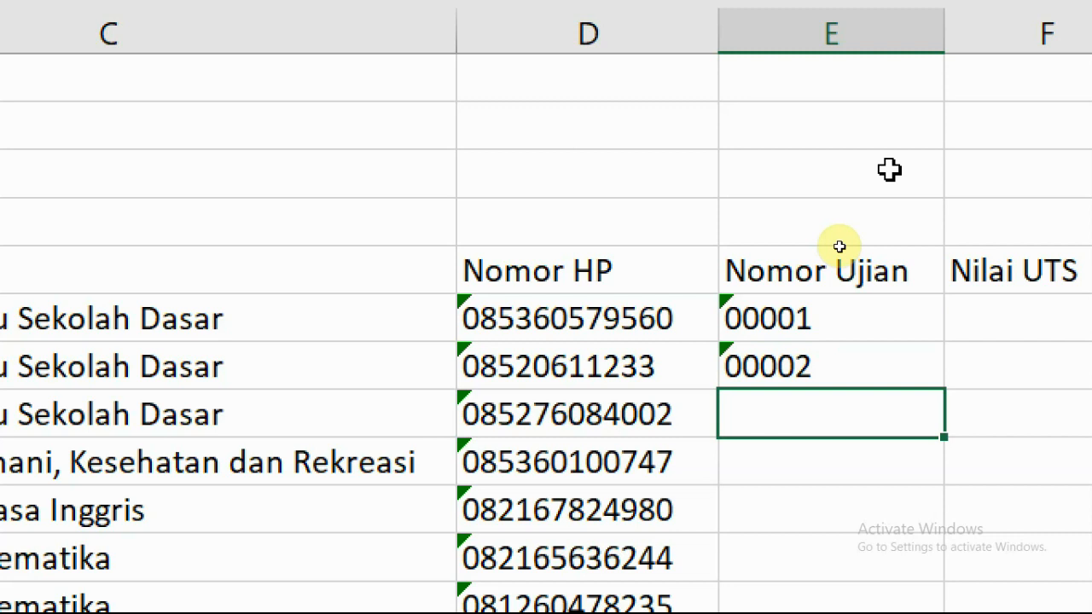
AutoFill the exam numbers down to 00099 at row 104.
left_click_drag(828, 316, 833, 359)
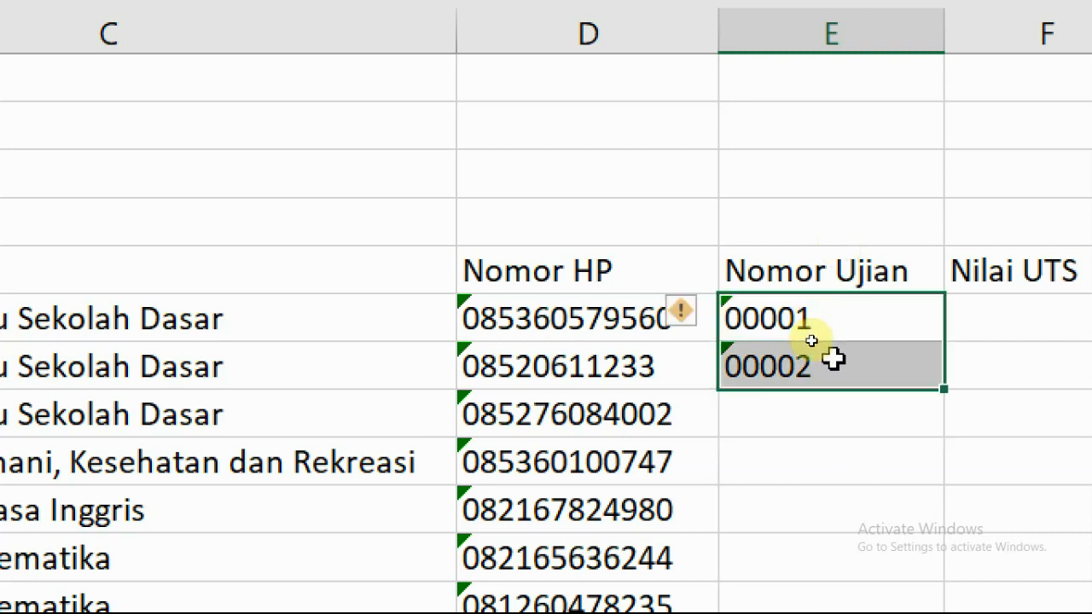
double_click(932, 376)
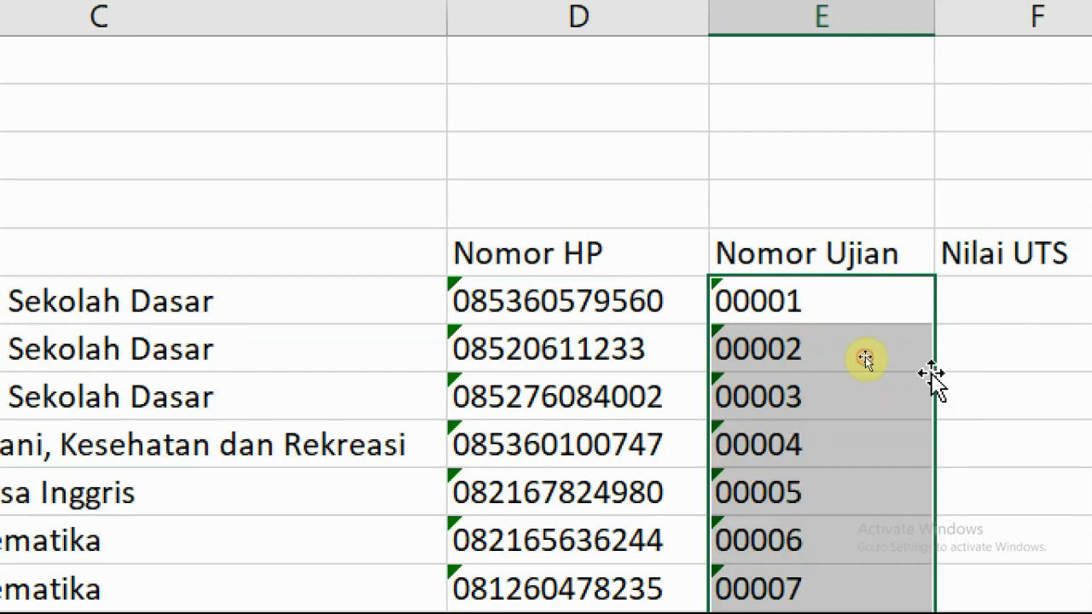
left_click(815, 360)
scroll(823, 370, "down", 4)
scroll(823, 370, "down", 20)
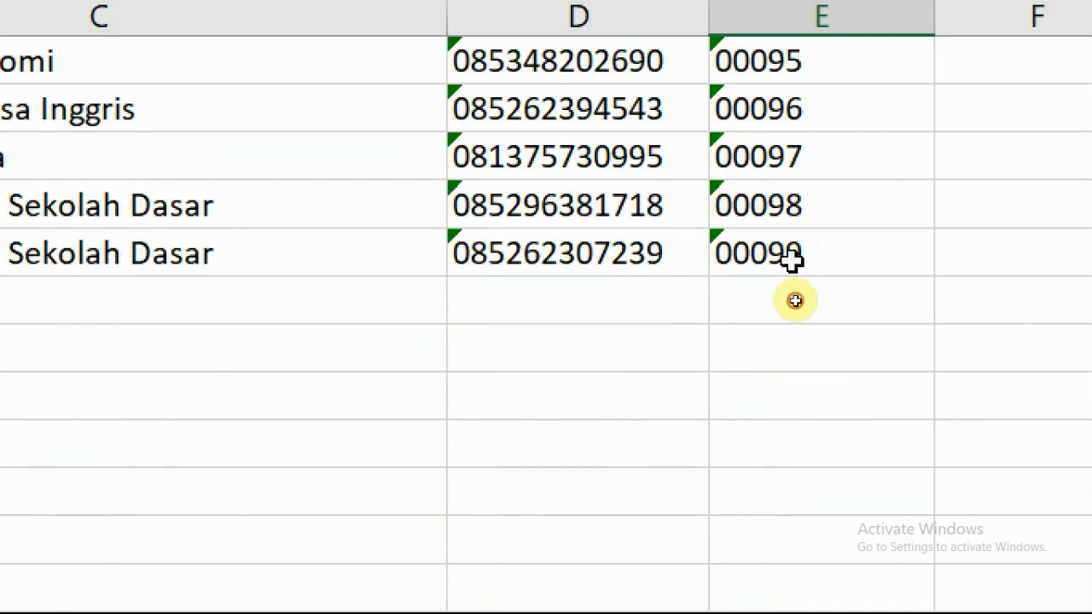
scroll(802, 324, "up", 19)
scroll(806, 363, "up", 13)
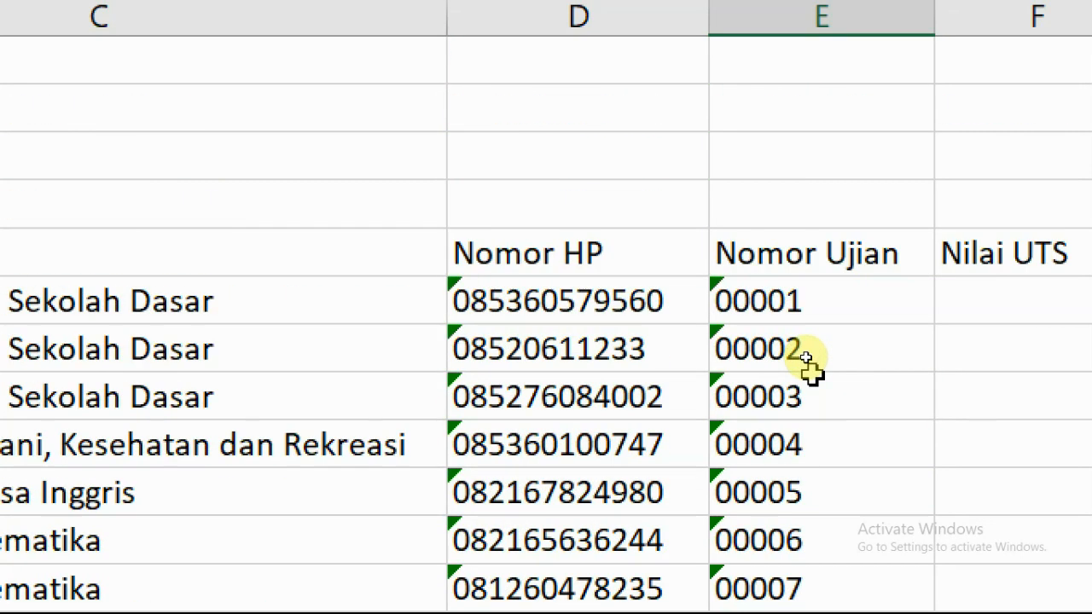
left_click(817, 303)
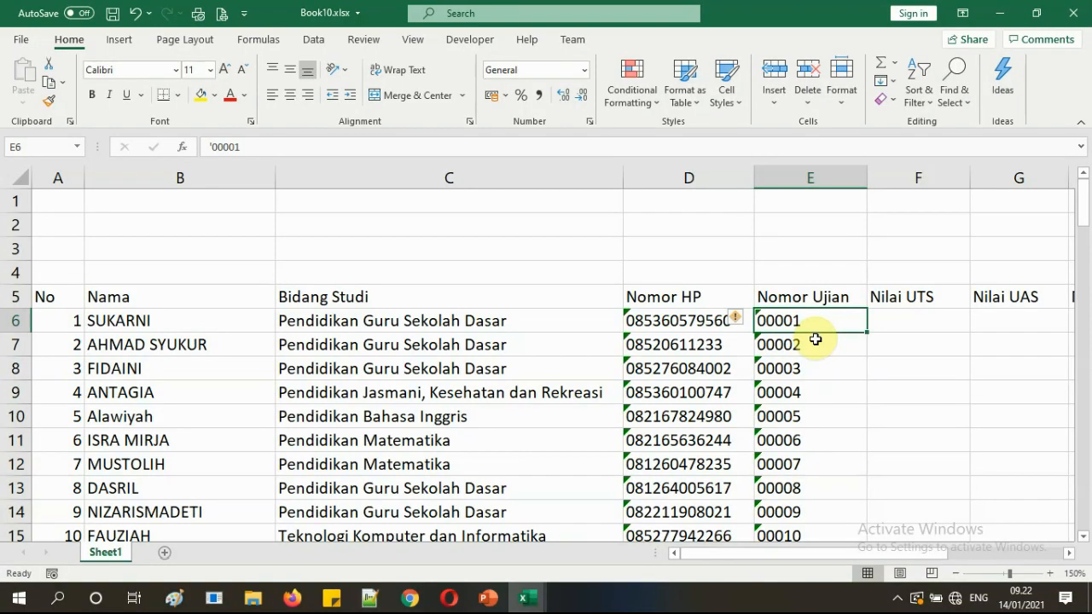
left_click(819, 377)
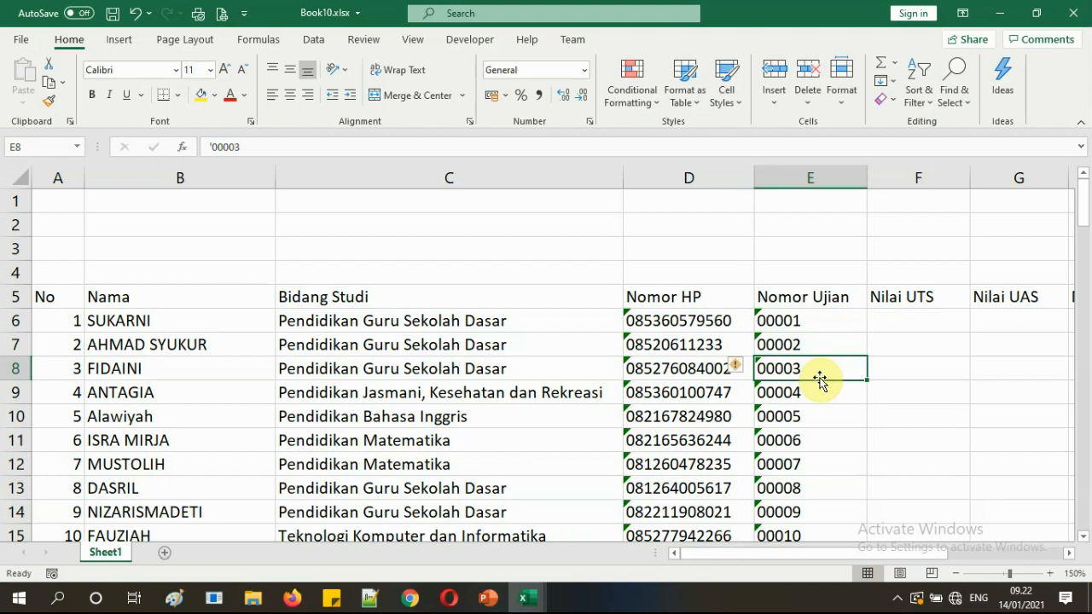
Enter Nilai UTS 70 and Nilai UAS 90 for exam number 00001 in row 6.
left_click_drag(793, 554, 909, 551)
left_click(873, 445)
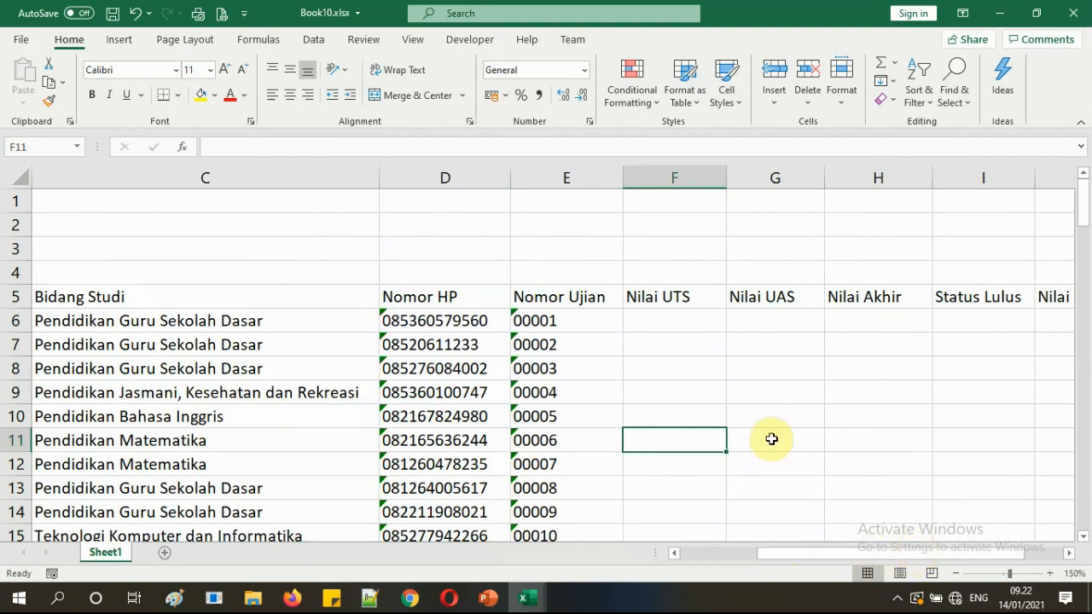
left_click_drag(823, 552, 838, 553)
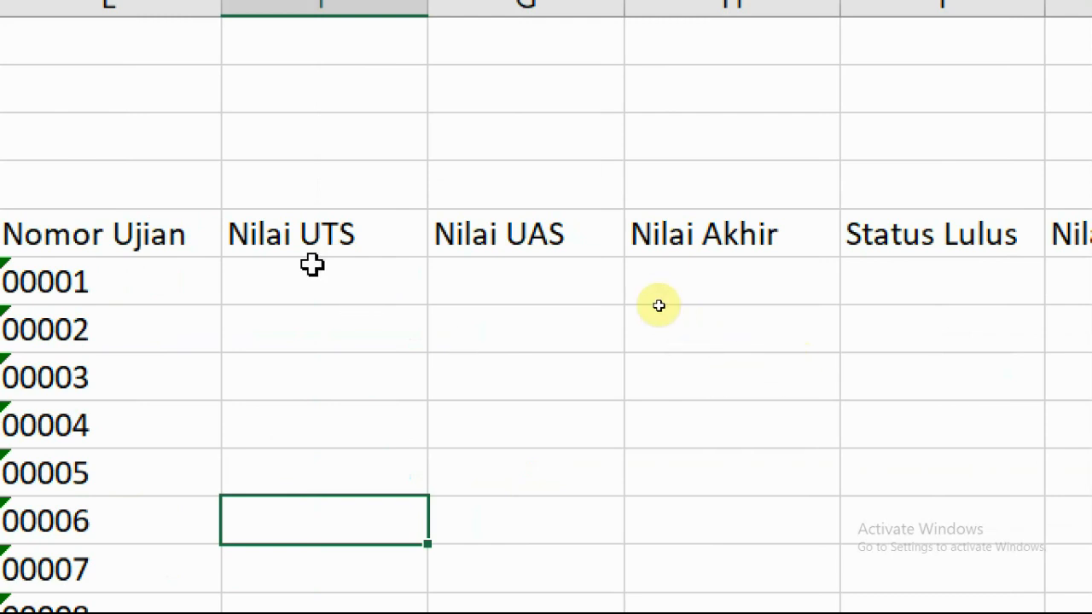
left_click(293, 249)
left_click(292, 281)
type("70")
key("Tab")
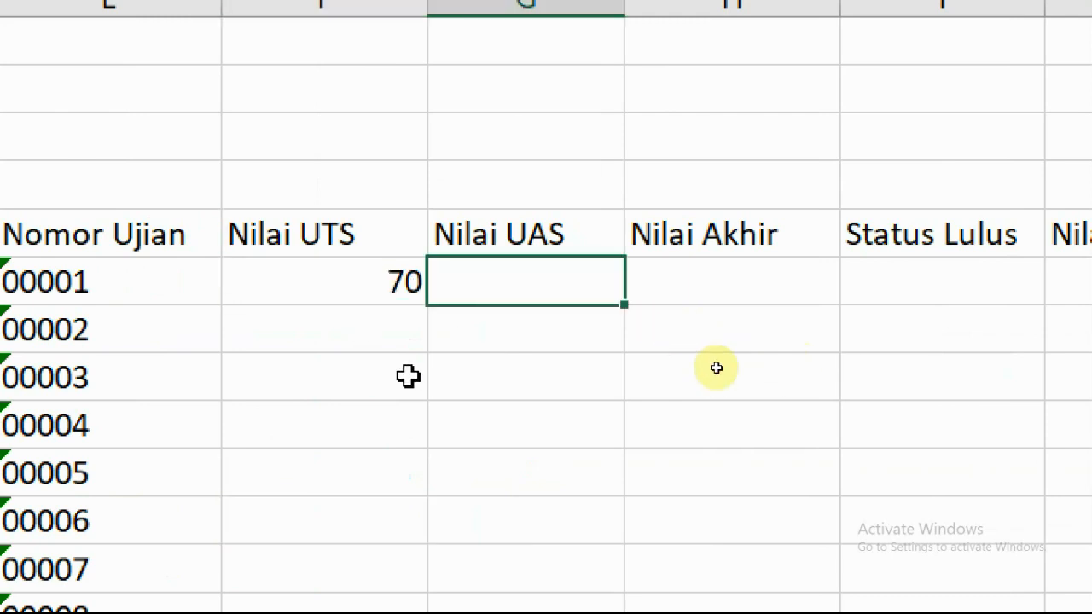
type("90")
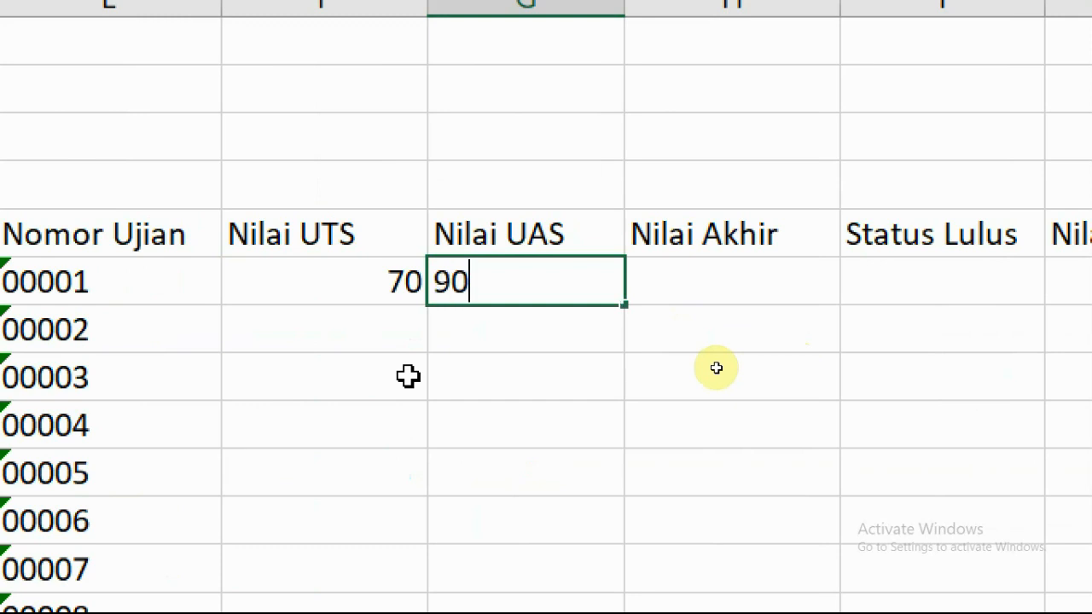
key("Tab")
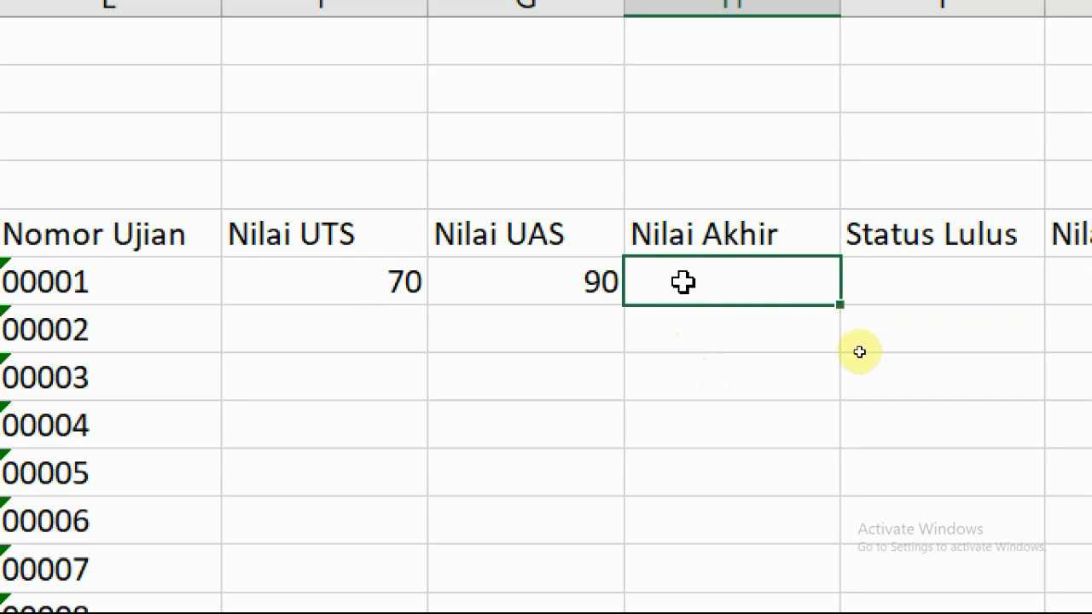
left_click(678, 324)
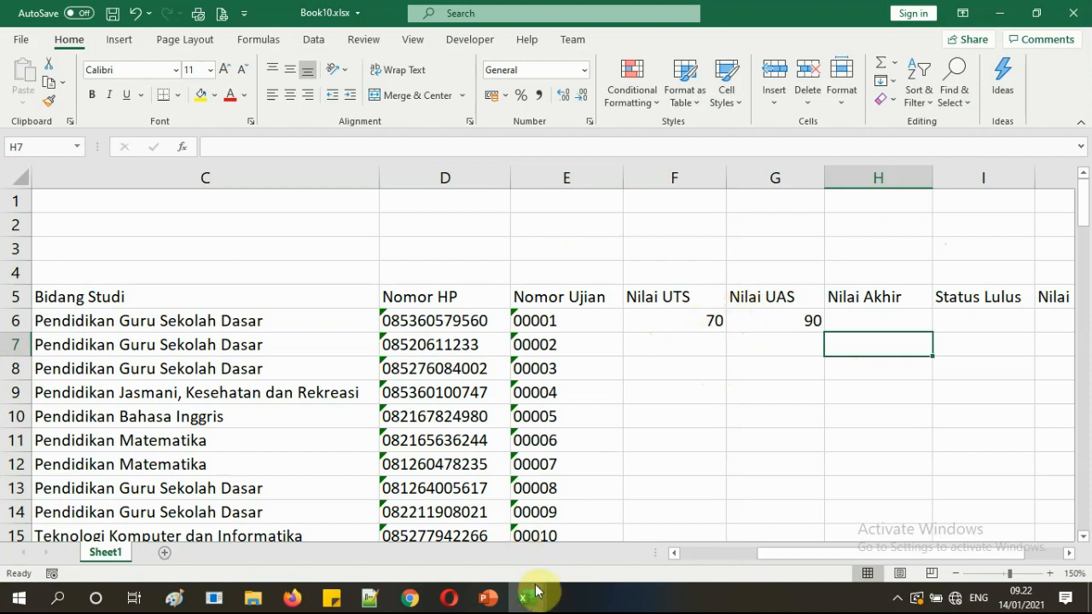
In Book1, select the Nilai UTS and UAS scores F5:G103 and copy them, then cancel that copy.
mouse_move(536, 591)
left_click(597, 538)
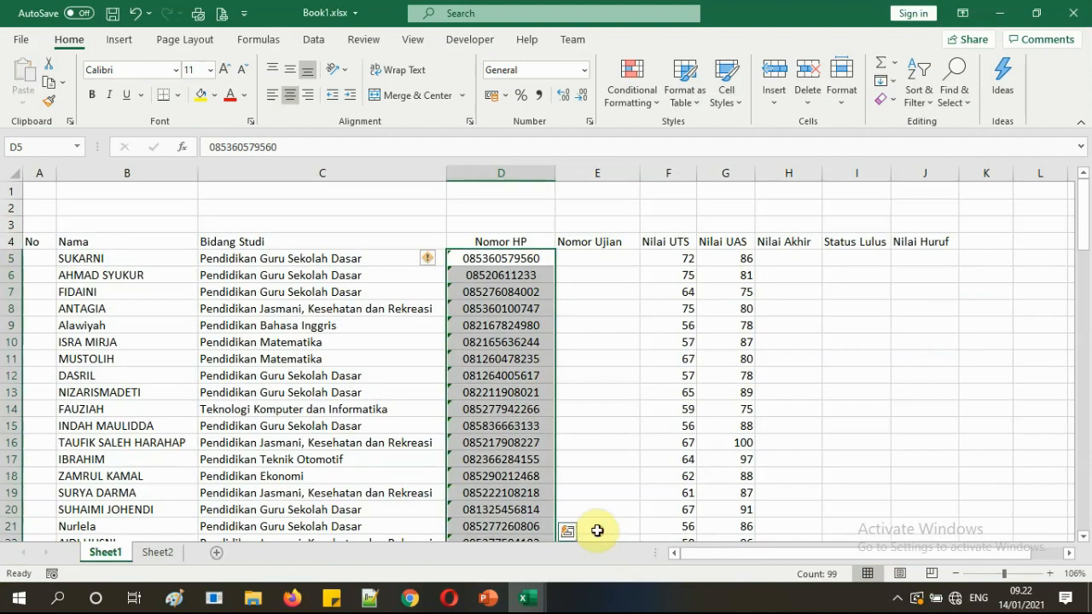
left_click_drag(678, 260, 710, 323)
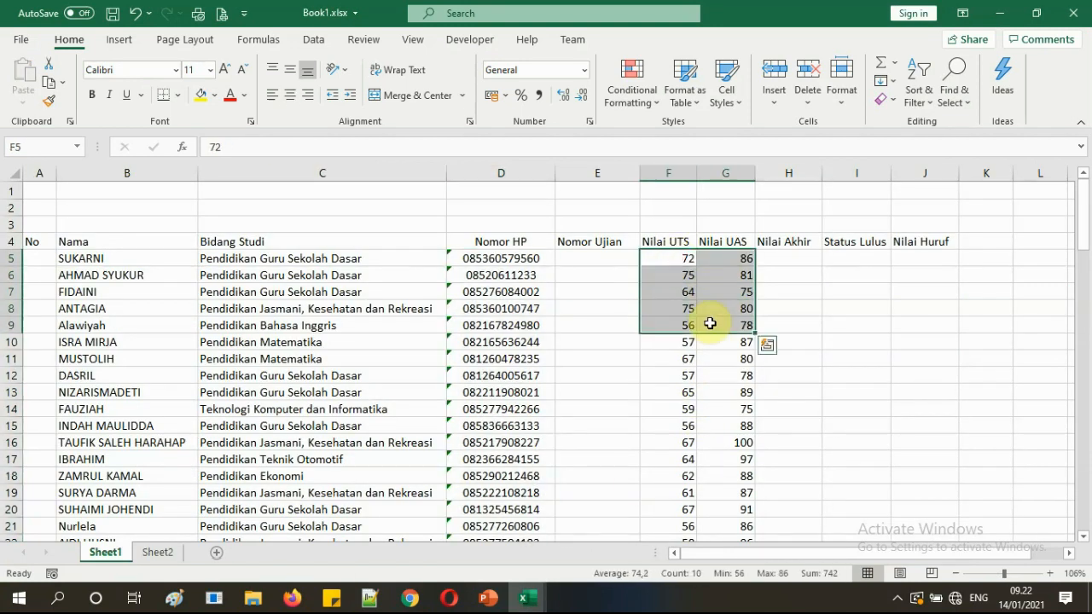
key("ctrl+shift+Down")
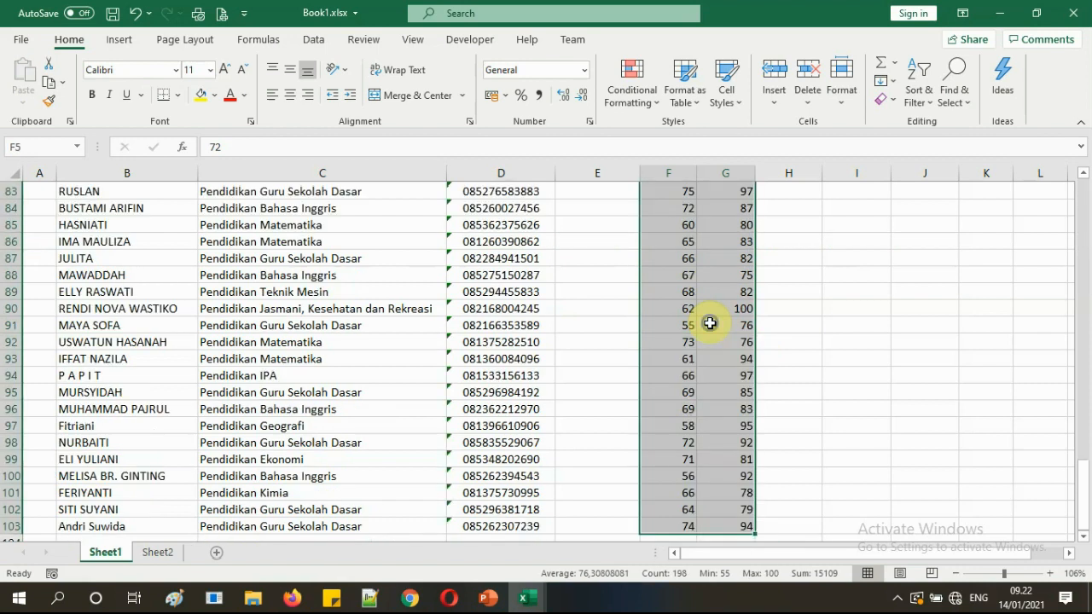
right_click(709, 323)
left_click(754, 171)
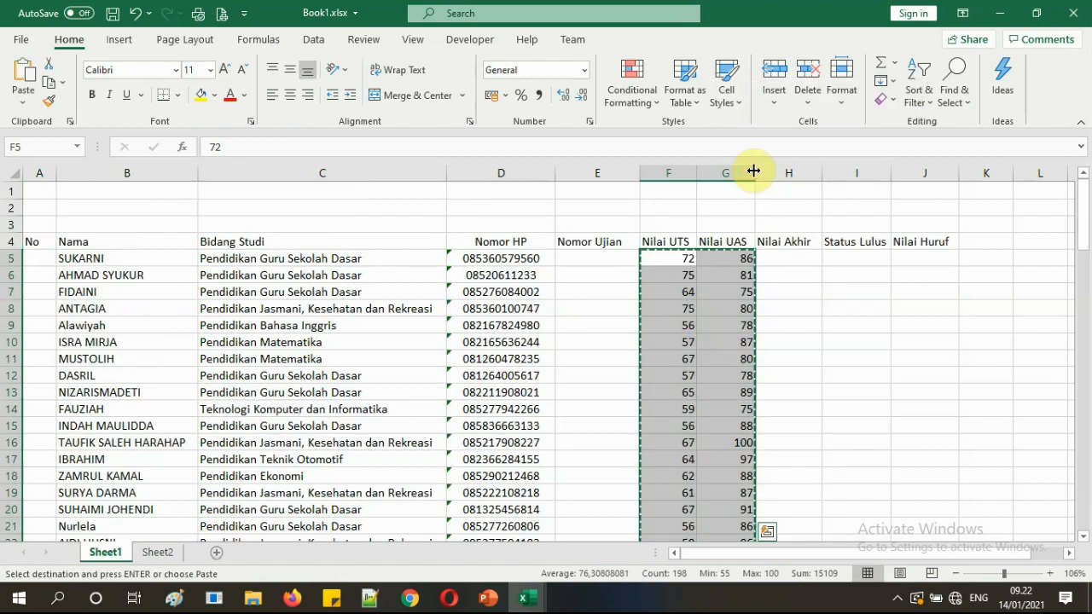
left_click(789, 304)
key("Escape")
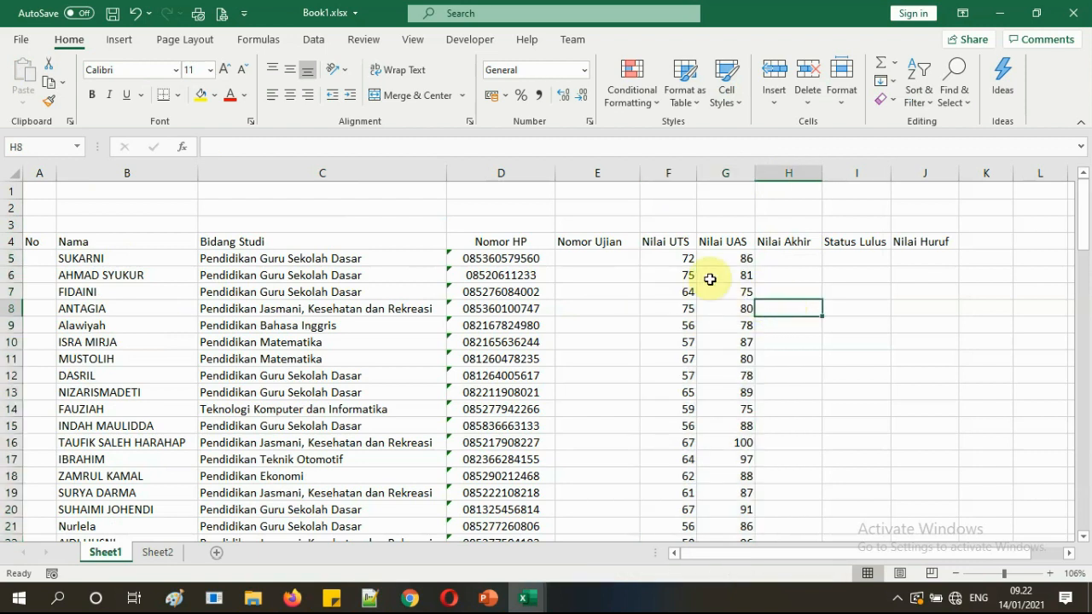
Reselect the scores from their first rows down to the last student and copy them again.
left_click_drag(678, 258, 708, 273)
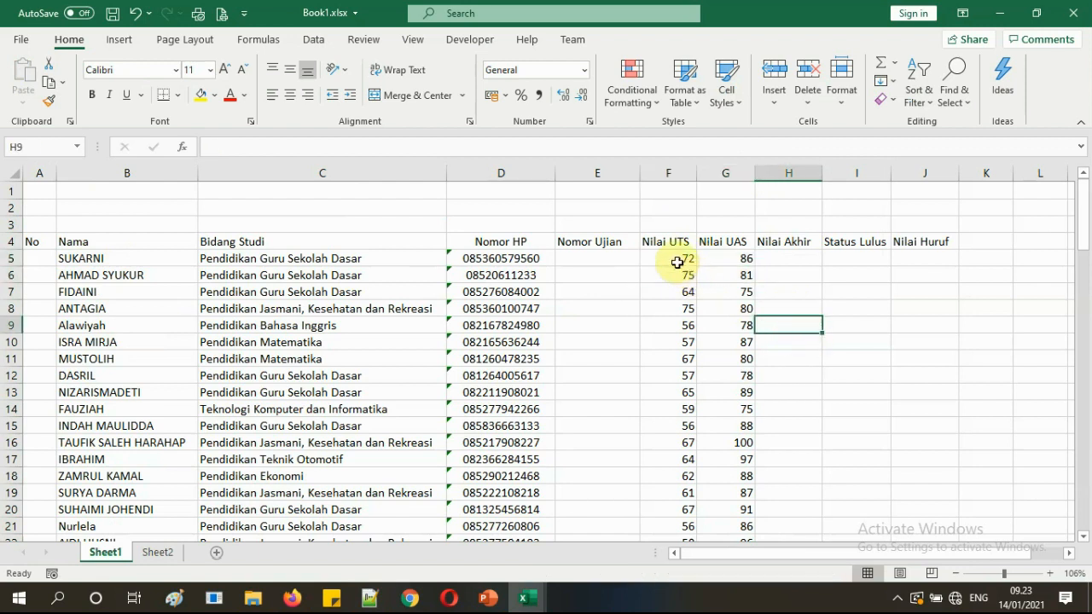
left_click_drag(676, 259, 708, 273)
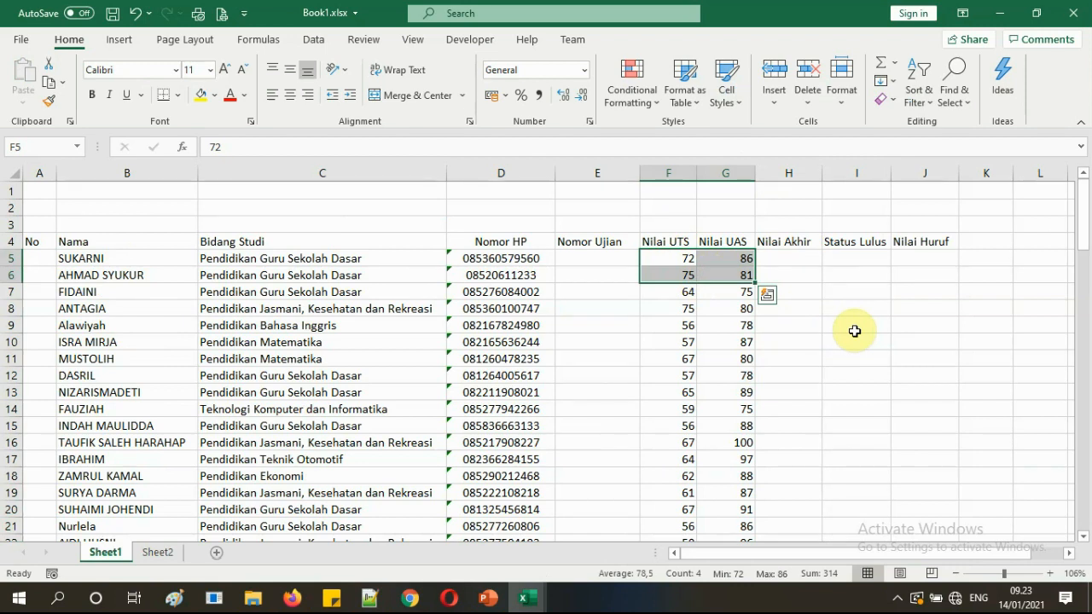
key("ctrl+q")
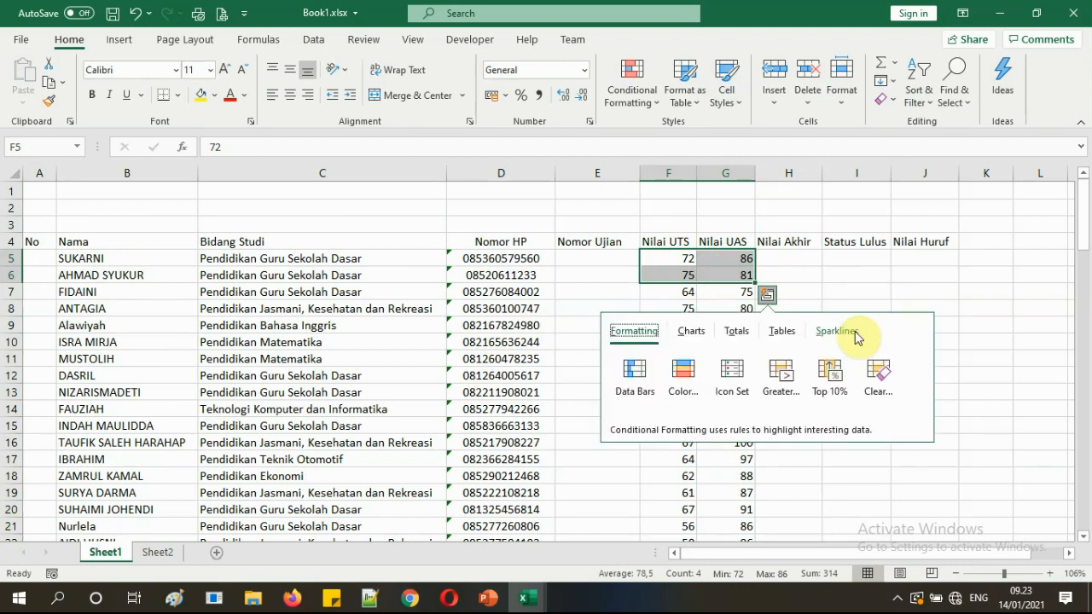
left_click(749, 42)
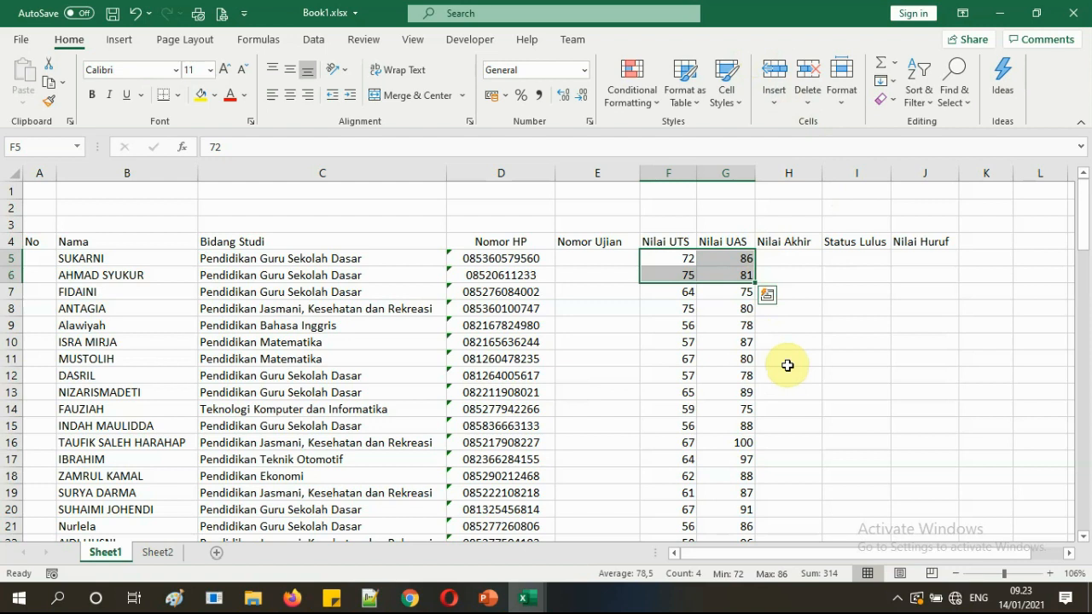
key("ctrl+shift+Down")
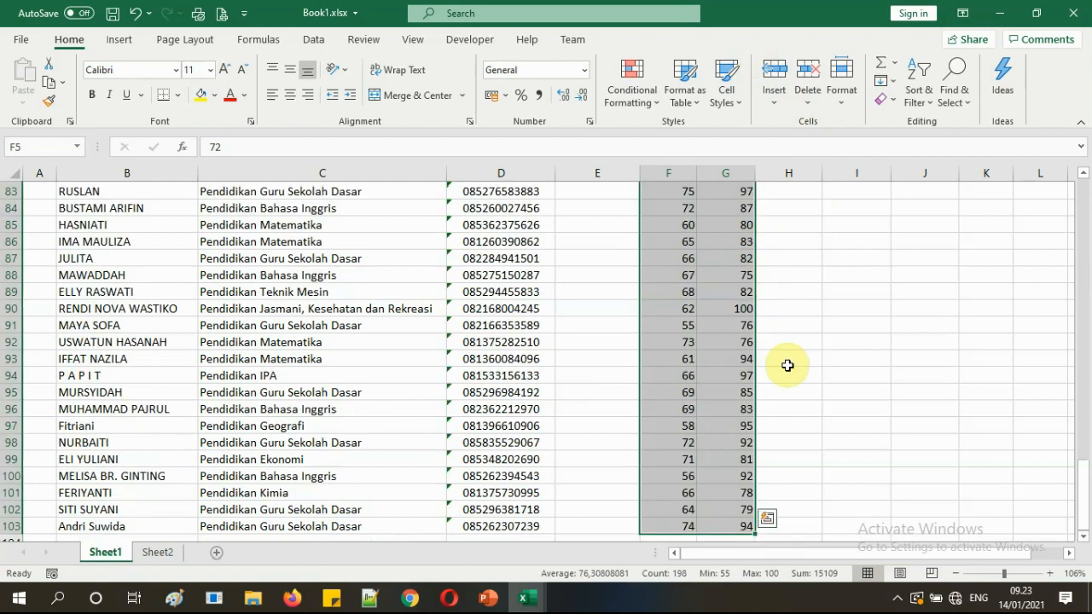
scroll(788, 365, "down", 1)
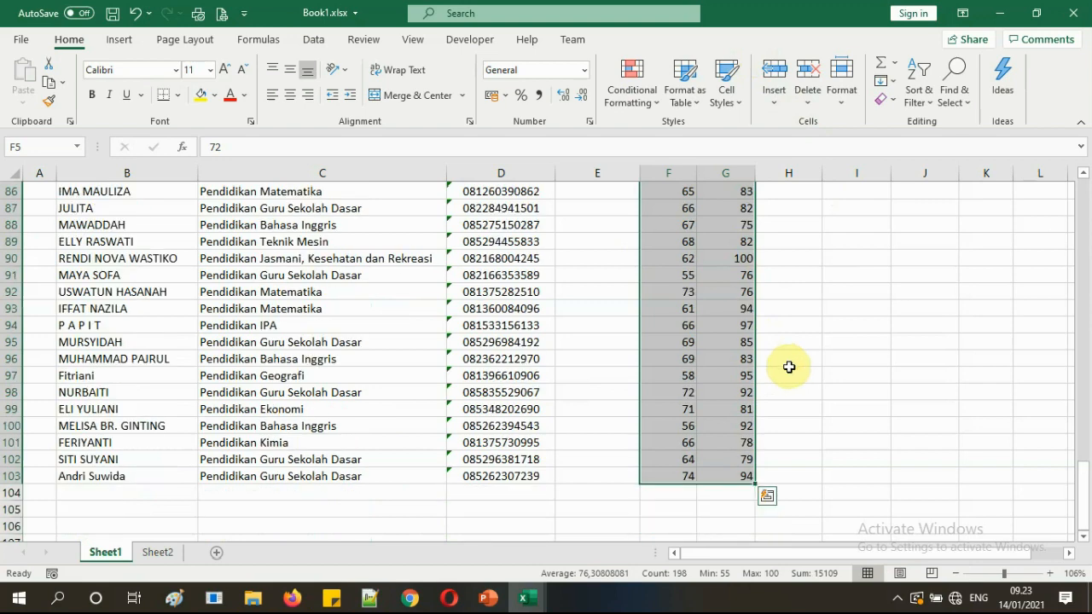
scroll(789, 367, "up", 20)
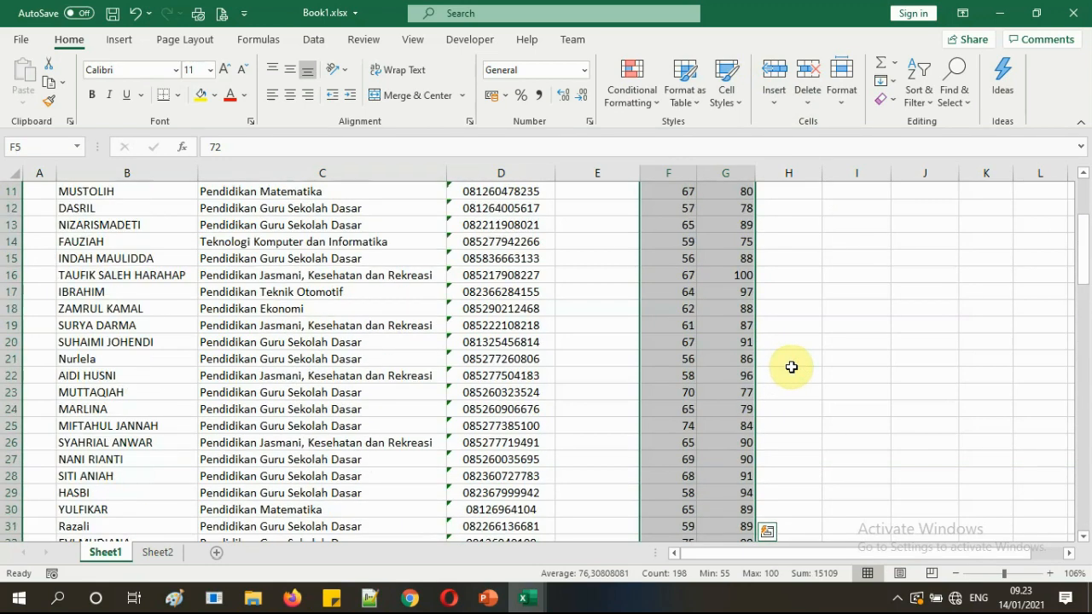
scroll(791, 367, "up", 4)
right_click(736, 292)
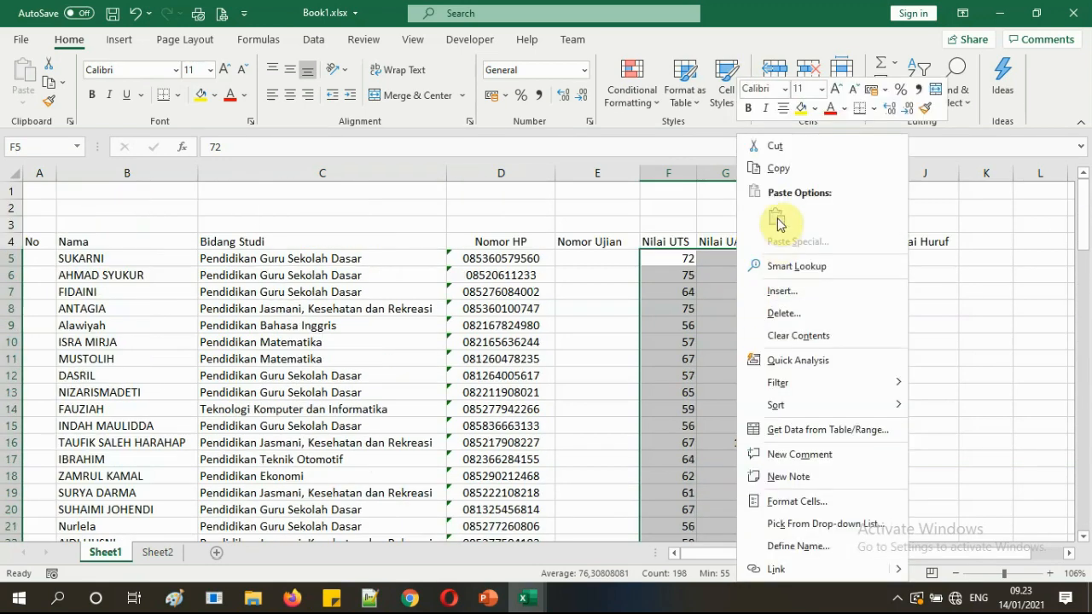
left_click(777, 170)
Paste the copied scores as values into Book10 starting at F6, then return to the Tutorial slides.
mouse_move(539, 601)
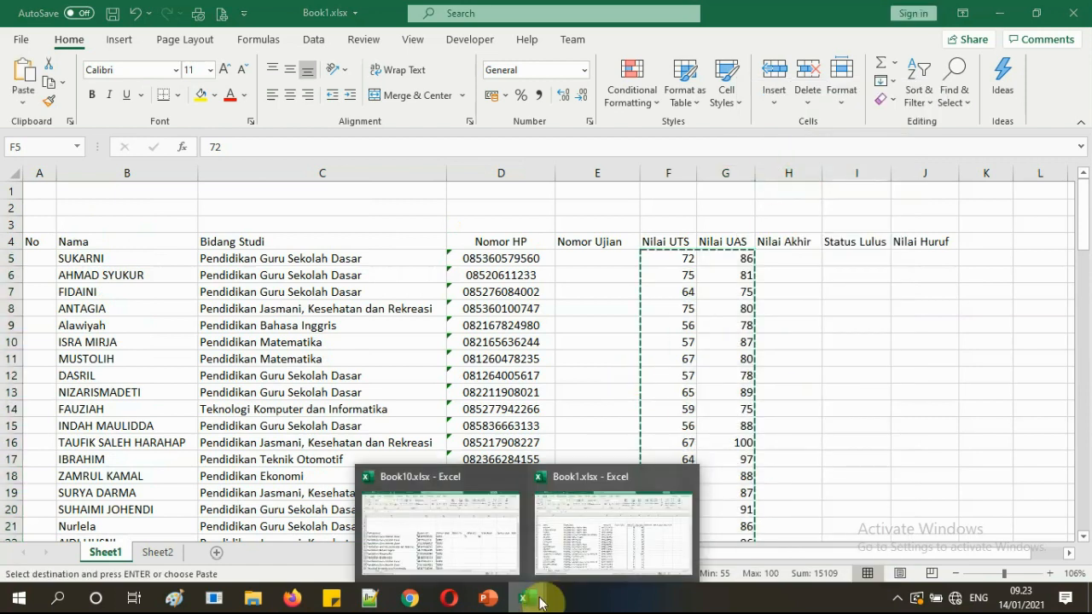
left_click(500, 535)
left_click(682, 317)
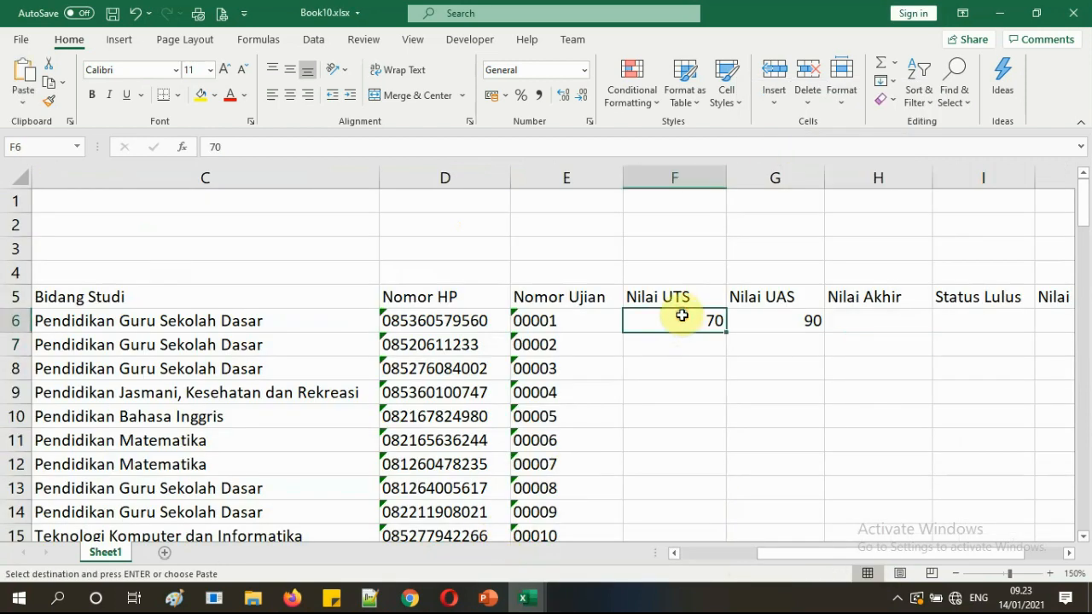
right_click(682, 317)
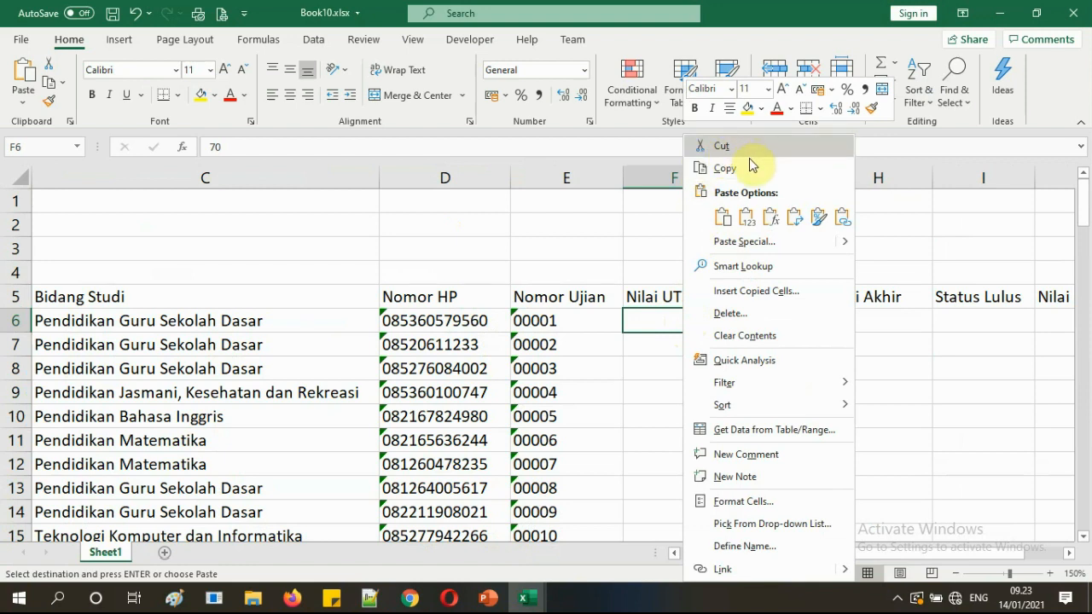
left_click(746, 218)
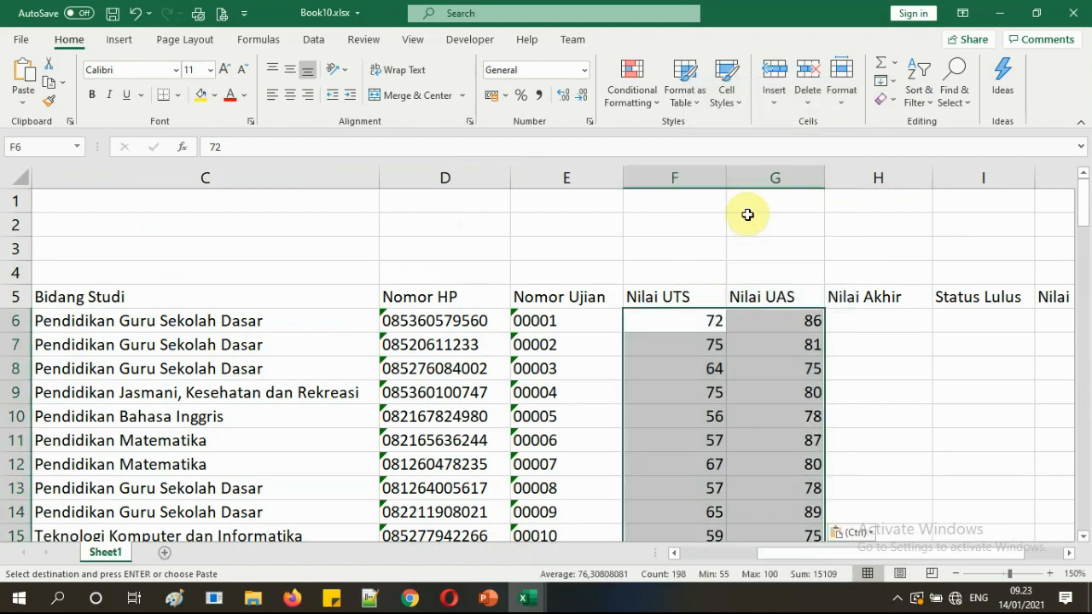
left_click(742, 345)
scroll(743, 443, "down", 20)
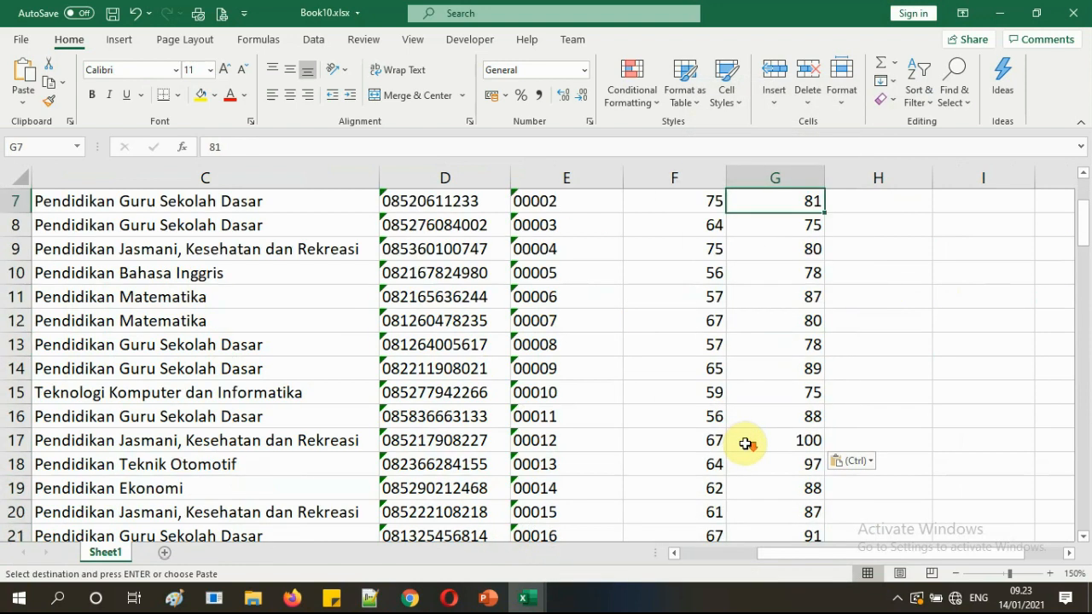
scroll(745, 442, "down", 9)
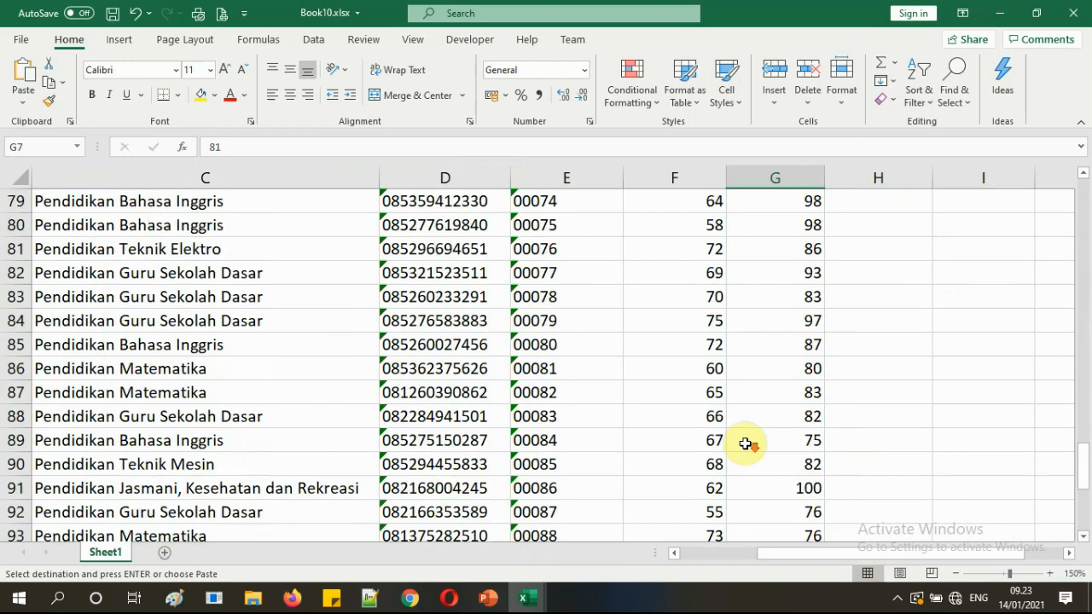
scroll(746, 440, "up", 20)
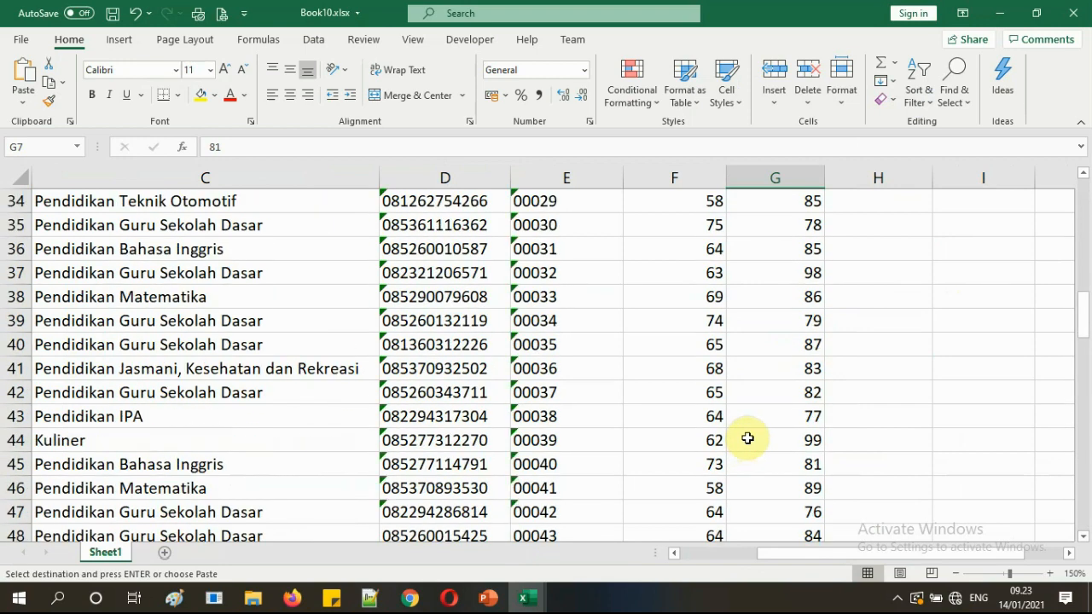
scroll(747, 438, "up", 11)
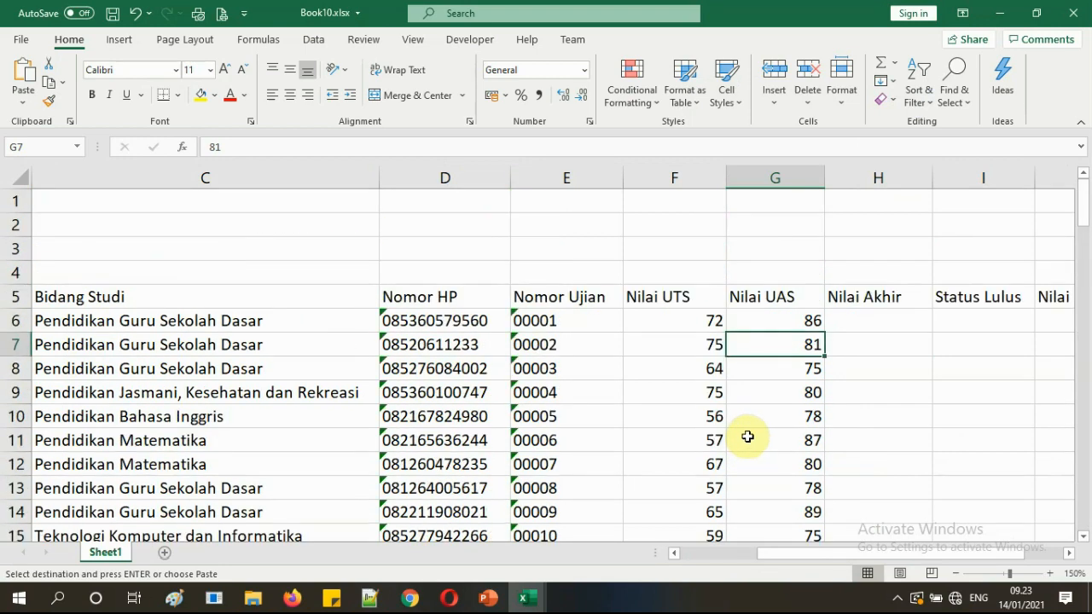
left_click(493, 599)
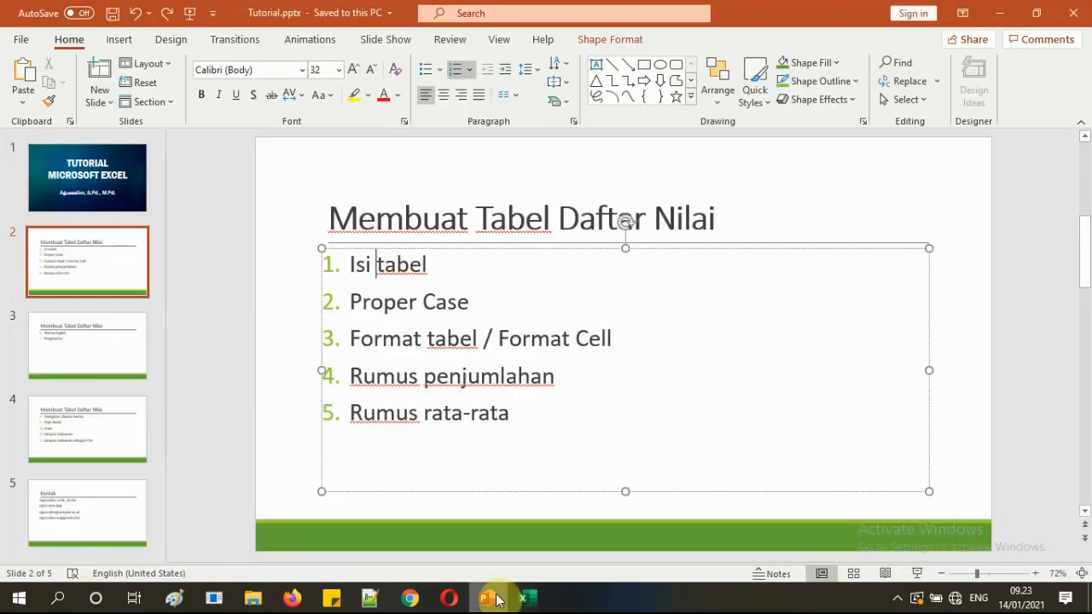
Check the Isi tabel item in the slide's step list, then go back to Book1 in Excel.
left_click(398, 264)
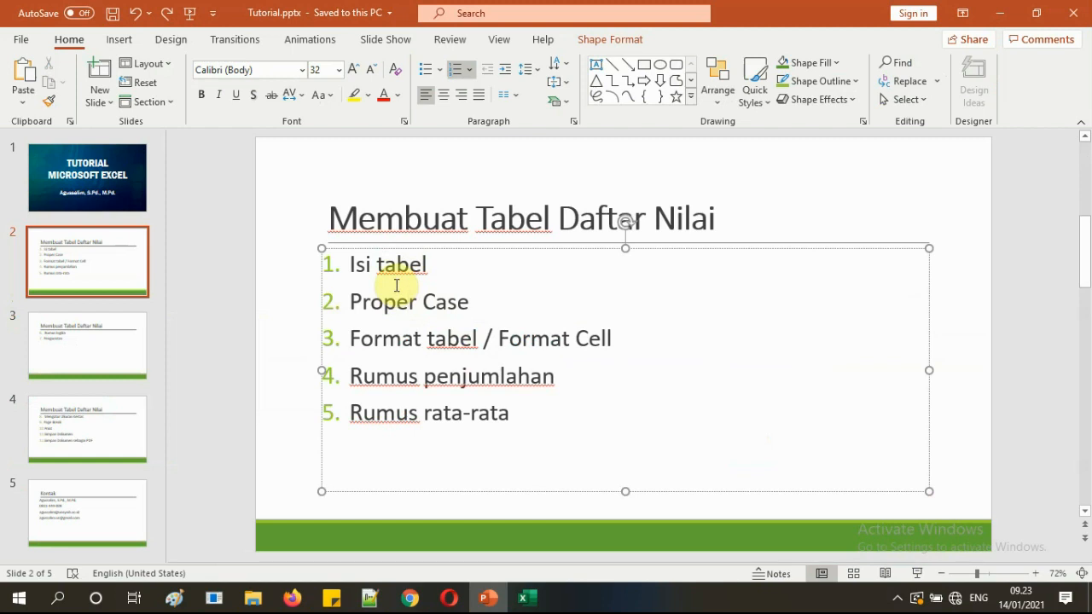
mouse_move(527, 604)
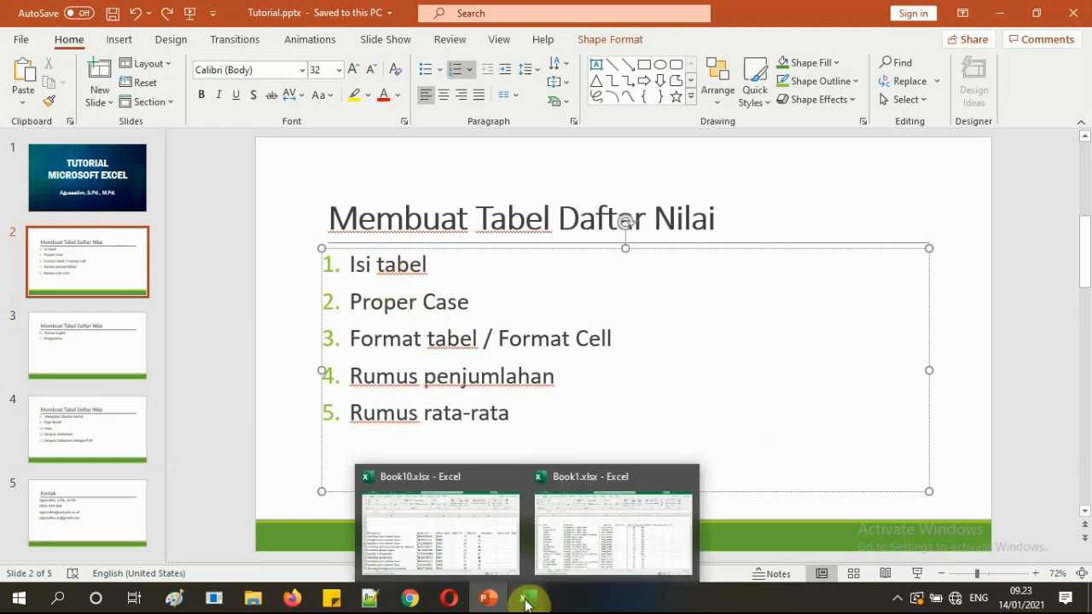
left_click(553, 550)
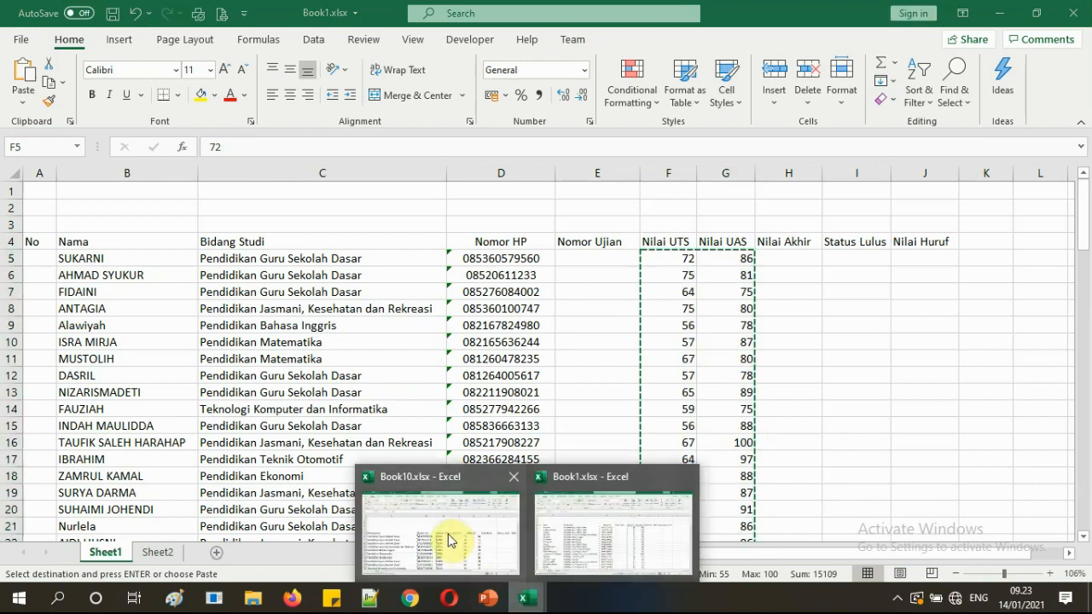
Close Book1 and decline to keep the large clipboard data, leaving Book10 showing.
left_click(449, 540)
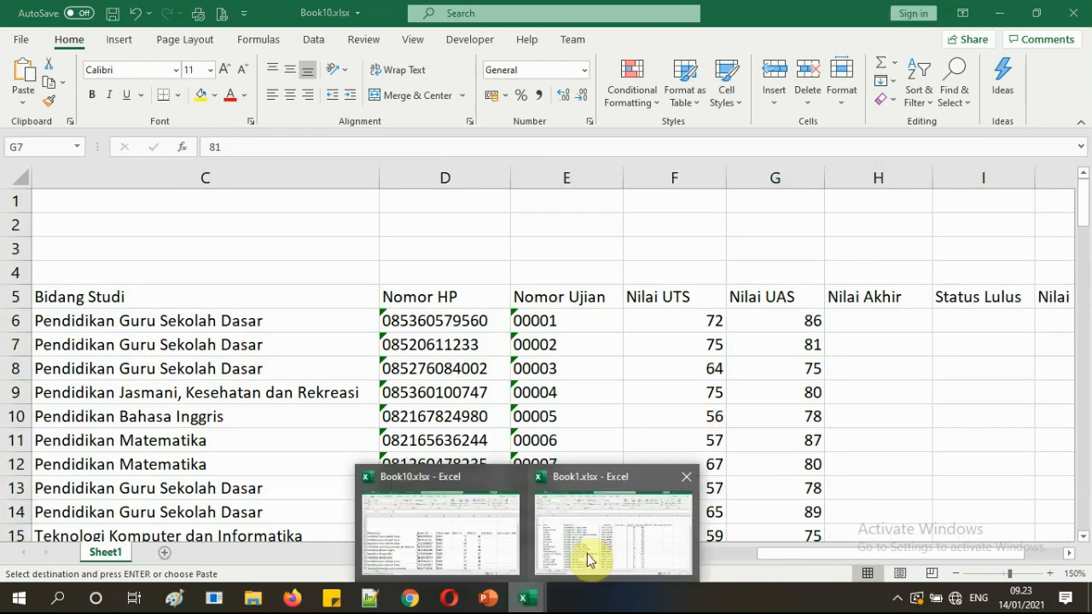
left_click(589, 558)
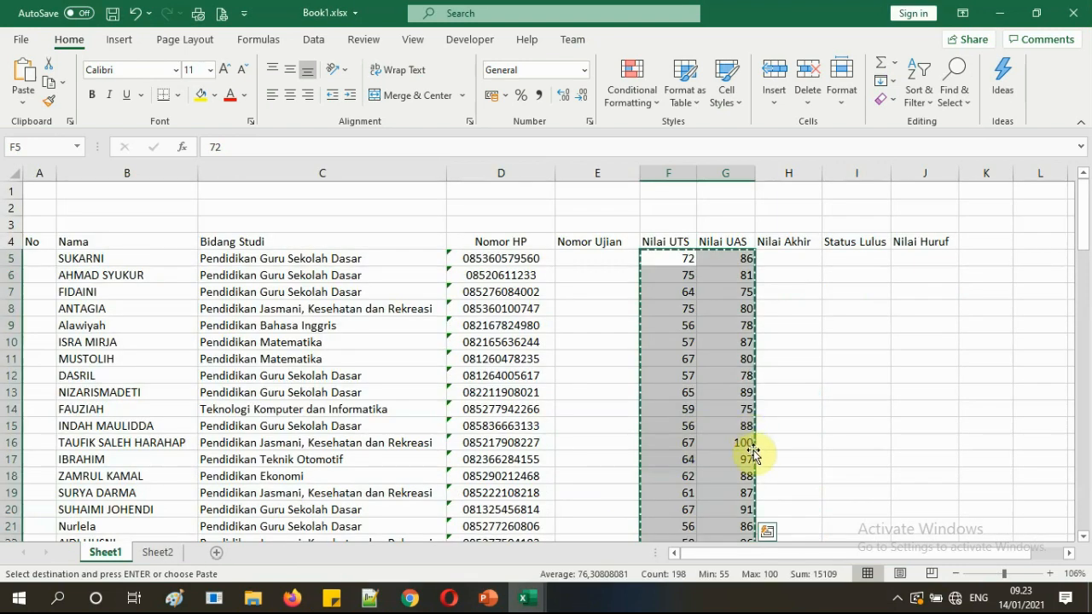
scroll(752, 454, "down", 3)
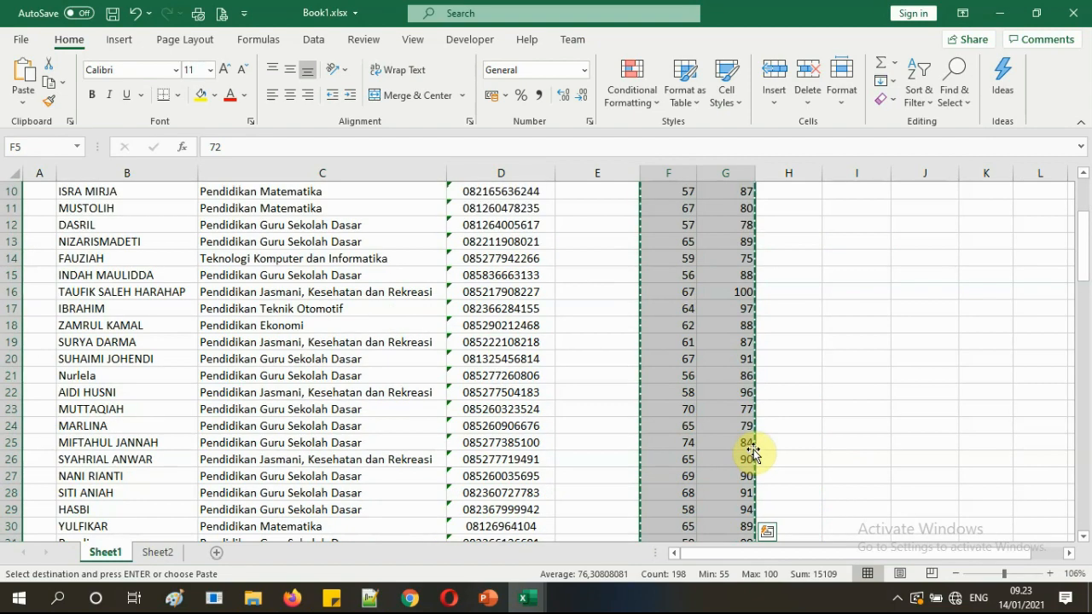
scroll(752, 454, "down", 20)
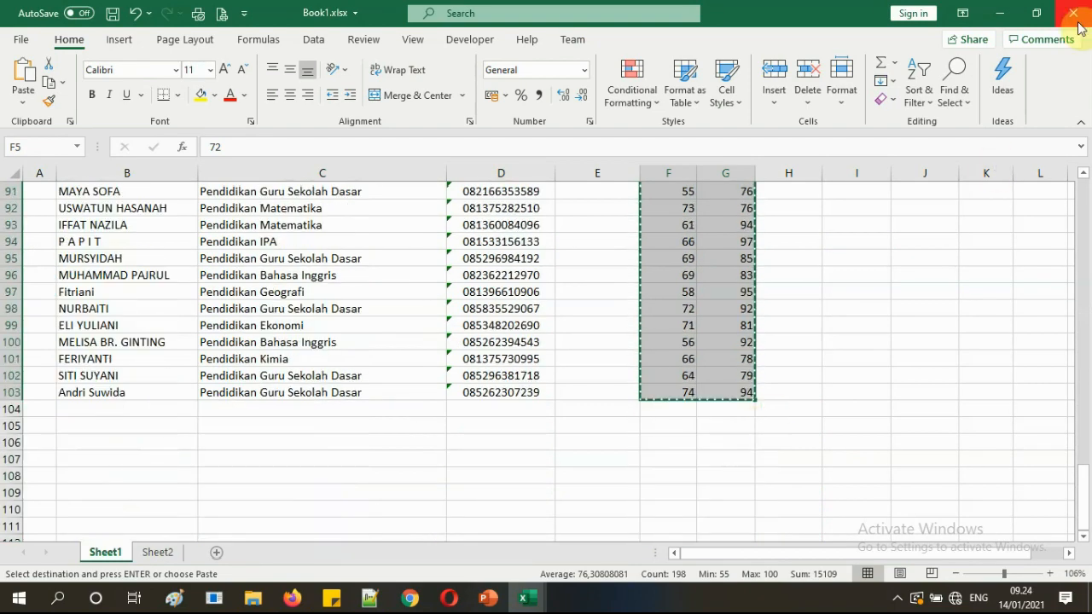
left_click(1072, 13)
left_click(556, 352)
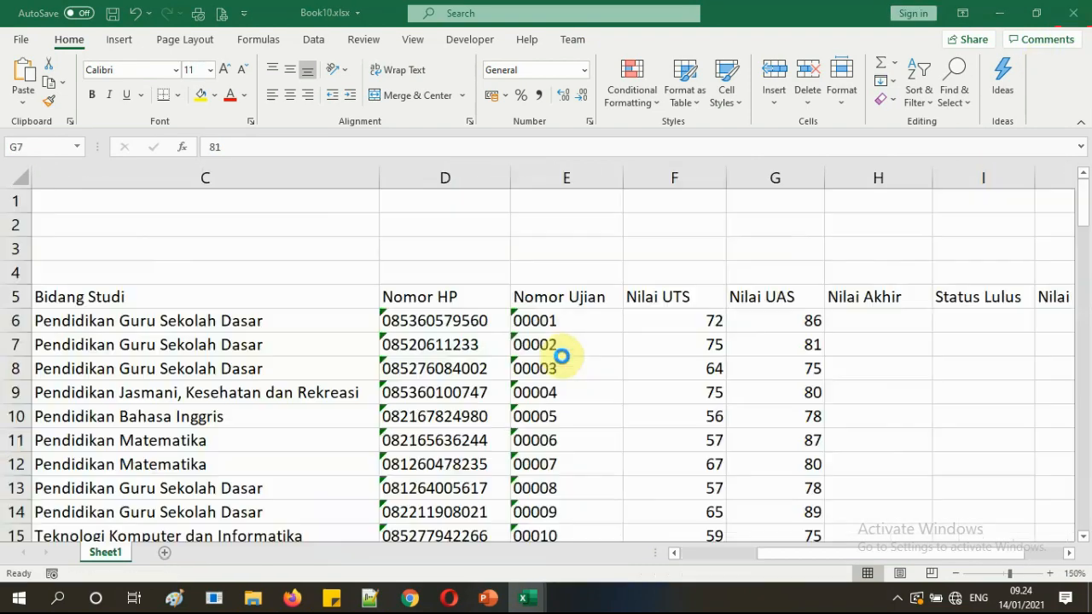
left_click(650, 374)
left_click_drag(785, 553, 690, 545)
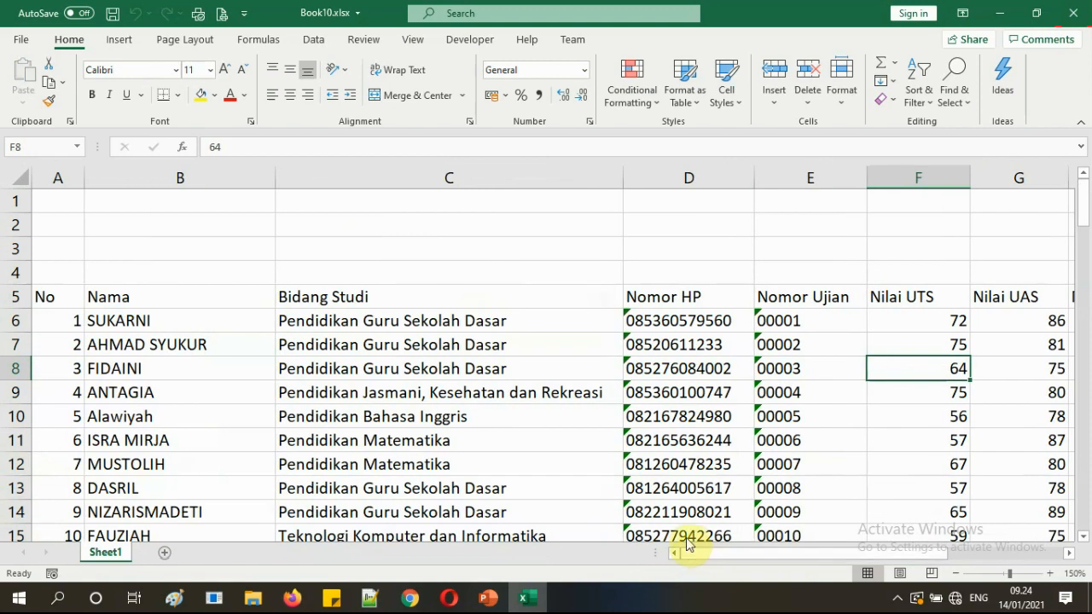
left_click(58, 300)
left_click(196, 313)
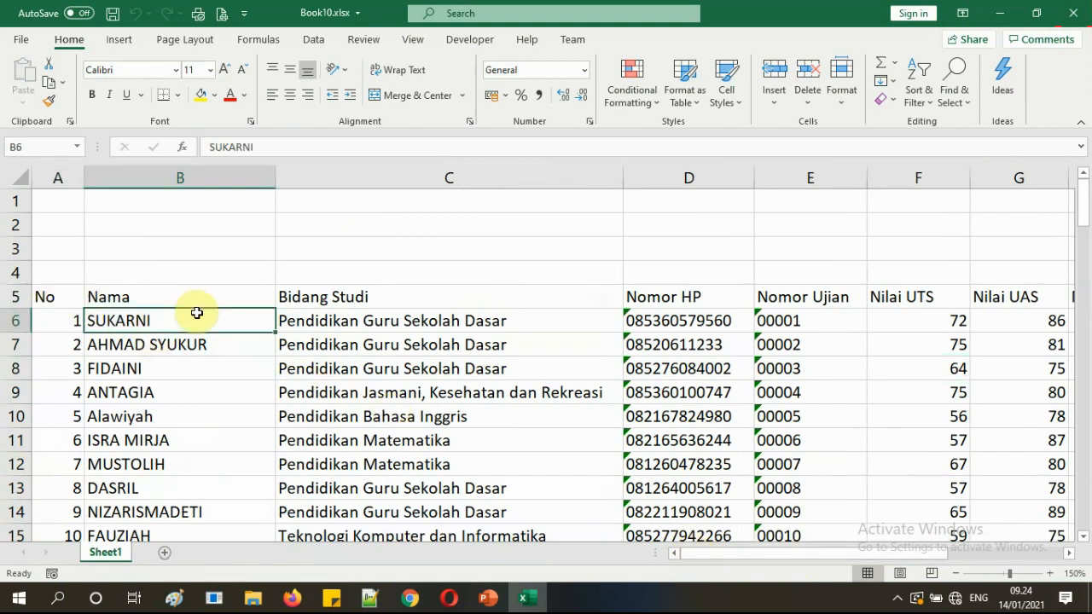
left_click(314, 315)
left_click(722, 302)
left_click_drag(774, 555, 684, 552)
left_click(865, 319)
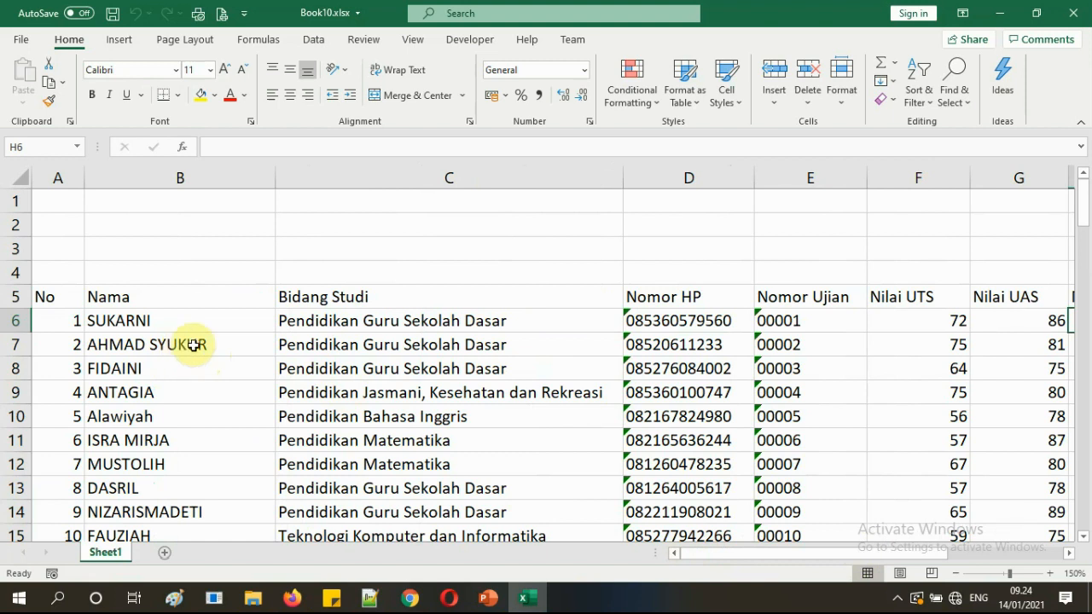
scroll(195, 344, "down", 4)
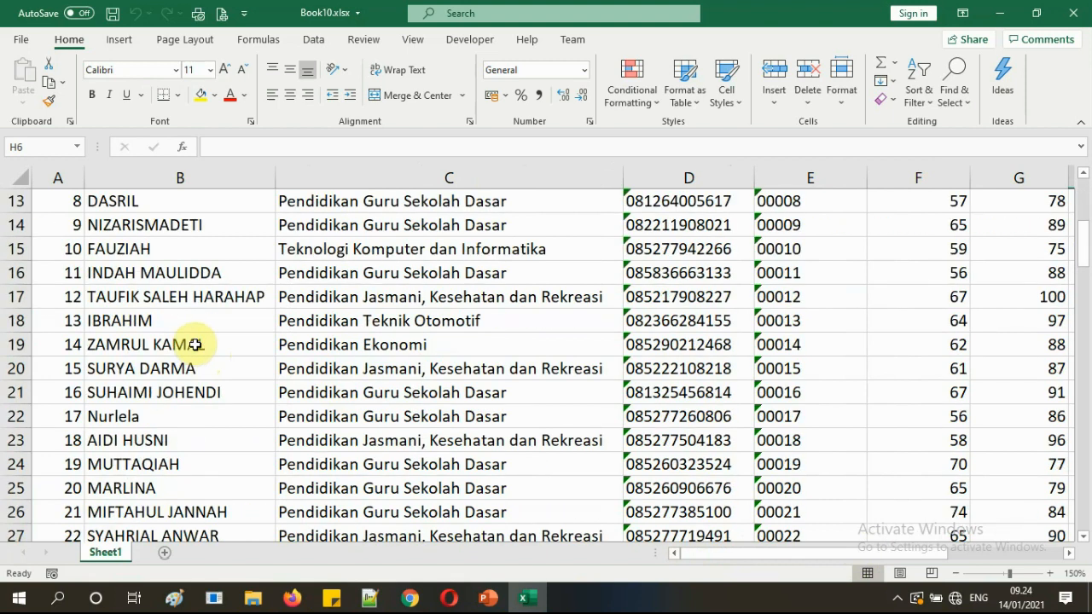
scroll(195, 345, "down", 18)
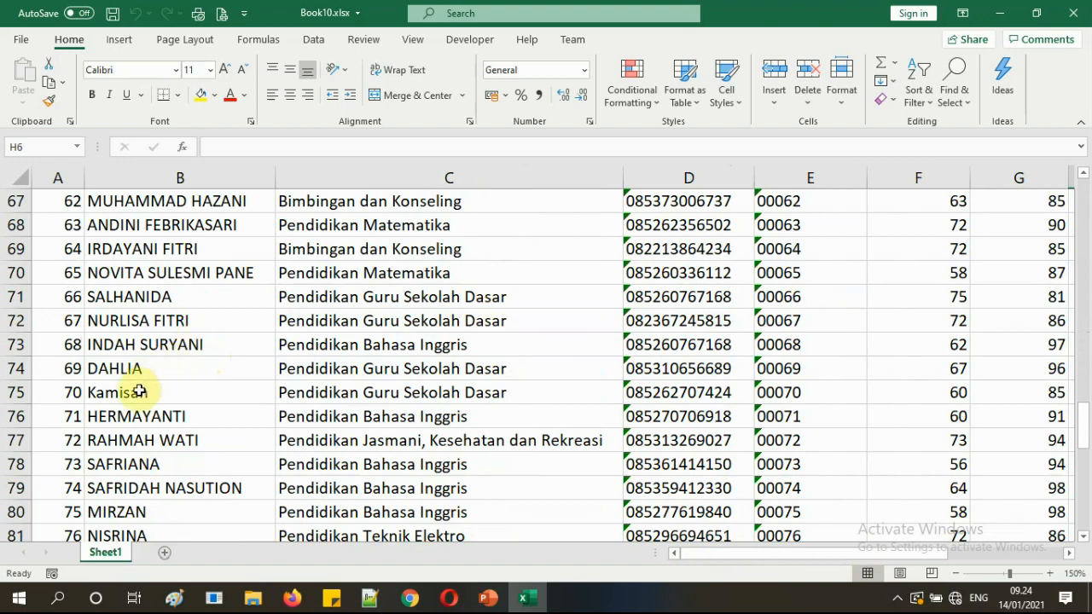
scroll(139, 392, "up", 20)
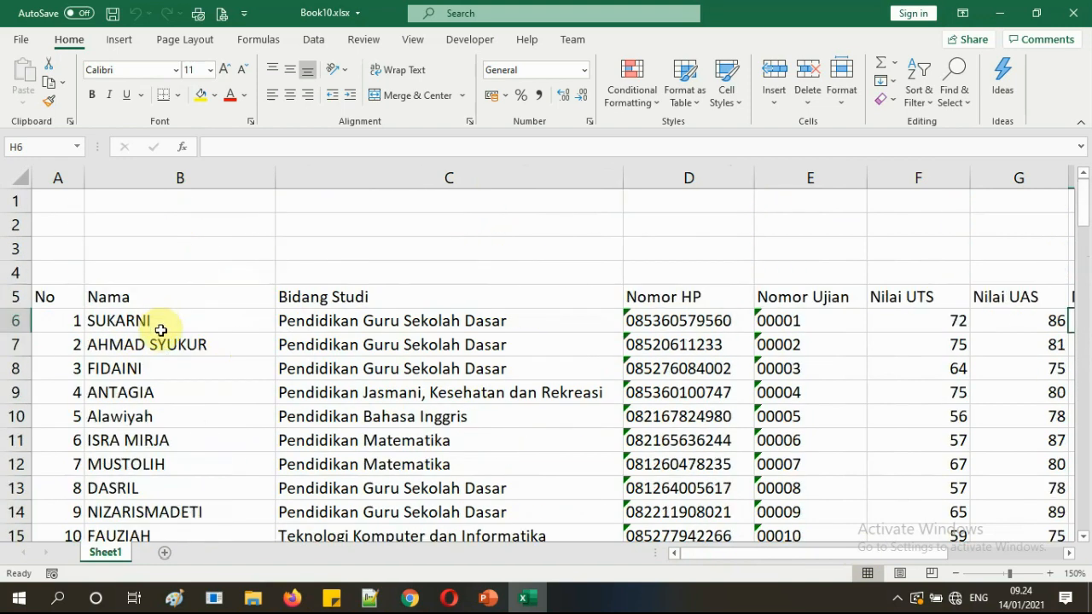
left_click_drag(146, 300, 144, 327)
left_click(150, 360)
scroll(150, 359, "down", 4)
scroll(150, 360, "down", 3)
left_click(142, 443)
scroll(145, 439, "down", 3)
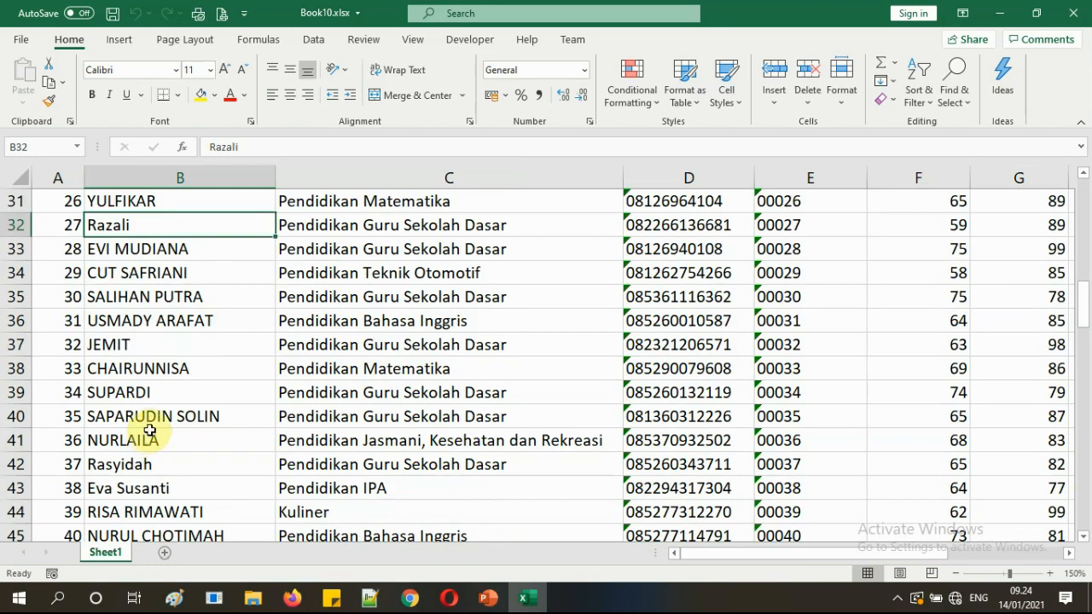
left_click(139, 486)
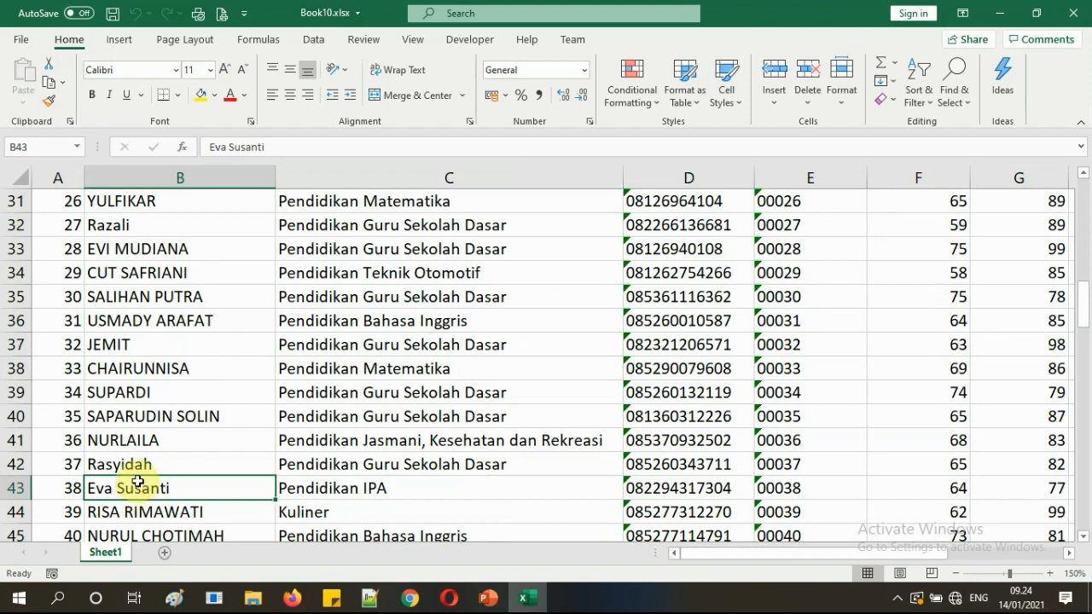
scroll(138, 483, "down", 5)
left_click(159, 466)
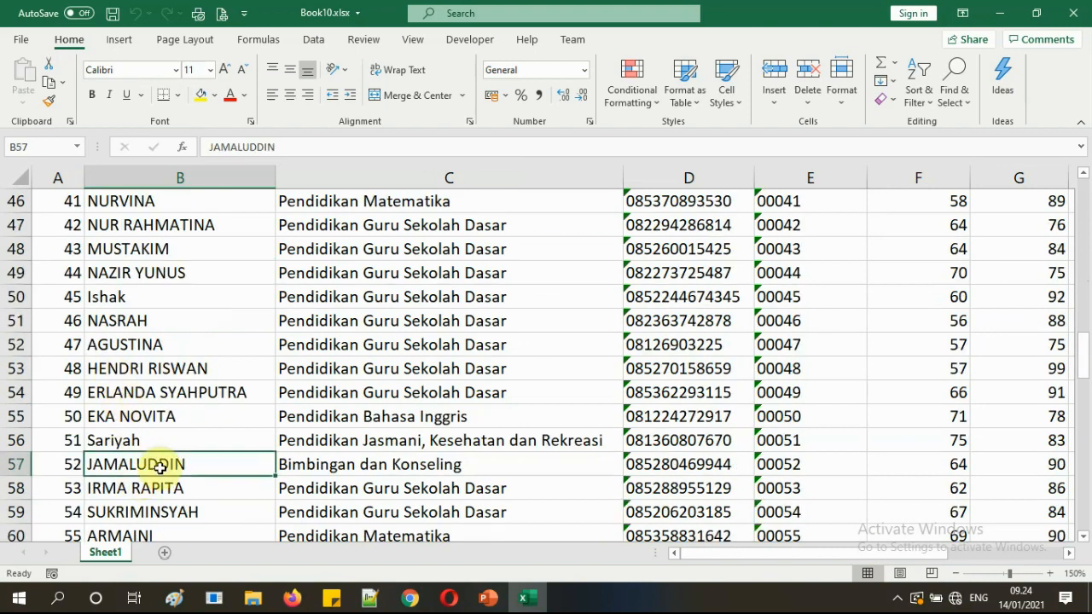
scroll(170, 446, "up", 15)
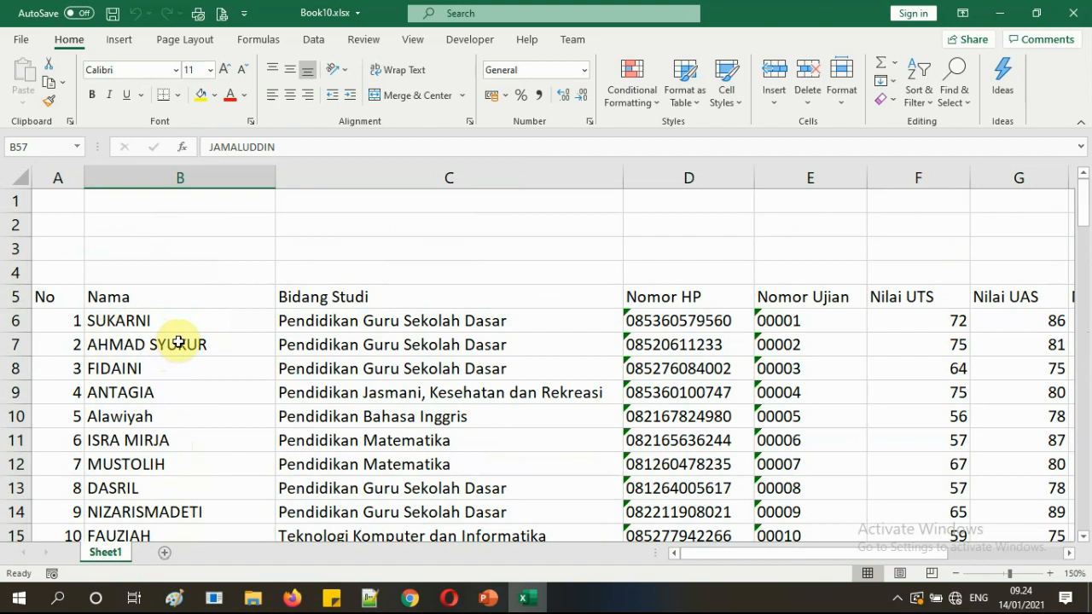
double_click(106, 344)
left_click_drag(98, 345, 201, 345)
left_click(137, 345)
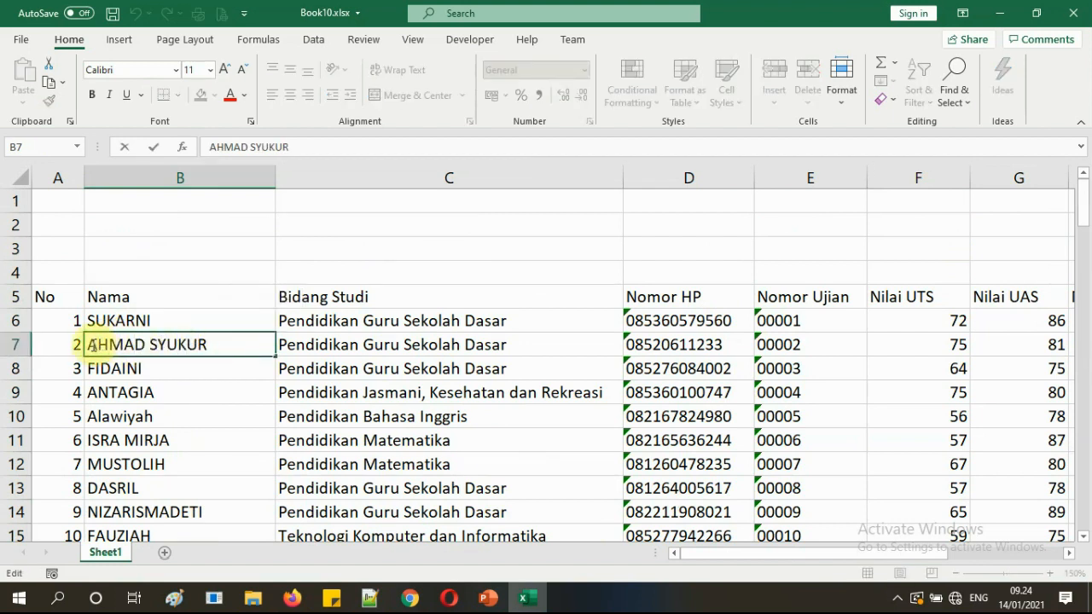
key("Escape")
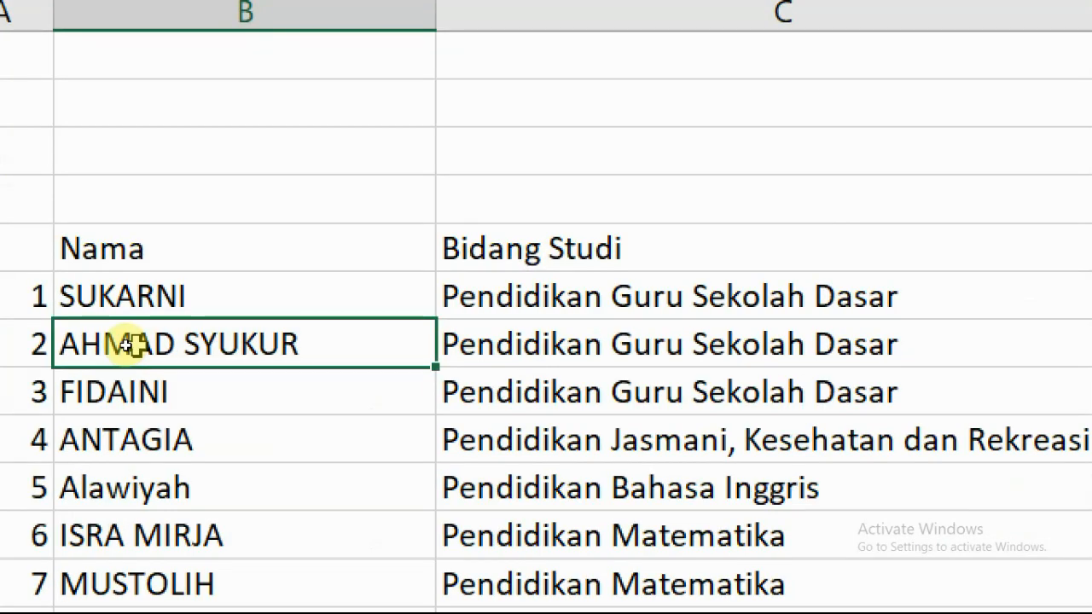
double_click(128, 344)
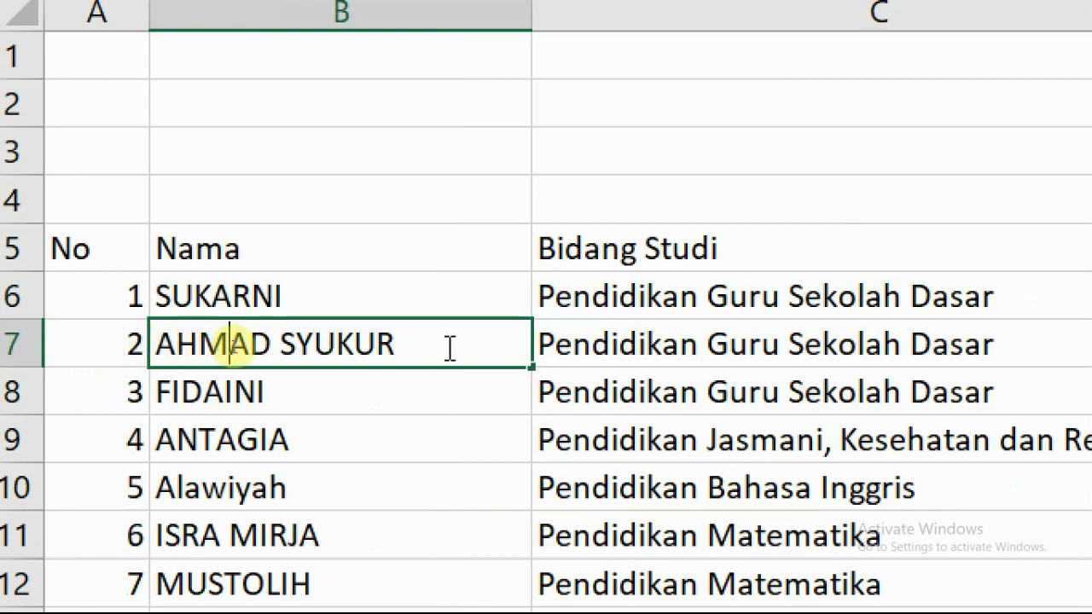
left_click(295, 439)
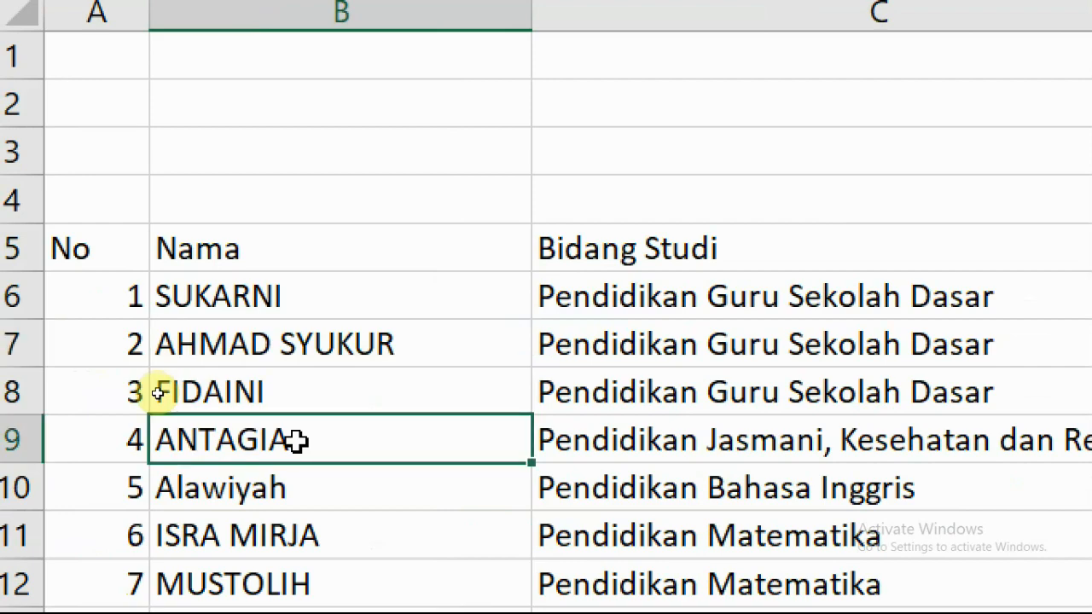
scroll(366, 395, "down", 1)
scroll(426, 426, "down", 14)
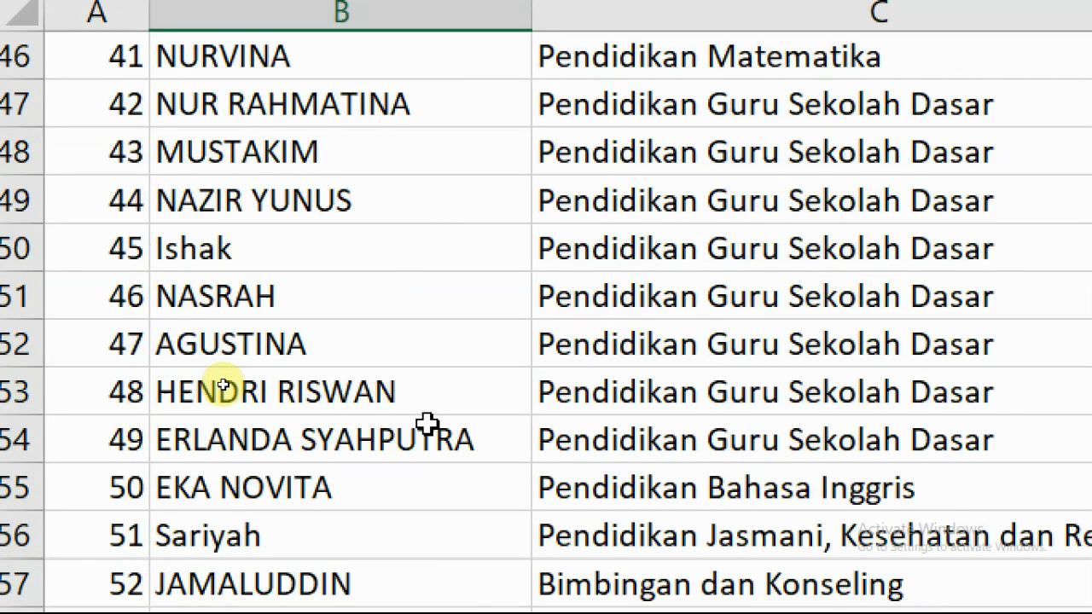
scroll(426, 423, "down", 9)
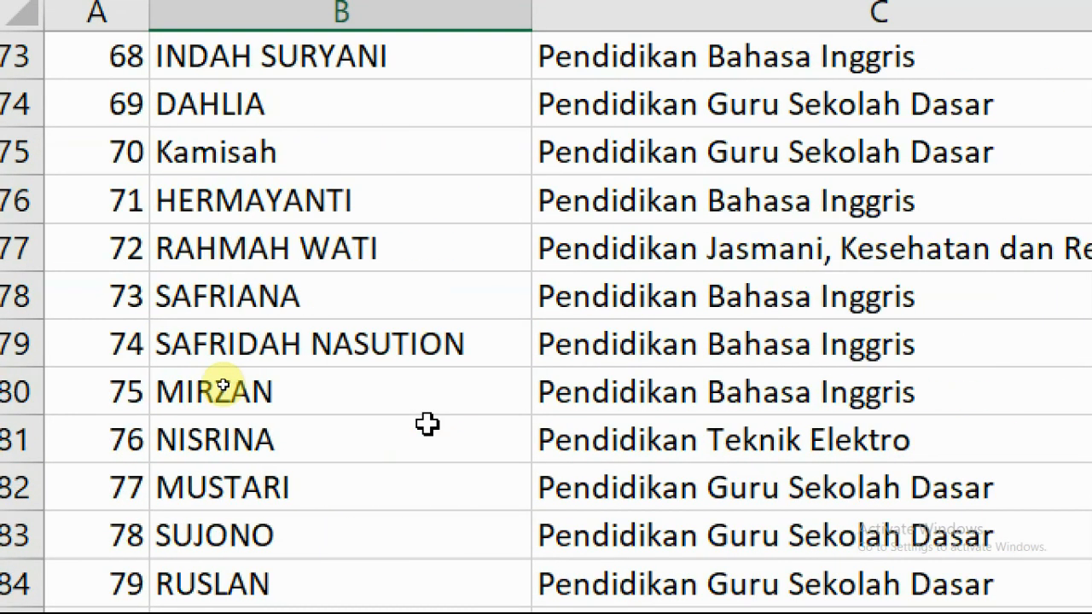
scroll(426, 423, "down", 7)
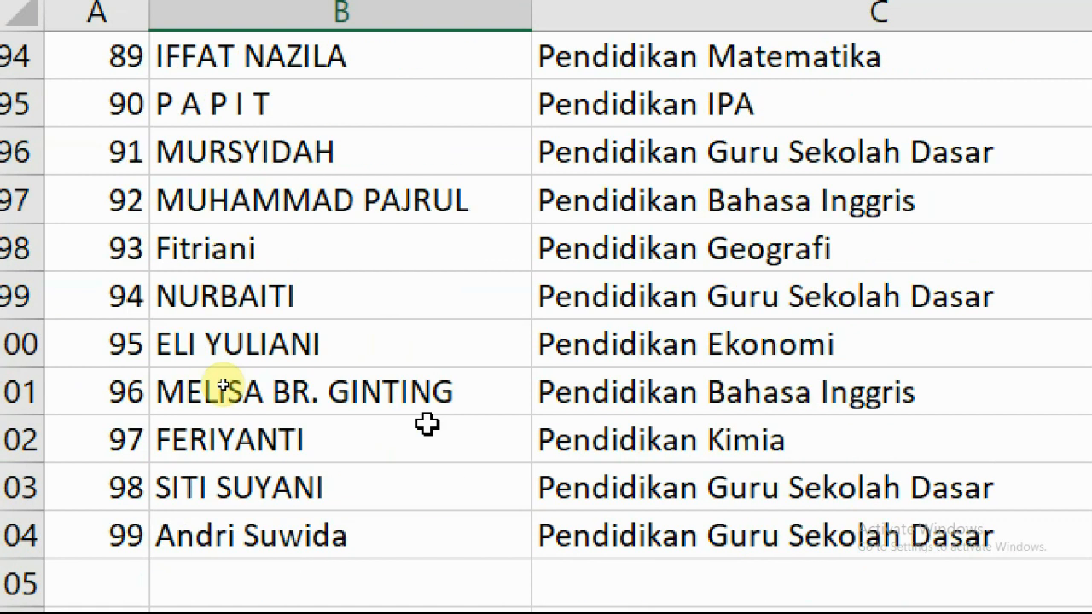
scroll(427, 423, "up", 20)
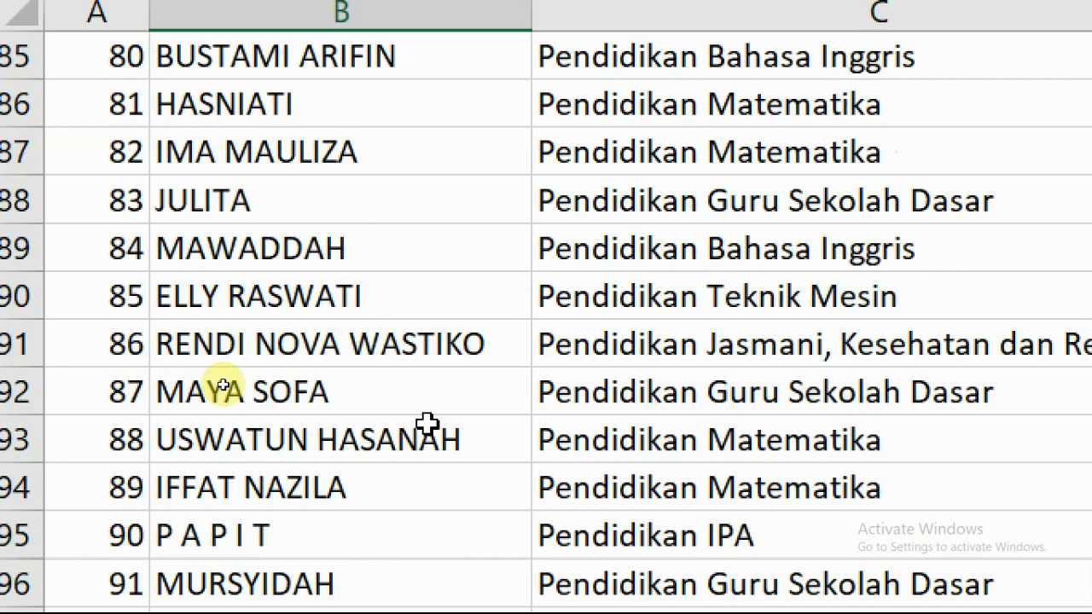
scroll(426, 424, "up", 3)
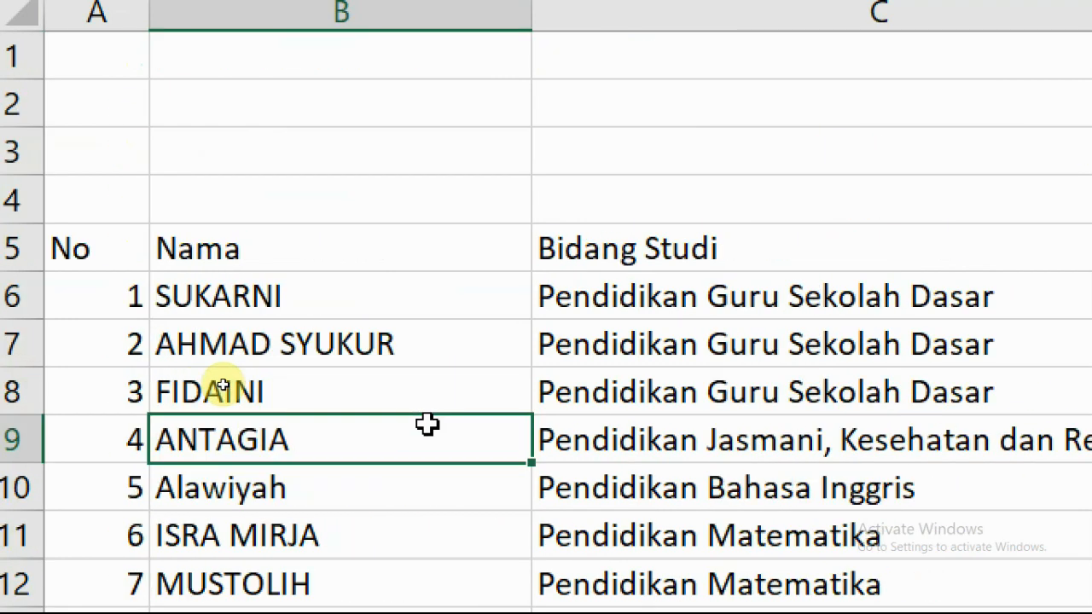
left_click(216, 288)
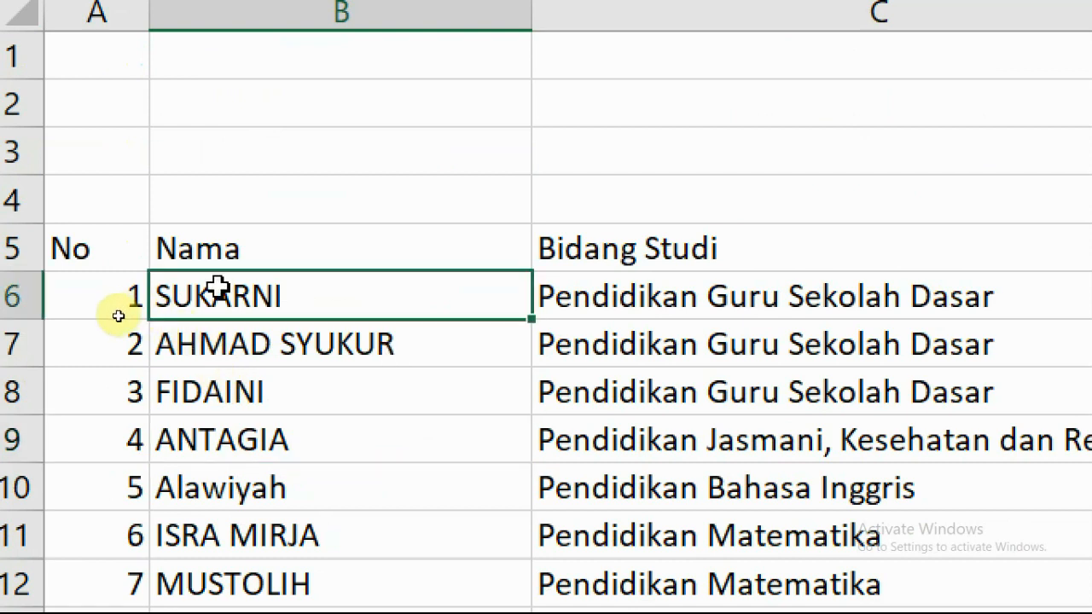
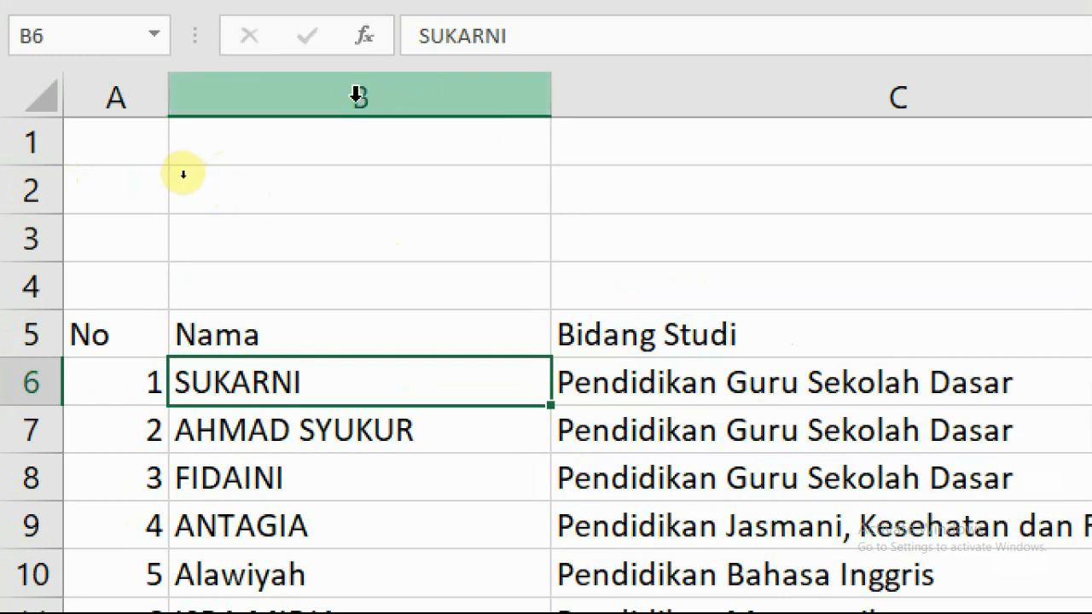
Insert a blank column before Bidang Studi, creating an empty column C beside Nama.
left_click(387, 90)
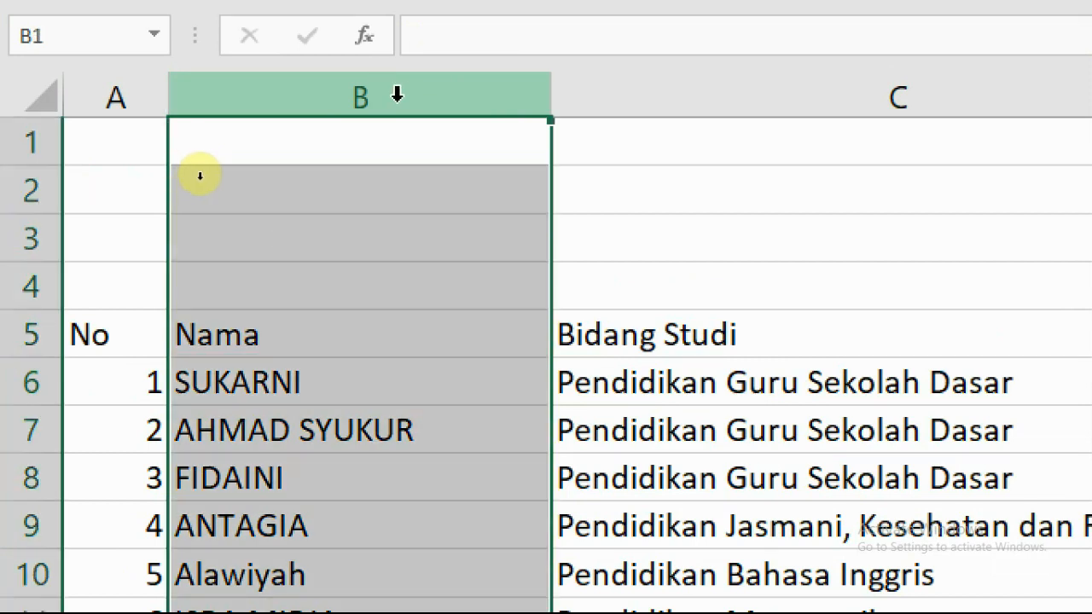
right_click(364, 104)
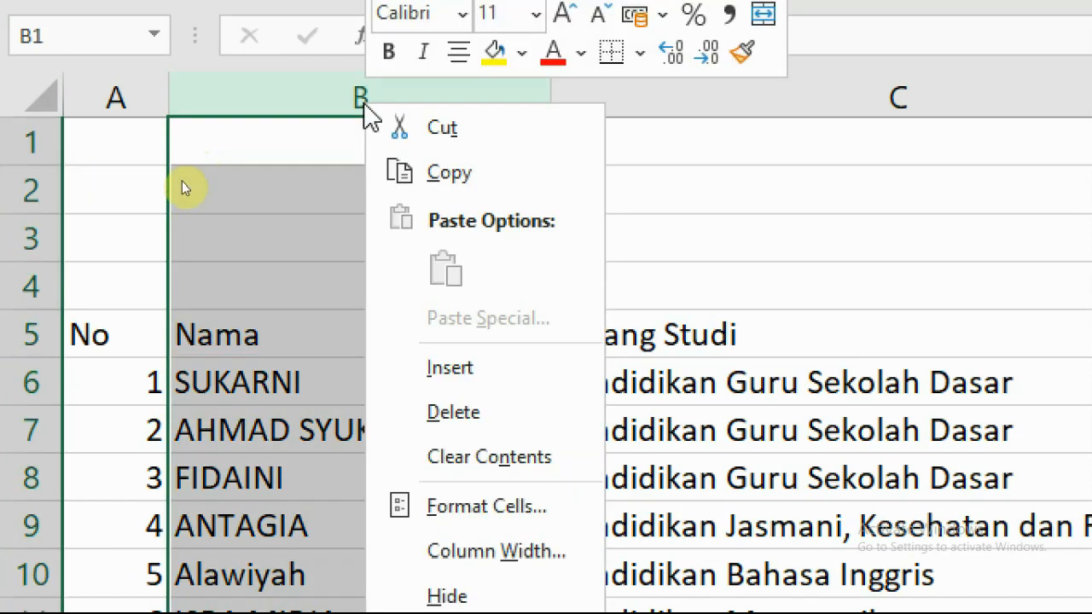
left_click(157, 247)
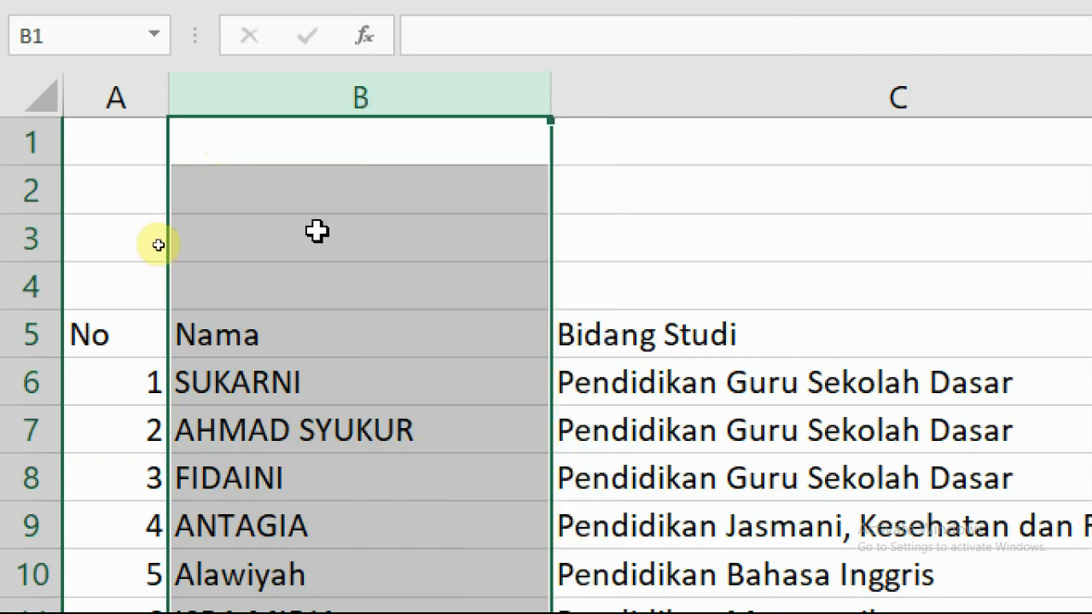
left_click(221, 275)
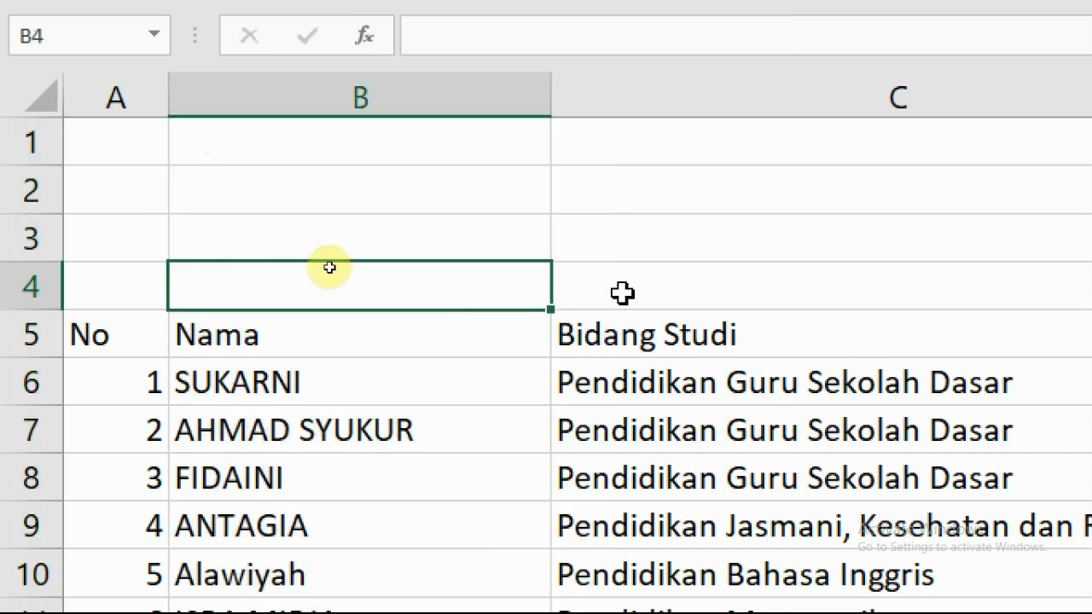
left_click(635, 99)
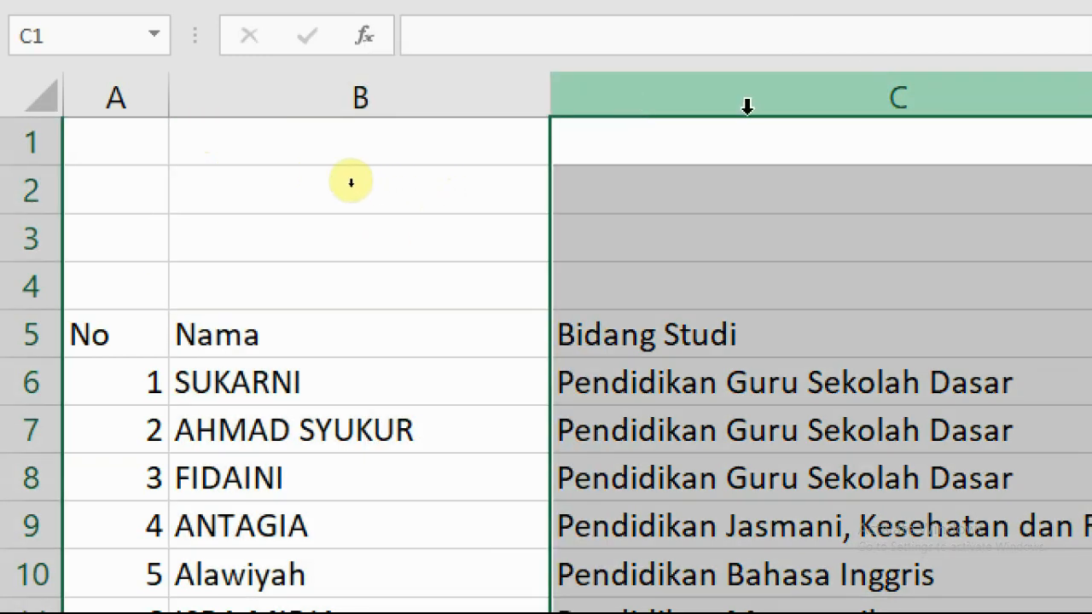
right_click(661, 89)
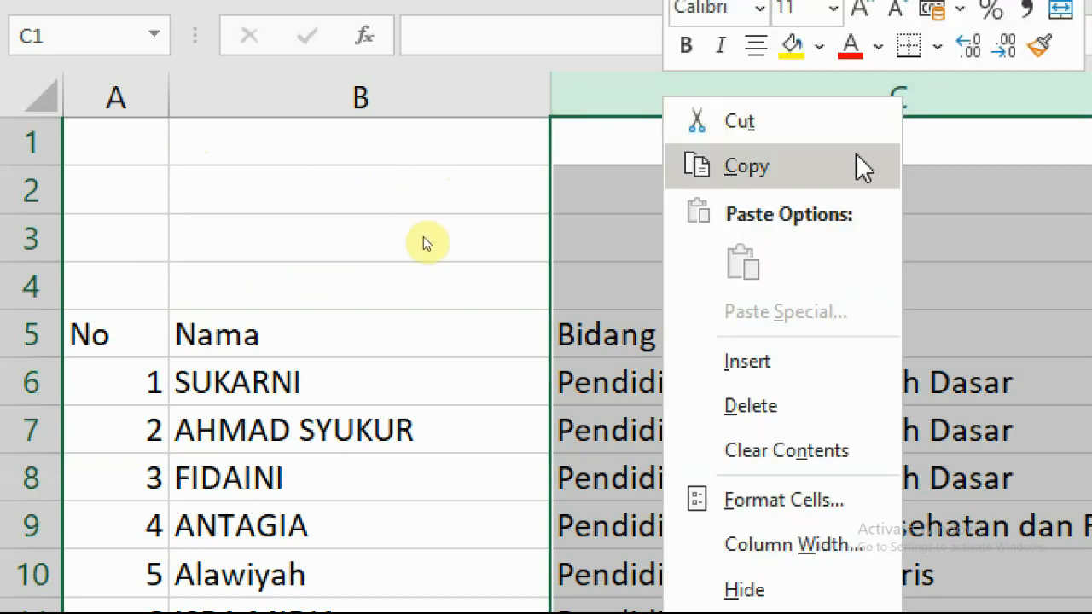
left_click(735, 362)
left_click(687, 337)
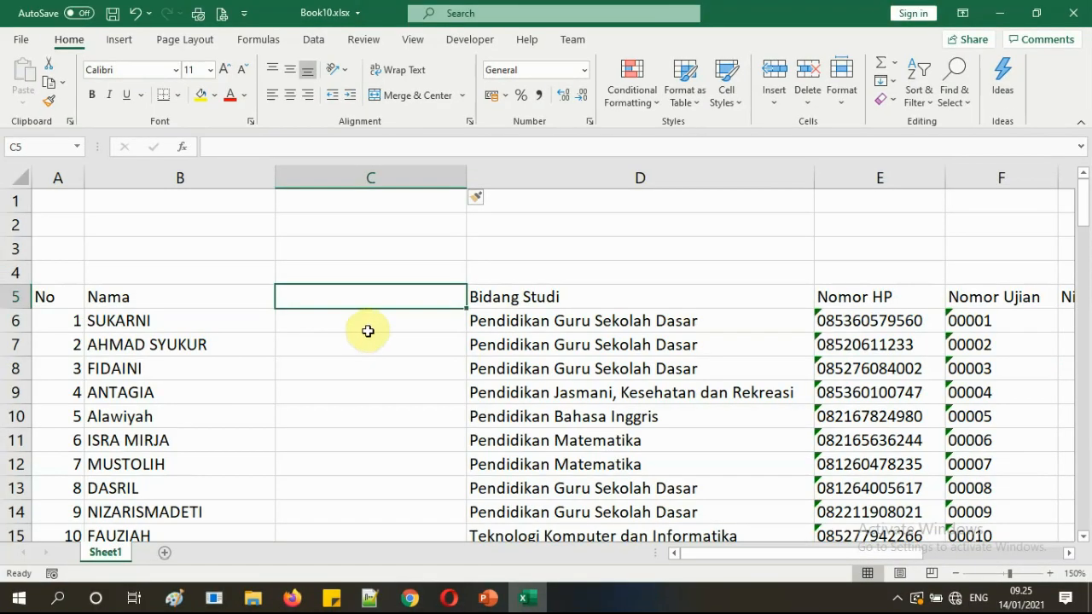
Enter =PROPER(B6) in C6 to turn SUKARNI into proper case.
left_click(631, 301)
left_click(591, 245)
left_click_drag(347, 299, 361, 444)
left_click(359, 337)
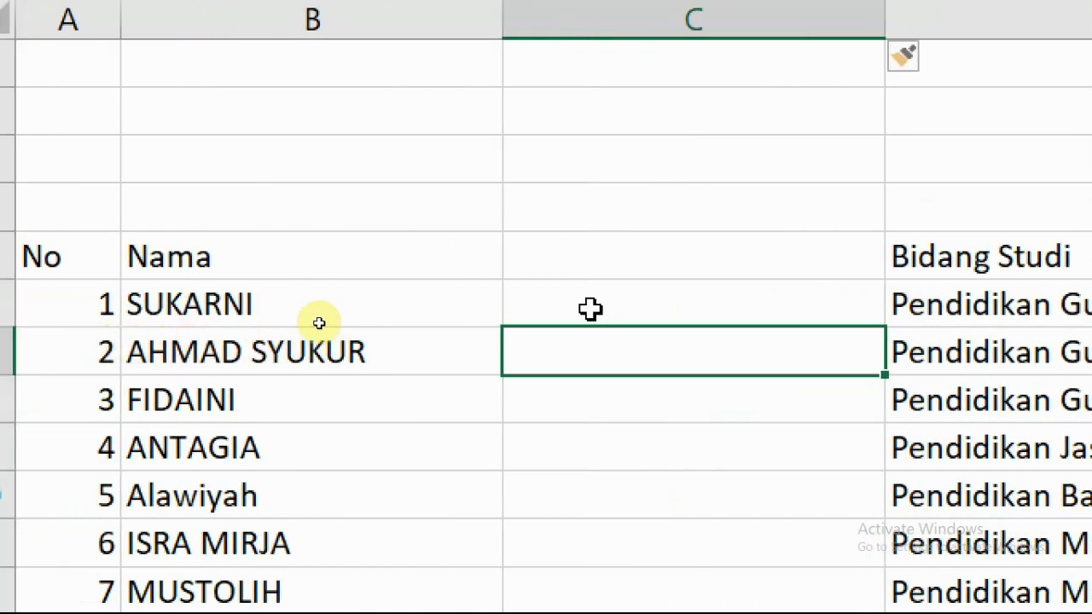
left_click(553, 309)
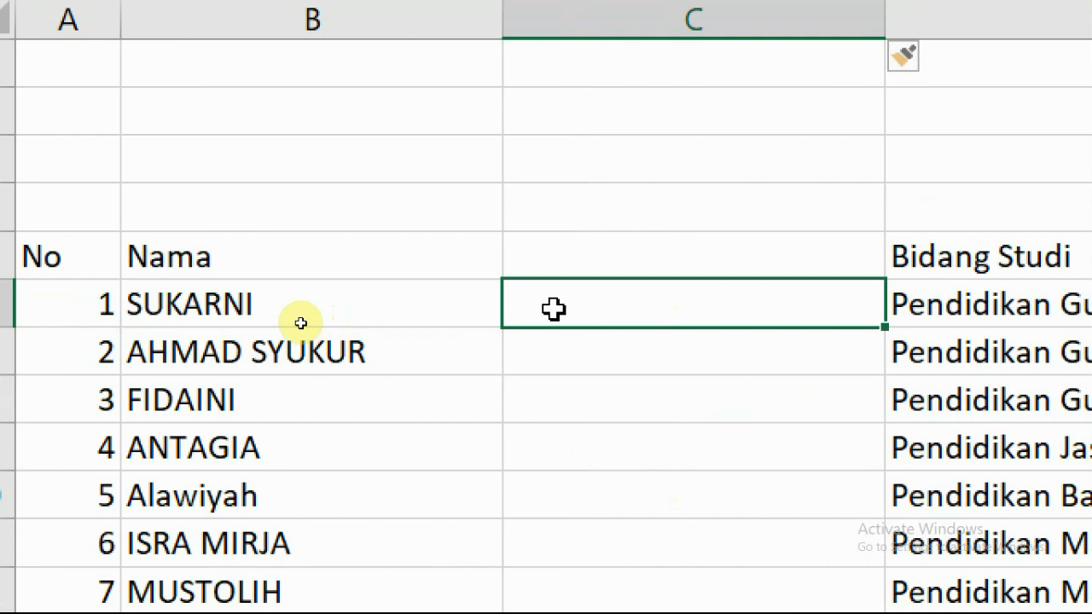
type("=")
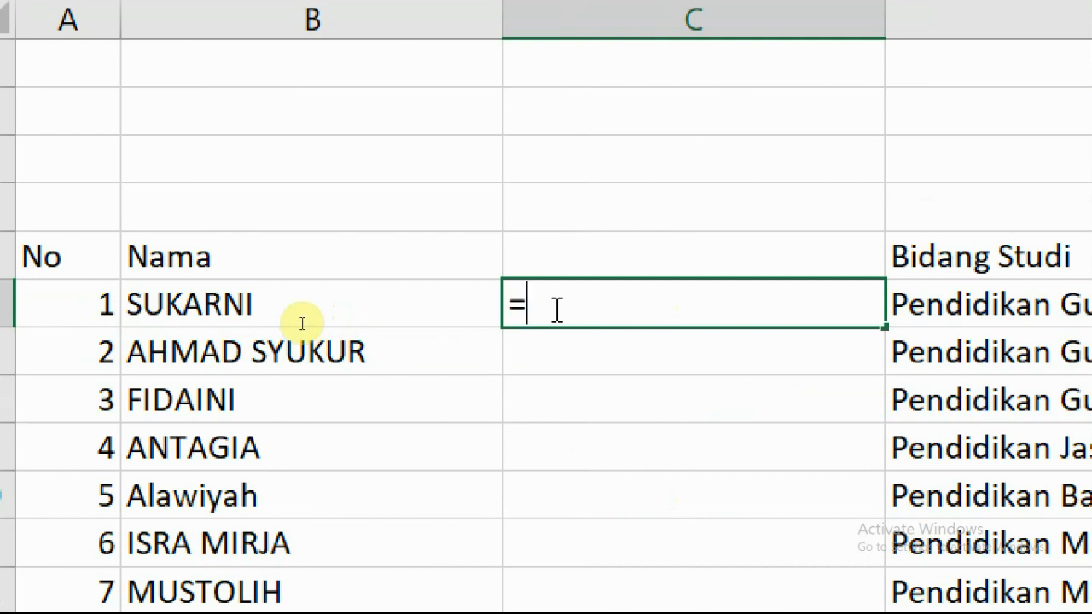
type("proper")
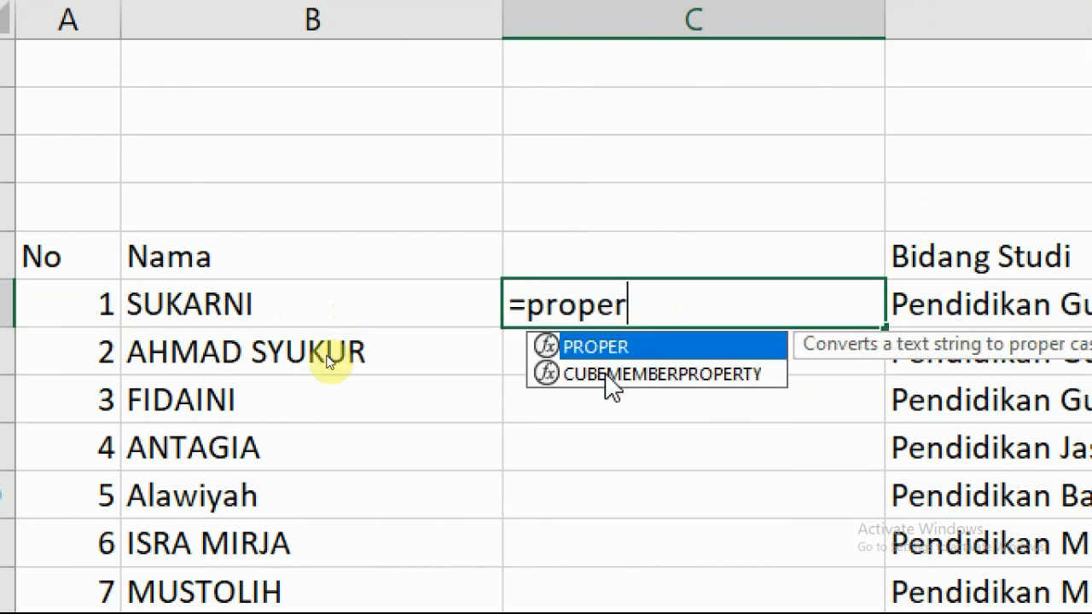
type("(")
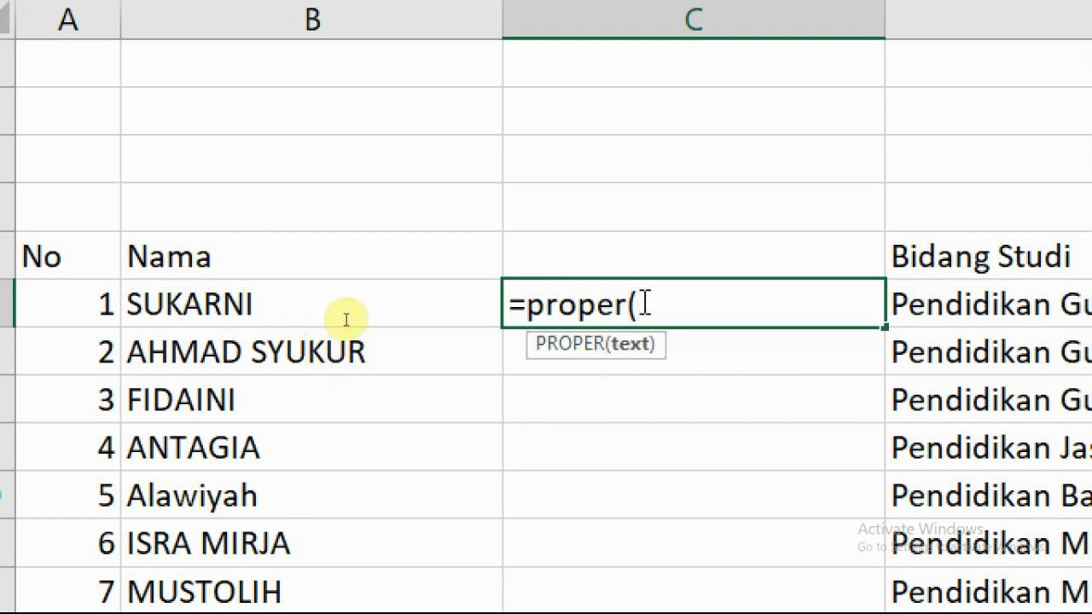
left_click(232, 305)
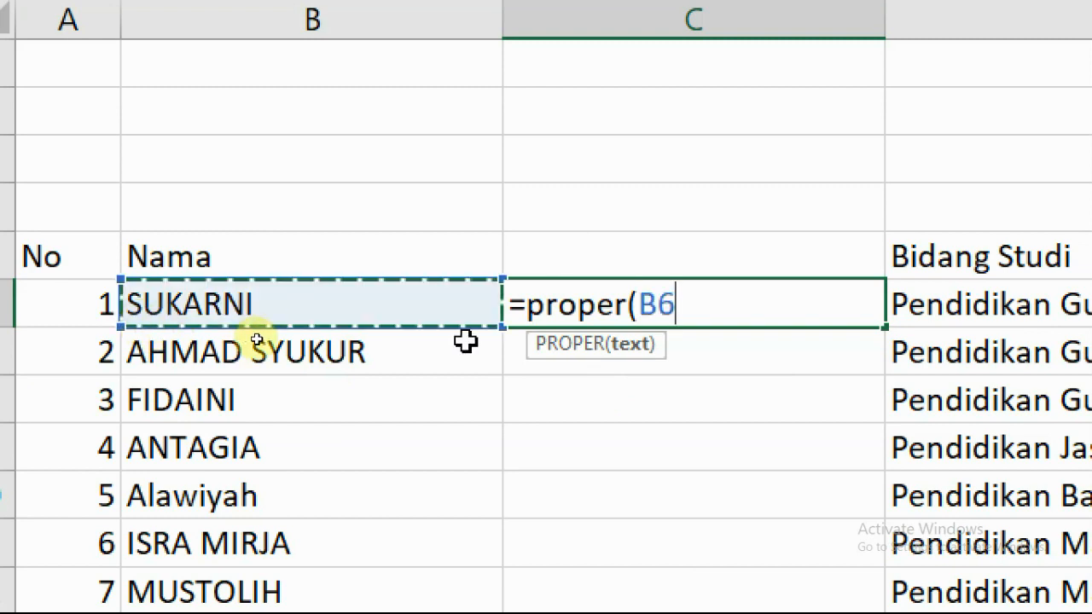
type(")")
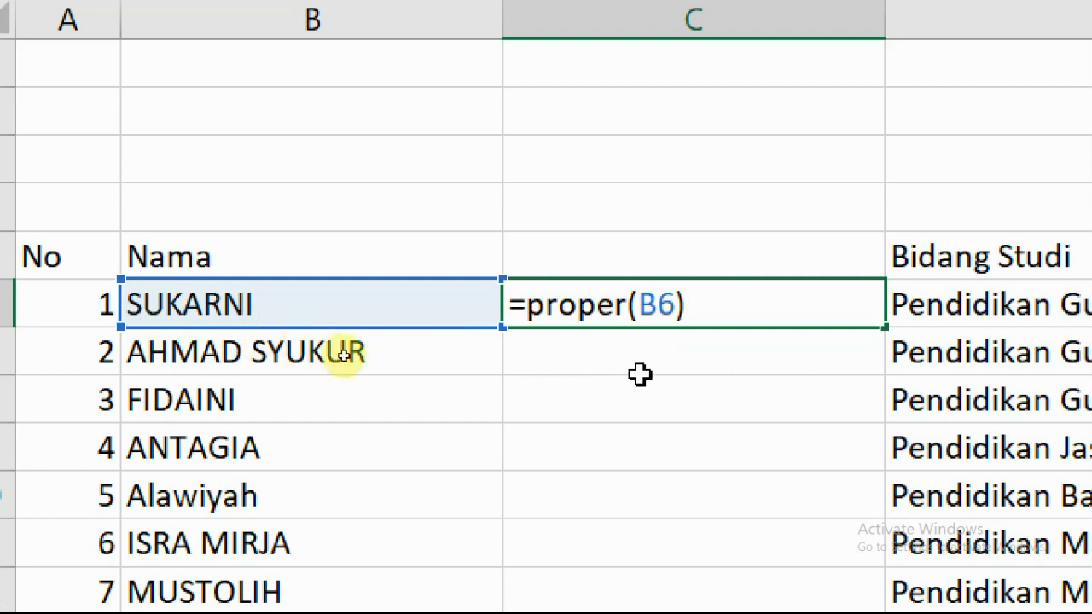
key("Return")
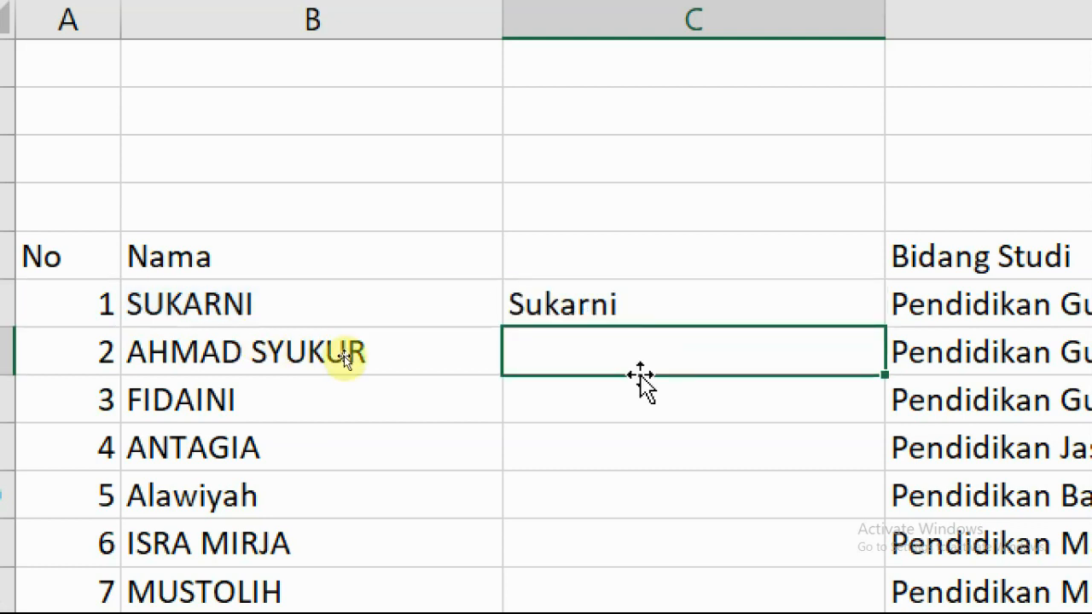
left_click(590, 297)
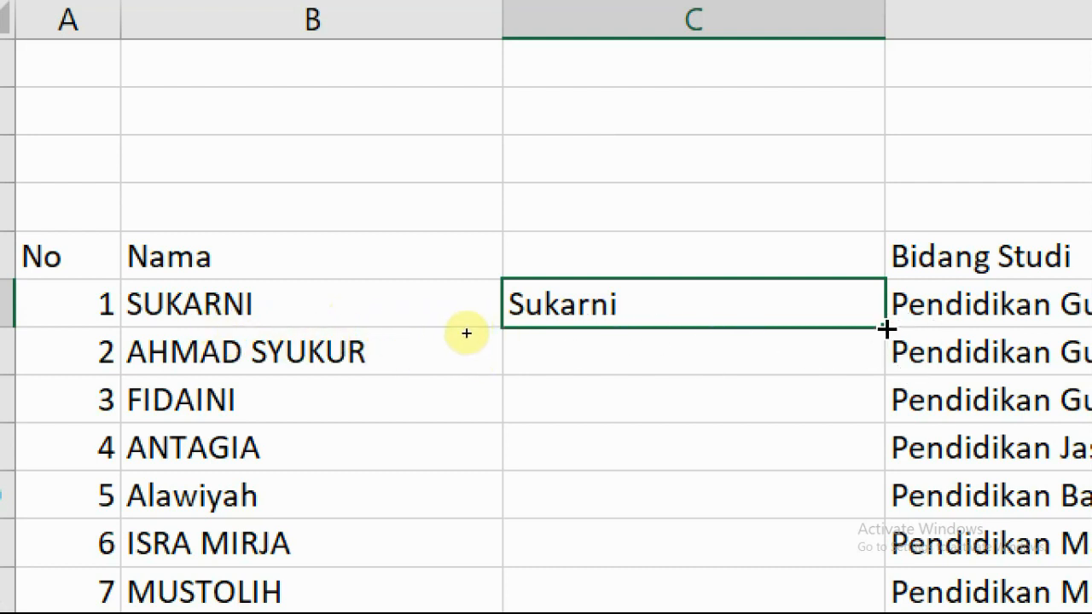
key("ctrl+e")
left_click(707, 344)
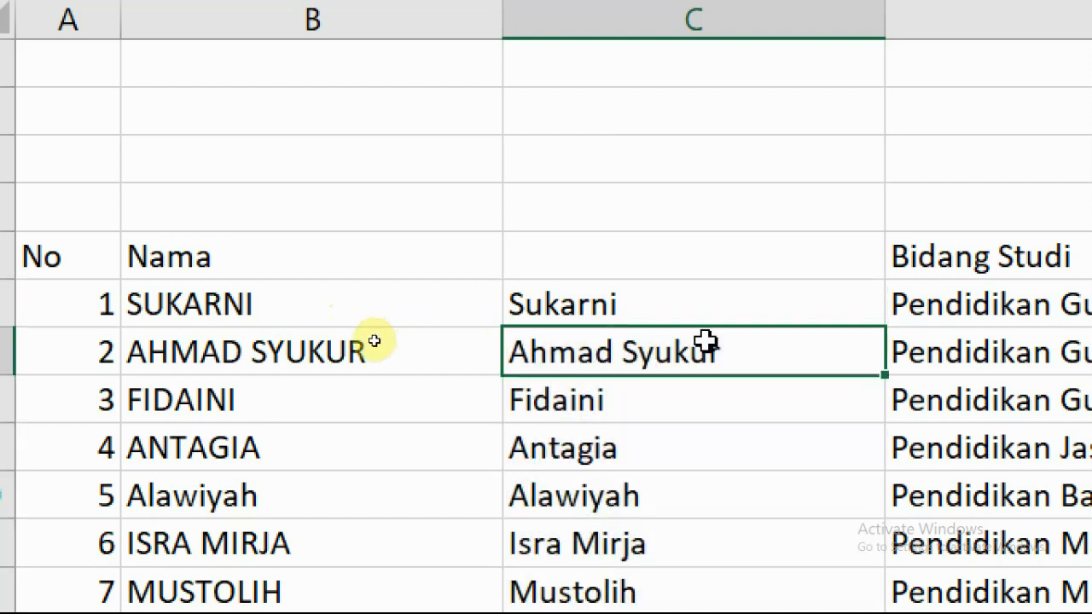
scroll(631, 392, "down", 3)
scroll(648, 395, "down", 7)
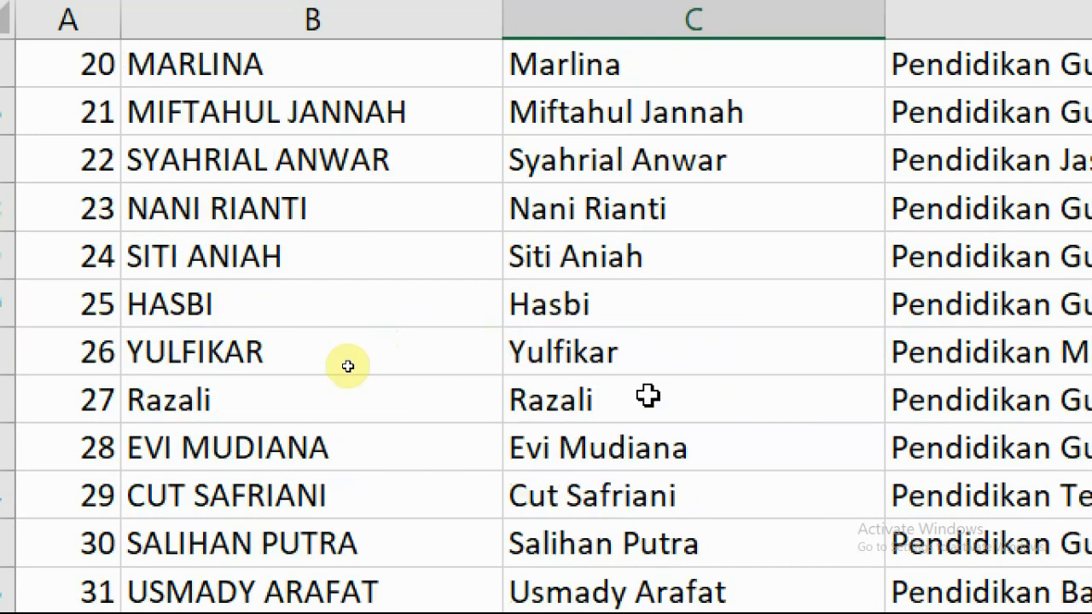
scroll(648, 395, "down", 4)
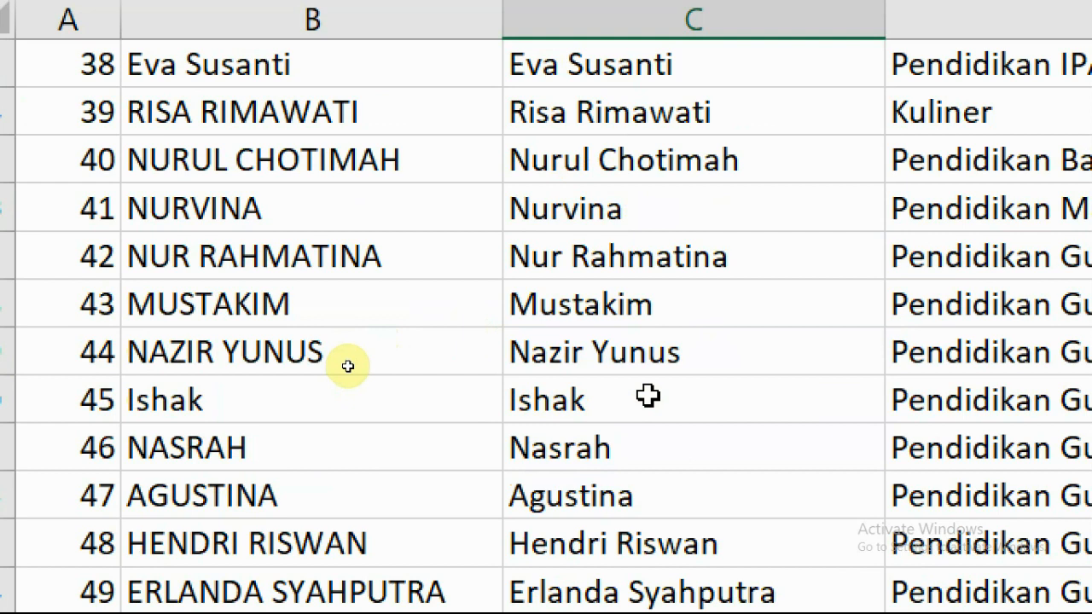
left_click(586, 304)
left_click(599, 354)
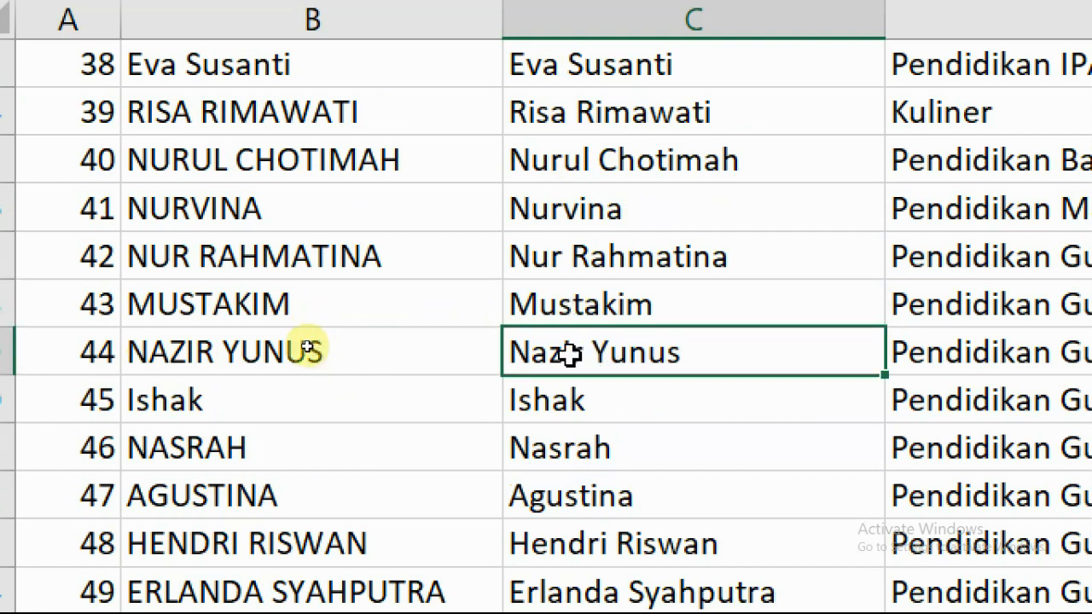
Review the rest of the filled names, then undo the fill with Ctrl+Z.
scroll(629, 376, "down", 4)
scroll(658, 423, "down", 4)
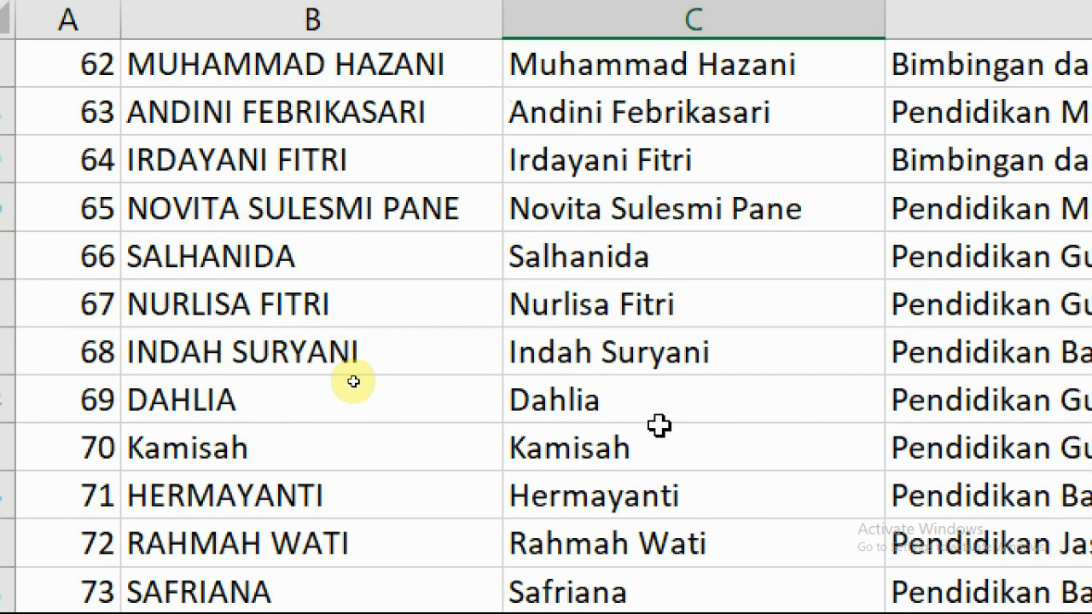
scroll(660, 425, "down", 12)
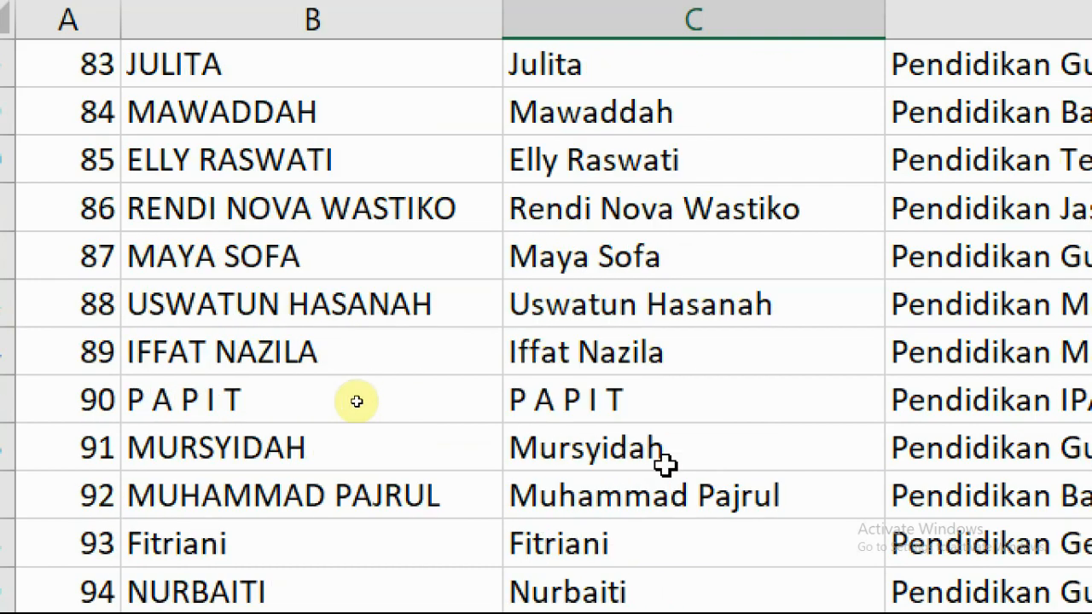
scroll(665, 464, "up", 20)
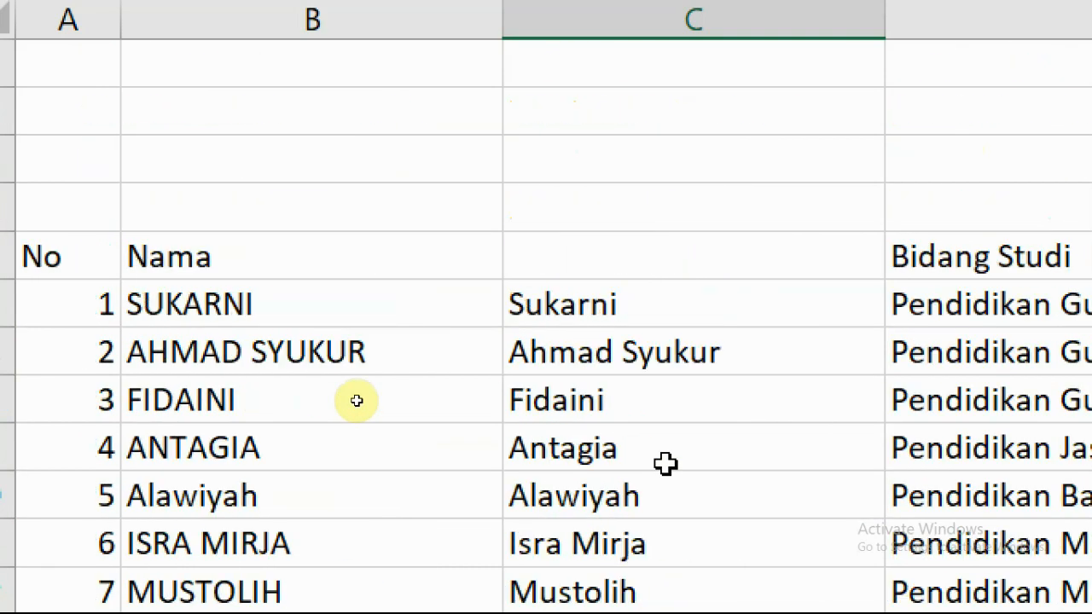
scroll(665, 464, "down", 1)
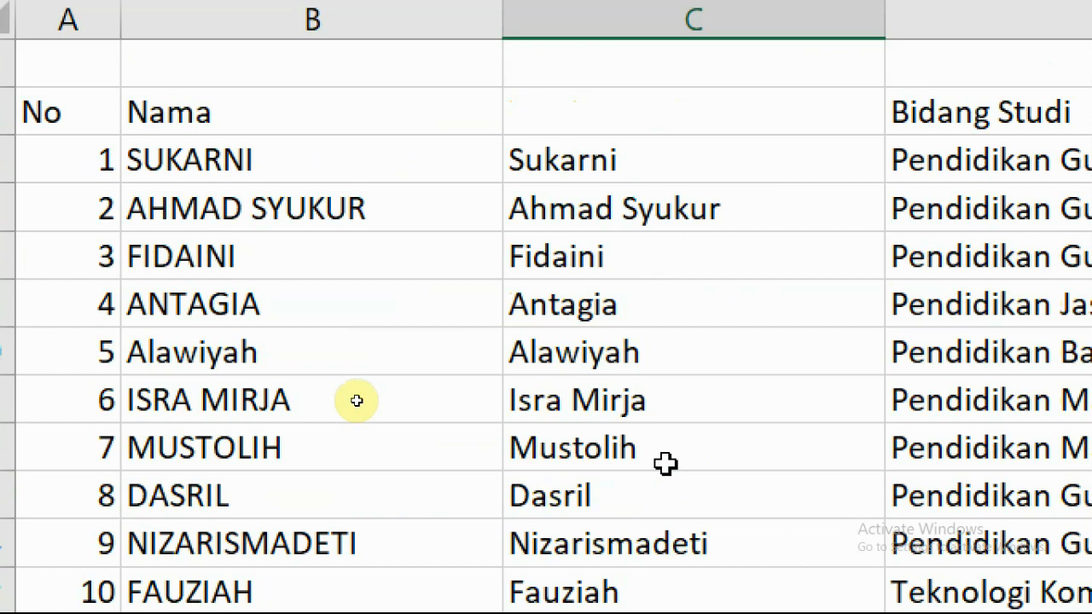
scroll(666, 463, "down", 2)
key("ctrl+z")
scroll(654, 375, "up", 1)
Rebuild C6's formula as =PROPER(B6) so it shows Sukarni.
double_click(644, 305)
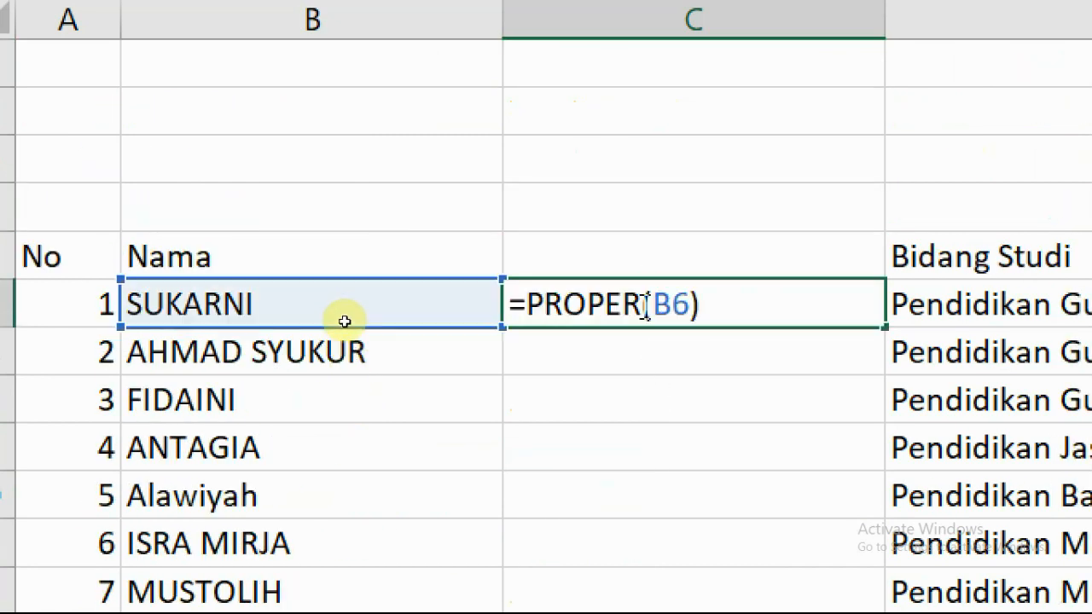
left_click(527, 312)
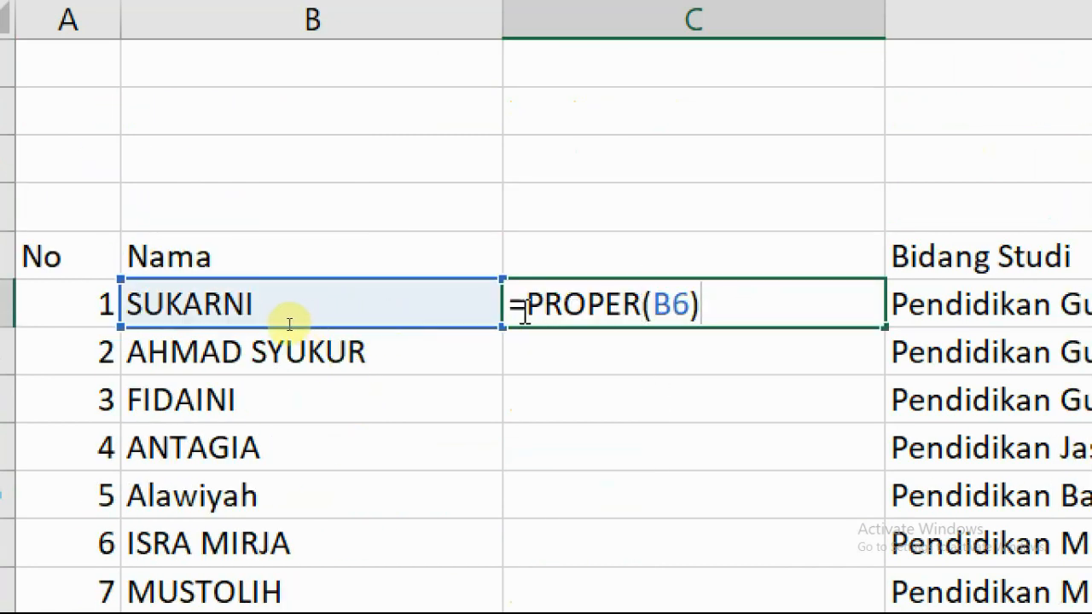
left_click_drag(657, 307, 705, 306)
left_click(738, 308)
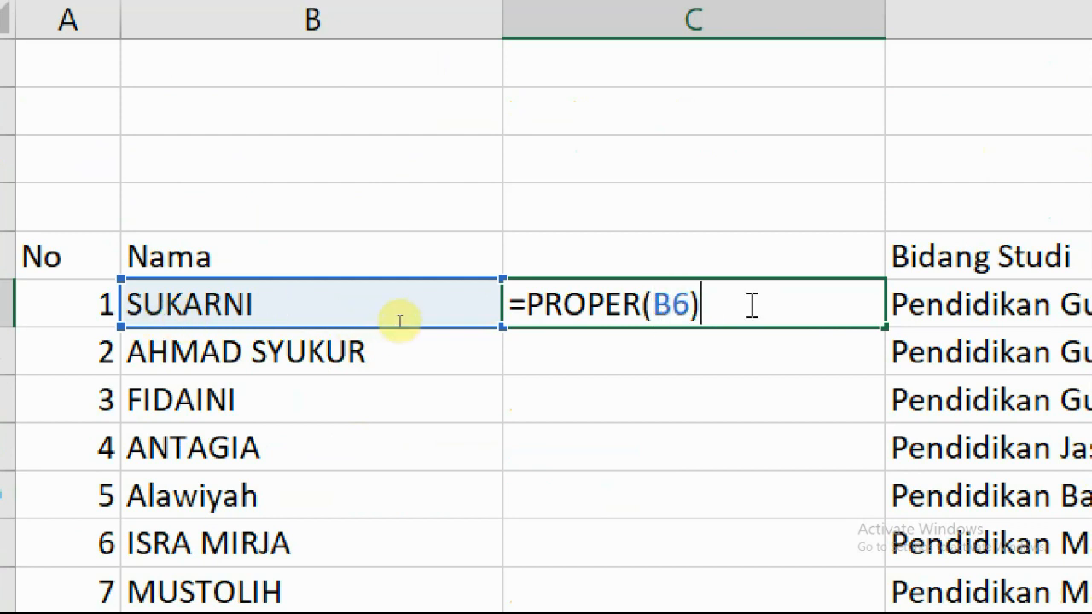
key("BackSpace")
key("BackSpace")
key("BackSpace")
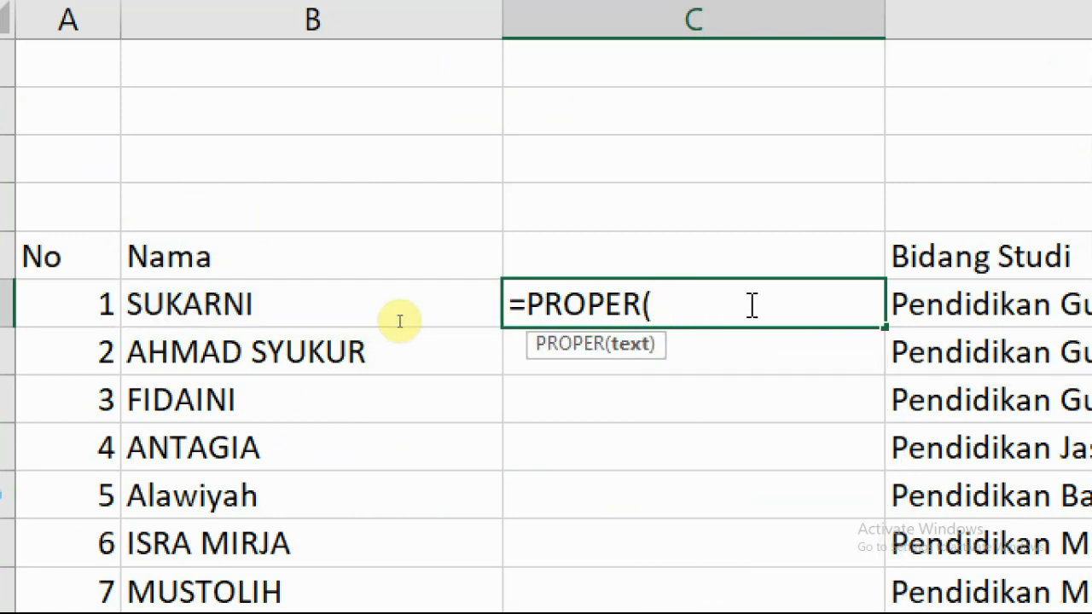
left_click(146, 312)
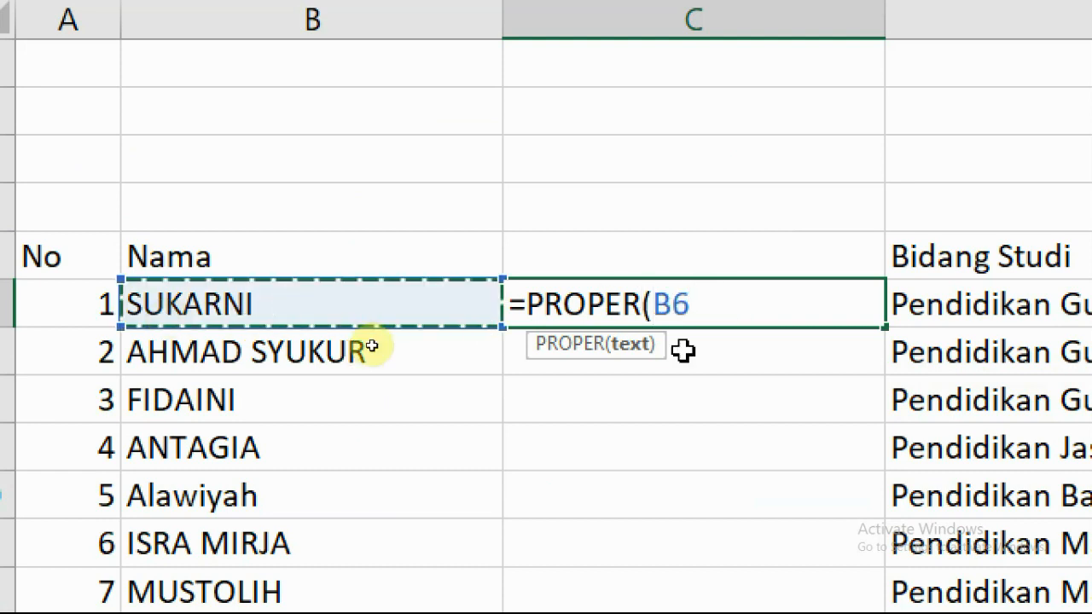
key("Return")
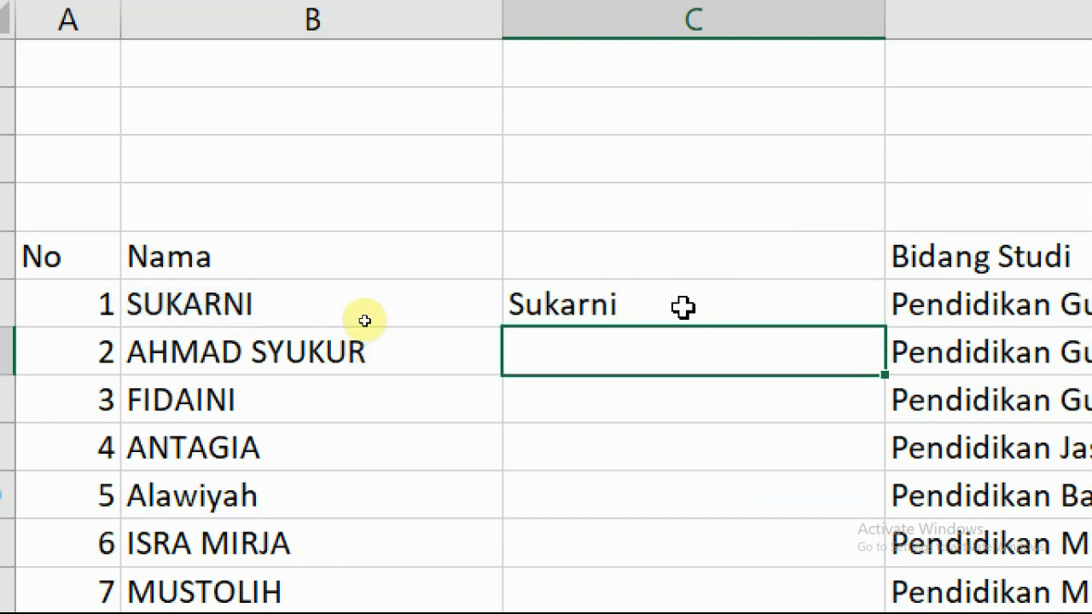
left_click(790, 308)
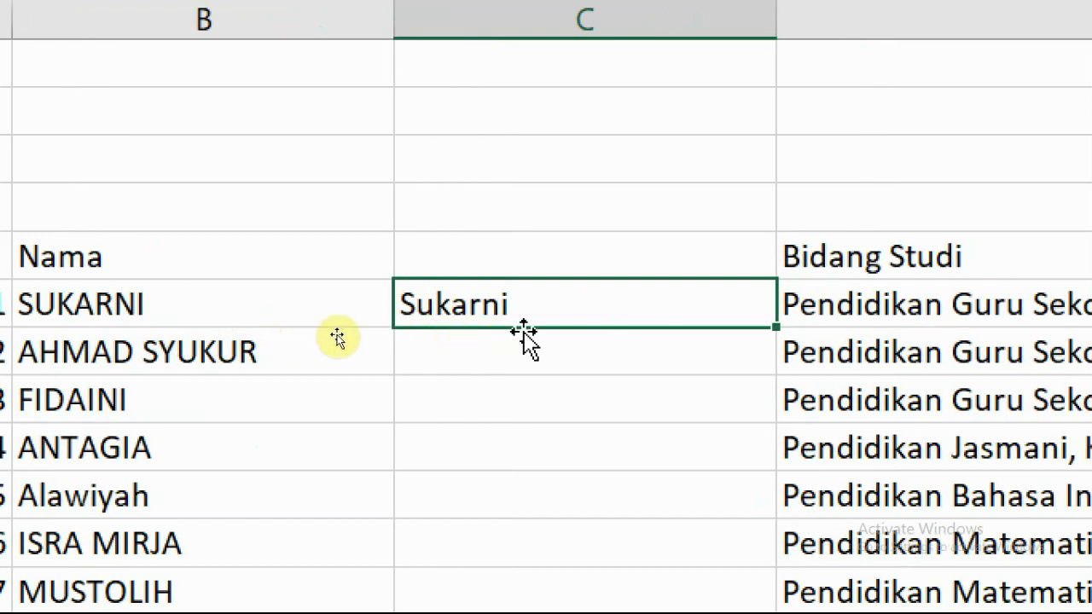
Erase C6's PROPER formula back to just the equals sign.
scroll(497, 441, "down", 2)
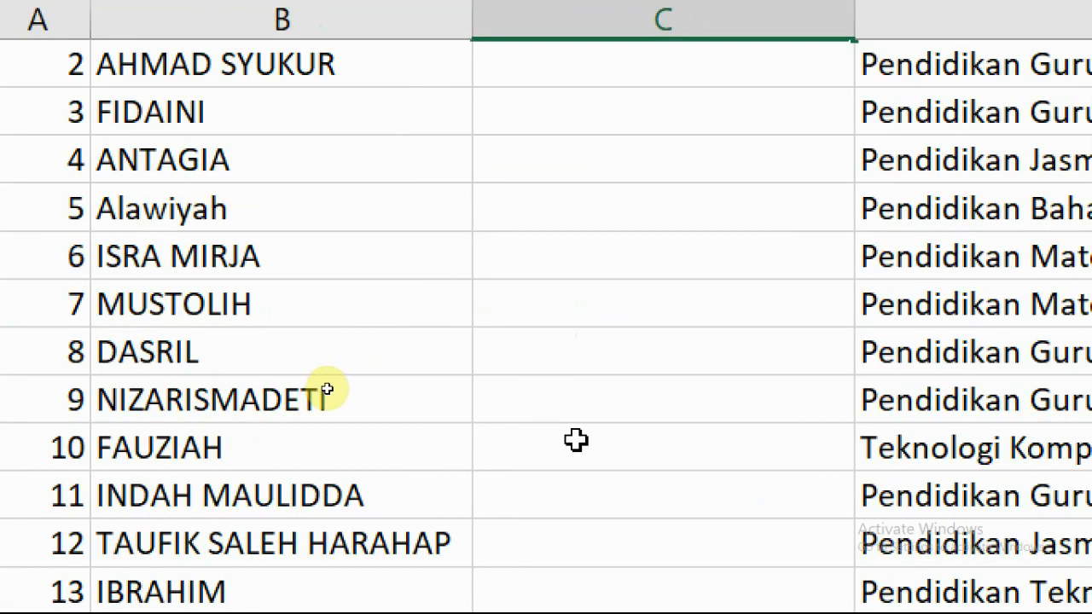
scroll(576, 441, "down", 10)
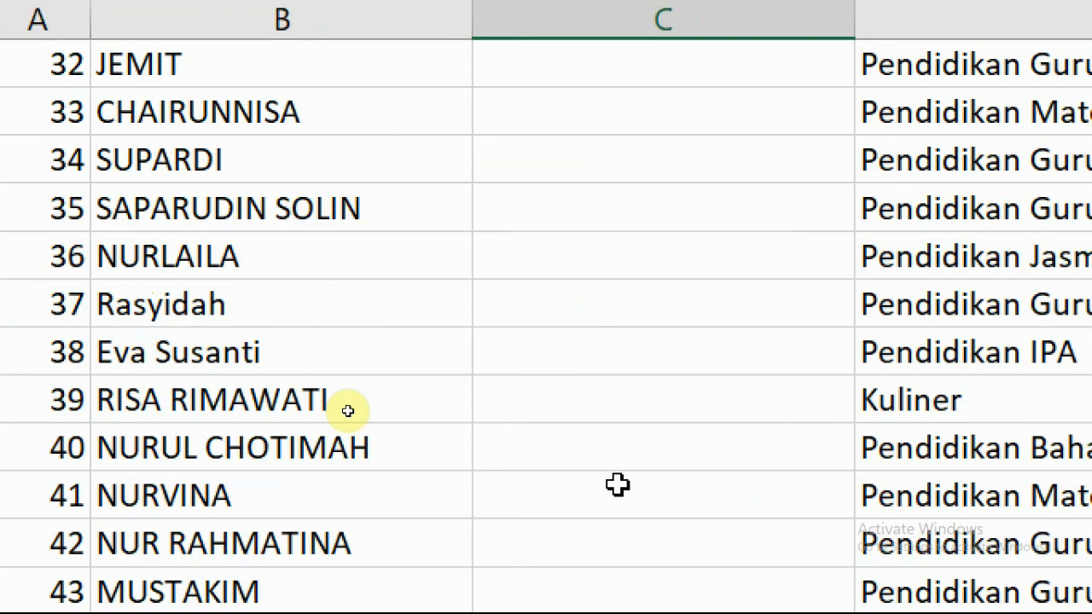
scroll(617, 485, "down", 3)
scroll(617, 484, "up", 13)
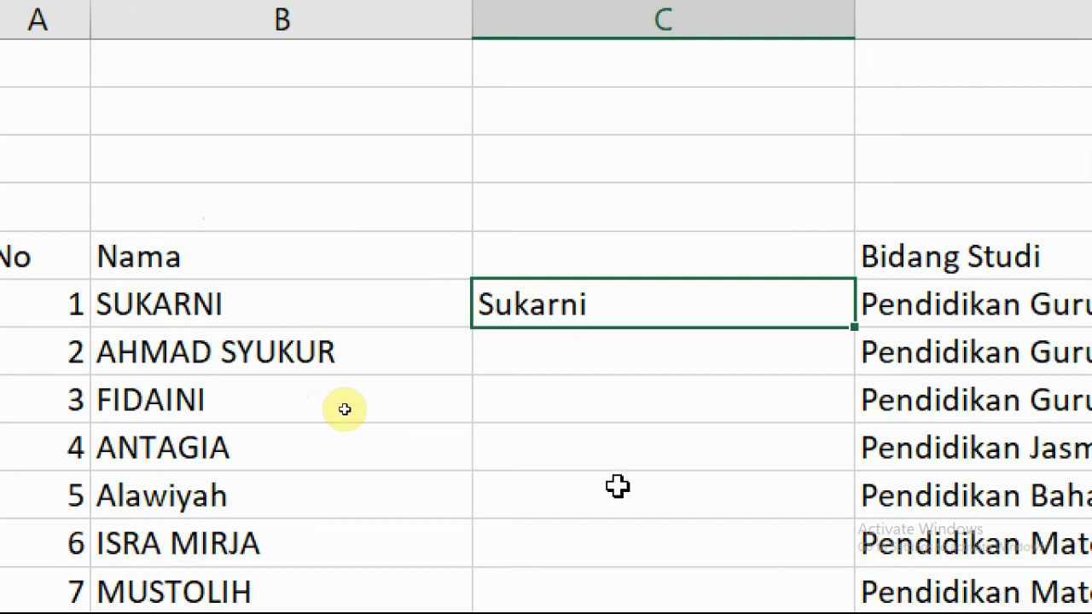
double_click(600, 312)
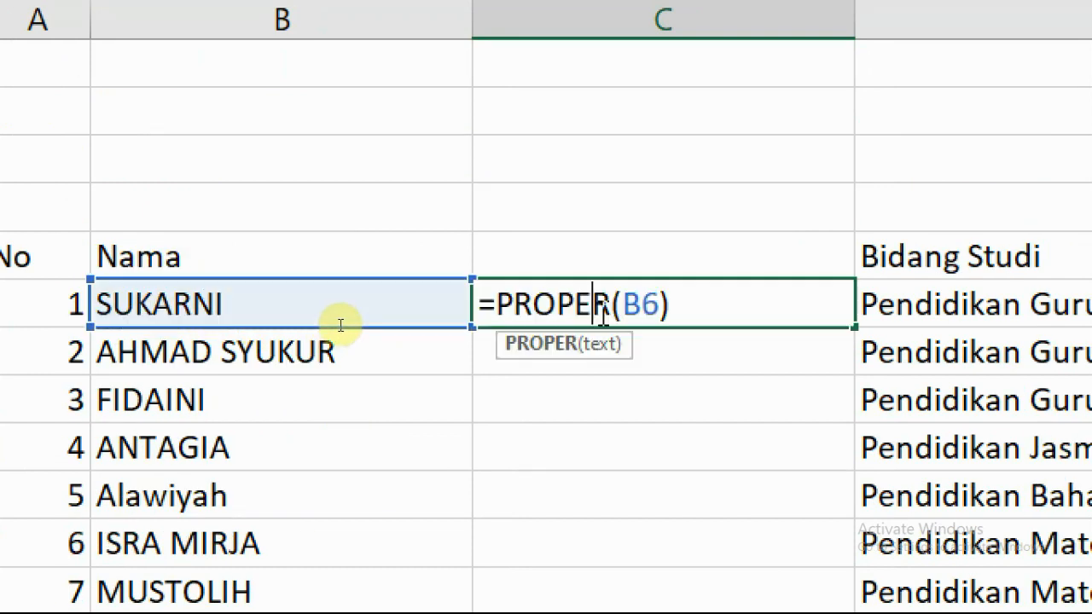
left_click_drag(695, 307, 559, 312)
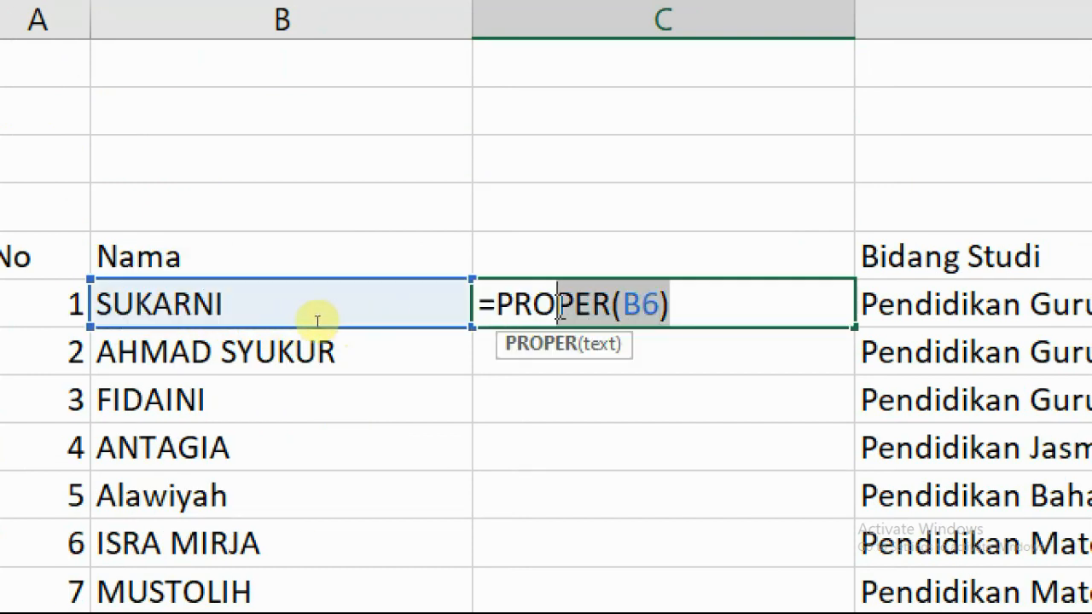
key("BackSpace")
key("BackSpace")
key("BackSpace")
key("BackSpace")
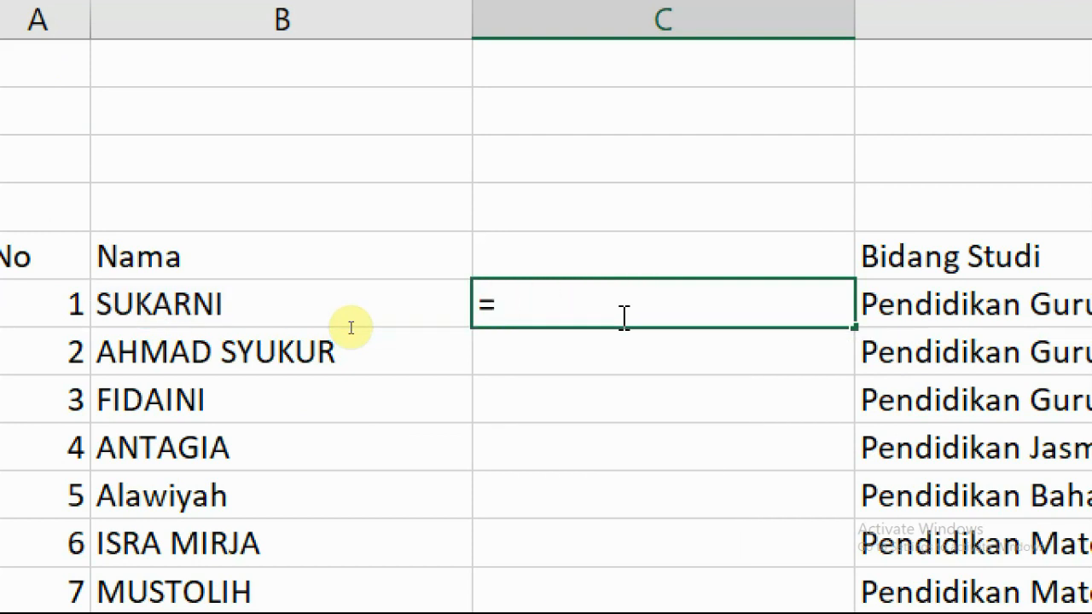
Enter =UPPER(B6) in C6 and fill it down column C.
type("upper")
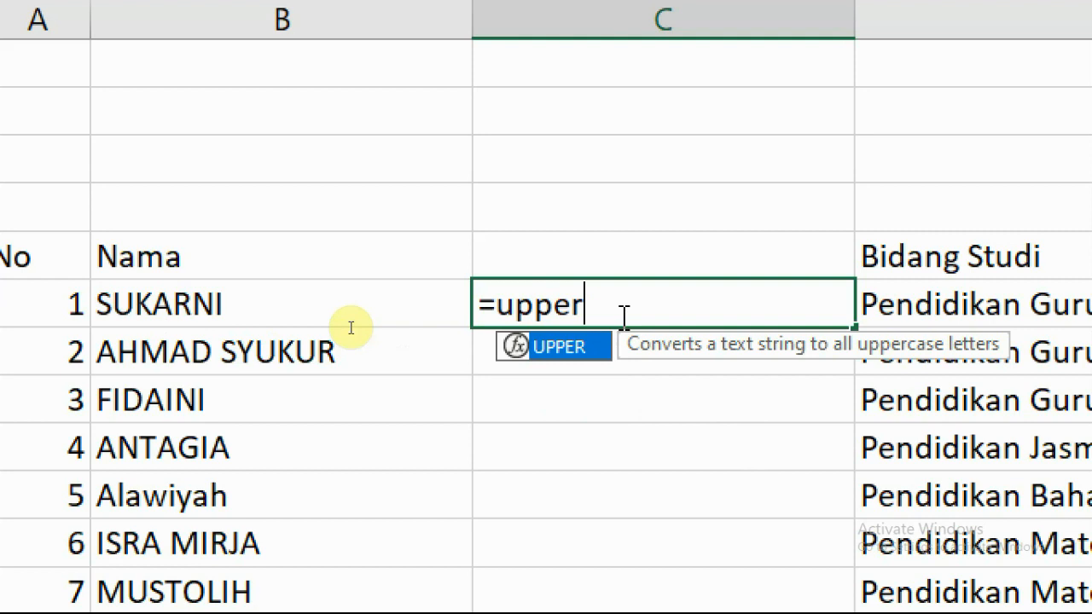
type("(")
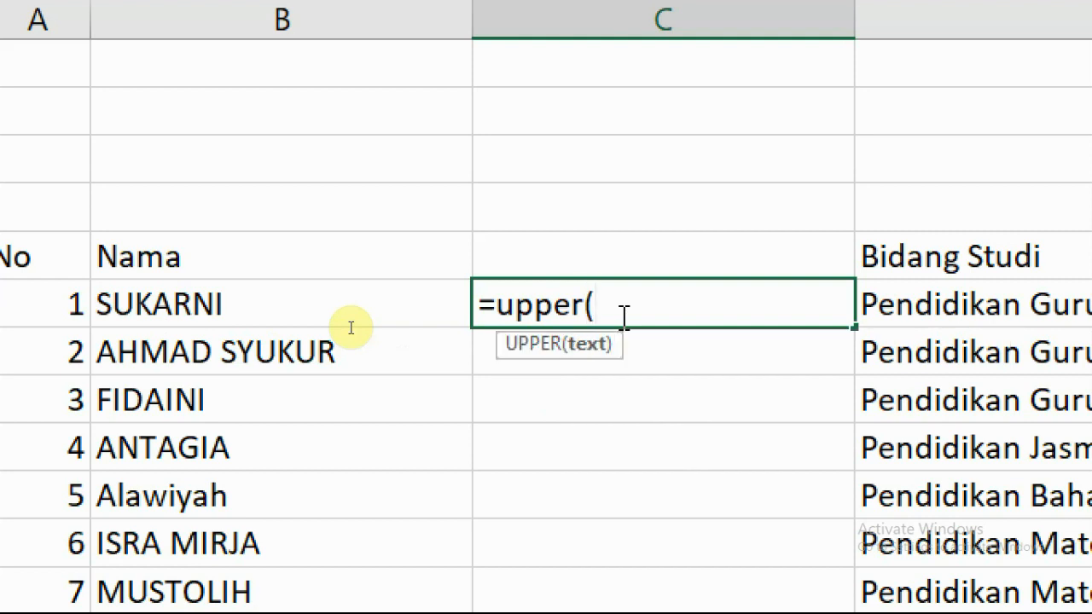
left_click(164, 315)
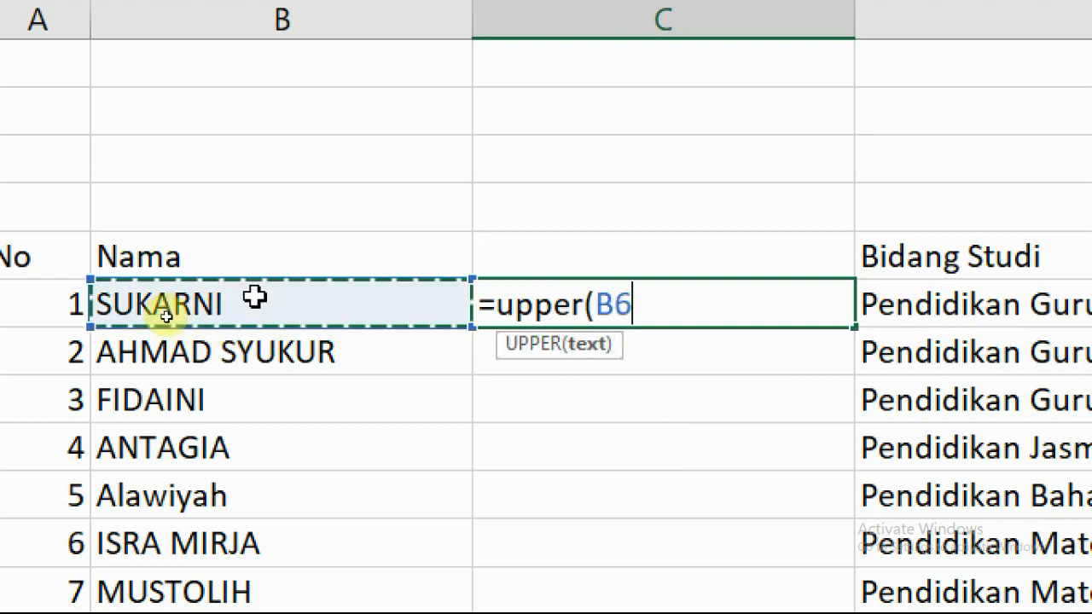
key("Return")
left_click(731, 304)
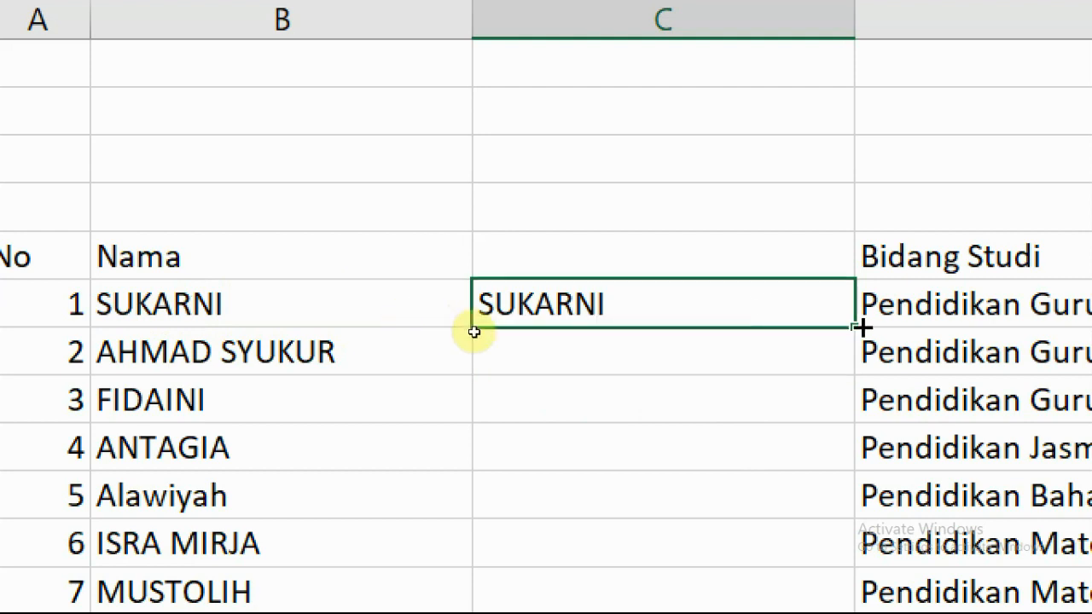
double_click(857, 328)
left_click(622, 361)
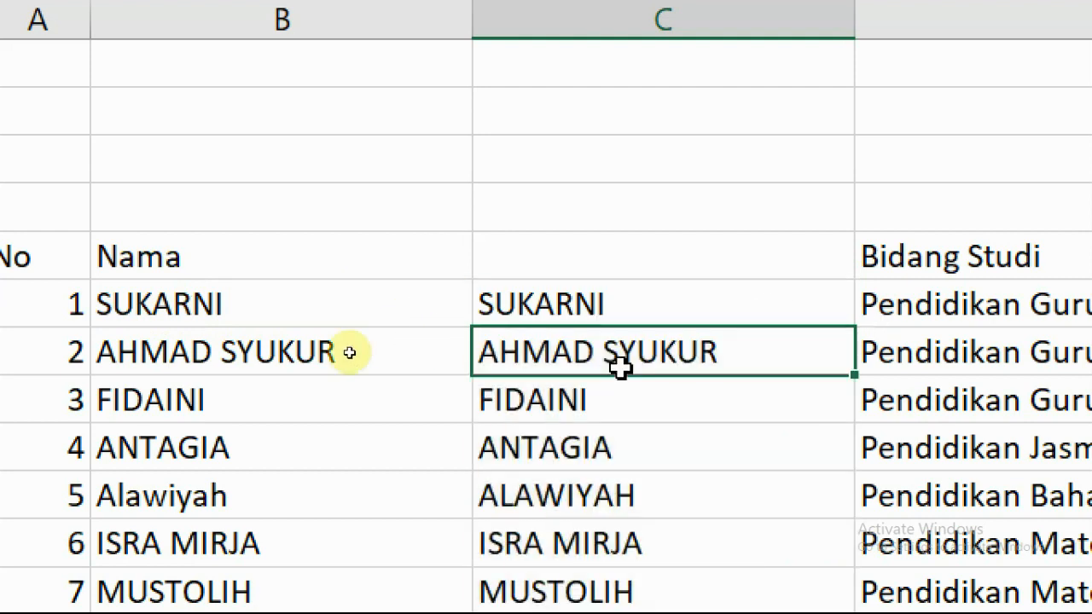
Compare the mixed-case Razali in B32 with the uppercase RAZALI in C32.
scroll(624, 367, "down", 7)
scroll(627, 376, "down", 3)
scroll(627, 375, "up", 1)
scroll(403, 347, "left", 1)
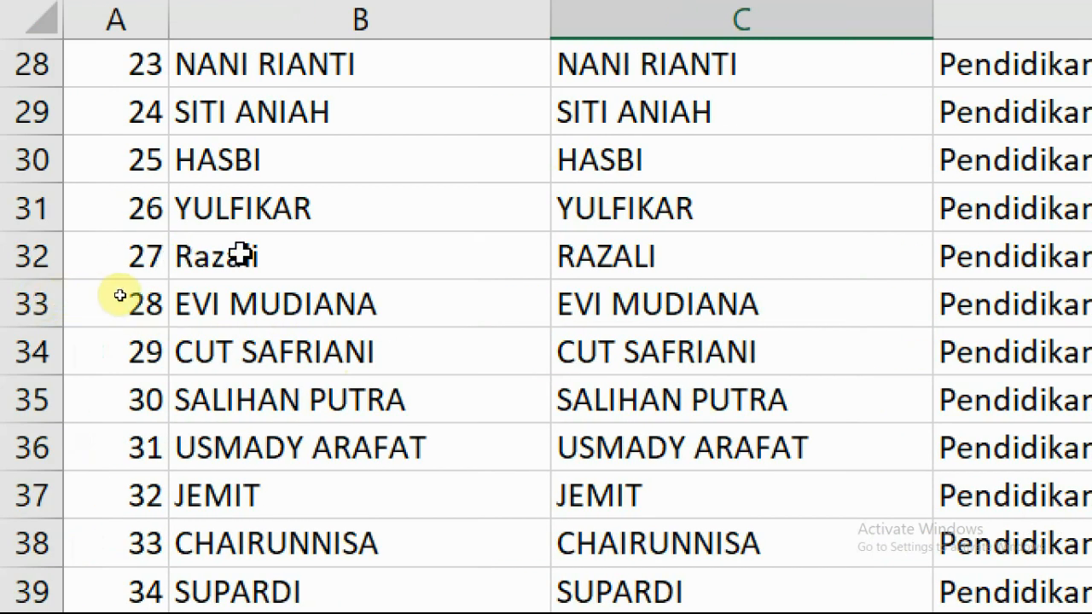
left_click(175, 249)
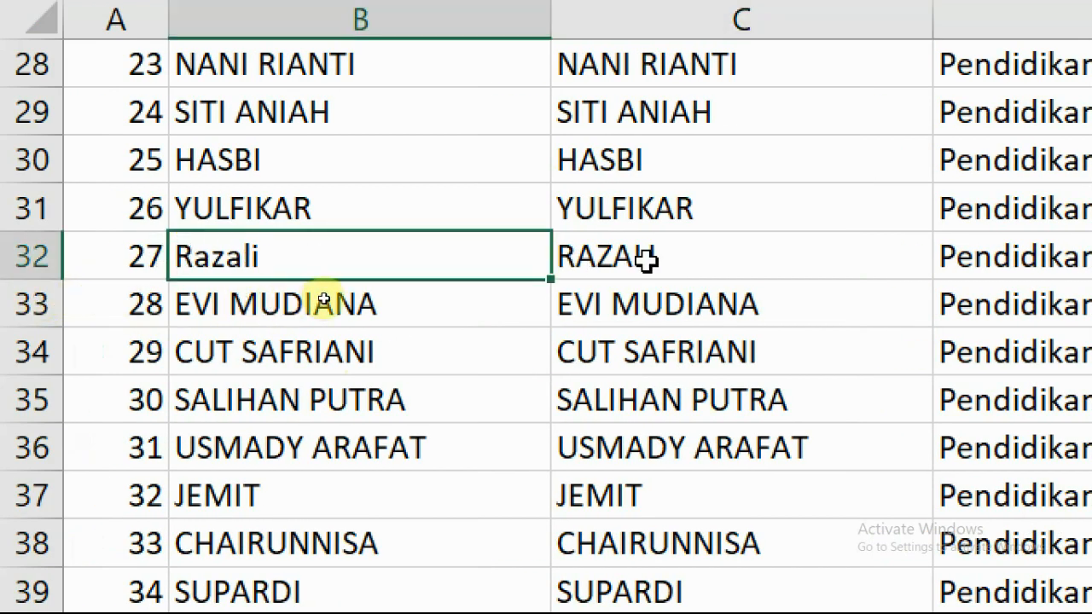
left_click(597, 256)
Undo the uppercase fill so only C6 keeps SUKARNI.
scroll(665, 409, "down", 12)
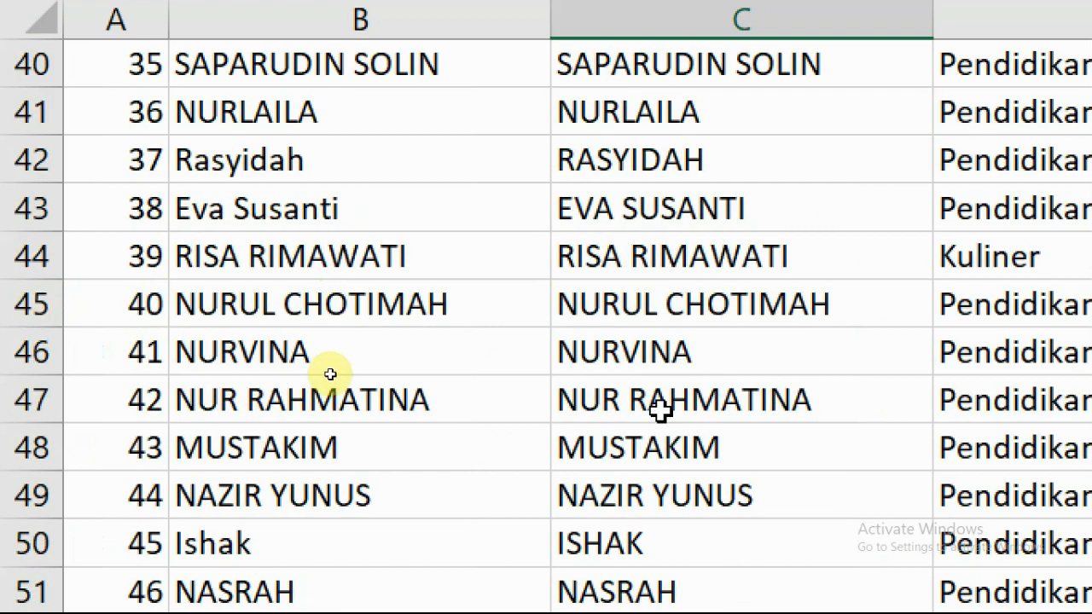
scroll(674, 418, "down", 9)
scroll(734, 443, "up", 20)
scroll(745, 478, "up", 10)
scroll(745, 469, "down", 1)
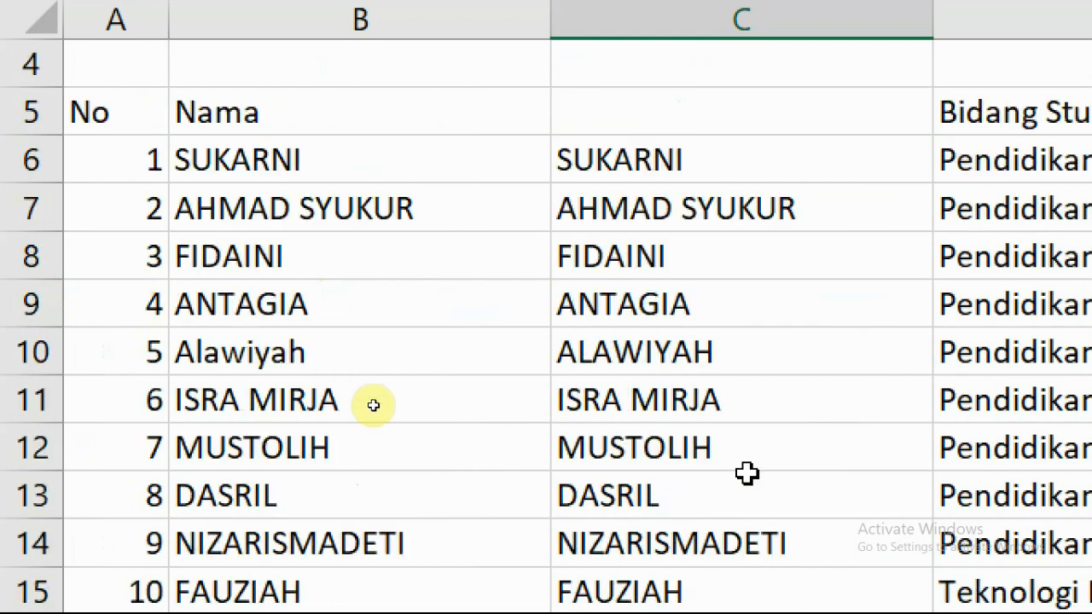
scroll(746, 465, "up", 1)
key("ctrl+z")
scroll(747, 460, "up", 2)
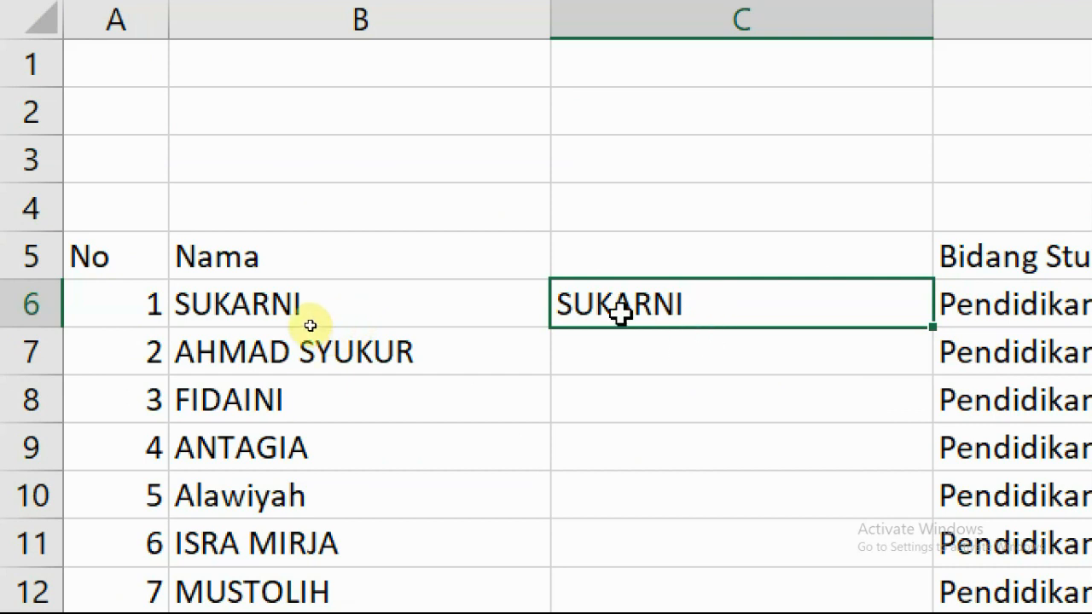
left_click(639, 363)
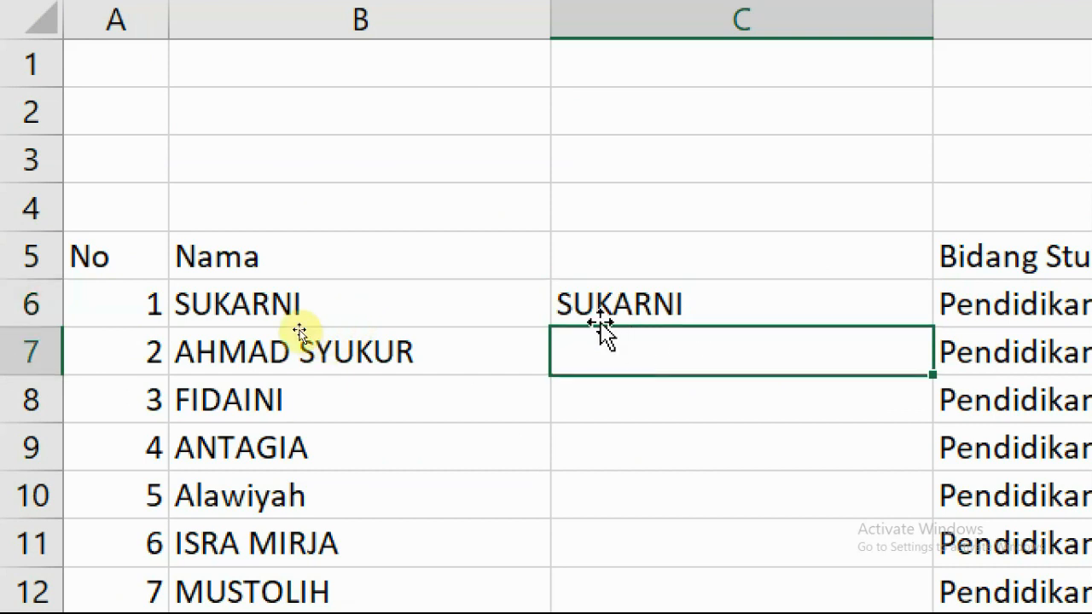
Change C6's formula to =LOWER(B6) so it shows sukarni.
left_click(595, 296)
double_click(595, 299)
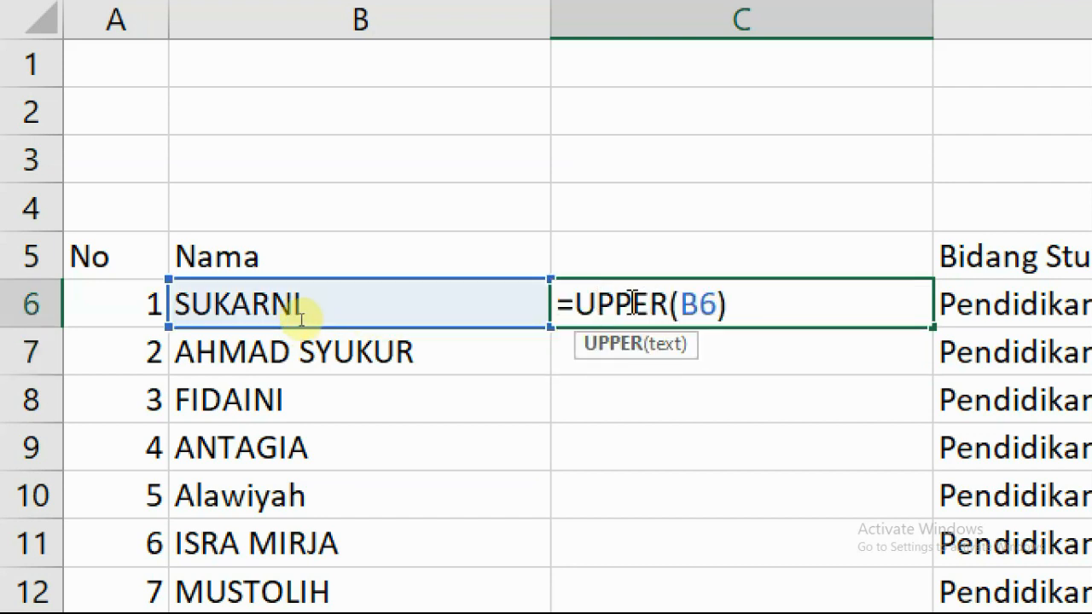
left_click_drag(578, 305, 810, 304)
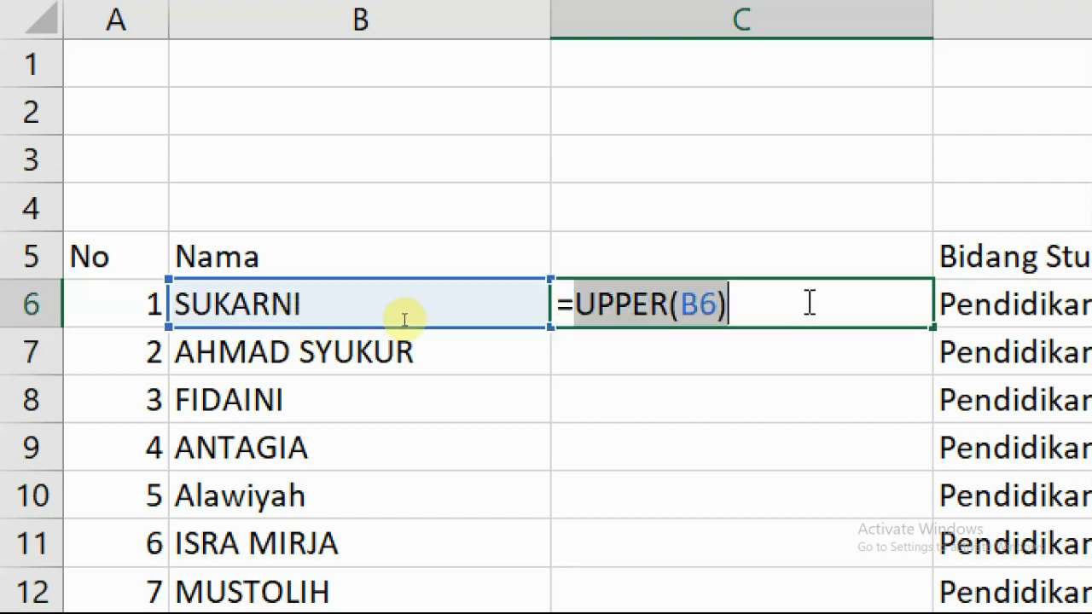
type("lower")
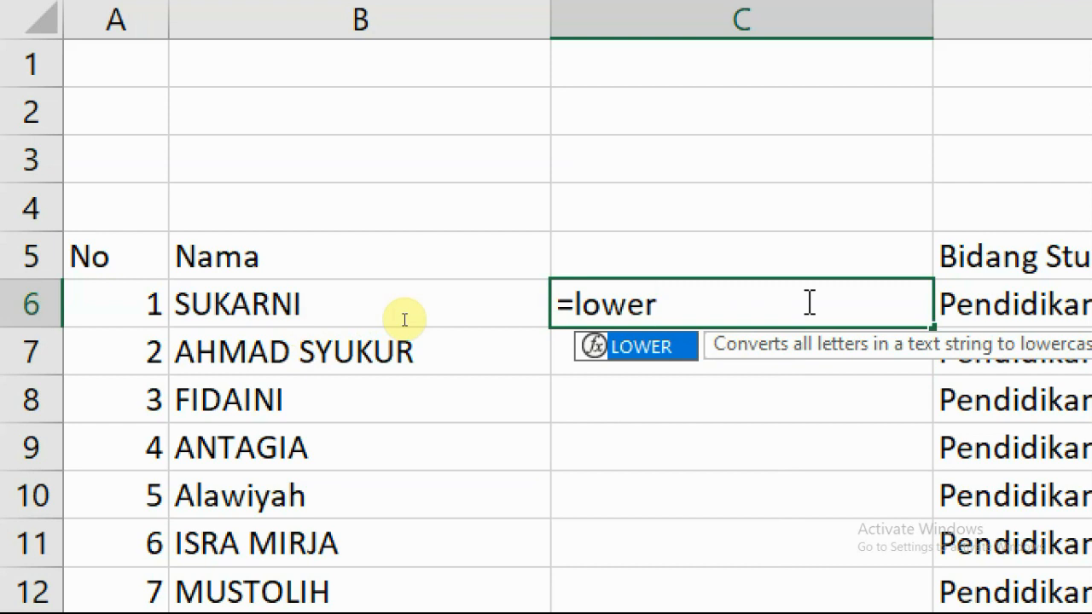
type("(")
left_click(356, 313)
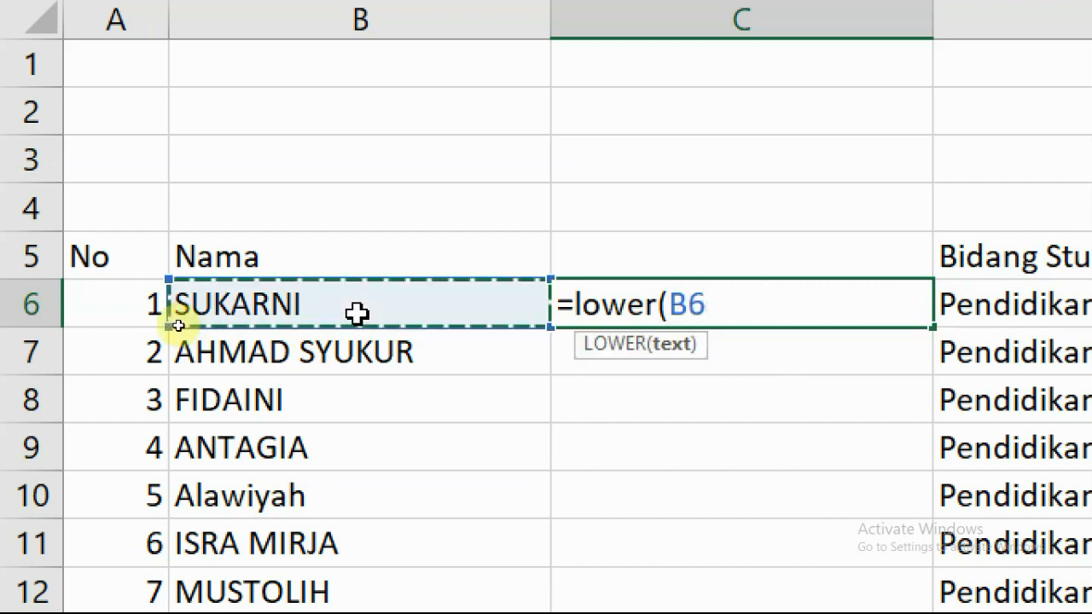
key("Return")
Fill the LOWER formula down column C, check it, then undo the fill.
left_click(760, 314)
scroll(853, 324, "right", 1)
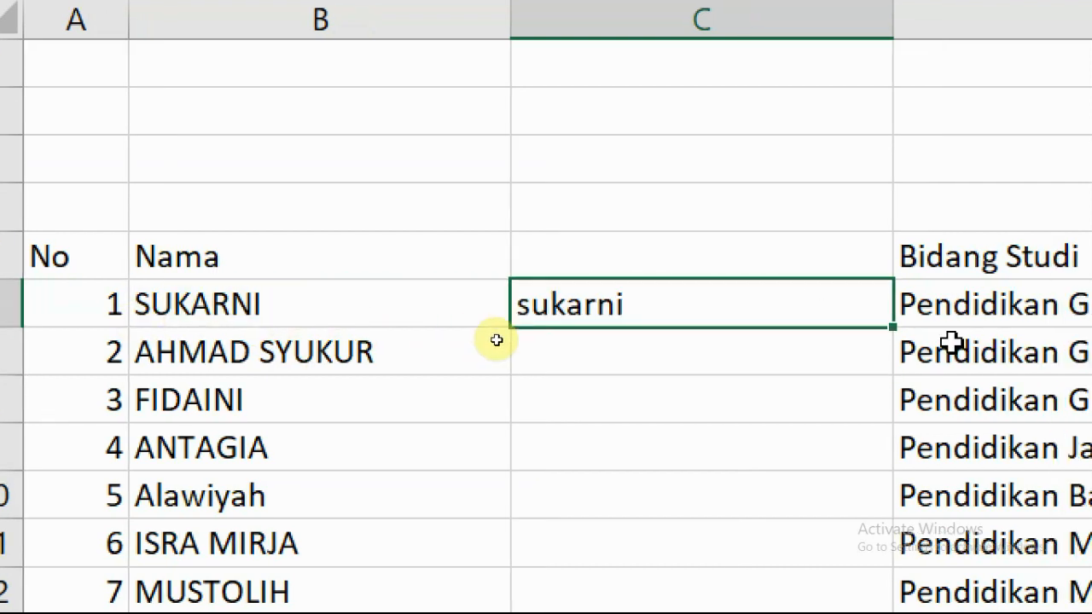
double_click(889, 323)
left_click(699, 356)
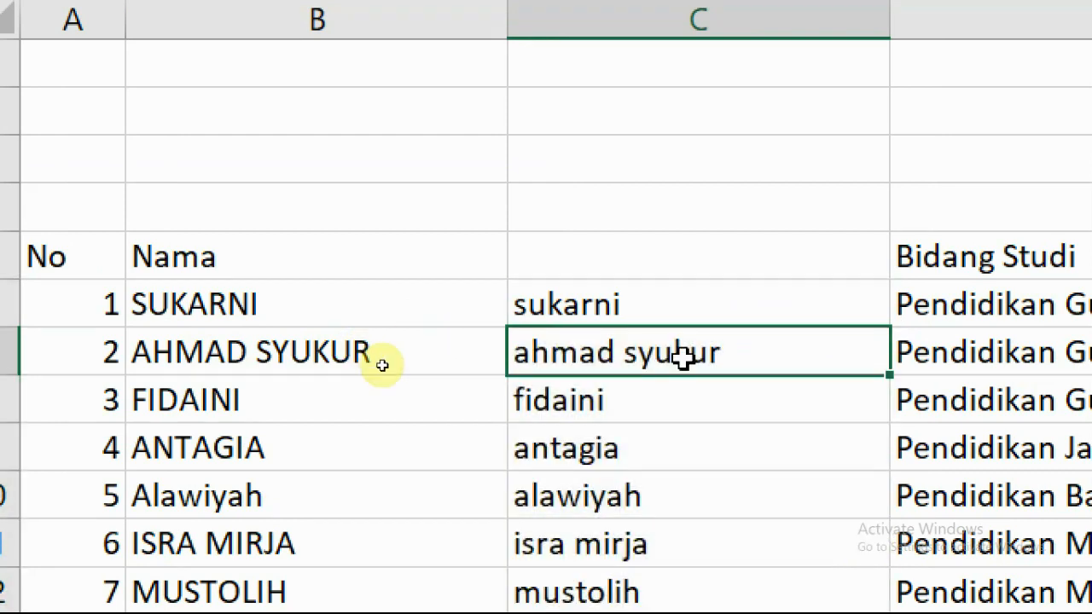
scroll(726, 415, "down", 3)
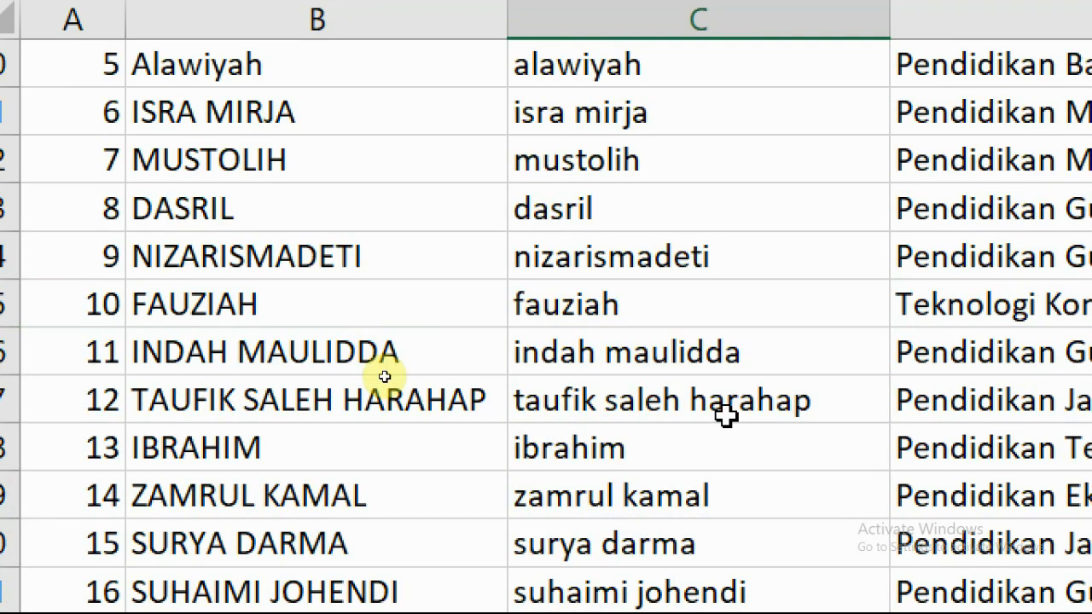
scroll(726, 415, "up", 3)
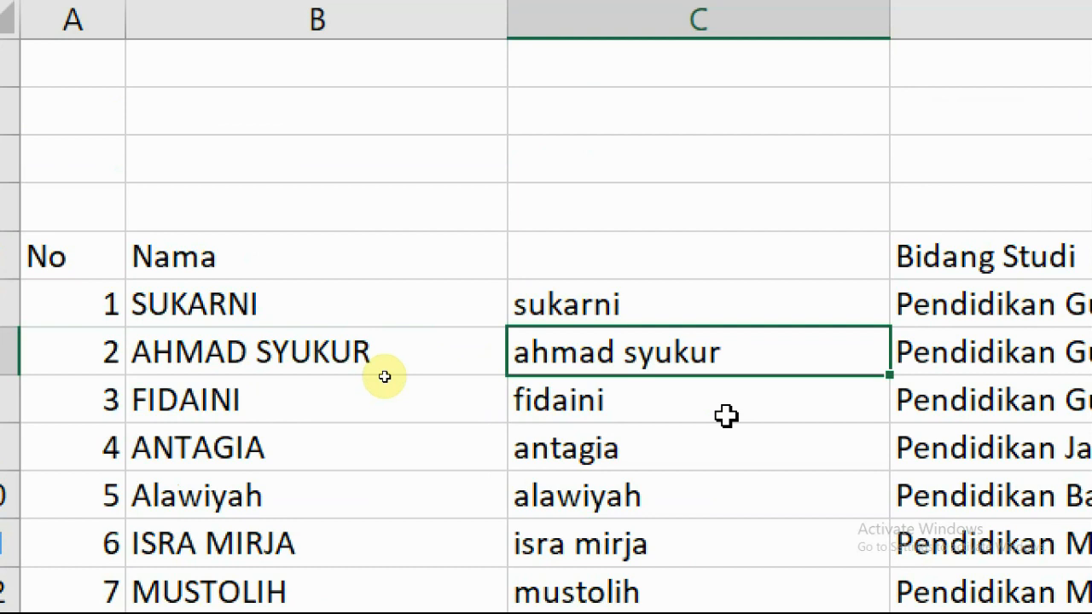
key("ctrl+z")
Change C6's formula back to =PROPER(B6).
double_click(588, 304)
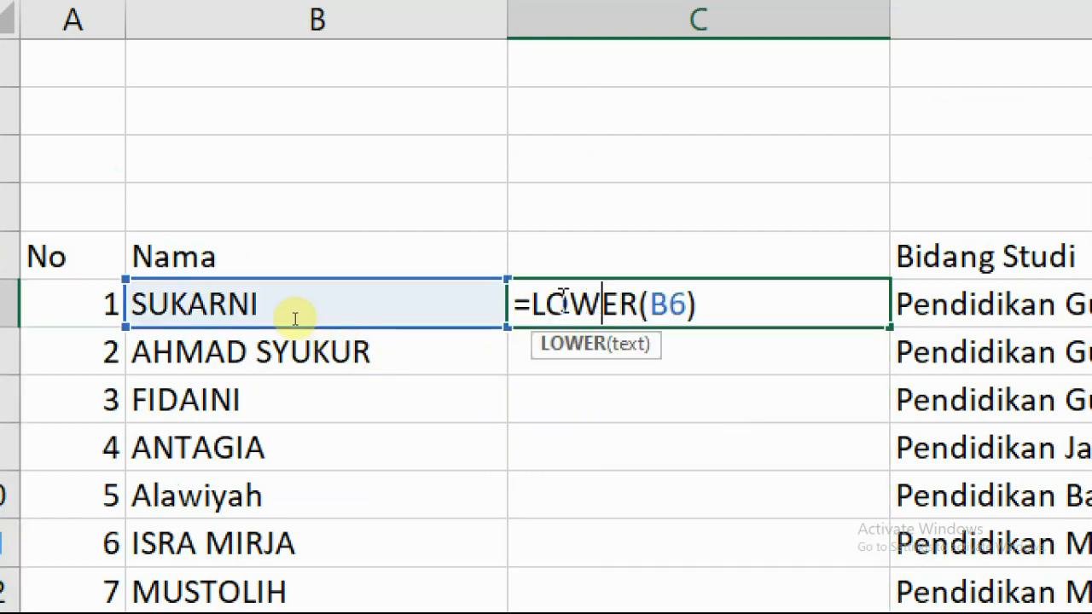
left_click_drag(534, 304, 702, 307)
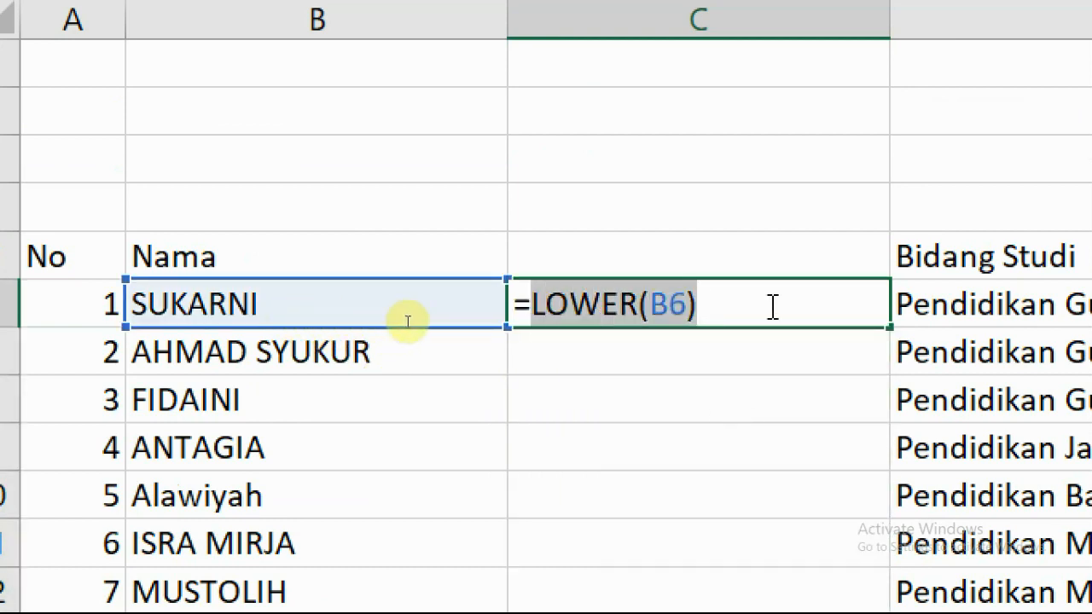
type("proper(")
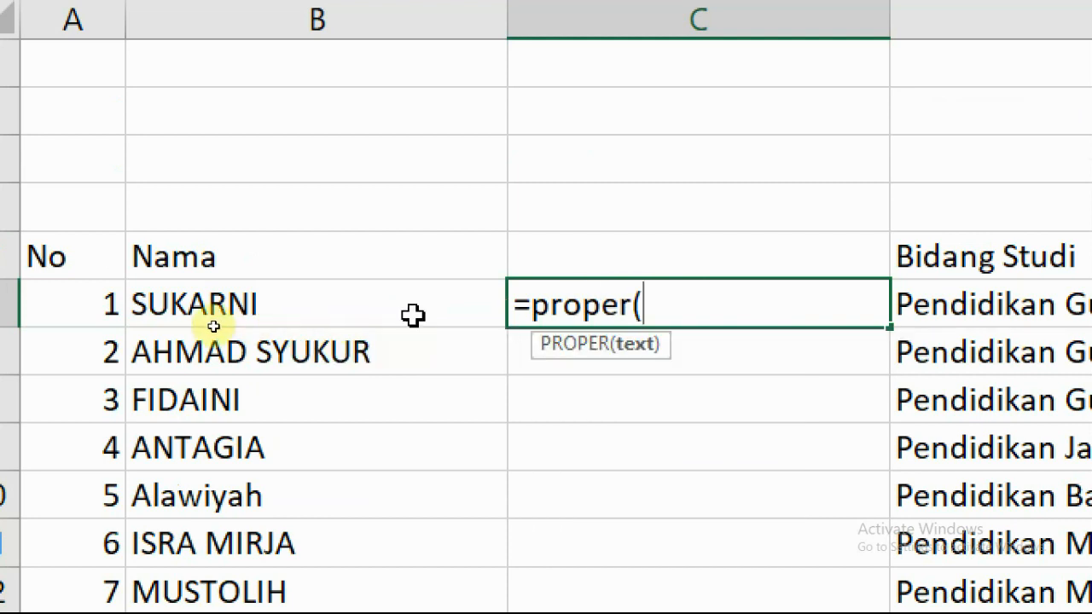
left_click(281, 311)
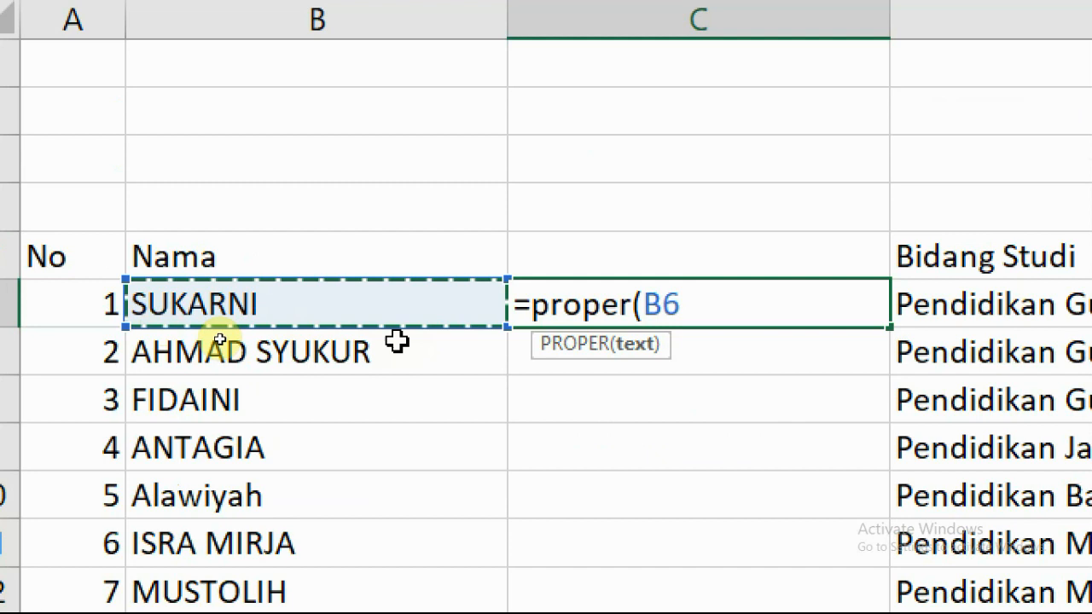
key("Return")
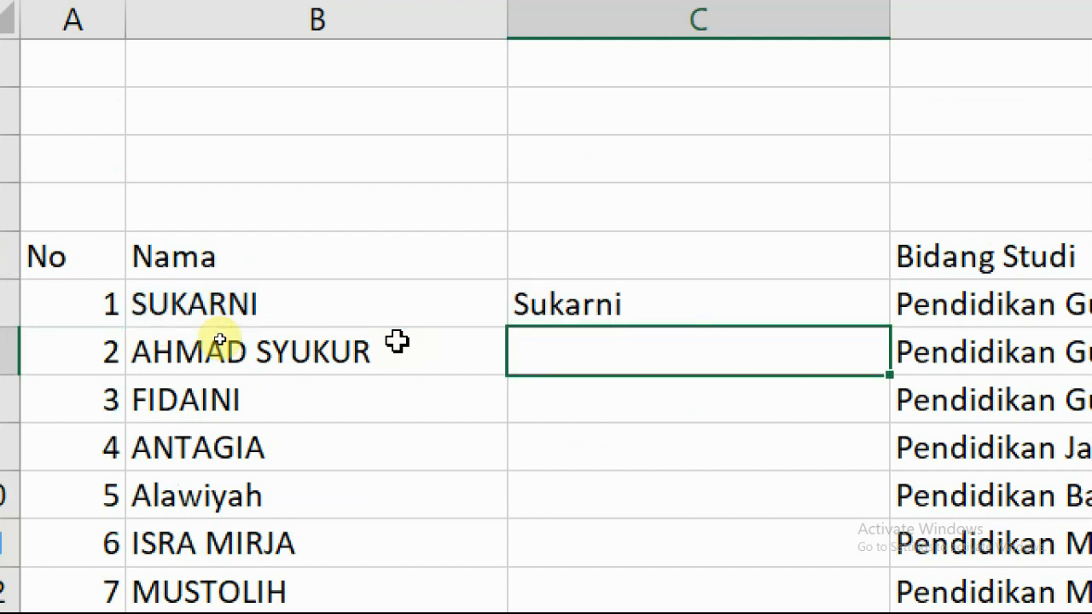
left_click(728, 305)
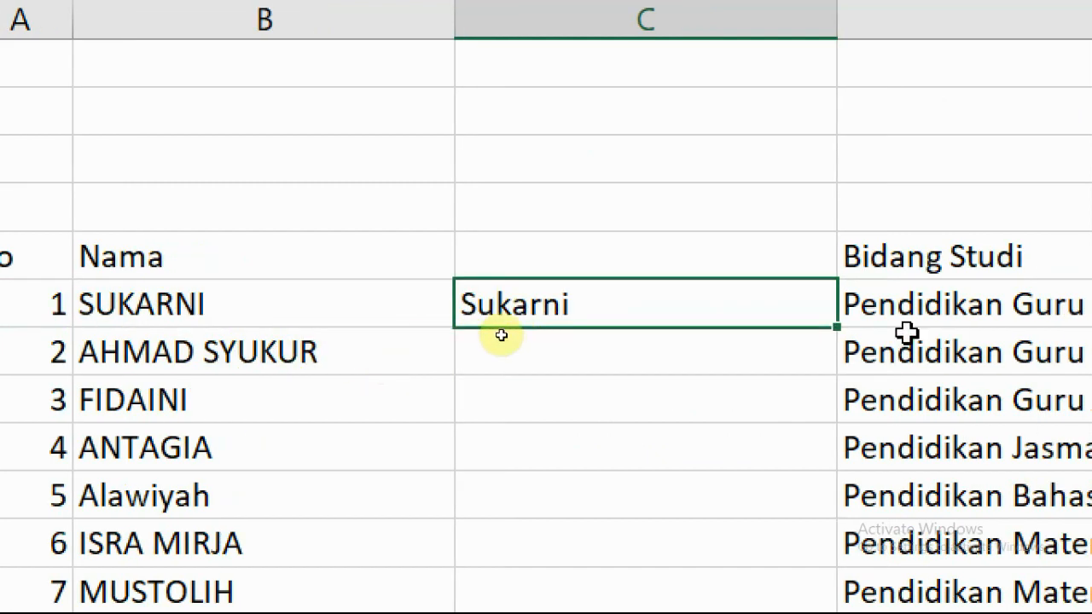
double_click(840, 327)
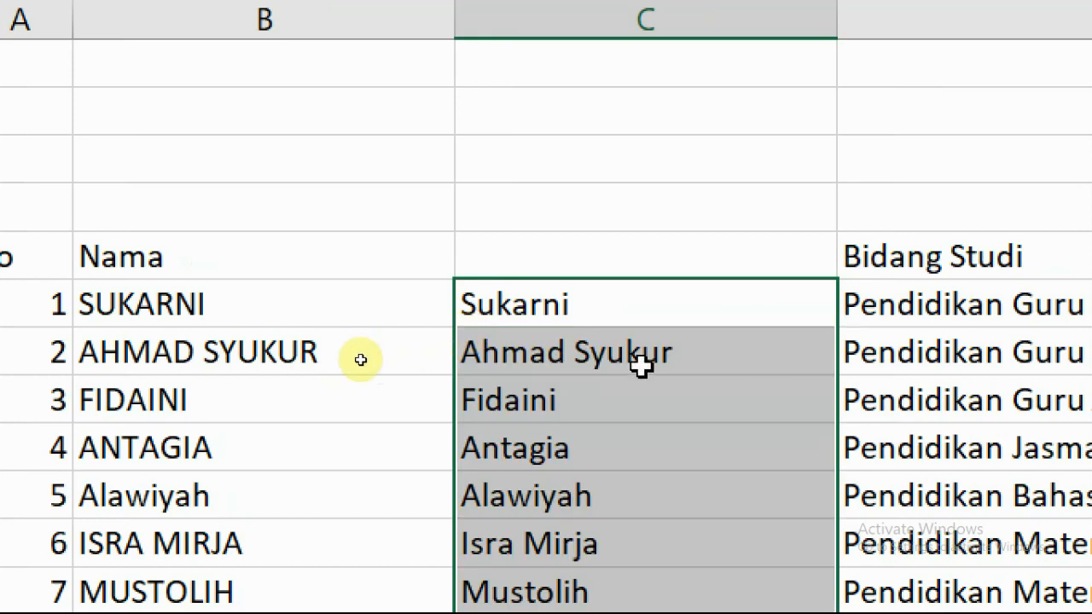
scroll(675, 393, "down", 20)
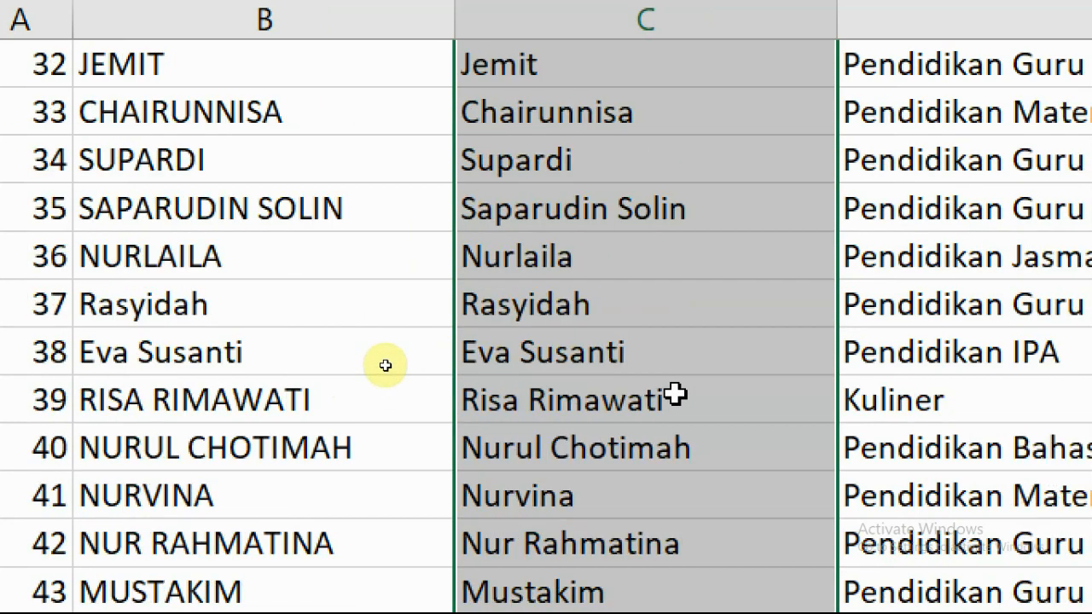
scroll(674, 394, "down", 3)
left_click(675, 393)
scroll(674, 393, "down", 5)
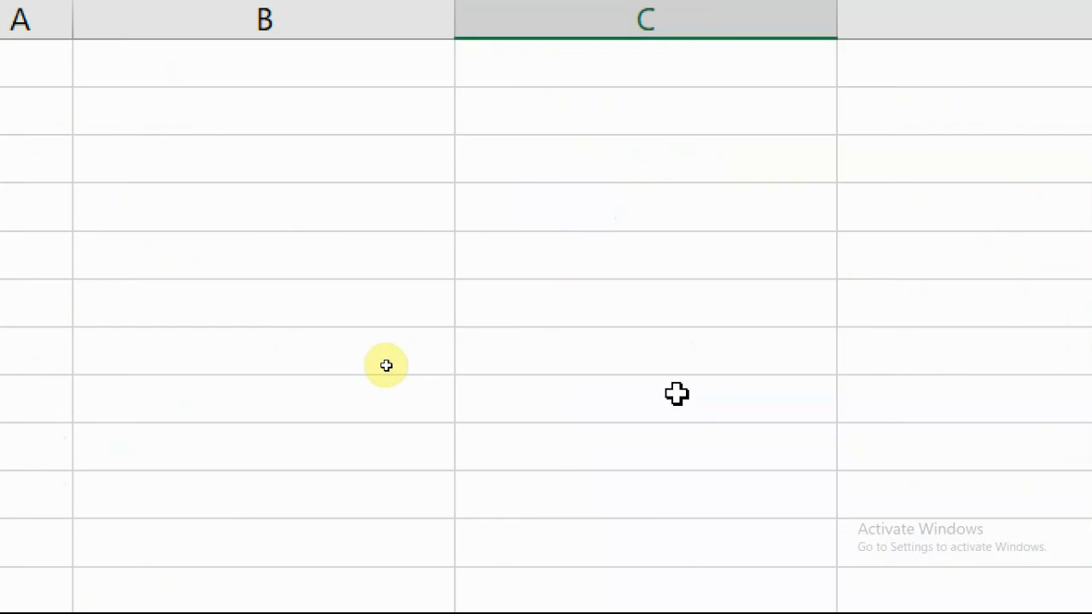
scroll(676, 393, "up", 20)
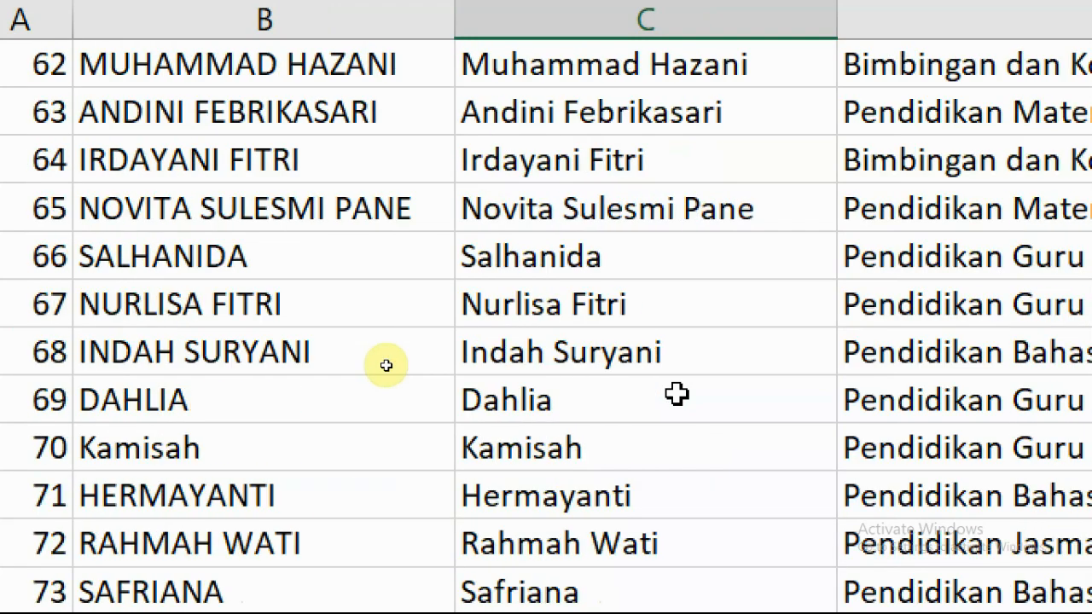
scroll(677, 394, "up", 12)
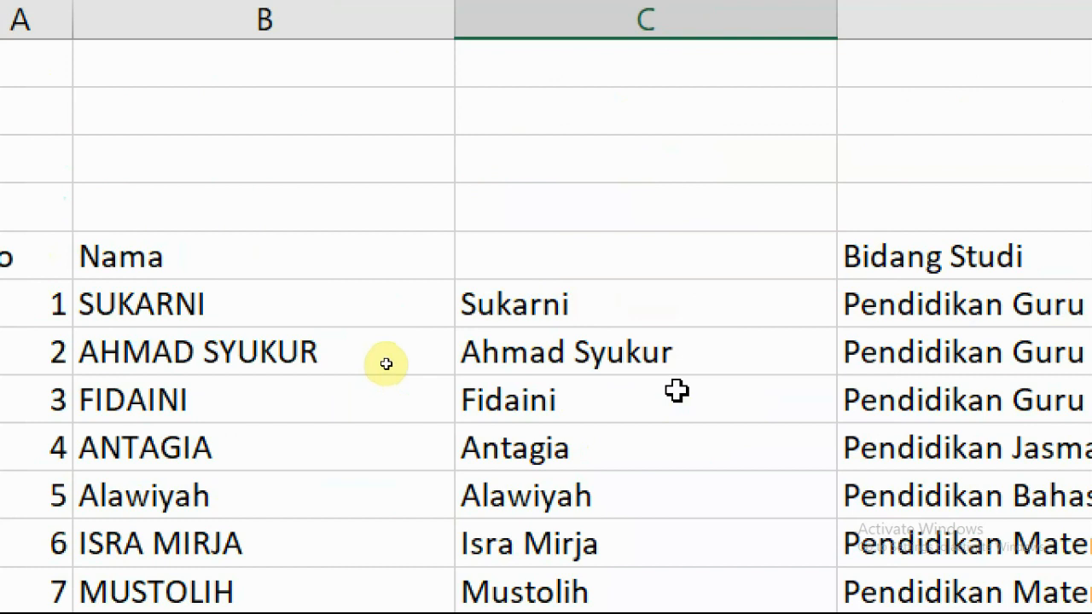
Select the proper-case names in column C from Sukarni down the whole list.
left_click(522, 307)
left_click_drag(522, 307, 522, 402)
left_click(538, 227)
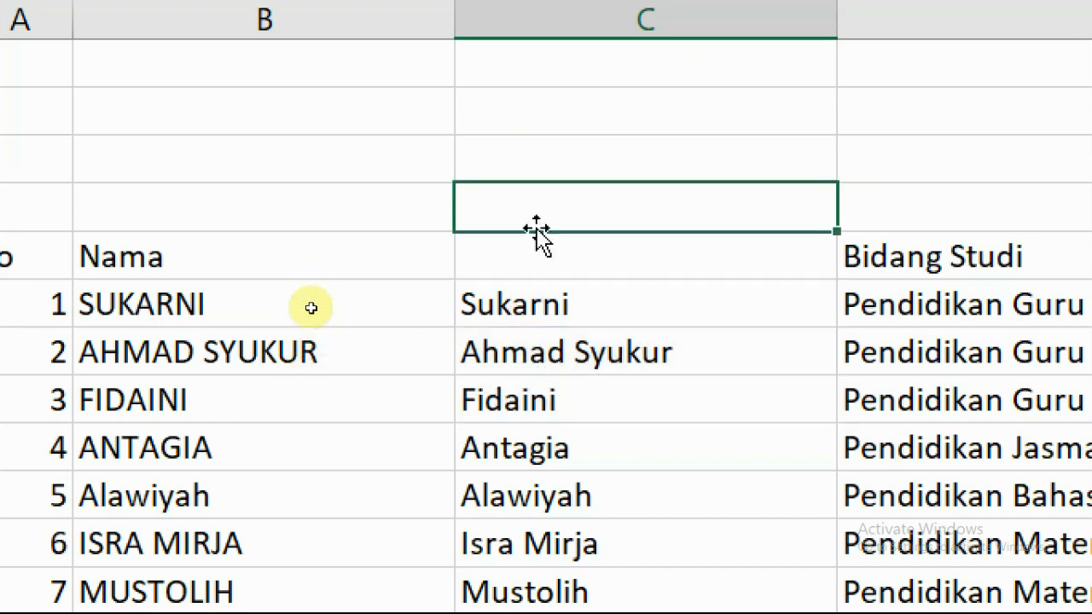
left_click_drag(522, 305, 521, 446)
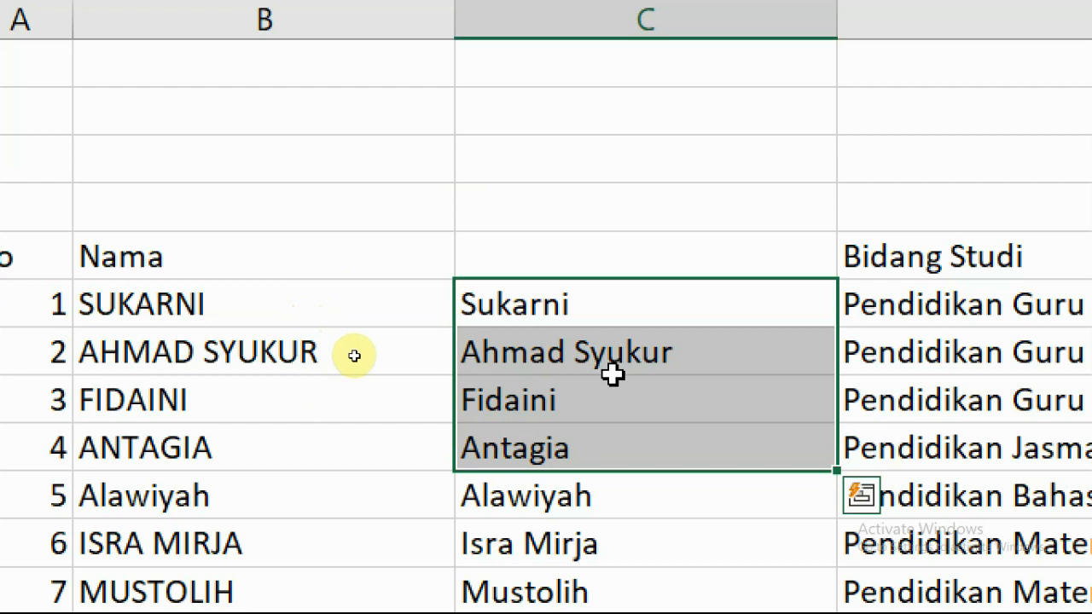
key("shift+Down")
key("shift+Down")
key("shift+Down")
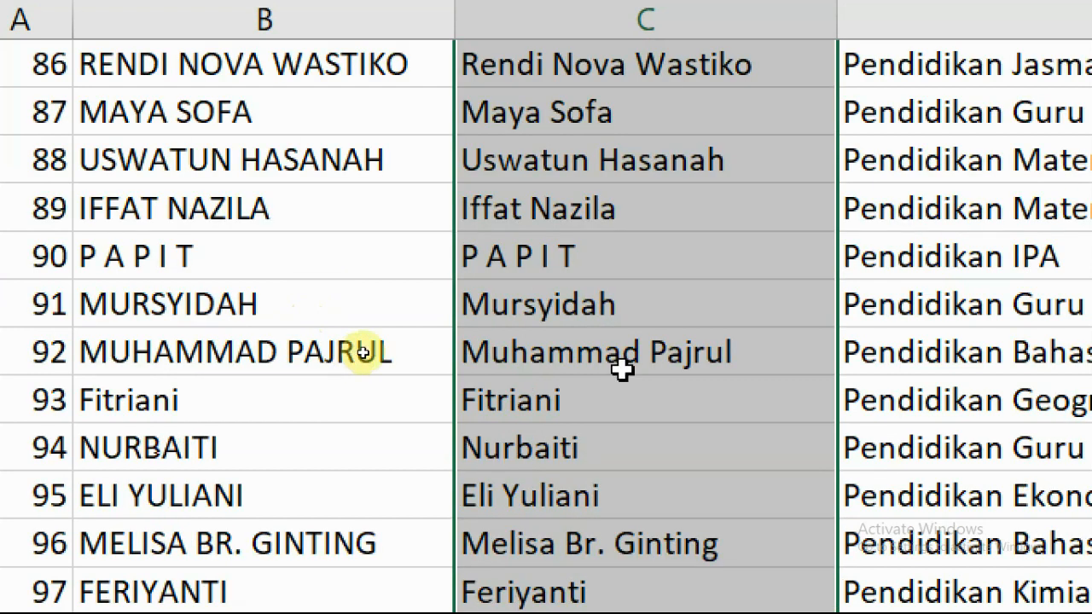
scroll(618, 371, "down", 4)
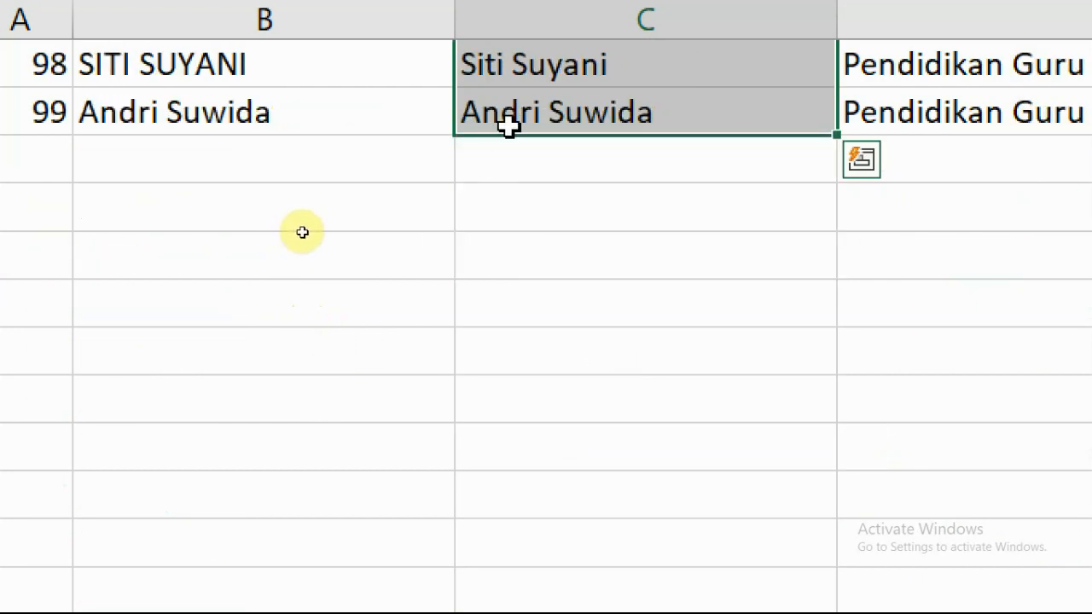
scroll(601, 265, "up", 5)
scroll(616, 298, "up", 20)
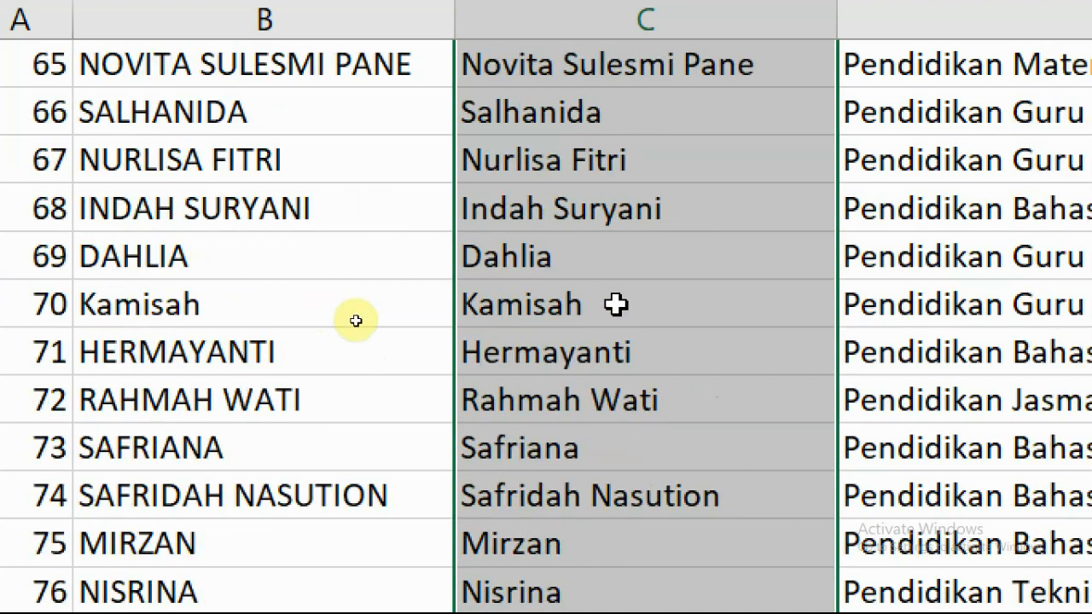
scroll(616, 304, "up", 5)
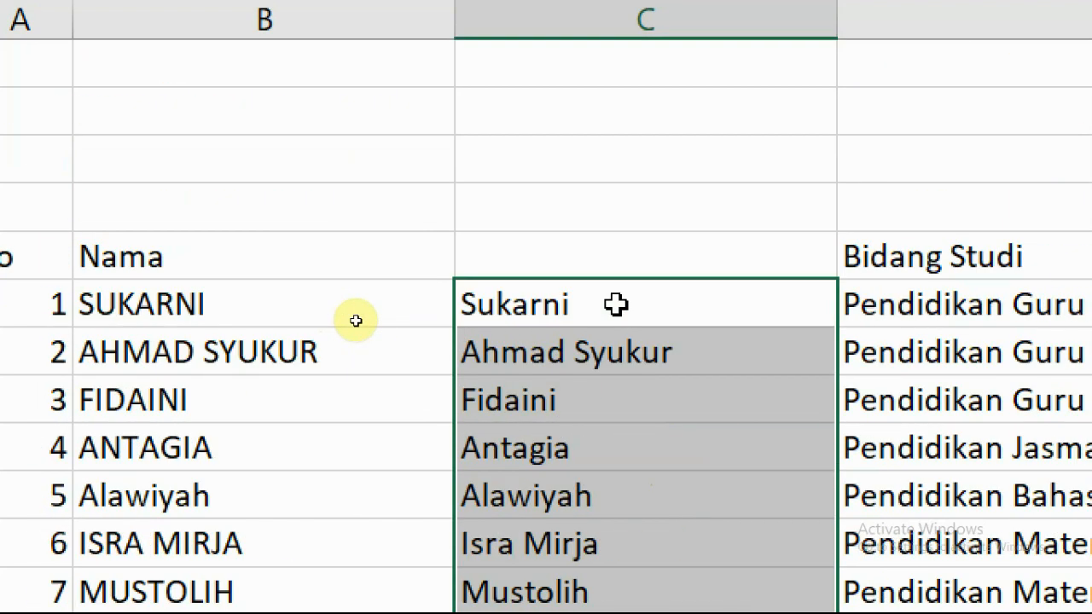
Copy the selected proper-case names, then select SUKARNI in B6.
right_click(548, 359)
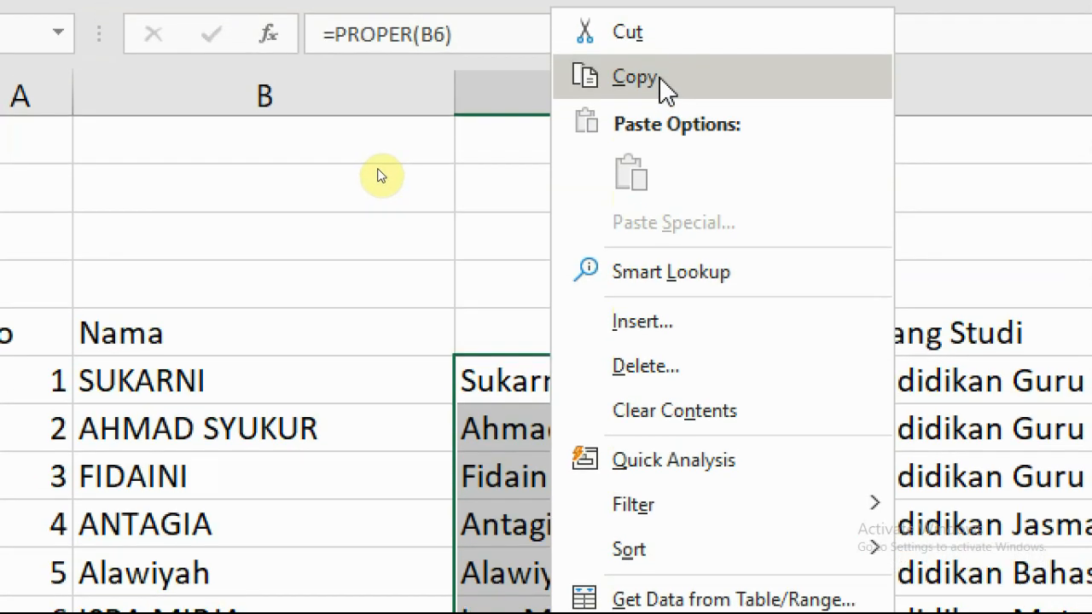
left_click(635, 77)
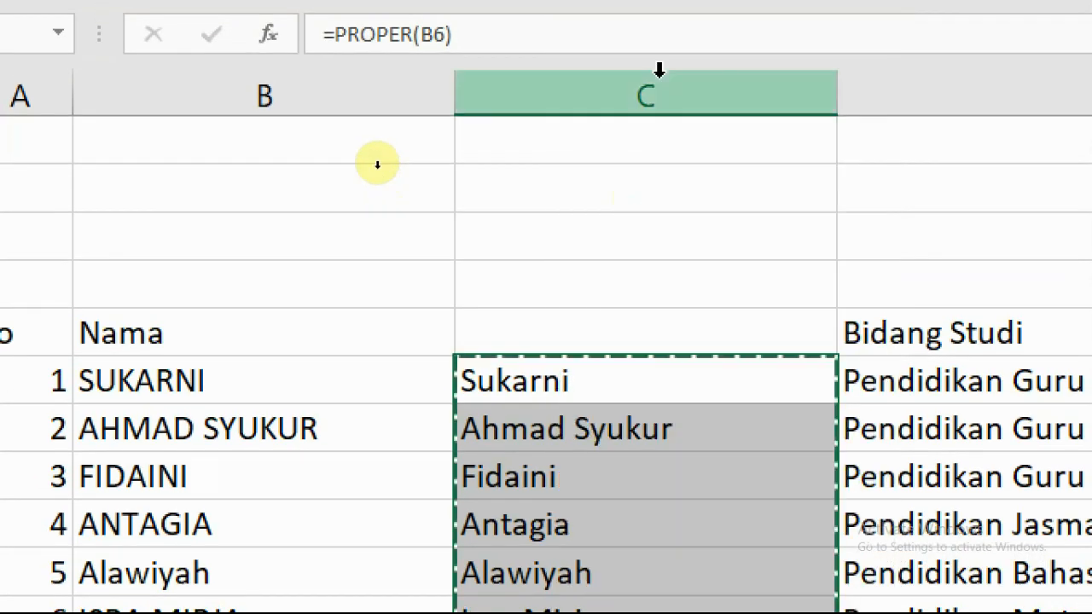
scroll(731, 224, "down", 2)
scroll(729, 308, "up", 1)
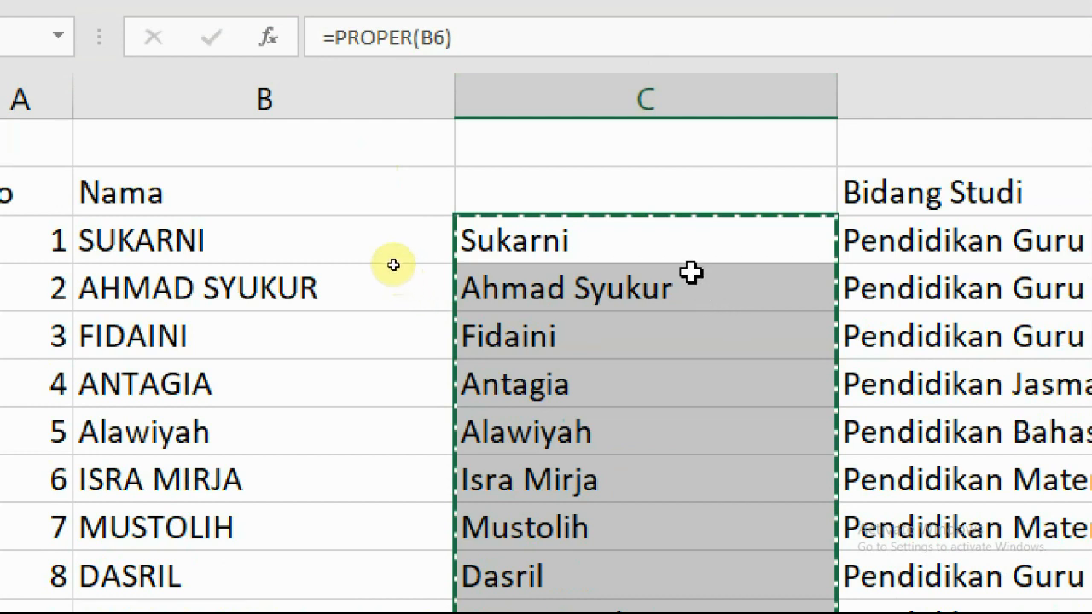
left_click(187, 240)
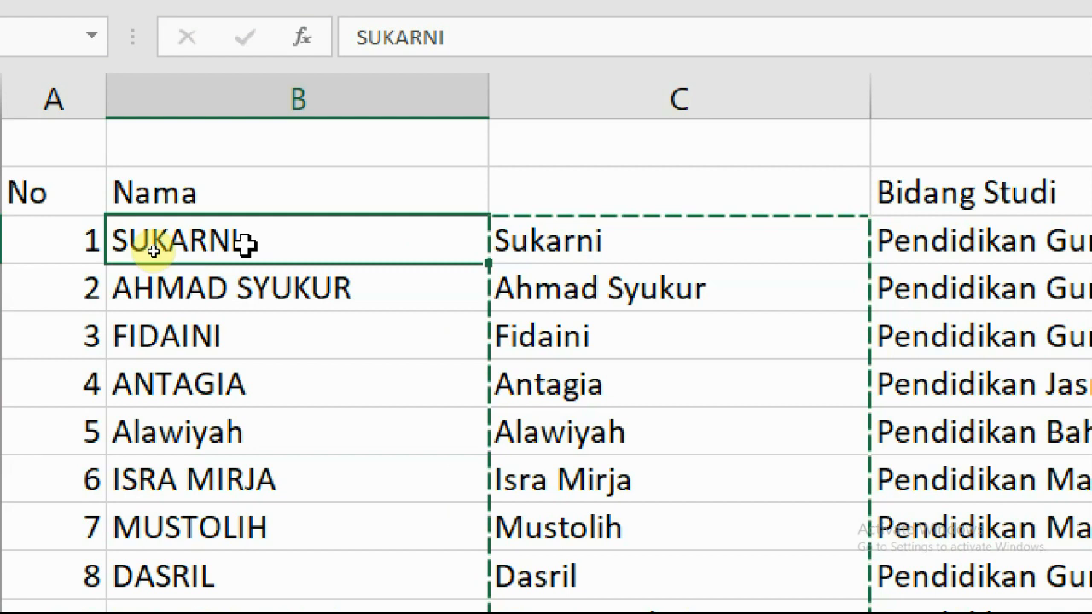
left_click(281, 375)
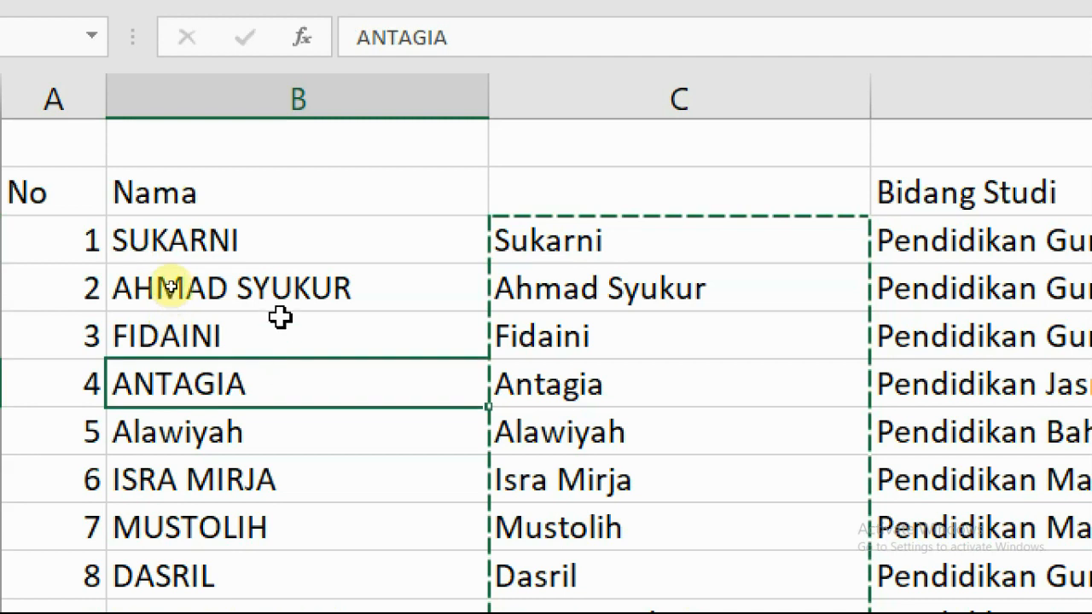
left_click(253, 236)
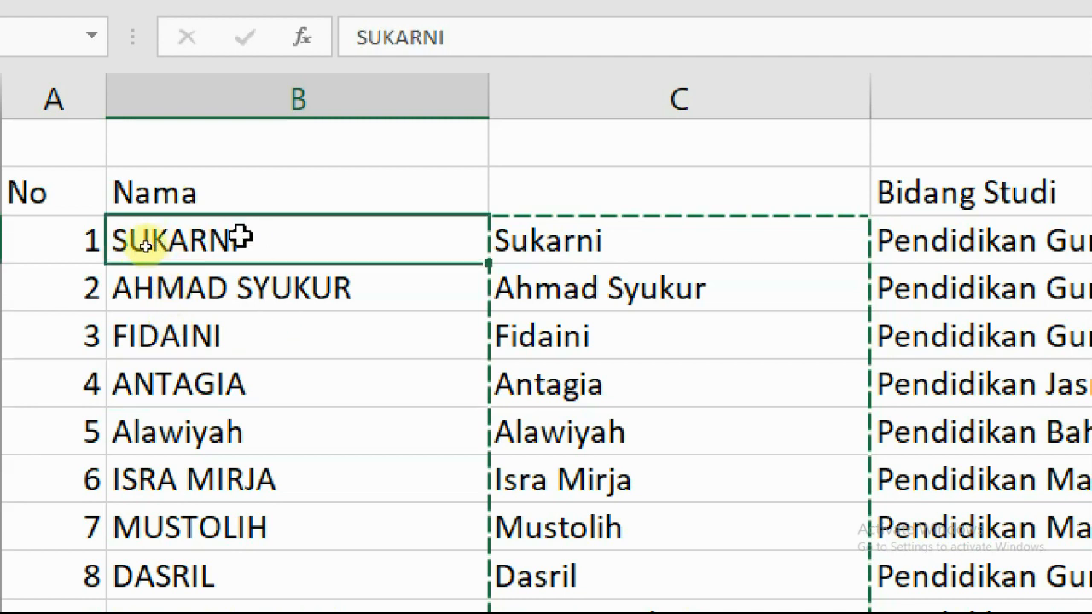
Paste Special the copied names into B6 as values only, replacing the uppercase names.
right_click(252, 242)
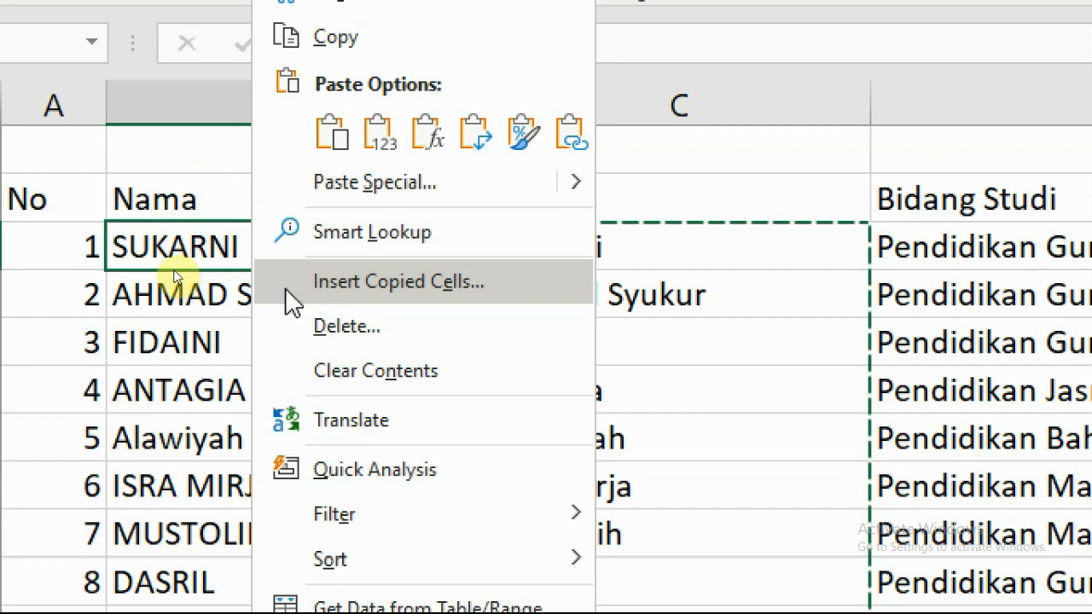
left_click(362, 181)
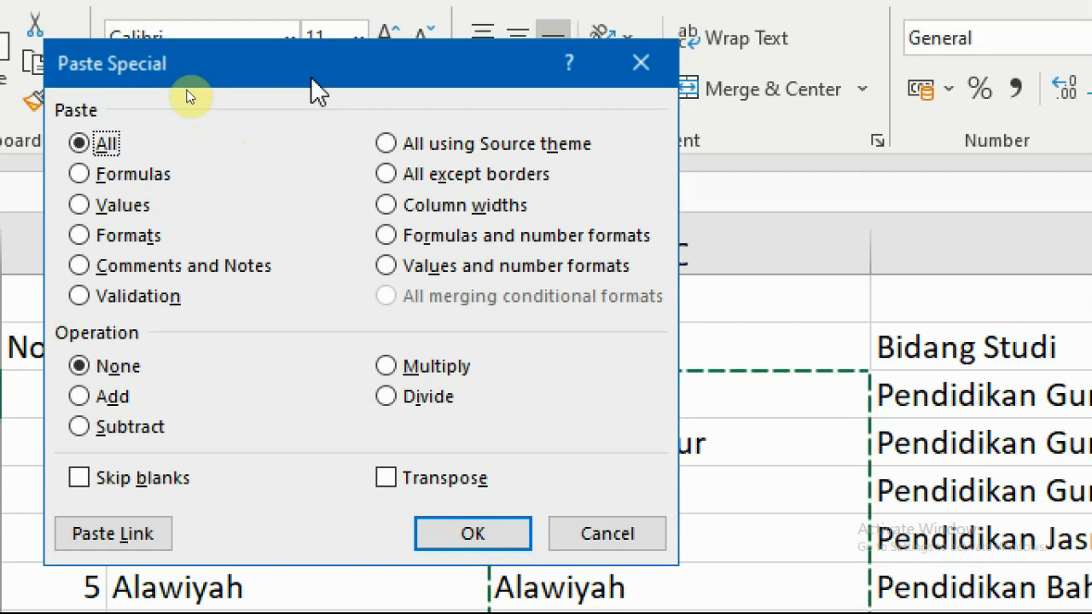
left_click_drag(307, 76, 370, 96)
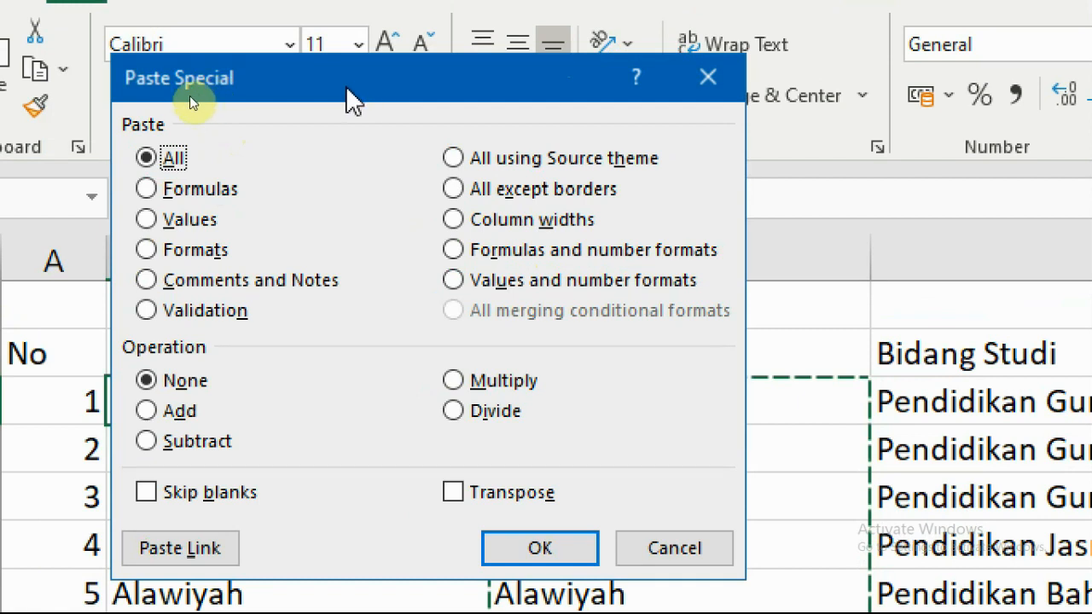
left_click(147, 221)
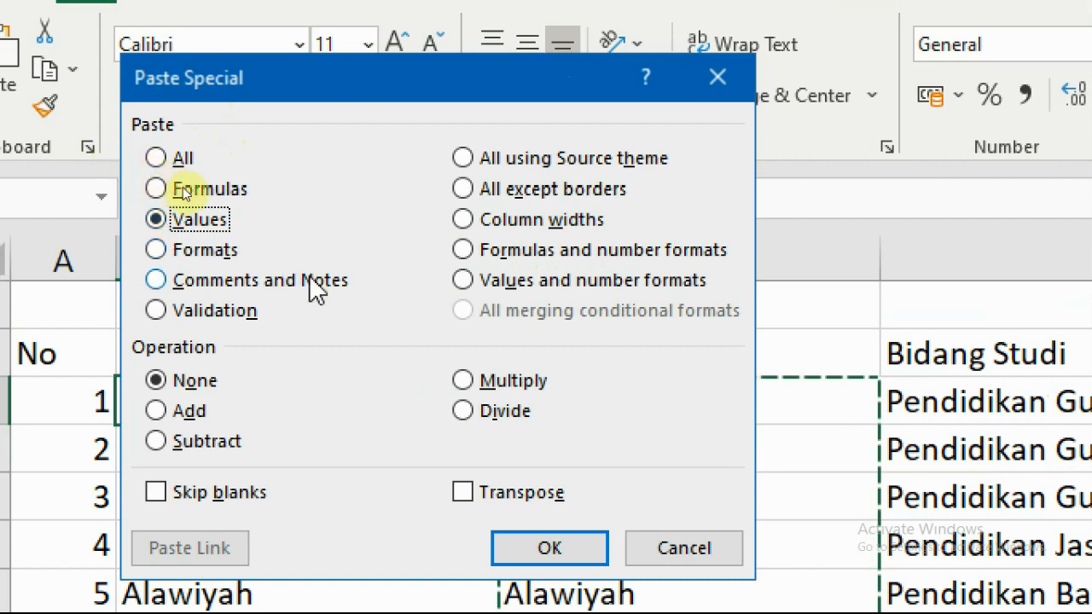
left_click(557, 550)
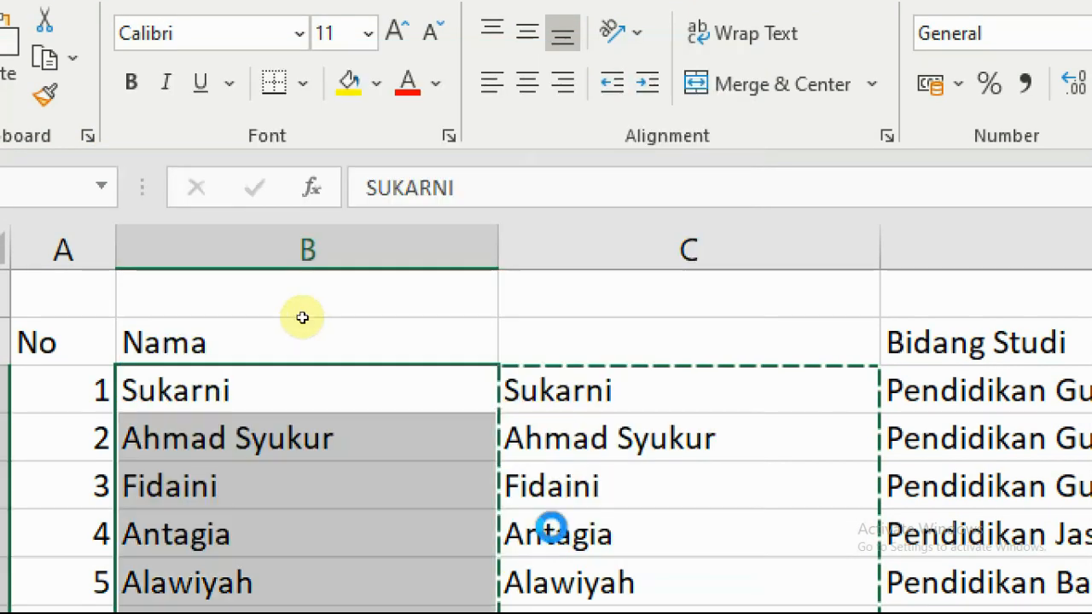
left_click(250, 390)
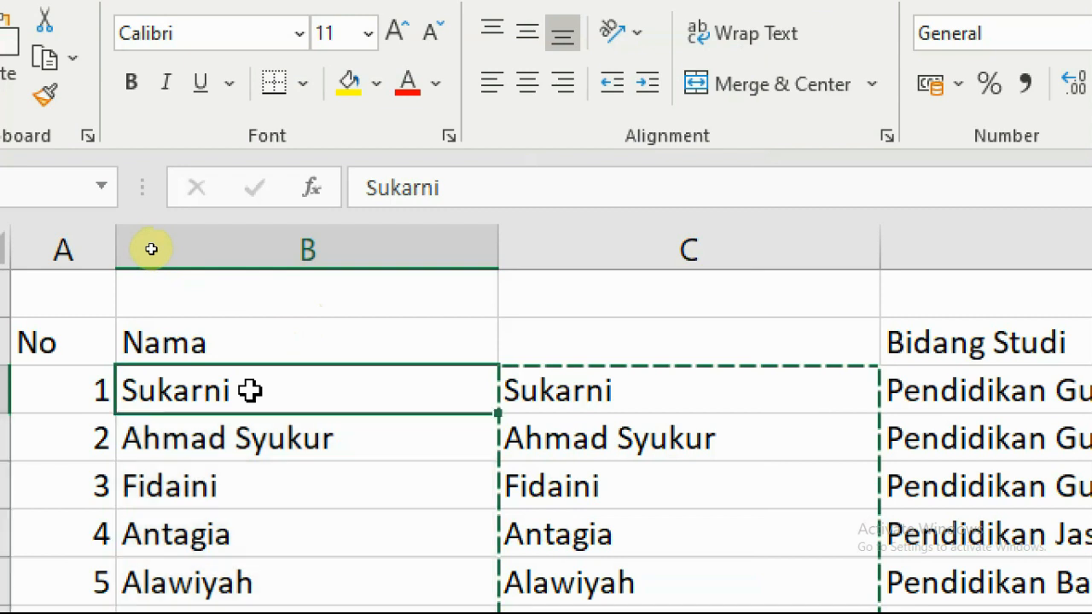
scroll(319, 390, "down", 2)
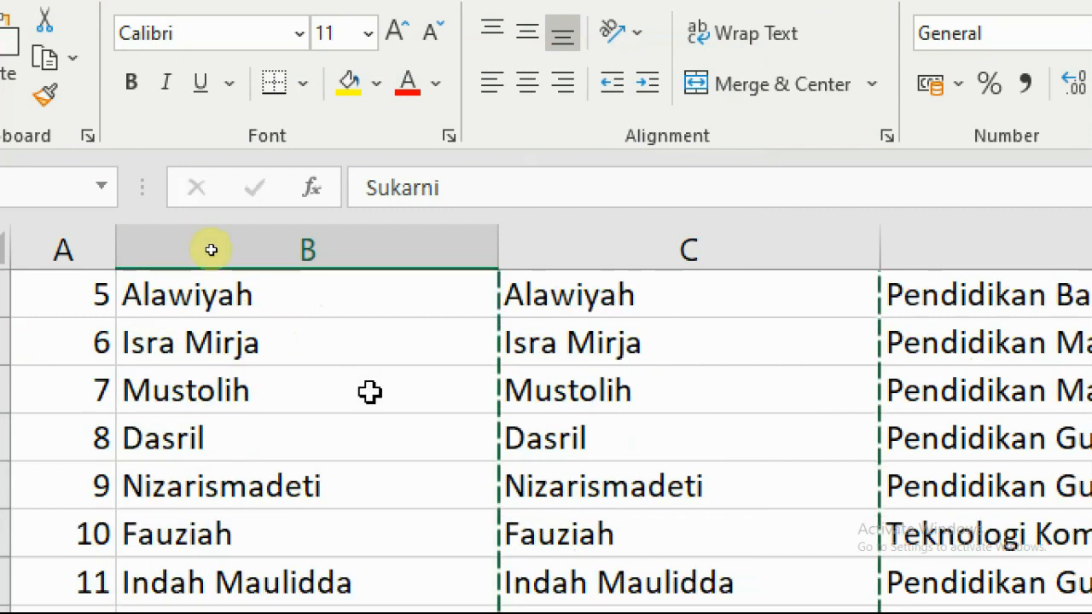
scroll(370, 392, "up", 2)
left_click(195, 438)
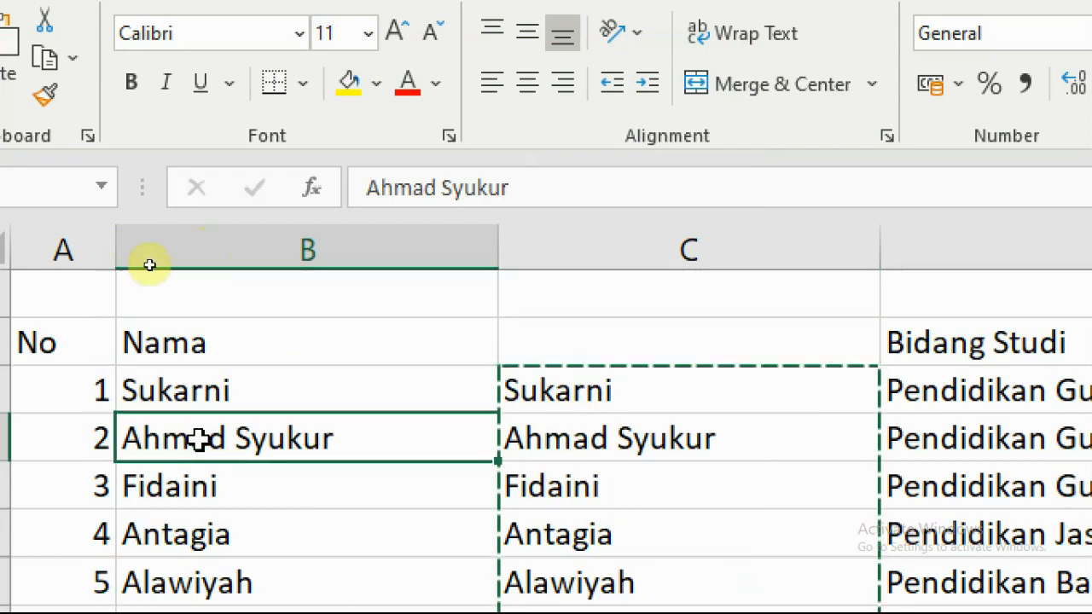
left_click(235, 390)
left_click(232, 518)
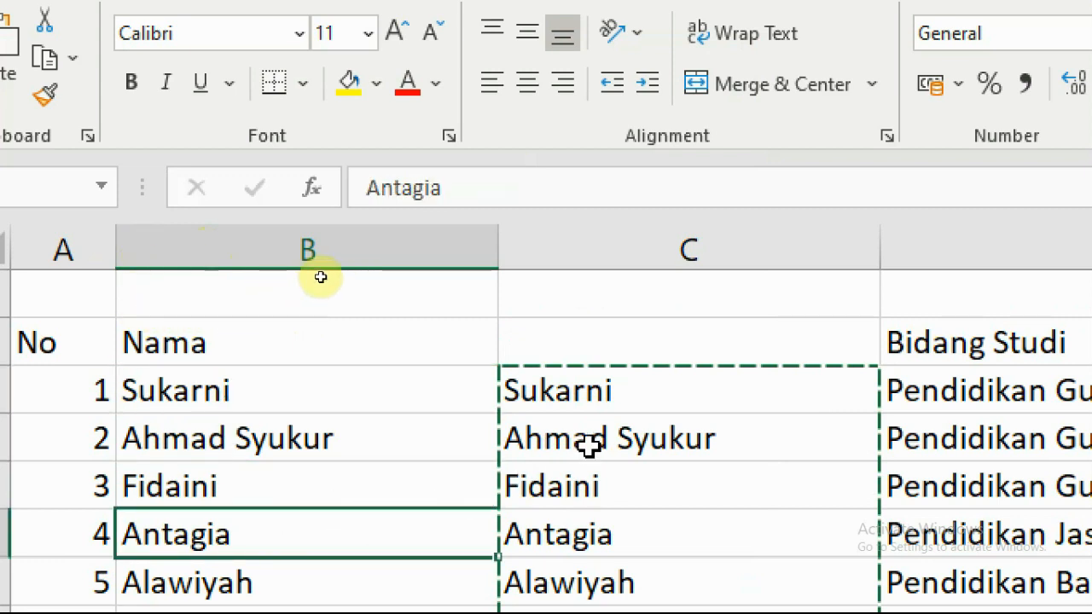
left_click(619, 312)
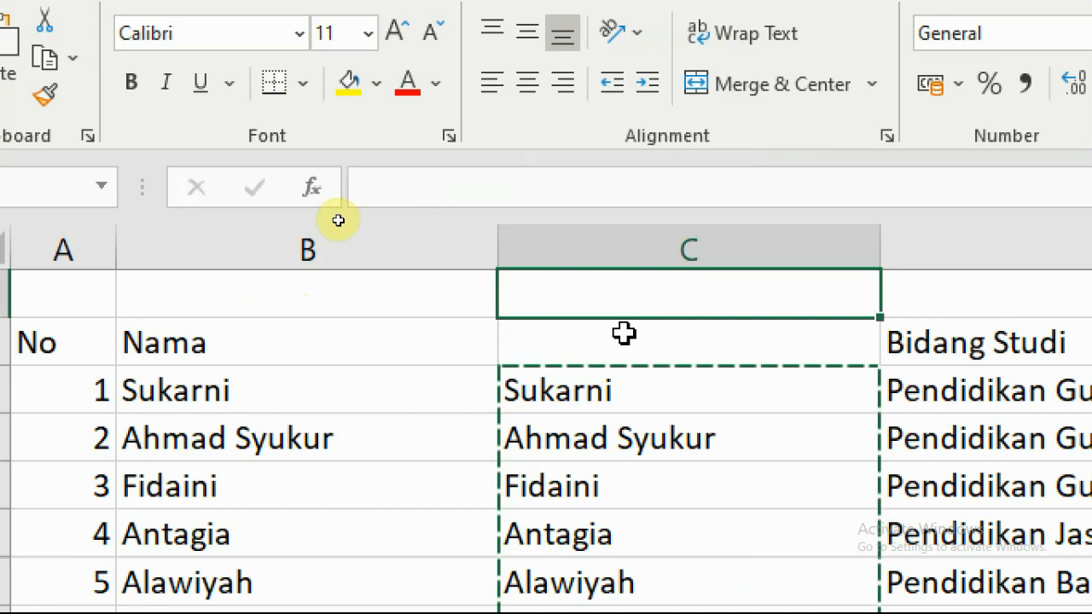
left_click(624, 335)
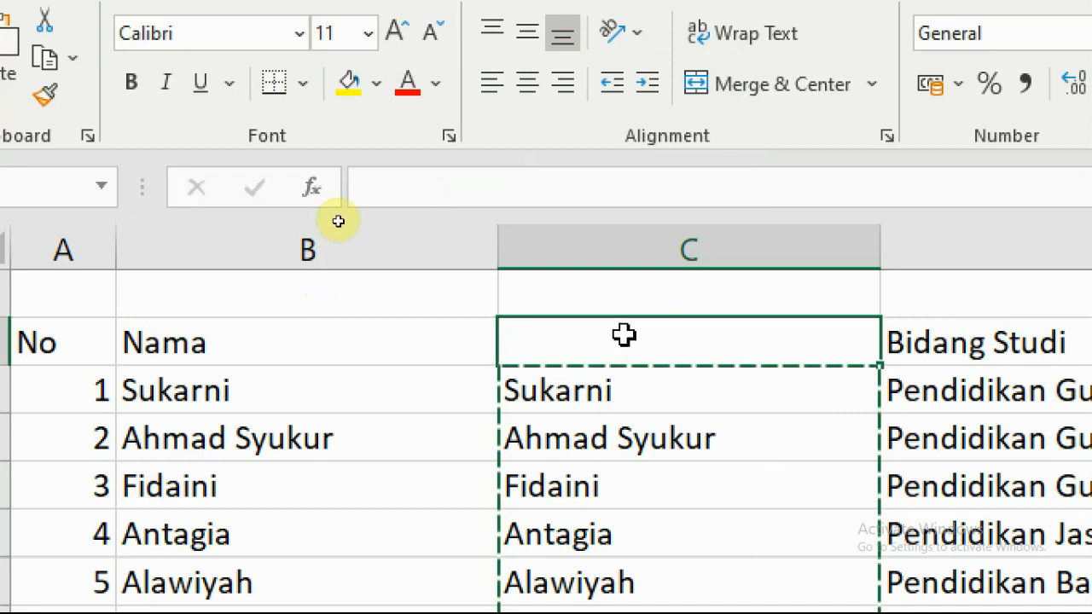
scroll(644, 410, "down", 2)
scroll(568, 385, "up", 2)
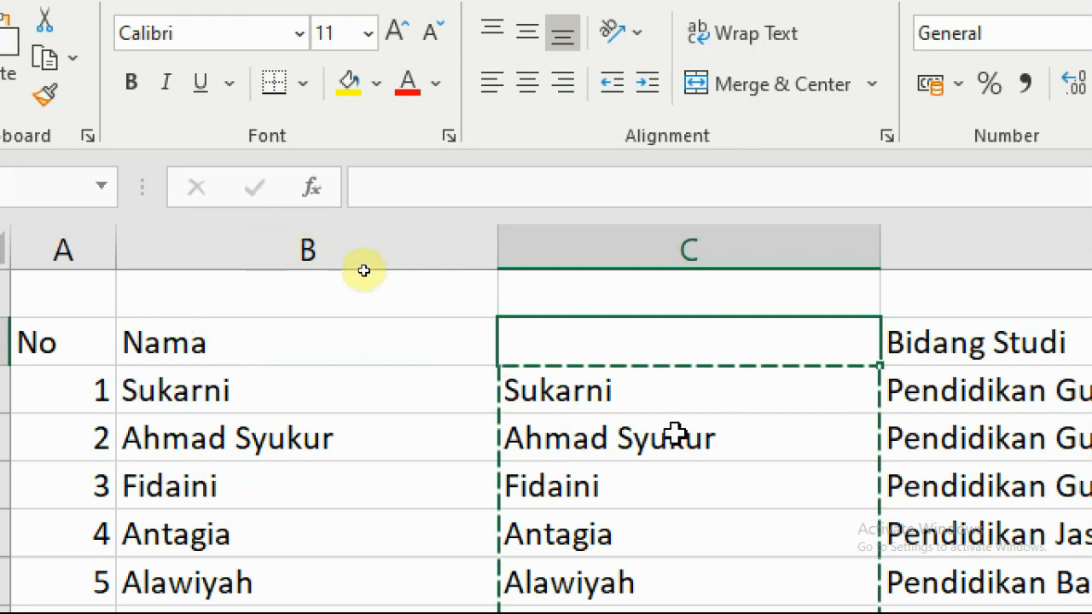
Clear the copy marquee with Esc, check column C's PROPER formulas, and select column C.
key("Escape")
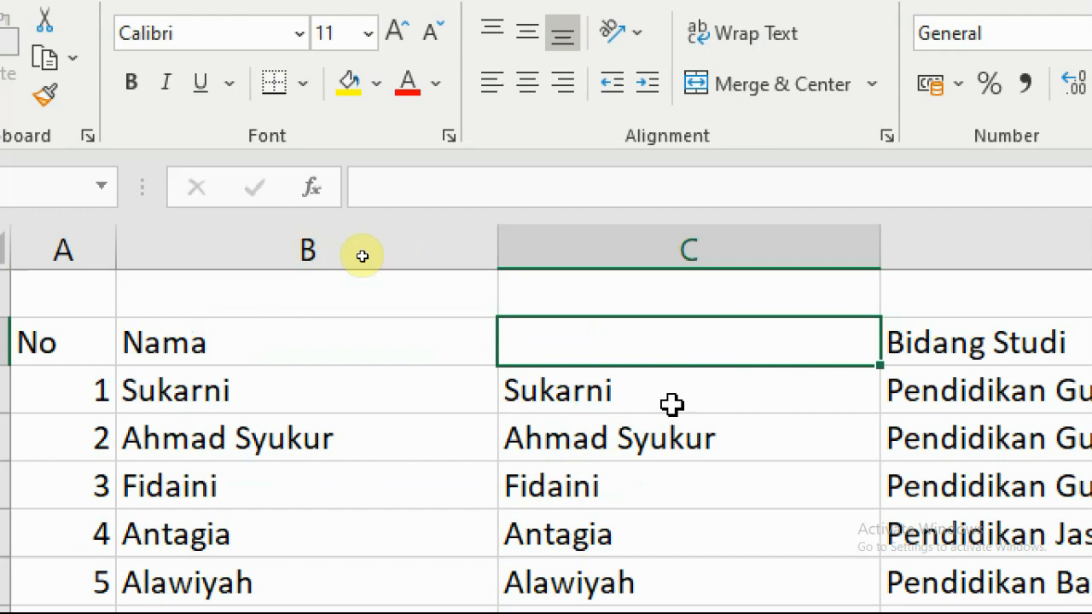
left_click(671, 405)
left_click(512, 444)
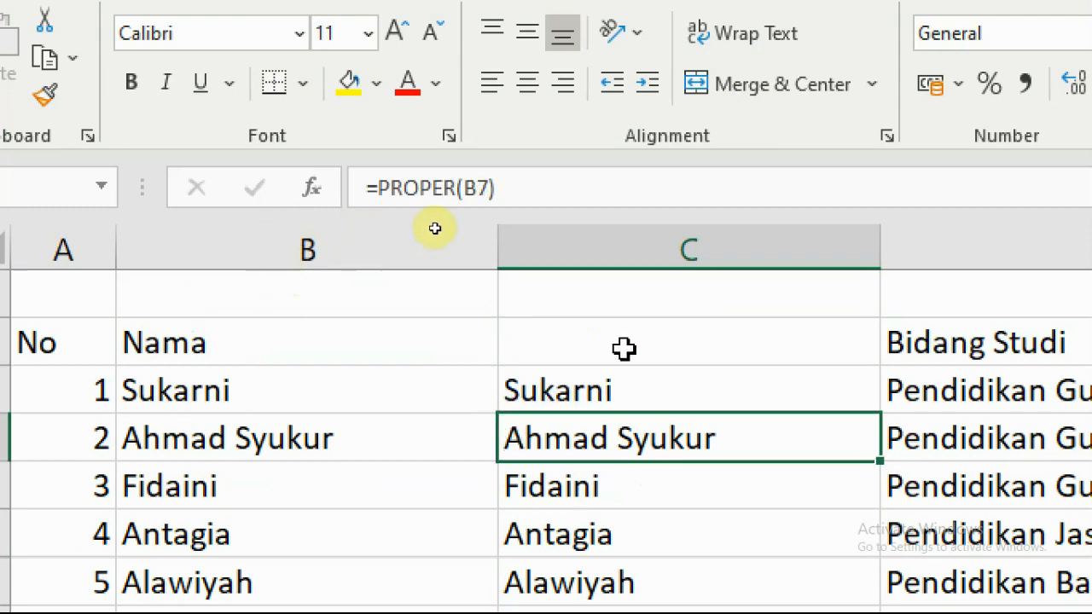
left_click(653, 389)
scroll(669, 463, "down", 3)
scroll(640, 465, "up", 5)
left_click(668, 475)
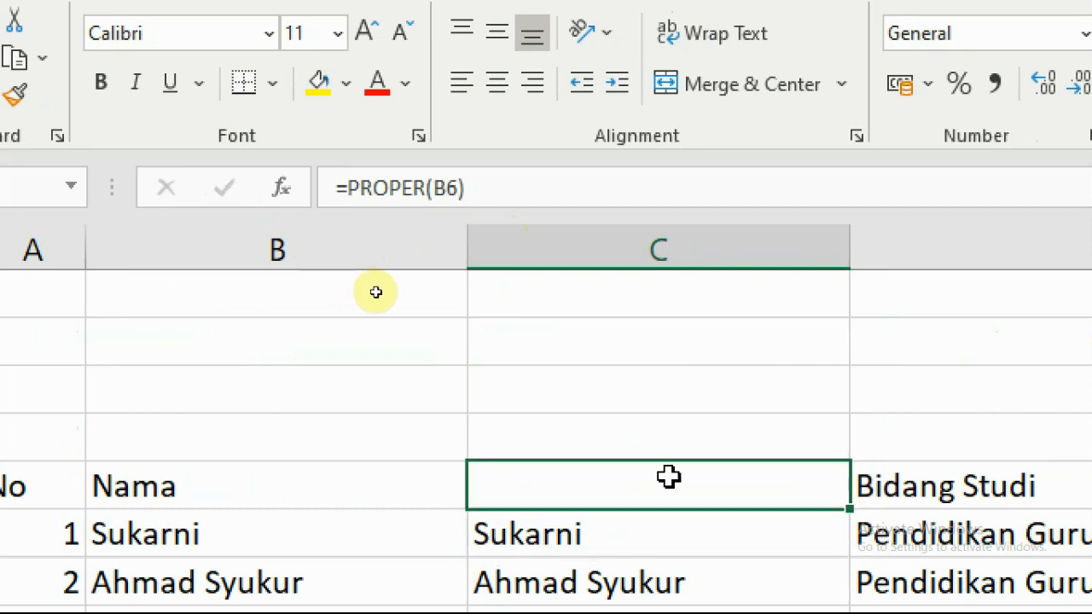
scroll(668, 476, "down", 1)
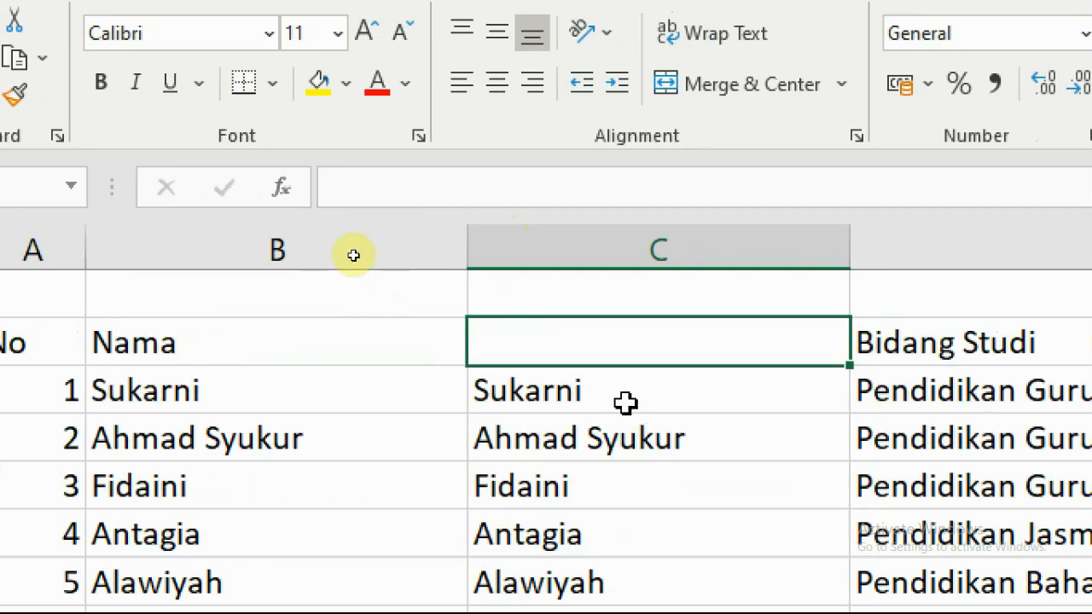
left_click(591, 440)
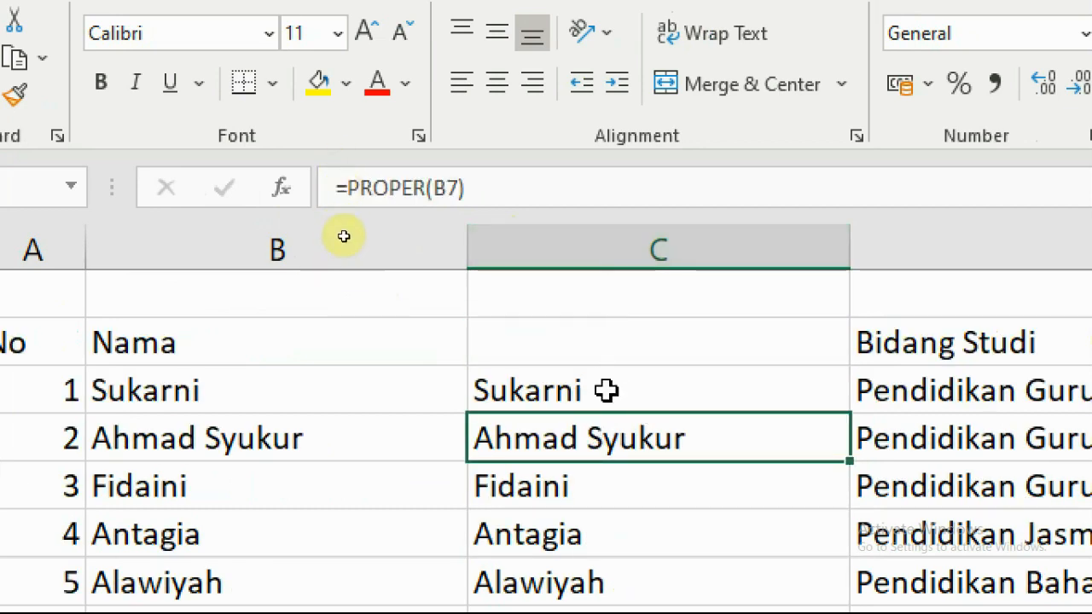
left_click(587, 254)
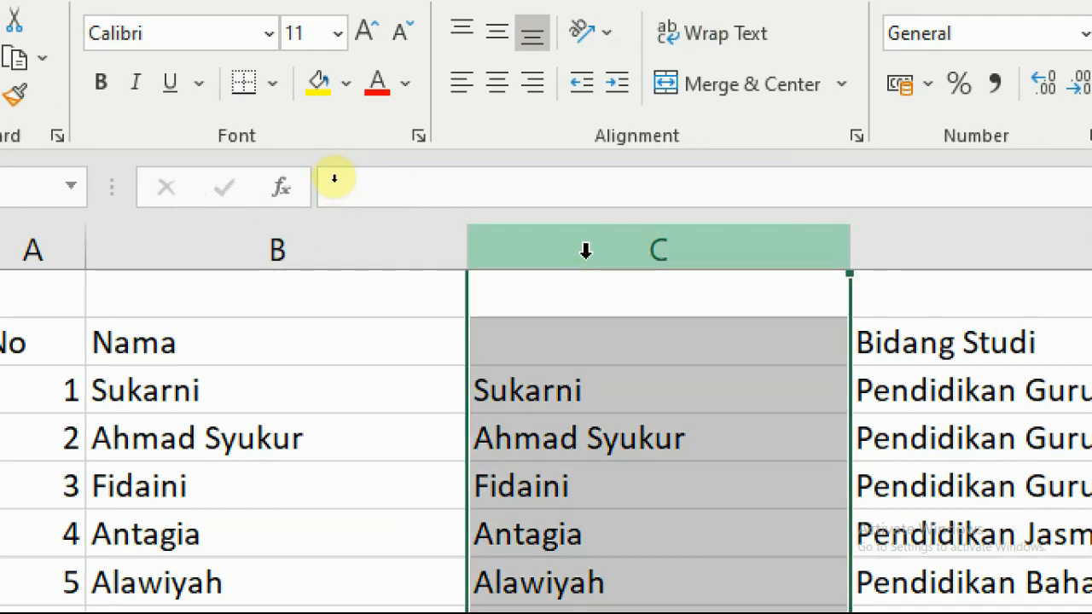
Delete the helper column C of PROPER formulas so Bidang Studi moves into column C.
right_click(586, 250)
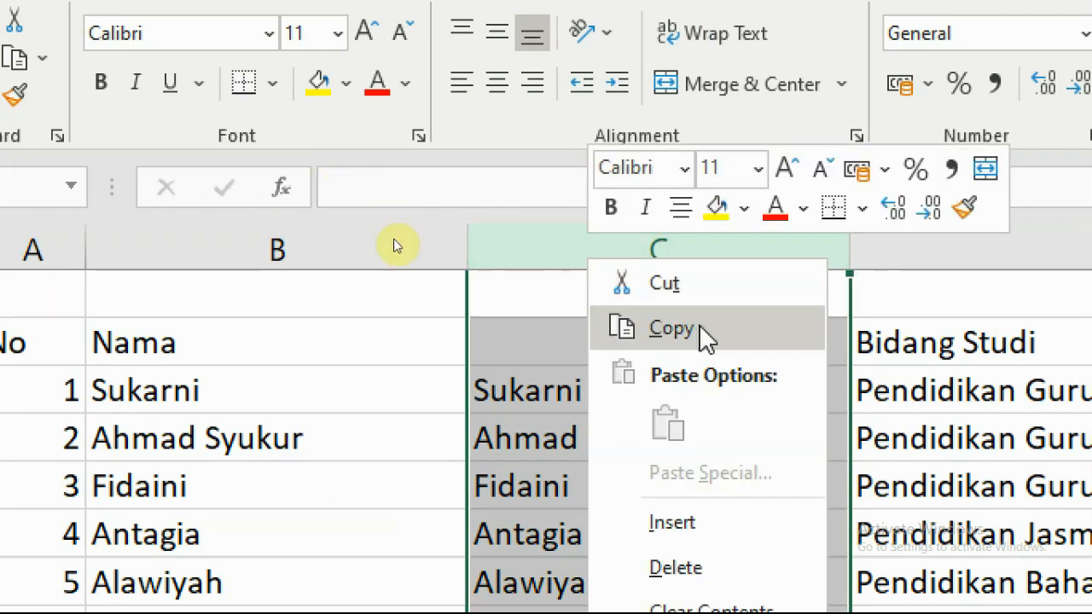
left_click(675, 529)
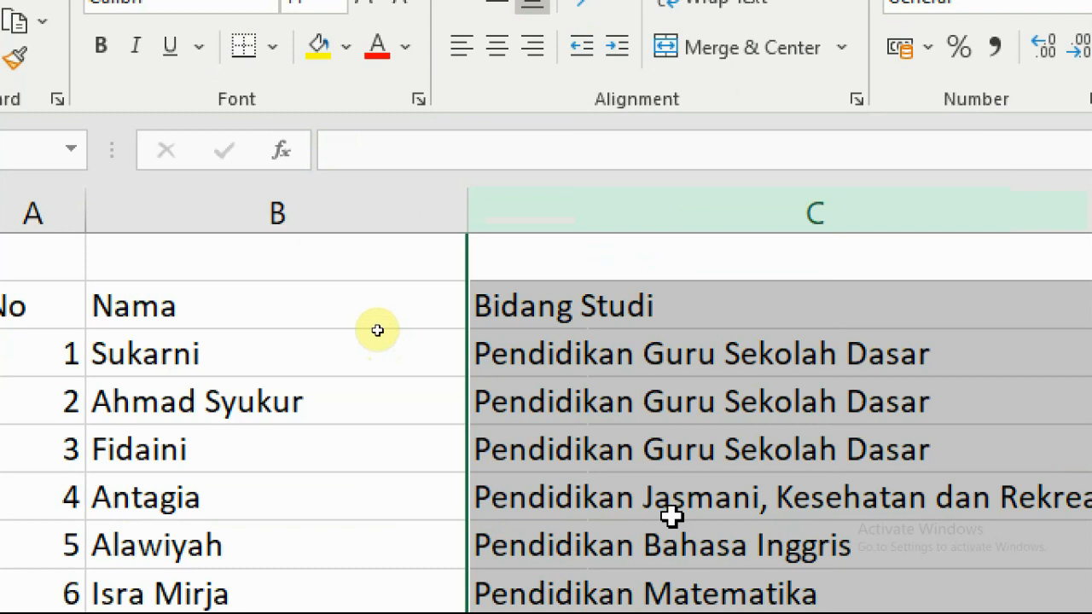
left_click(537, 365)
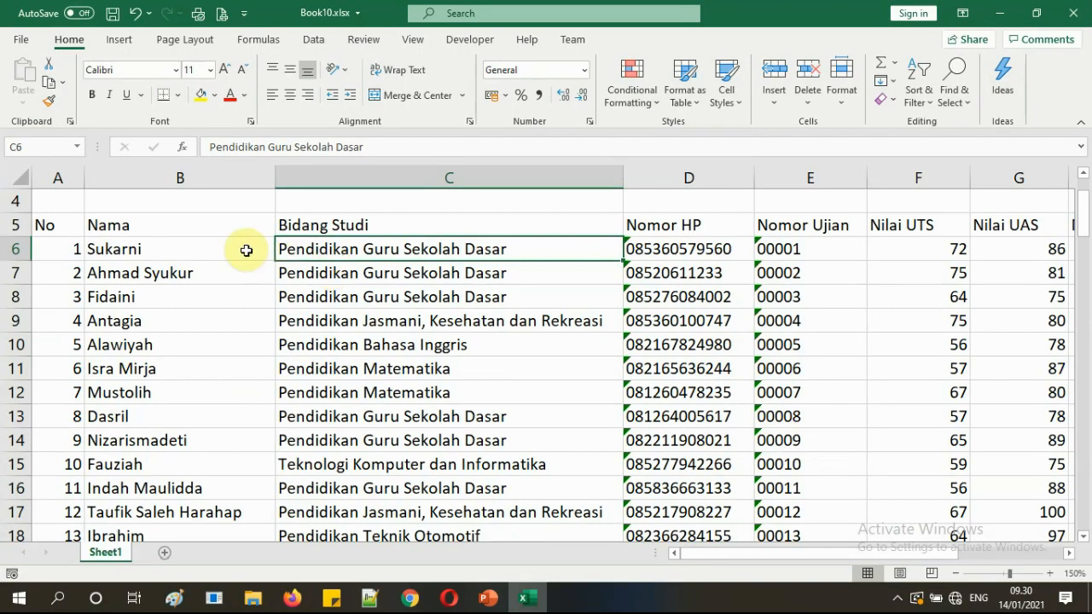
left_click(897, 597)
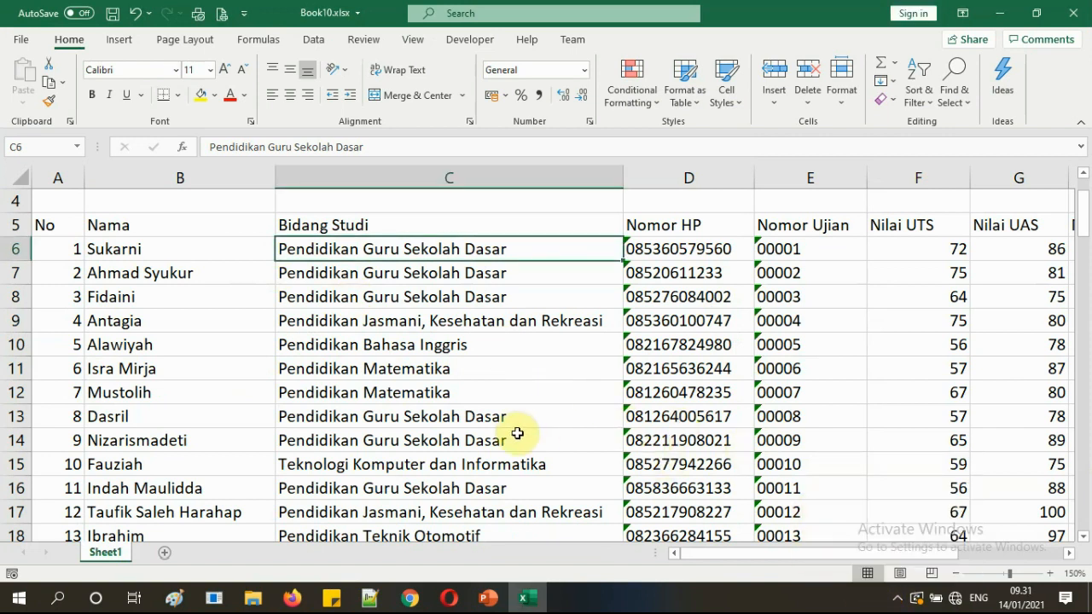
On slide 2, highlight the agenda items 'Isi tabel' and 'Proper Case' in bright green.
left_click(525, 597)
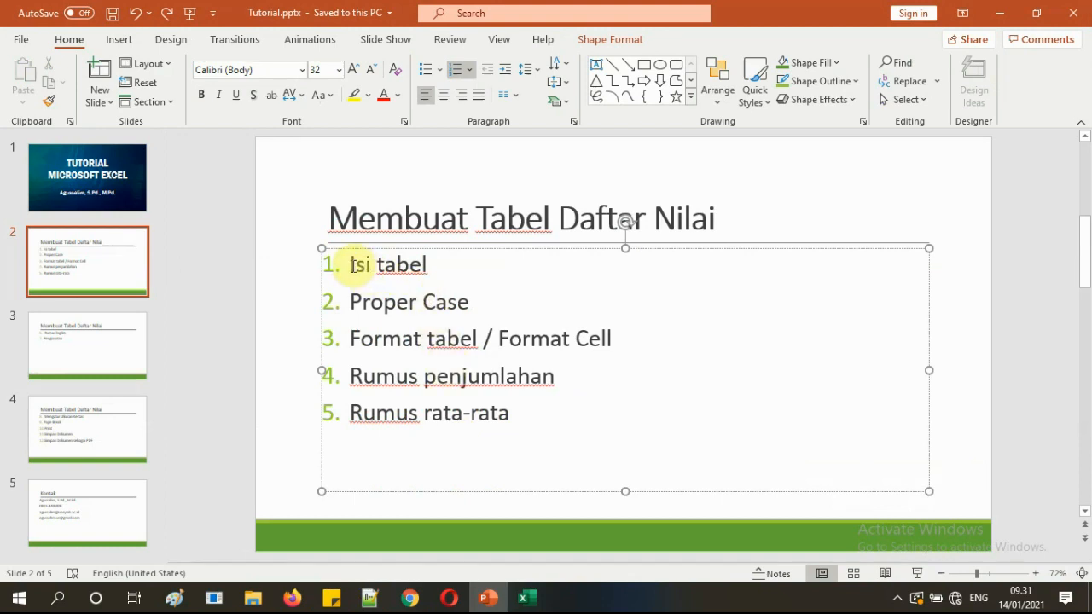
left_click_drag(351, 265, 432, 266)
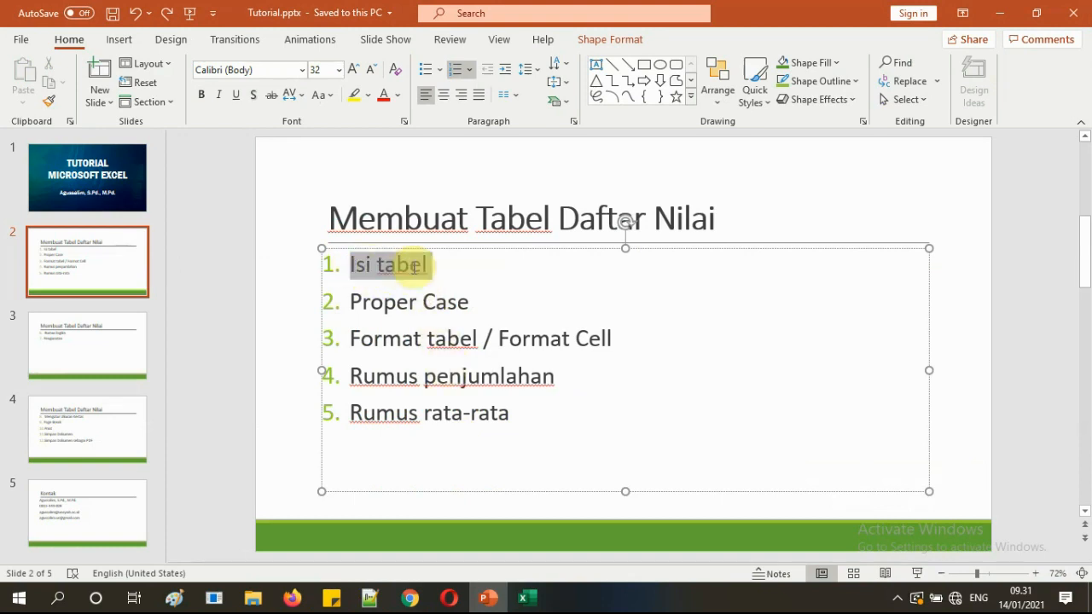
left_click(367, 95)
left_click(384, 118)
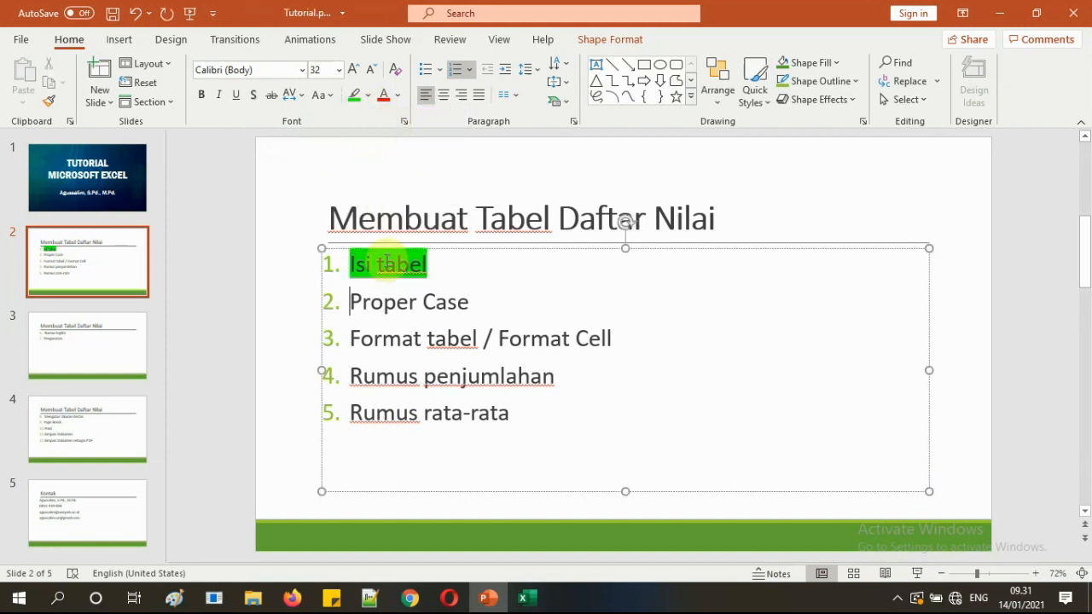
left_click_drag(350, 302, 469, 303)
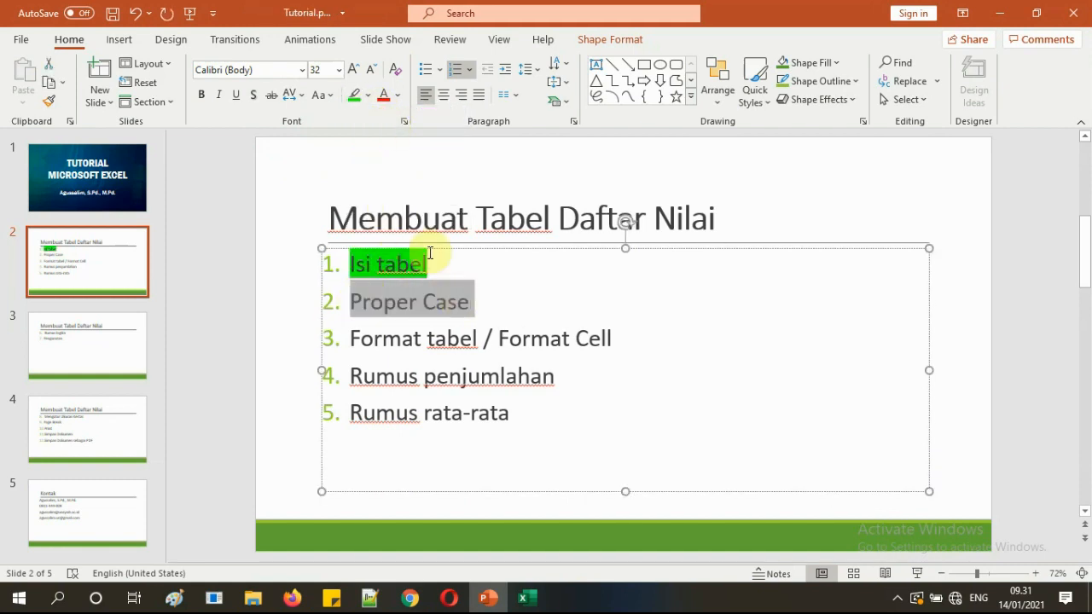
left_click(354, 95)
left_click(381, 339)
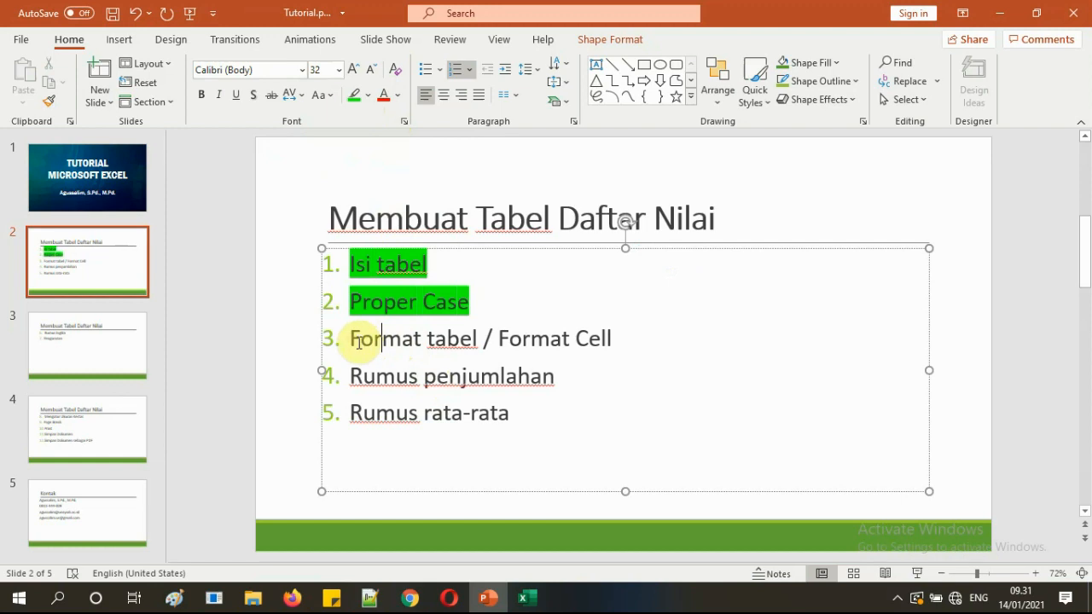
left_click_drag(356, 341, 601, 340)
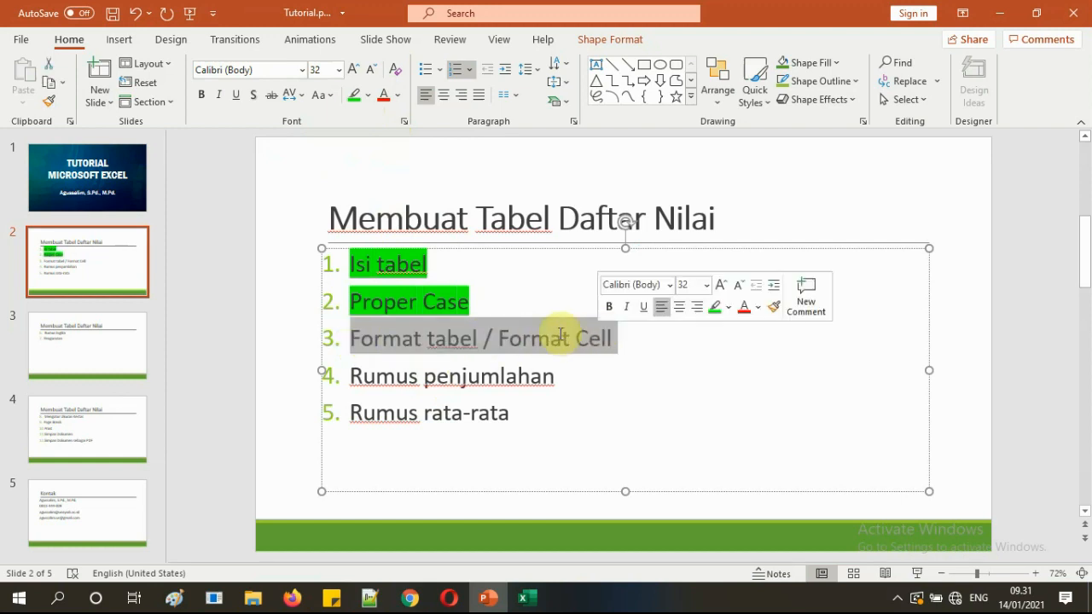
left_click(483, 338)
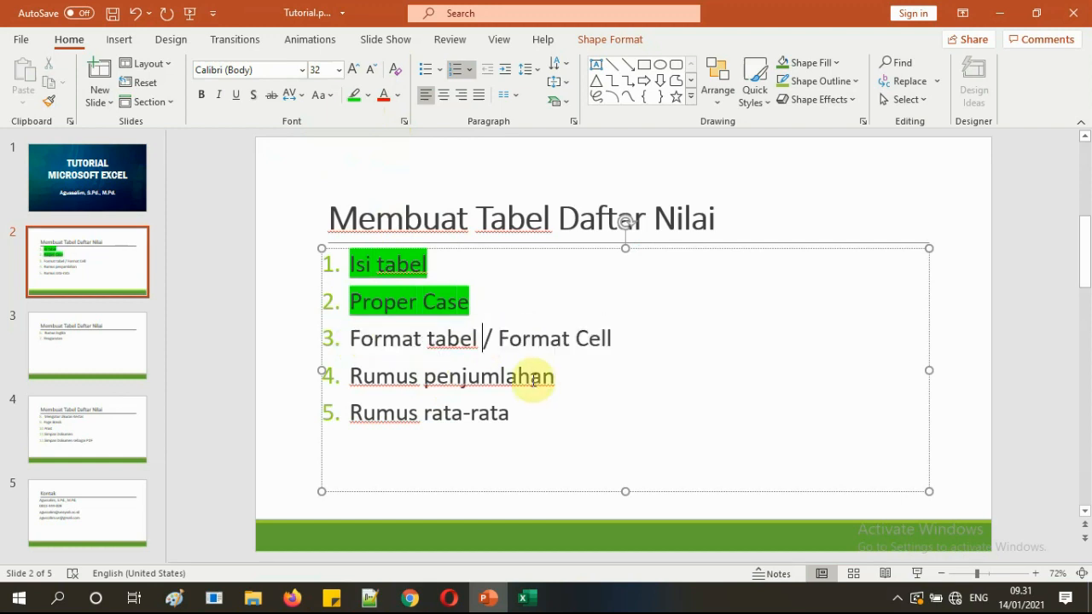
Back in Excel, select the No column from its header downward.
left_click(527, 597)
left_click(464, 346)
scroll(479, 375, "up", 1)
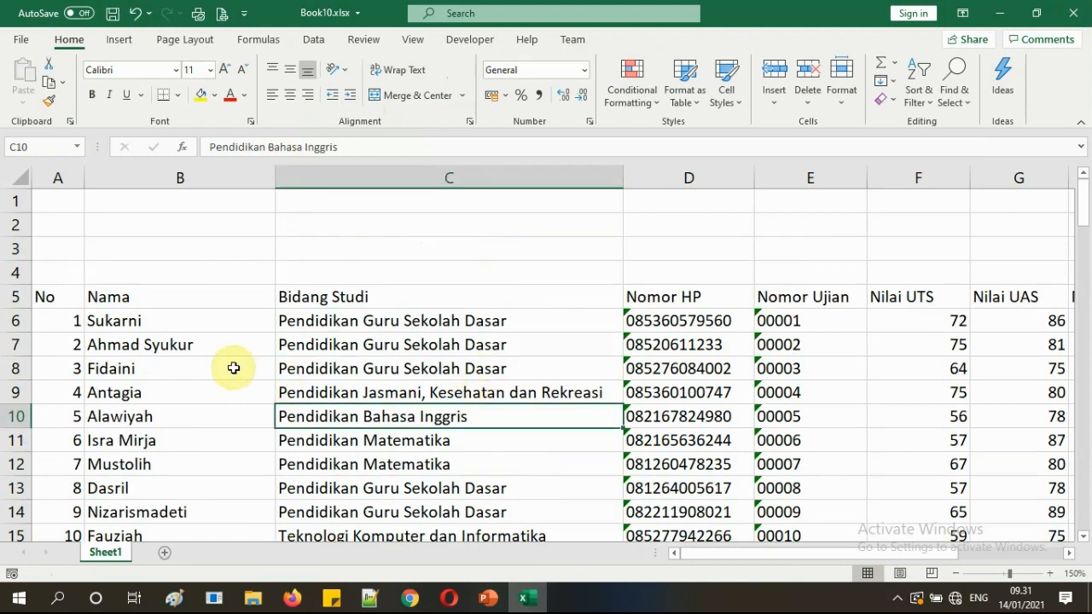
scroll(234, 367, "down", 20)
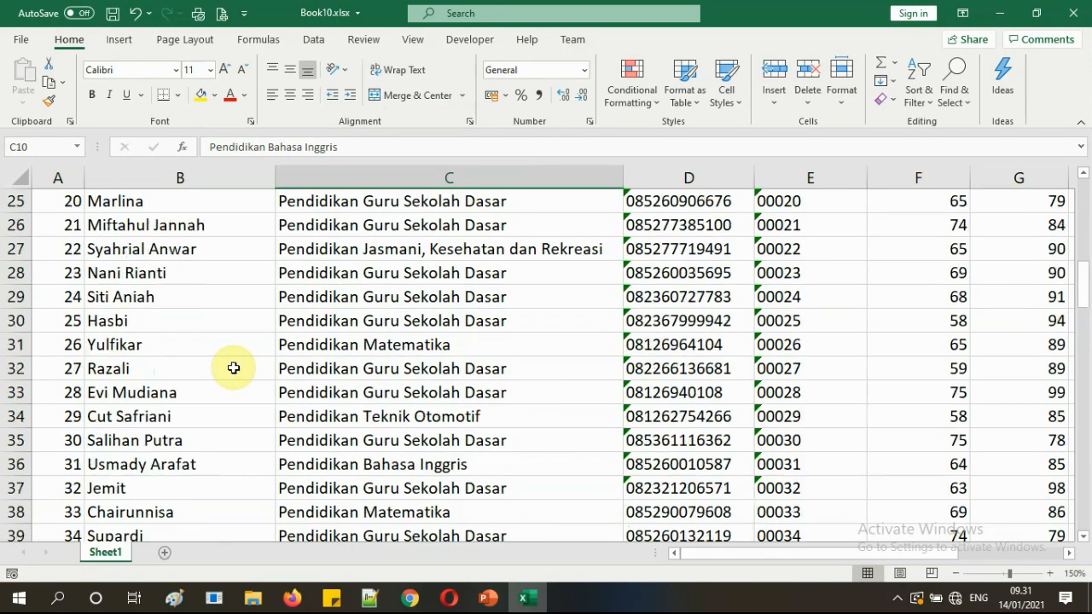
scroll(234, 368, "down", 5)
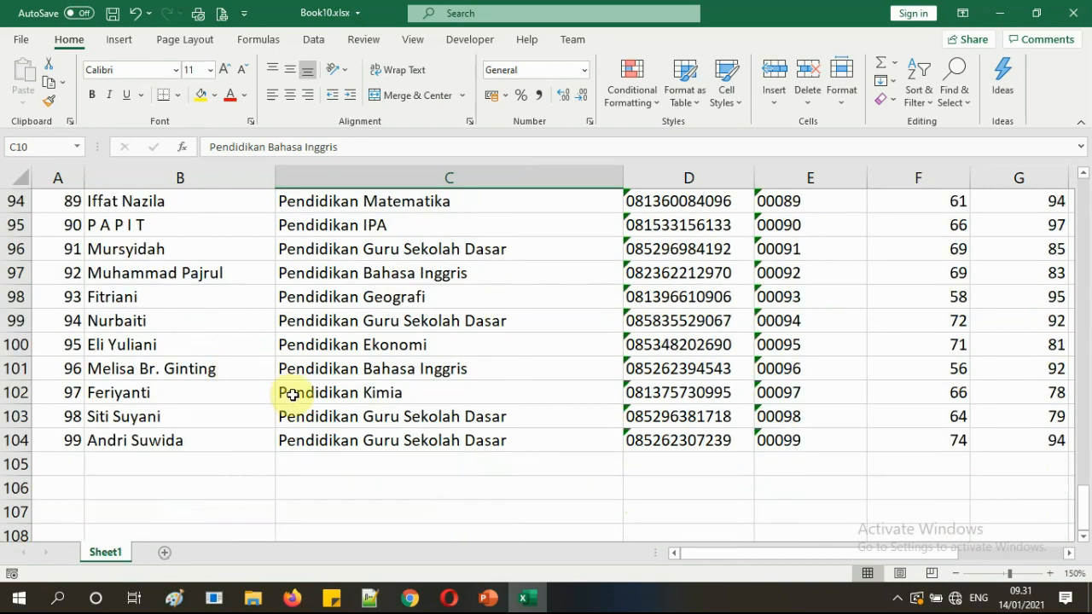
scroll(288, 392, "up", 20)
scroll(294, 390, "up", 10)
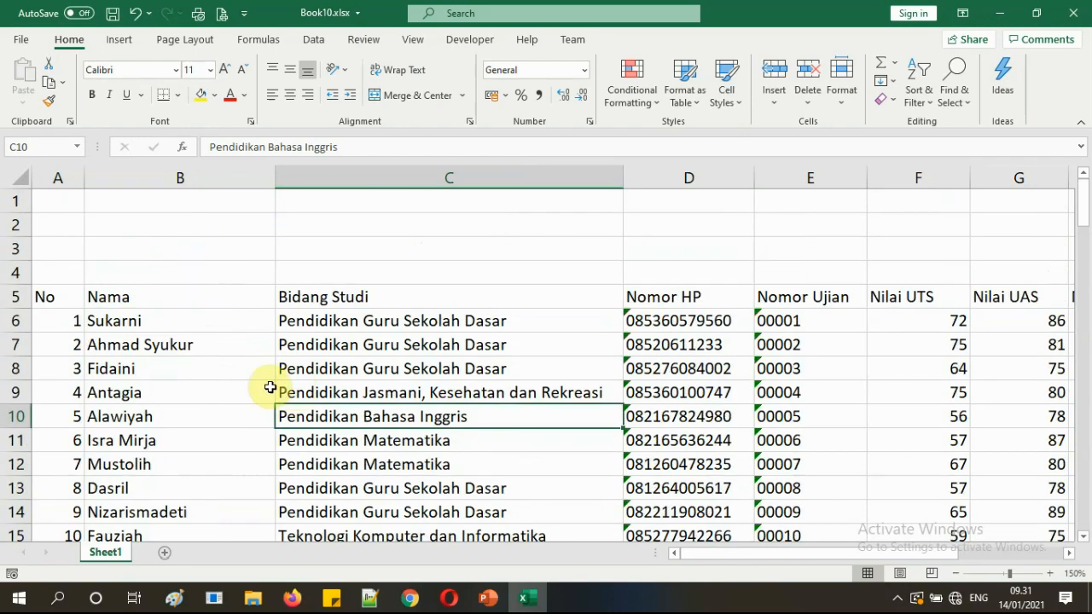
left_click_drag(64, 298, 65, 370)
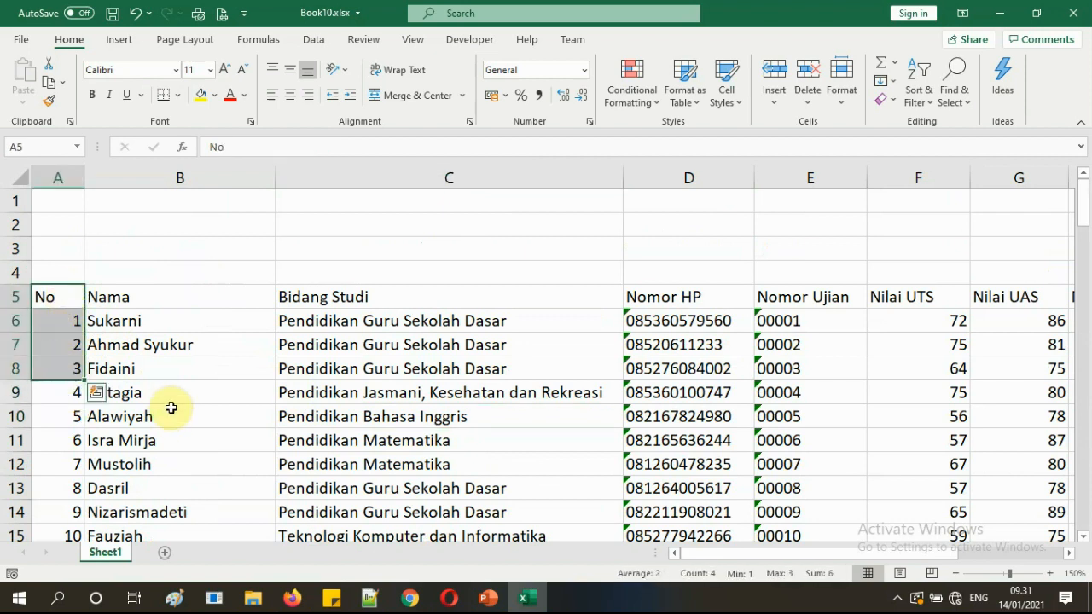
key("ctrl+shift+Down")
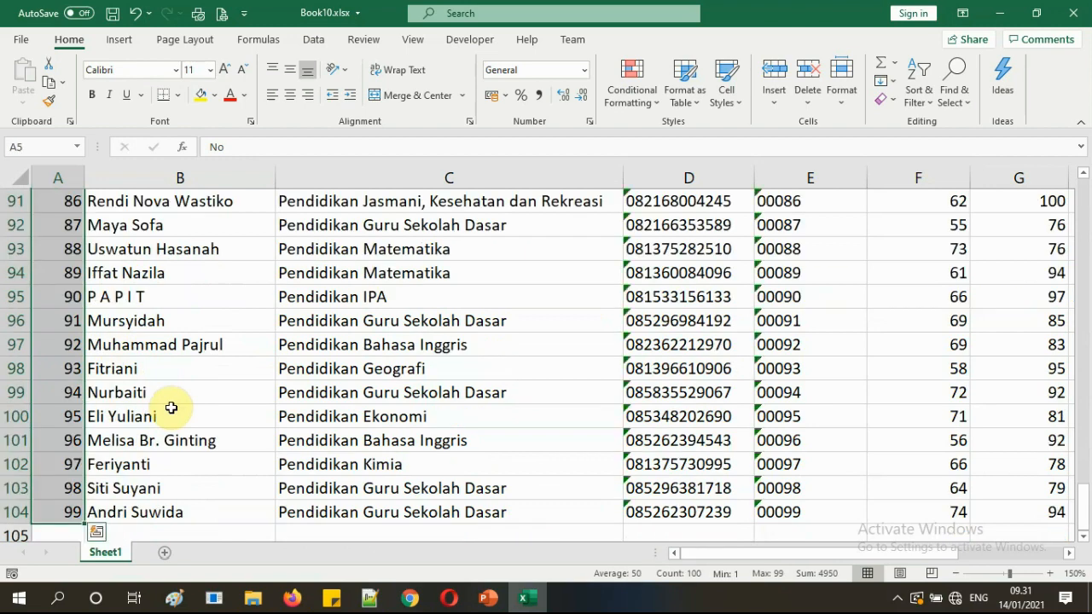
scroll(170, 408, "up", 20)
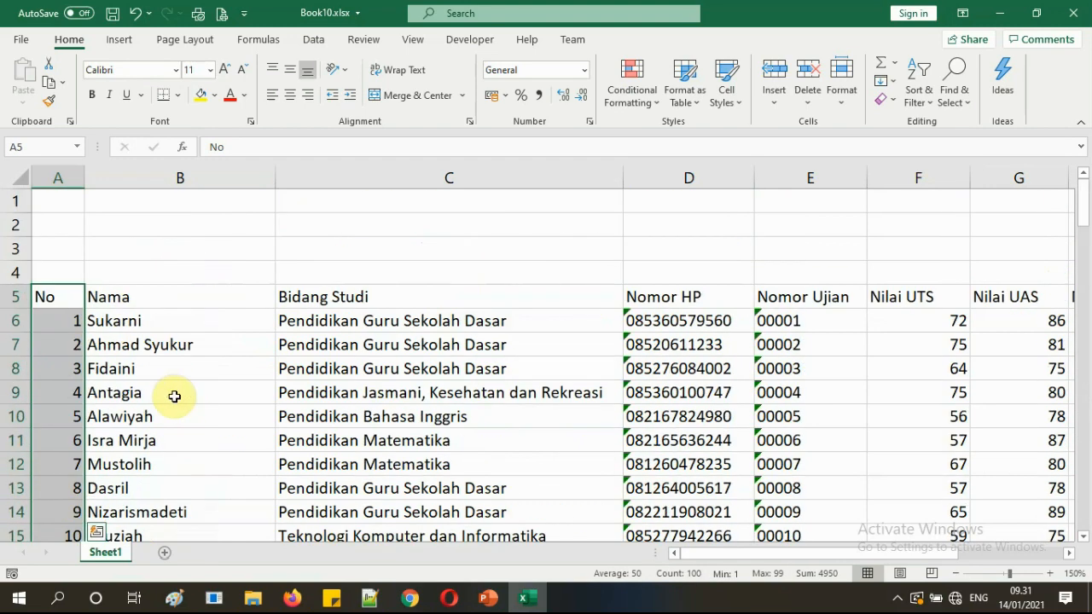
left_click(172, 396)
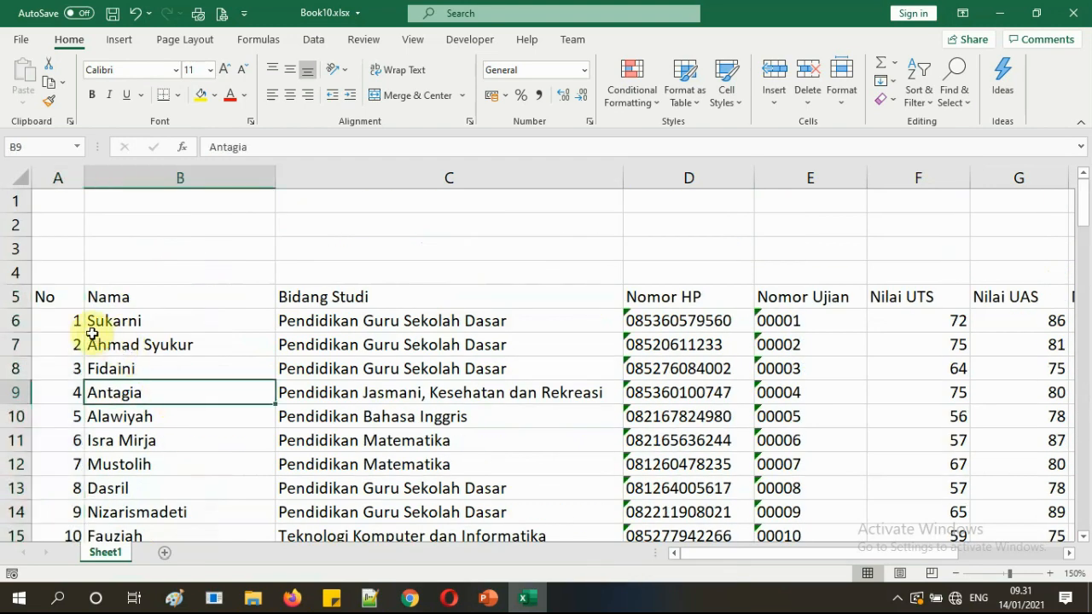
Select A5:A104 and center the No header and the numbers 1 to 99.
left_click(64, 295)
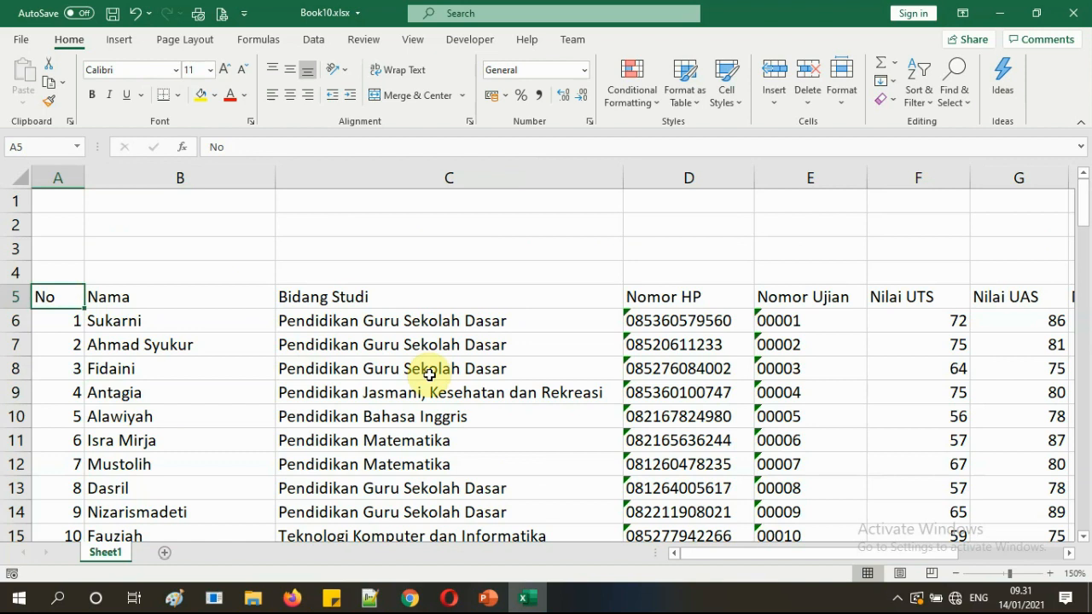
key("ctrl+shift+Down")
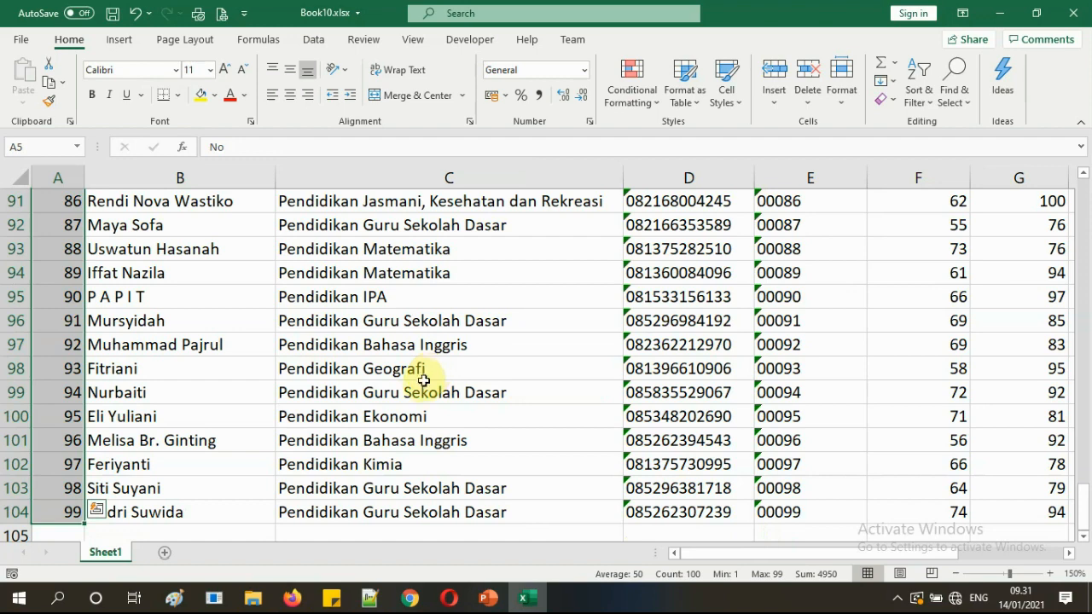
left_click(424, 379)
scroll(367, 381, "up", 20)
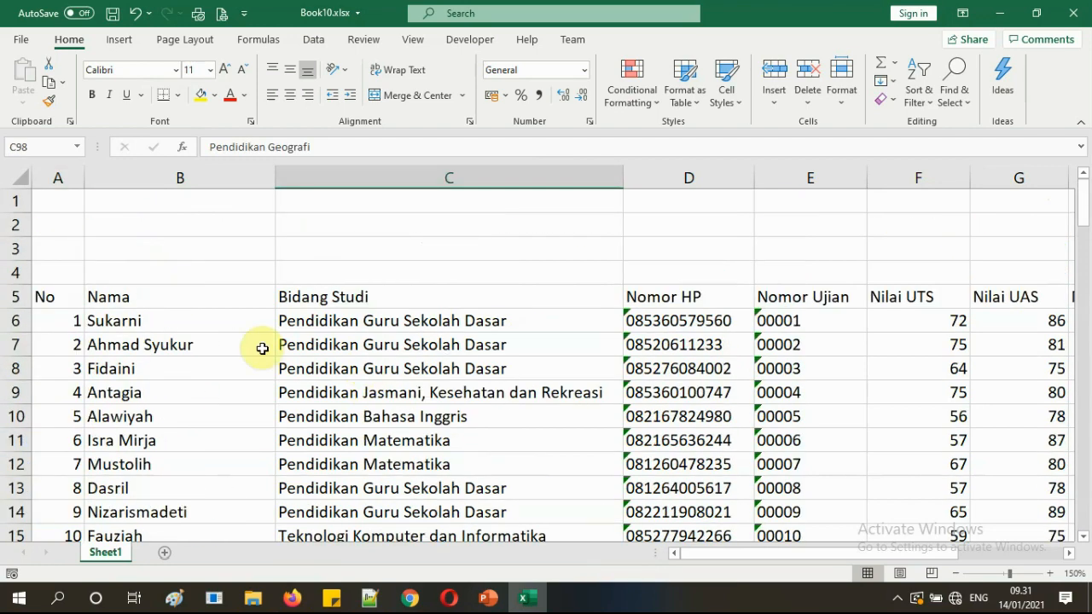
left_click(72, 299)
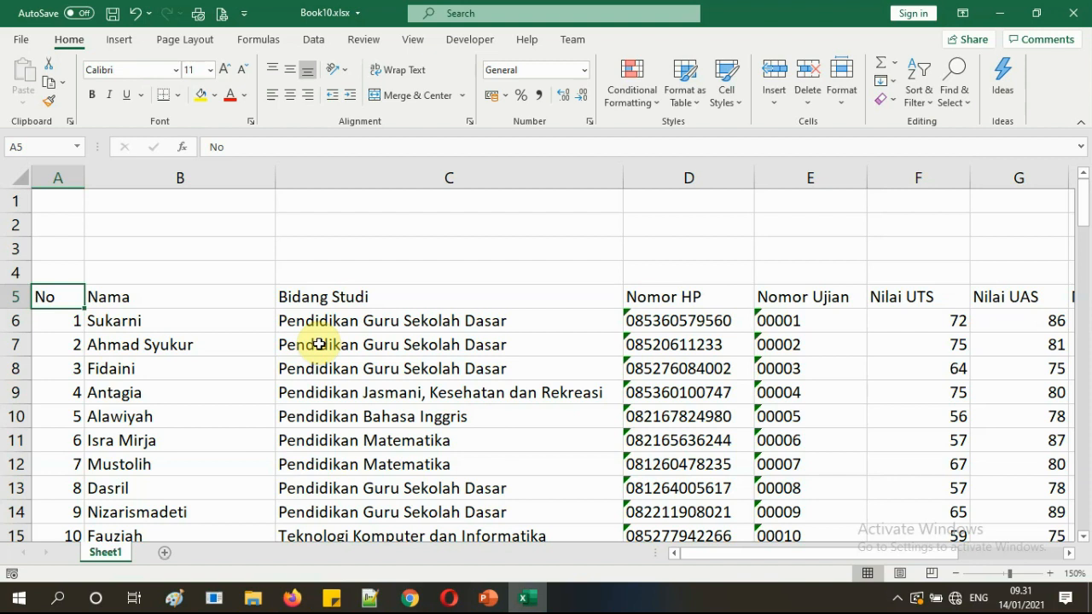
key("ctrl+shift+Down")
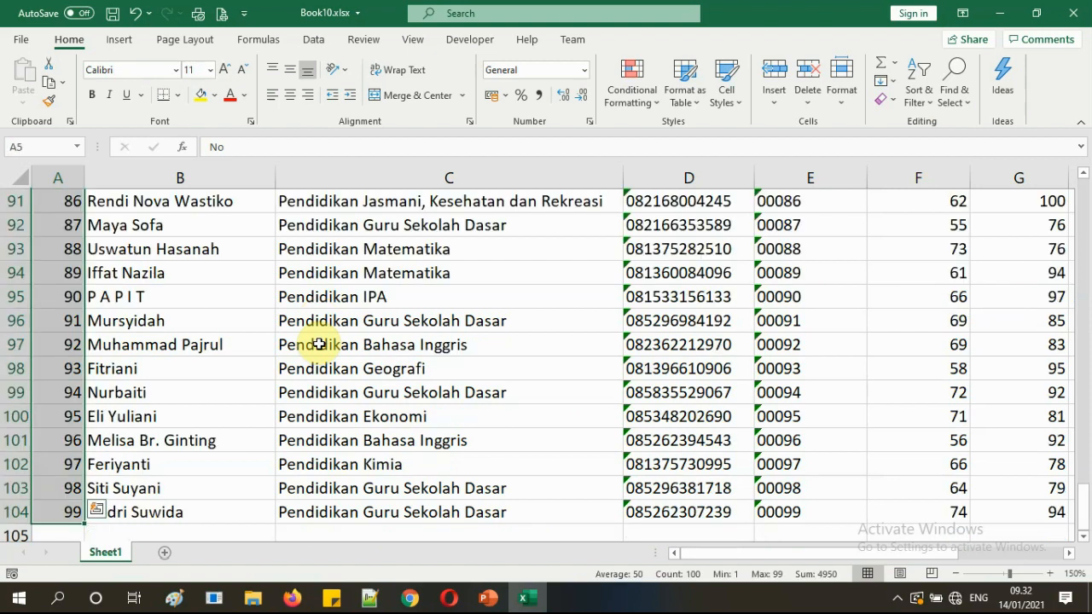
scroll(256, 376, "down", 2)
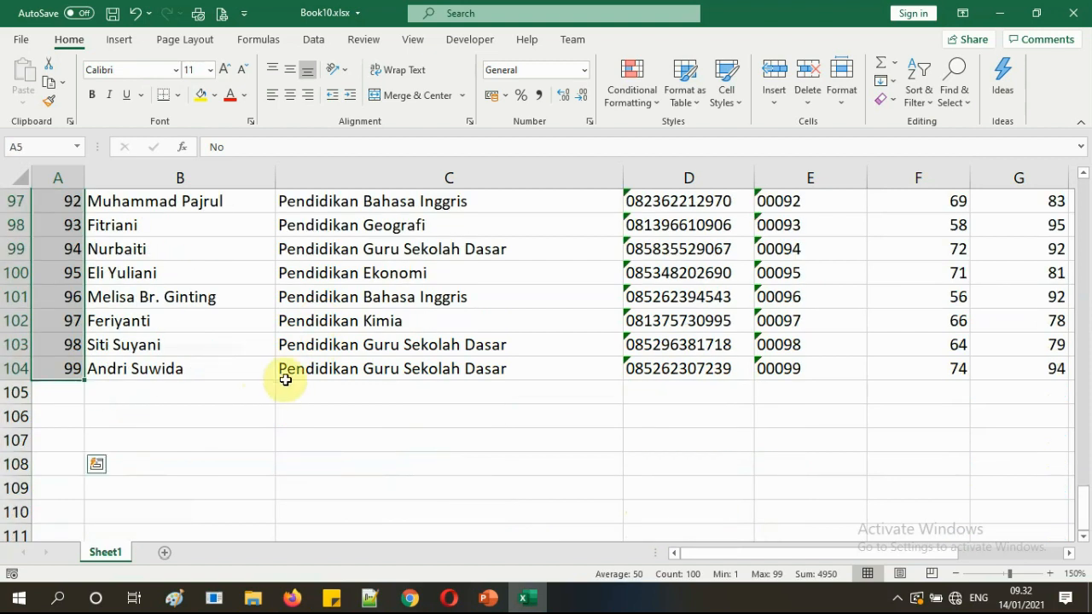
scroll(285, 377, "up", 20)
scroll(288, 378, "up", 7)
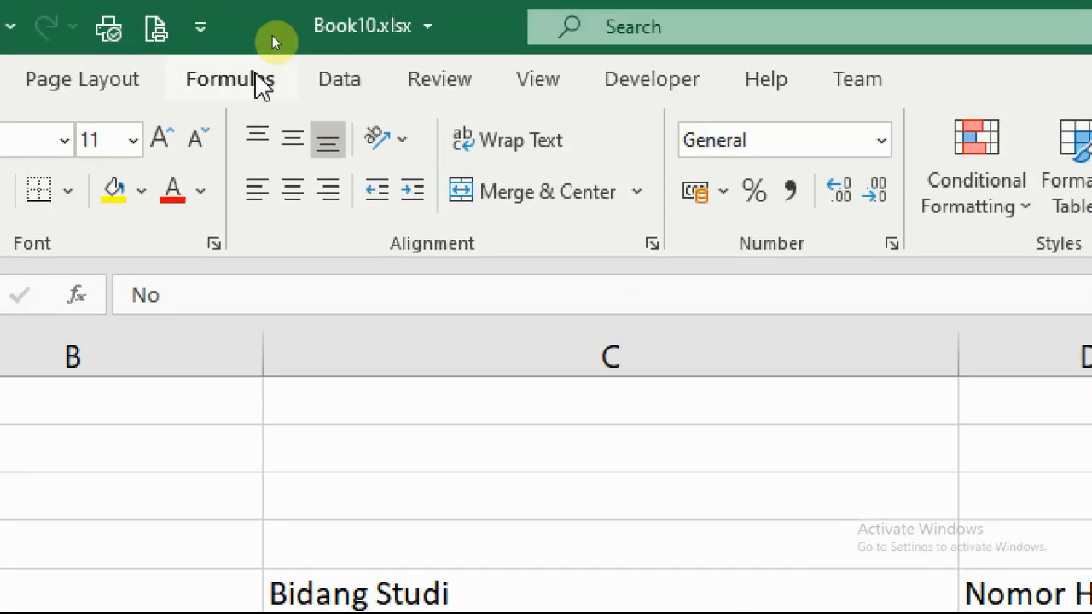
left_click(293, 205)
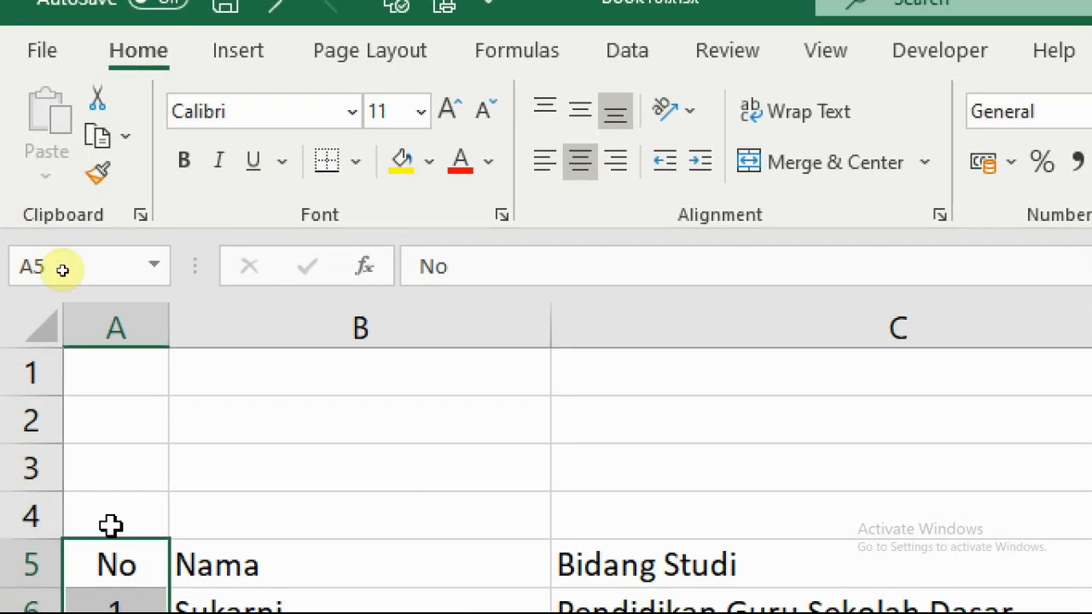
left_click(110, 534)
scroll(110, 539, "down", 4)
scroll(111, 513, "up", 3)
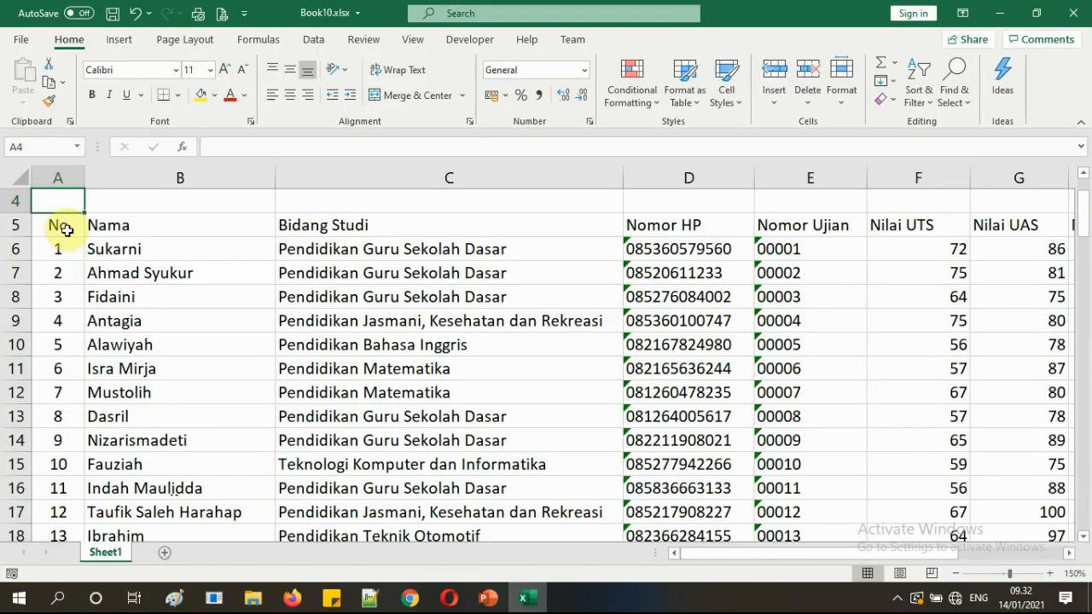
left_click(63, 273)
scroll(71, 273, "up", 1)
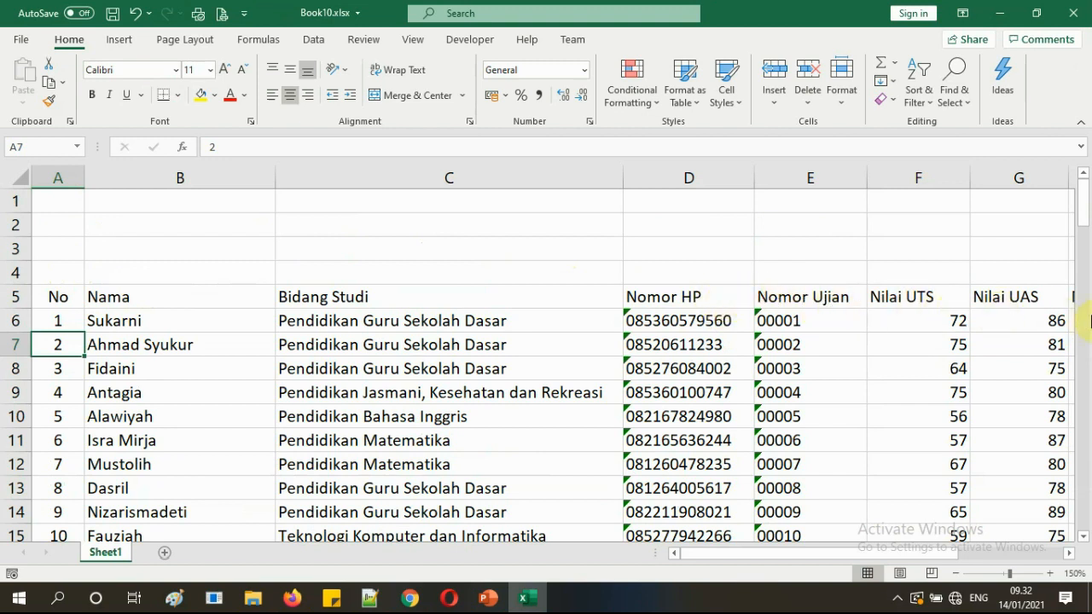
left_click(964, 346)
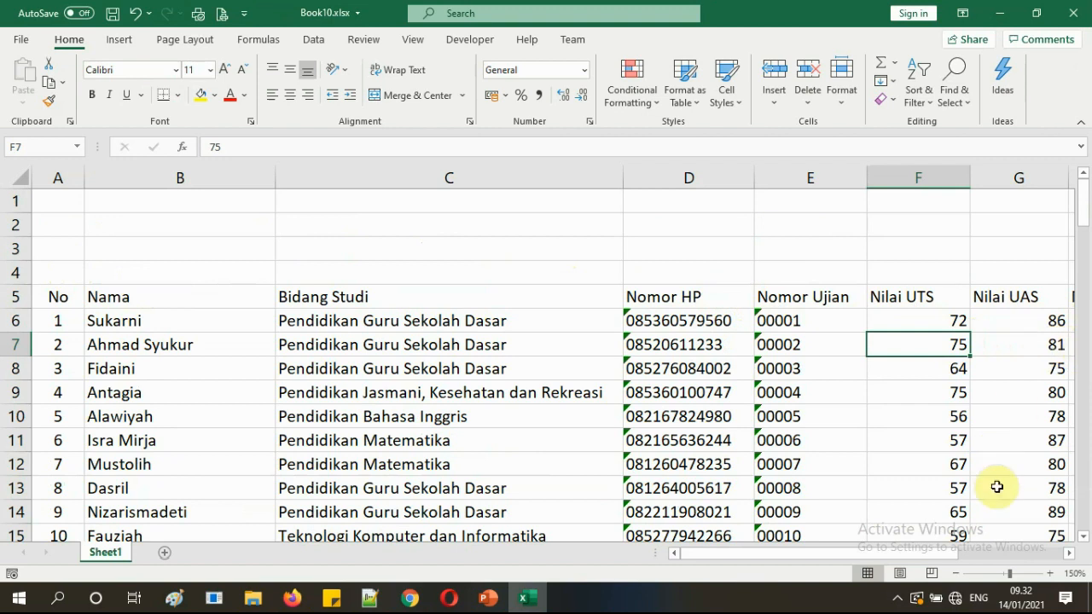
mouse_move(969, 552)
left_mouse_down()
mouse_move(1024, 560)
mouse_move(978, 536)
left_mouse_up()
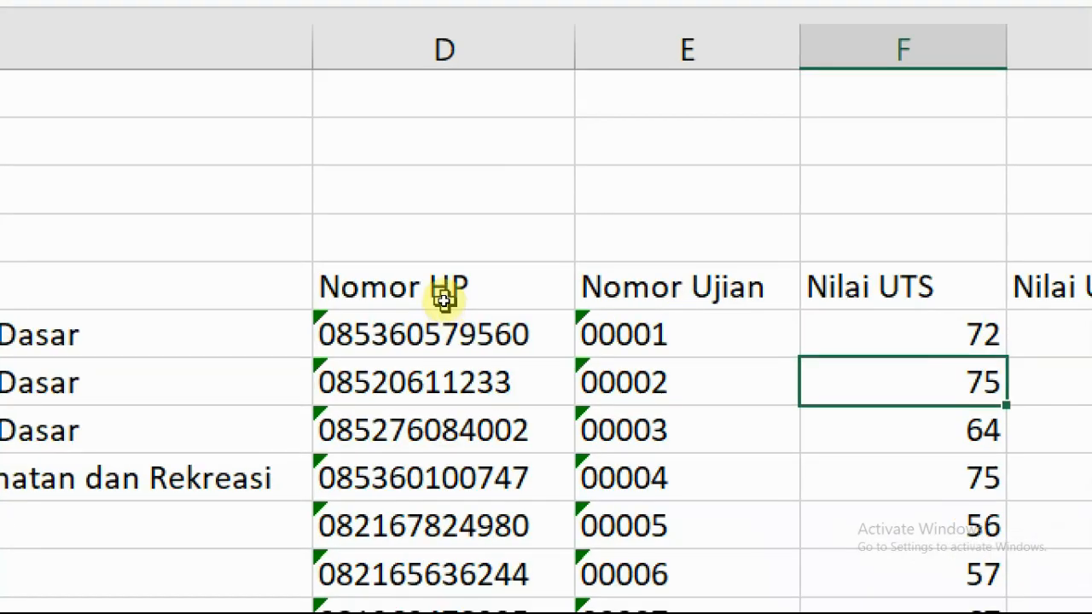
left_click(467, 300)
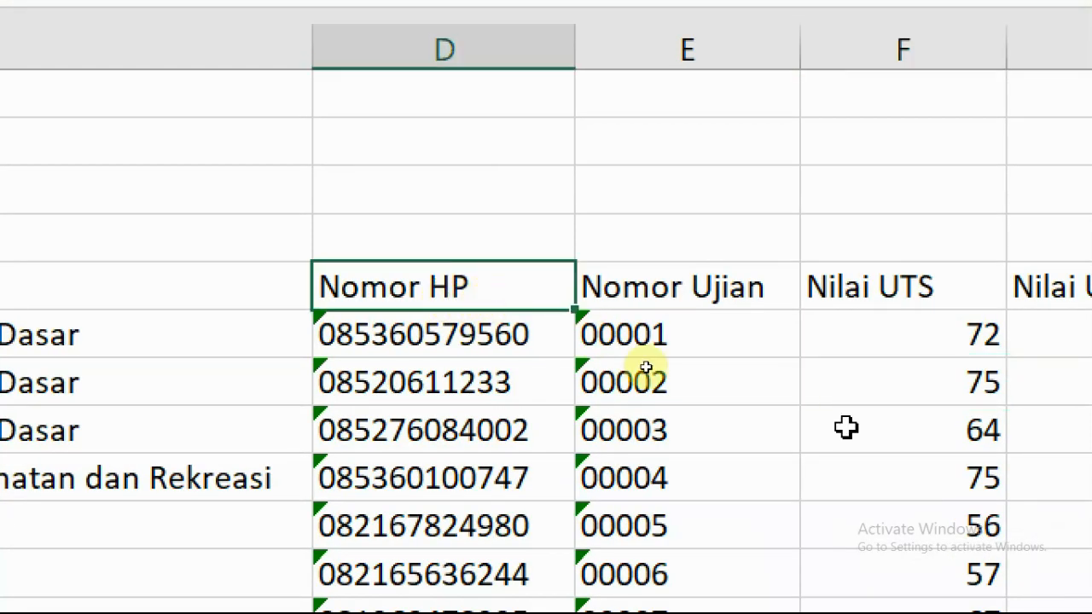
key("ctrl+Right")
key("ctrl+Right")
key("ctrl+Left")
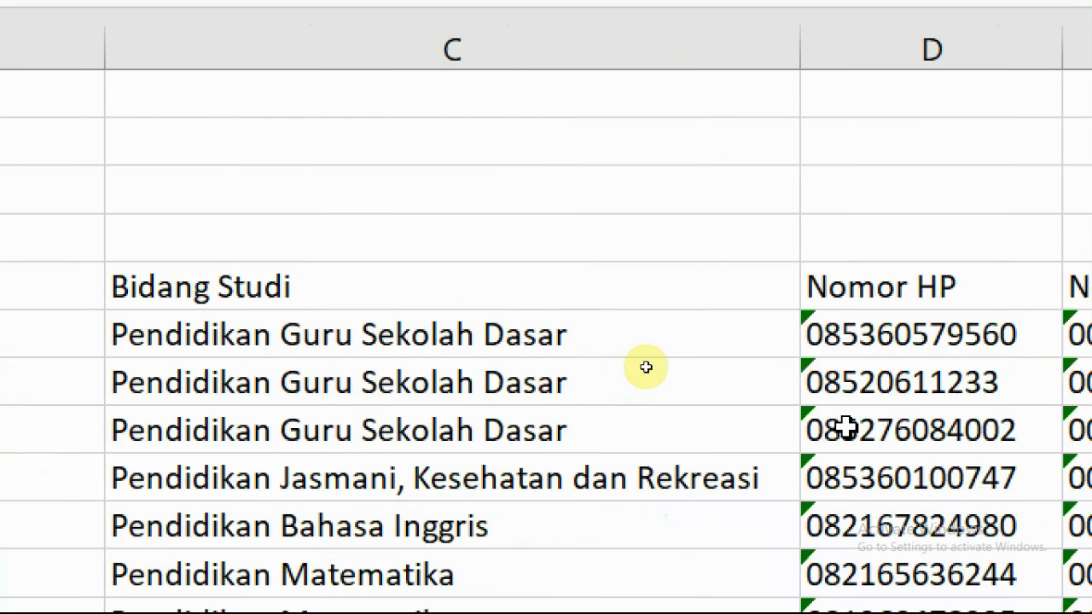
key("ctrl+Home")
key("Right")
key("Down")
key("Down")
key("Down")
key("Down")
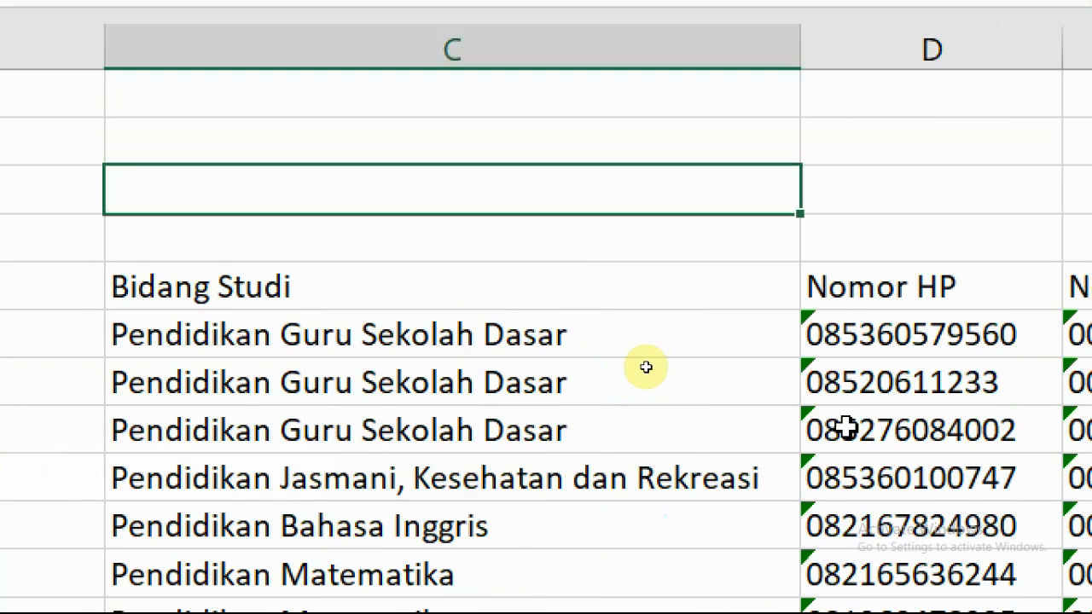
key("Right")
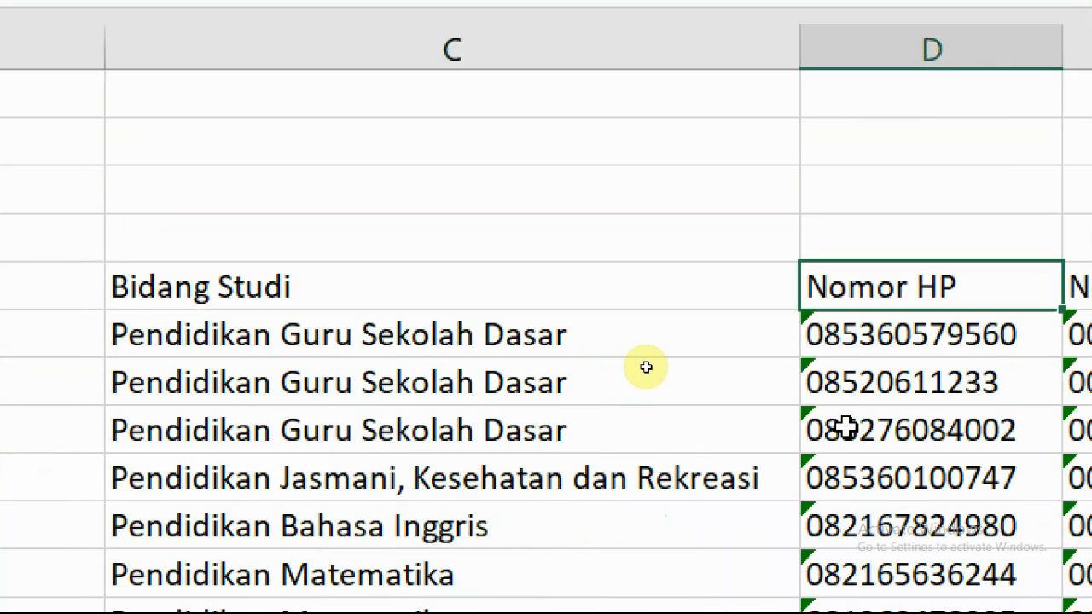
key("ctrl+shift+Right")
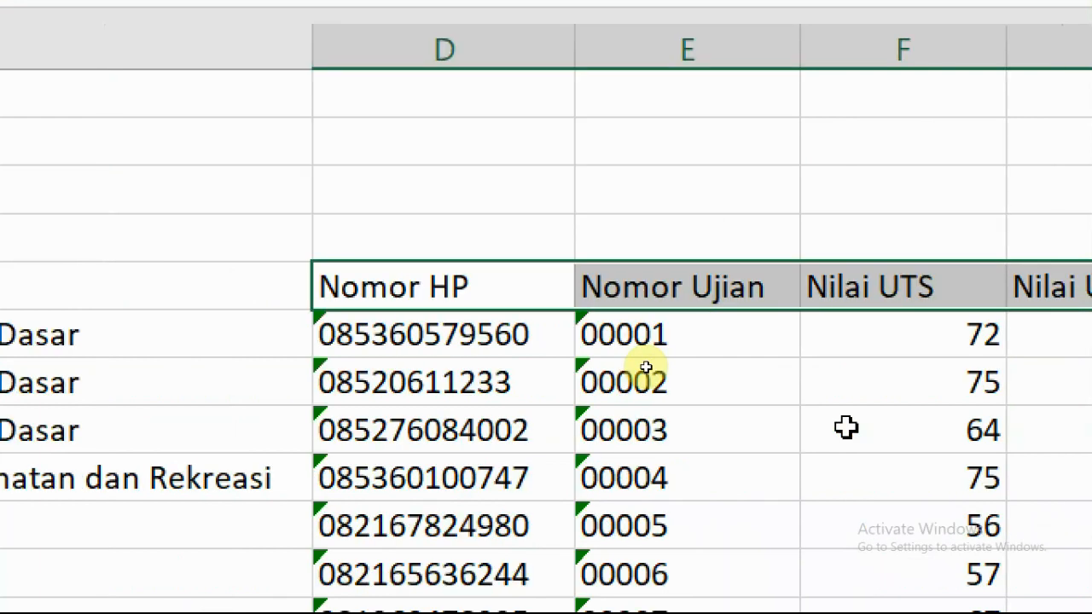
key("shift+Left")
key("shift+Left")
key("shift+Left")
key("shift+Left")
key("shift+Left")
key("shift+Left")
key("shift+Left")
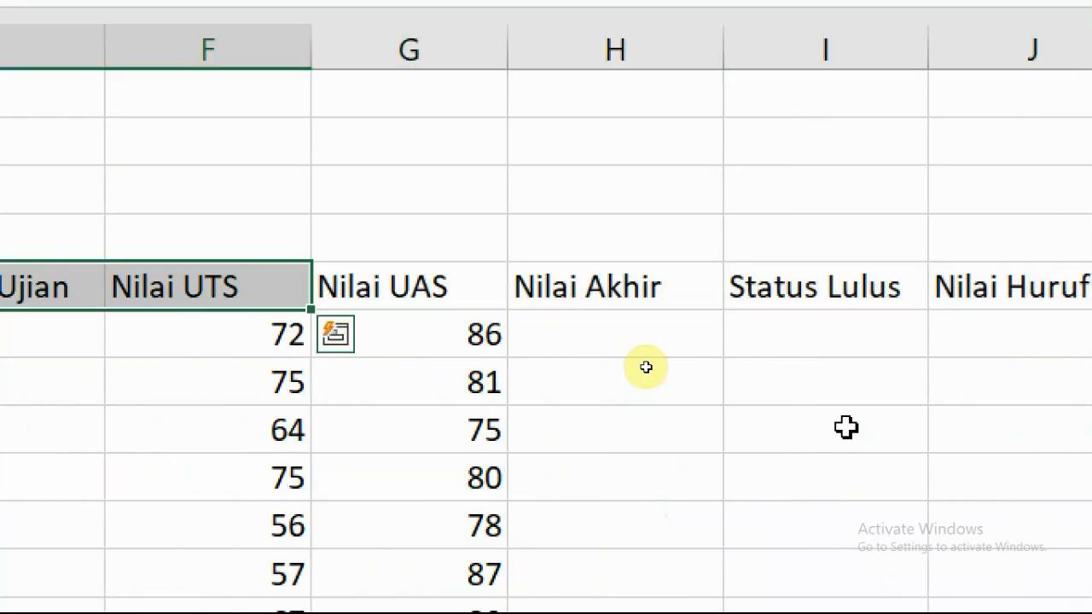
key("shift+Right")
key("shift+Right")
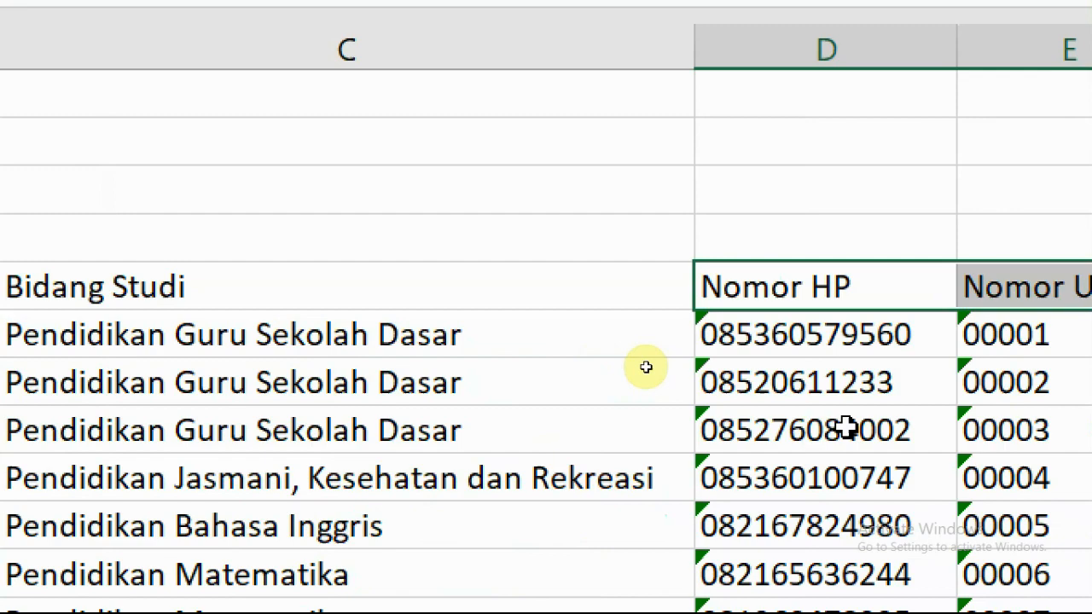
key("ctrl+q")
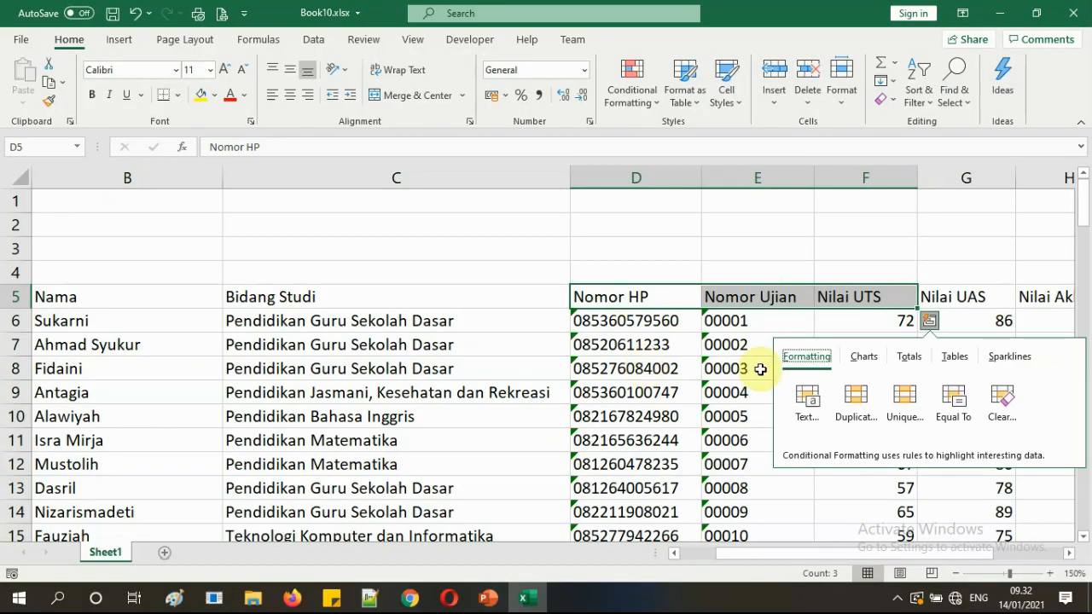
left_click(1006, 389)
Center columns D to G, Nomor HP through Nilai UAS, from row 5 down to row 104.
left_click_drag(670, 299, 939, 393)
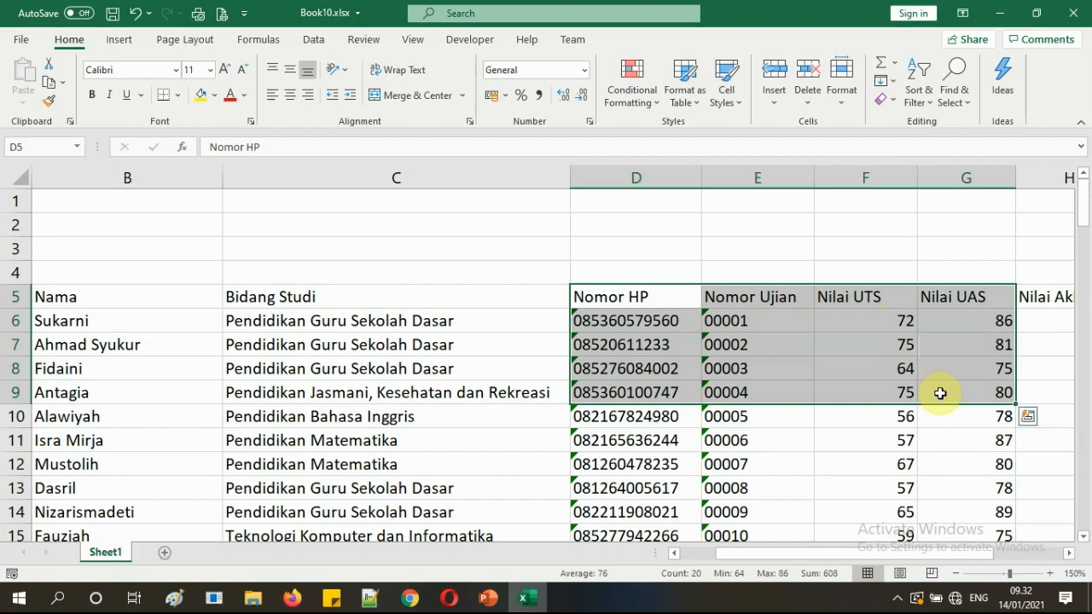
key("ctrl+shift+Down")
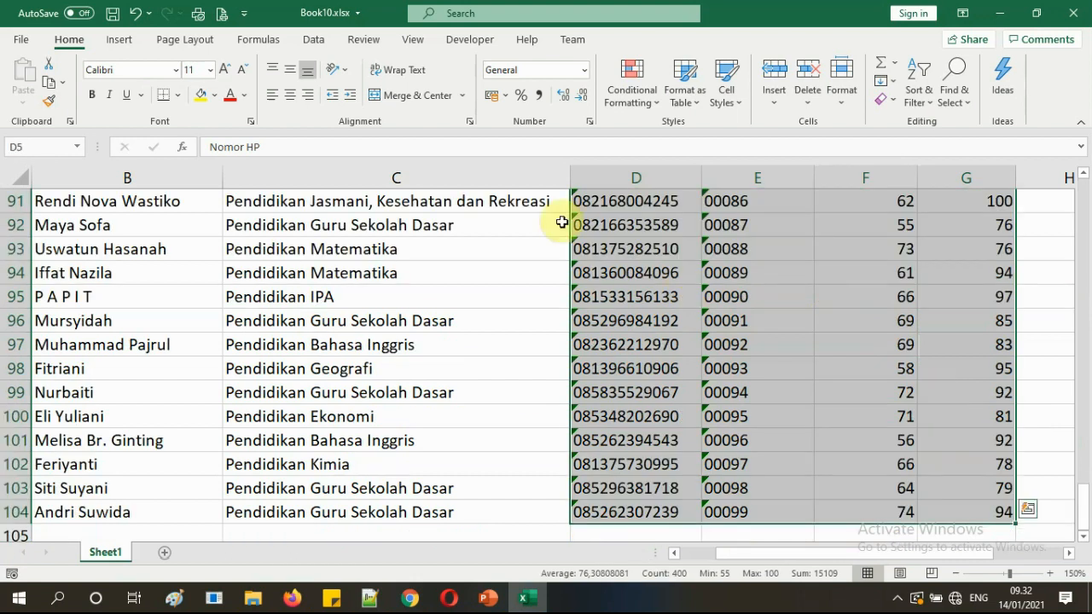
left_click(295, 99)
left_click(895, 370)
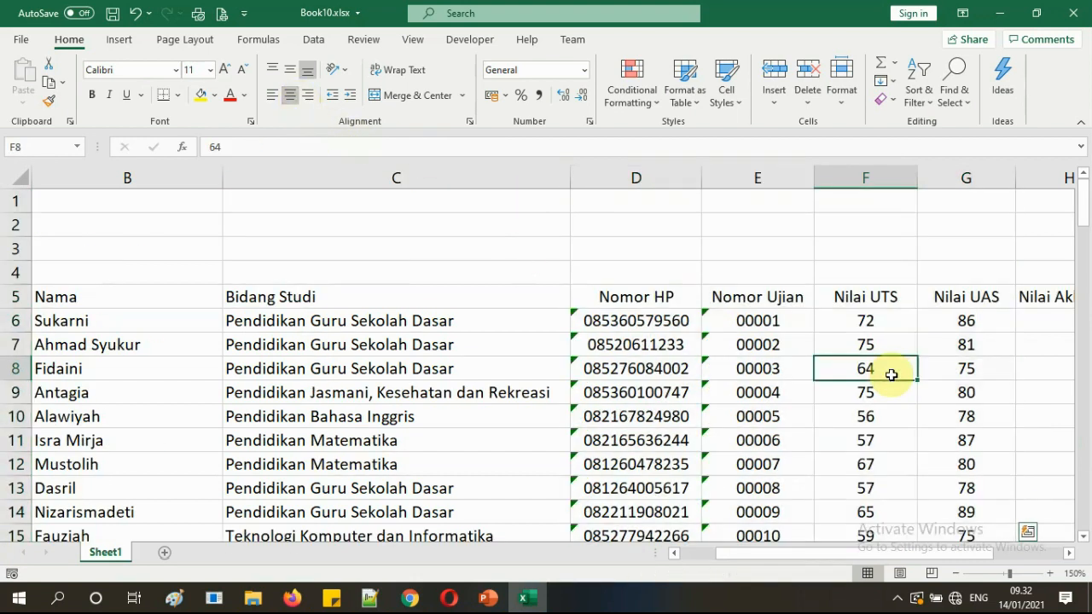
left_click_drag(925, 557, 868, 553)
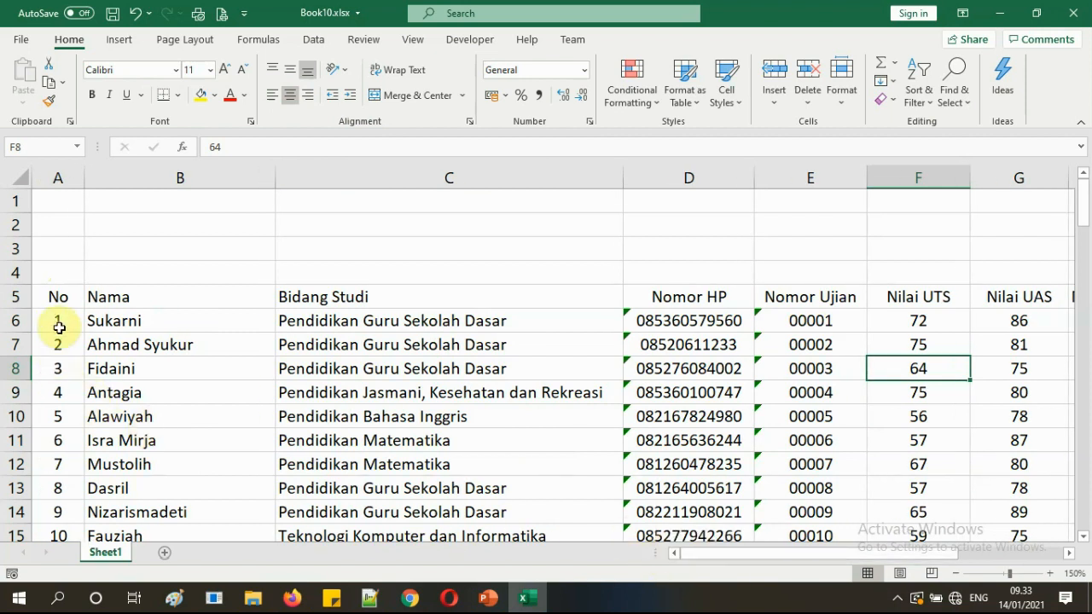
Select the grade table range A5:J104, from No across to Nilai Huruf.
left_click(60, 297)
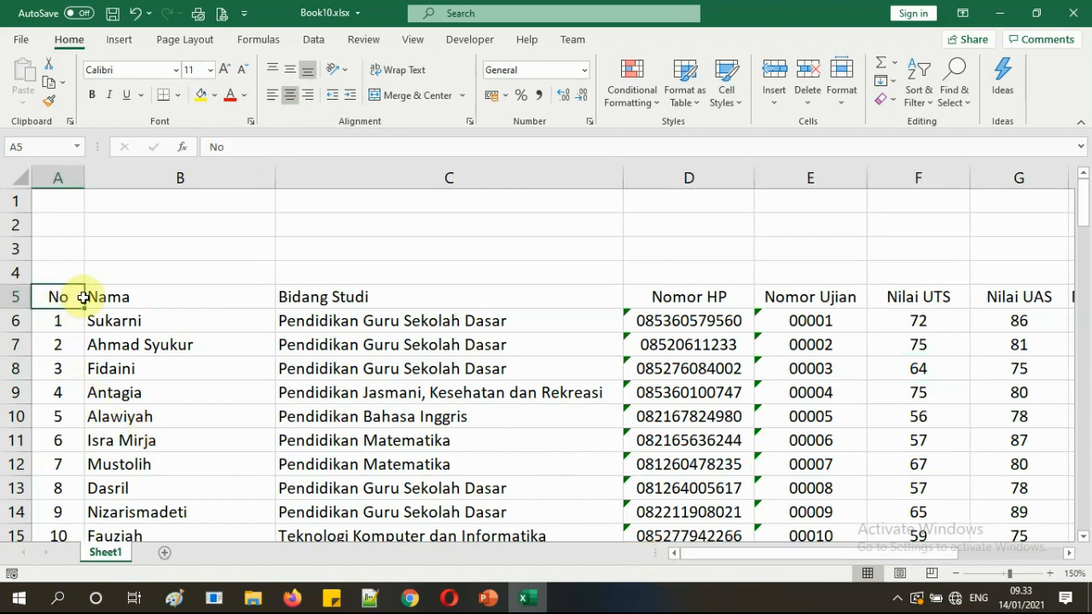
left_click_drag(92, 297, 560, 305)
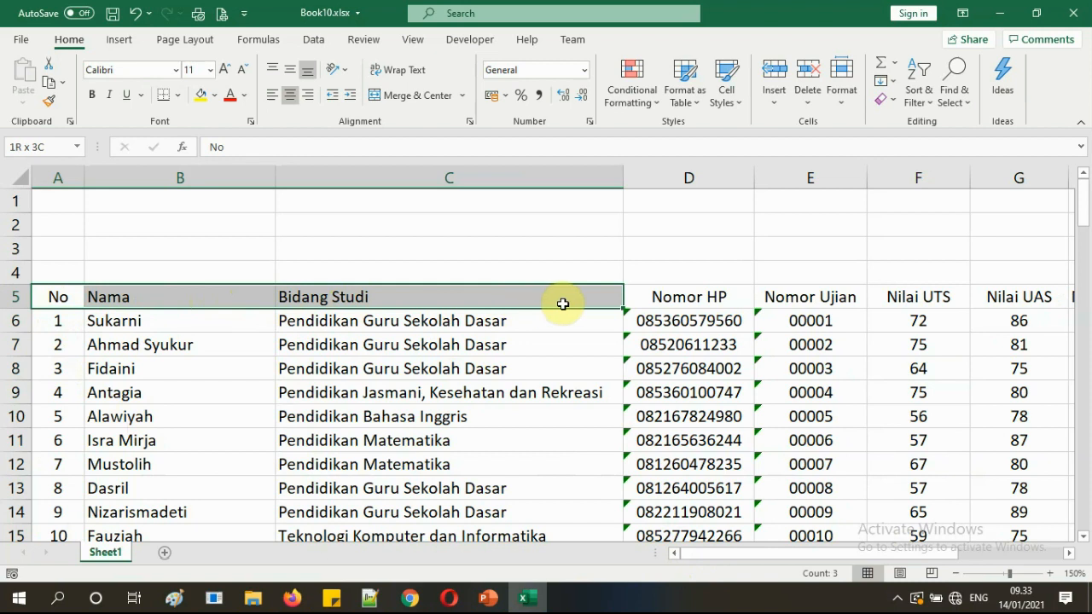
key("shift+Right")
key("shift+Right")
key("shift+Right")
key("shift+Right")
key("shift+Right")
key("shift+Right")
key("shift+Right")
key("shift+Right")
key("shift+Right")
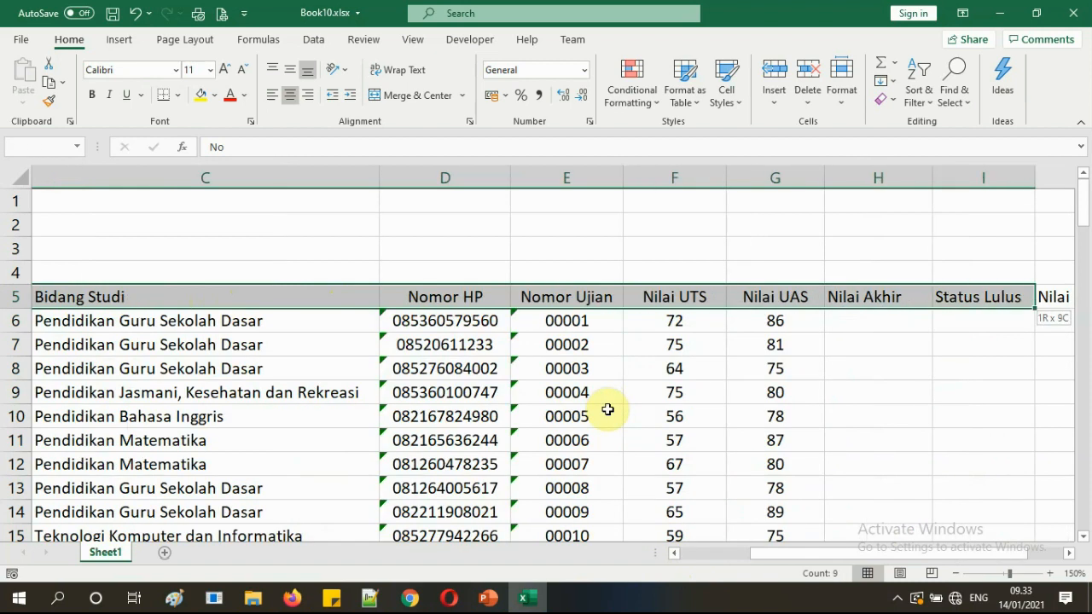
key("shift+Left")
key("shift+Left")
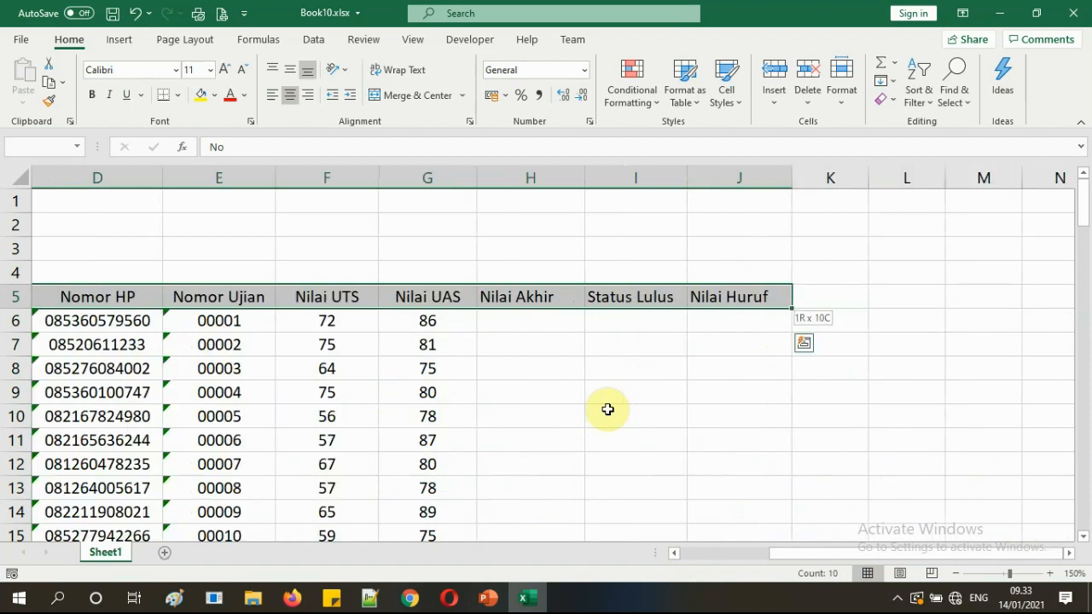
key("shift+Down")
key("shift+Down")
key("shift+Down")
key("shift+Down")
key("shift+Down")
key("shift+Down")
key("shift+Down")
key("shift+Down")
key("shift+Down")
key("shift+Down")
key("shift+Down")
key("shift+Down")
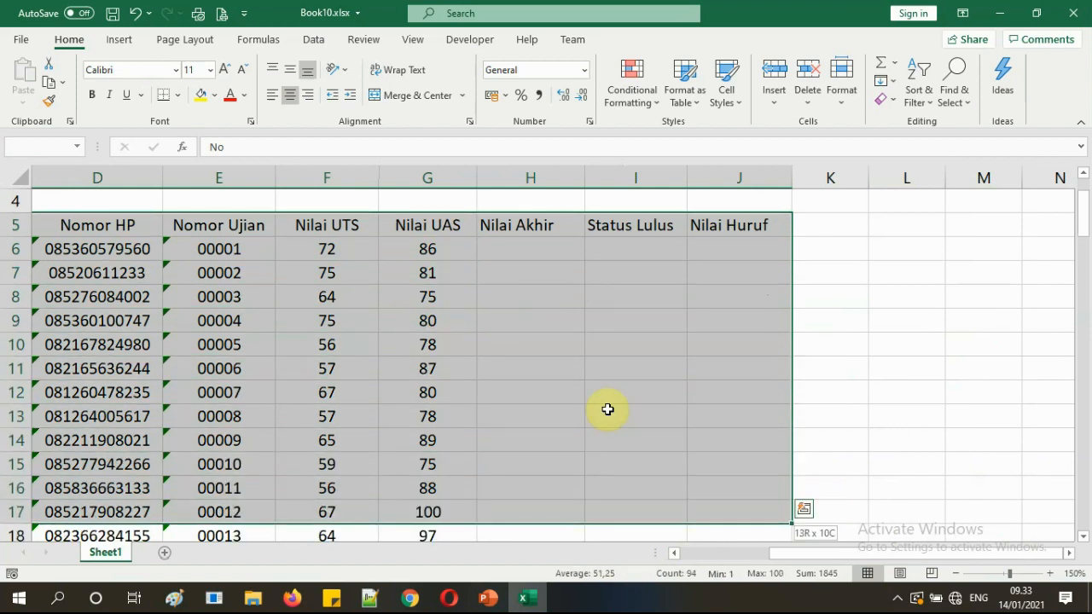
key("shift+Down")
key("shift+Down")
key("shift+Down")
key("shift+Down")
key("shift+Down")
key("shift+Down")
key("shift+Down")
key("shift+Down")
key("shift+Down")
key("shift+Down")
key("shift+Down")
key("shift+Down")
key("shift+Down")
key("shift+Down")
key("shift+Down")
key("shift+Down")
key("shift+Down")
key("shift+Down")
key("shift+Down")
key("shift+Down")
key("shift+Down")
key("shift+Down")
key("shift+Down")
key("shift+Down")
key("shift+Down")
key("shift+Down")
key("shift+Down")
key("shift+Down")
key("shift+Down")
key("shift+Down")
key("shift+Down")
key("shift+Down")
key("shift+Down")
key("shift+Down")
key("shift+Down")
key("shift+Down")
key("shift+Down")
key("shift+Down")
key("shift+Down")
key("shift+Down")
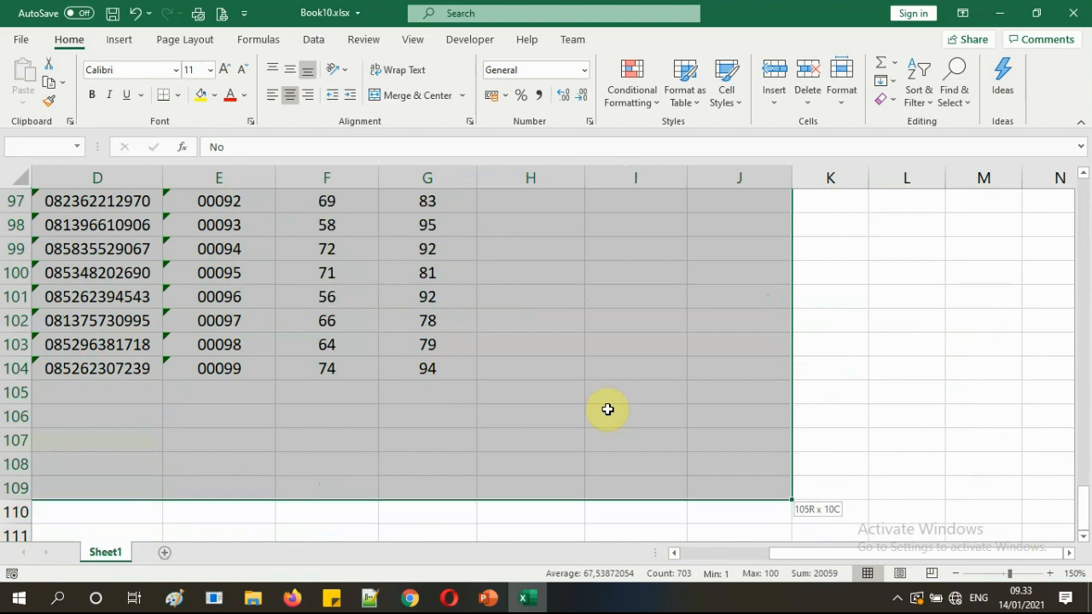
key("shift+Up")
key("shift+Up")
key("shift+Up")
key("shift+Up")
key("shift+Up")
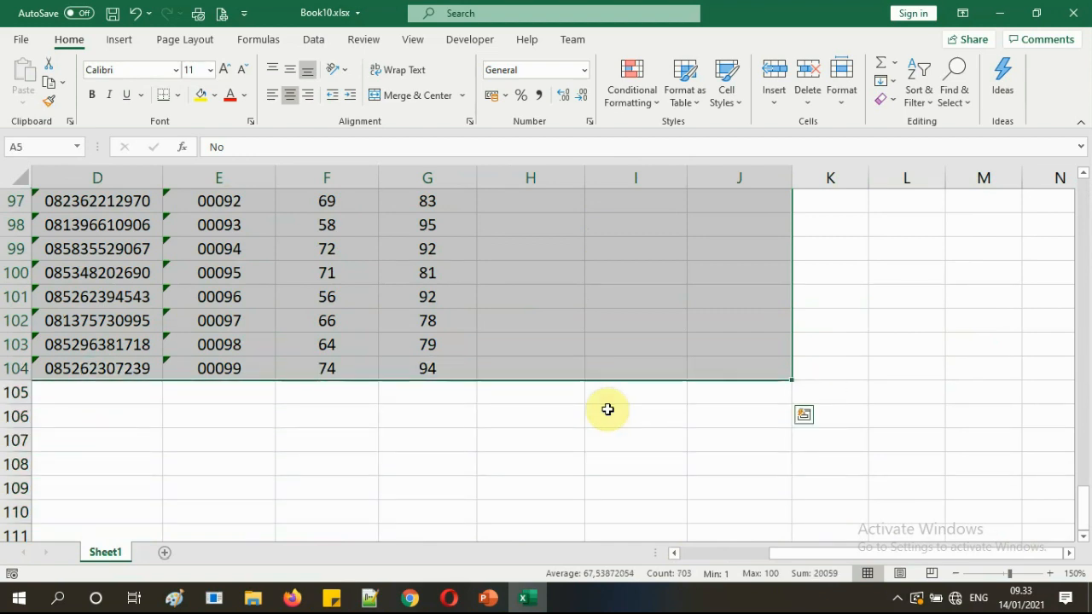
scroll(659, 333, "up", 19)
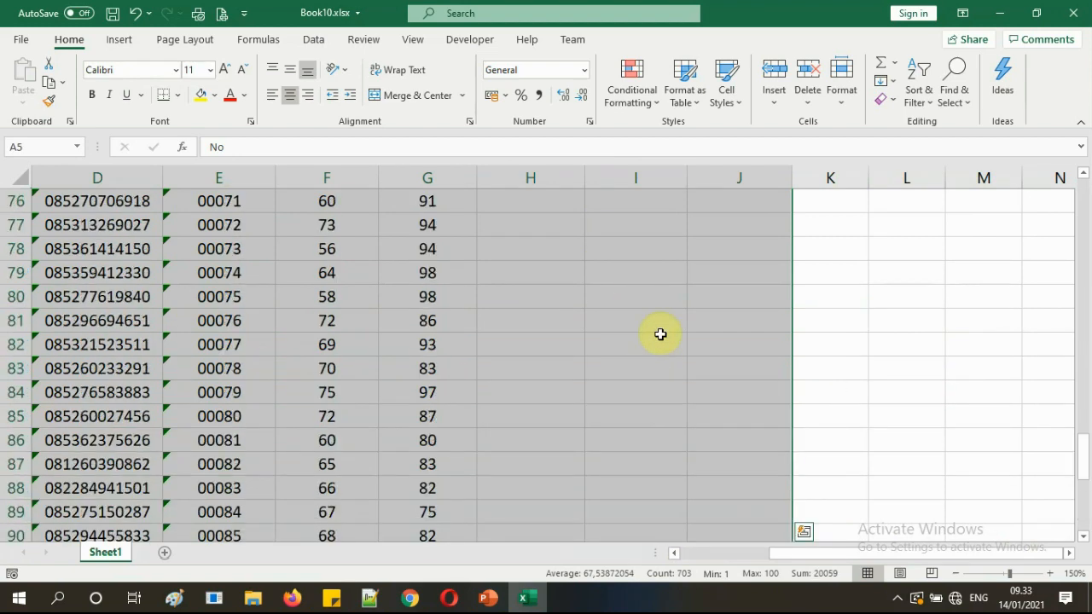
scroll(659, 333, "up", 13)
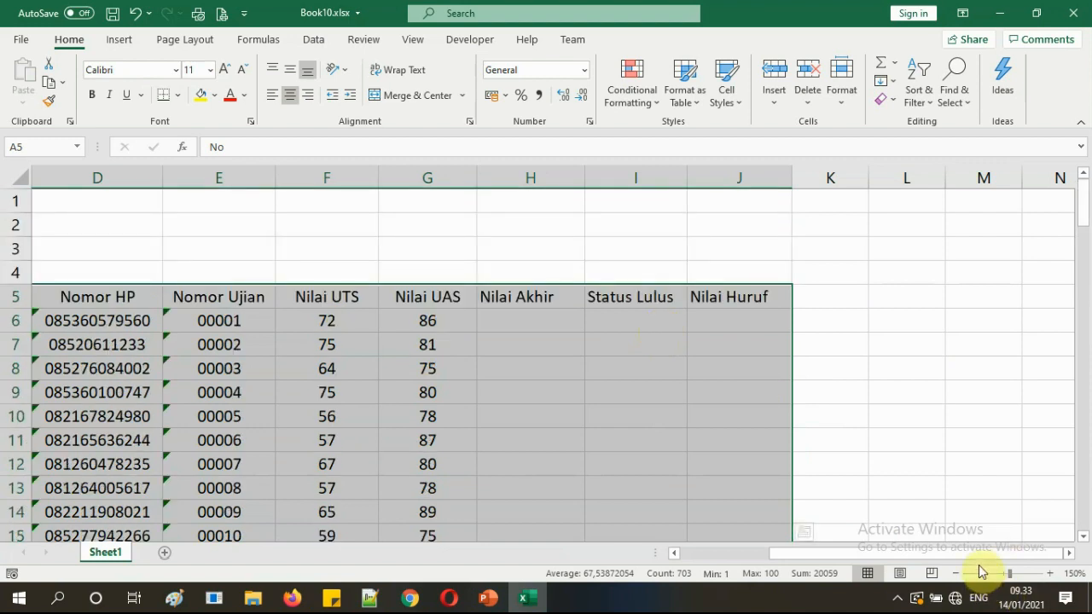
left_click_drag(966, 557, 872, 558)
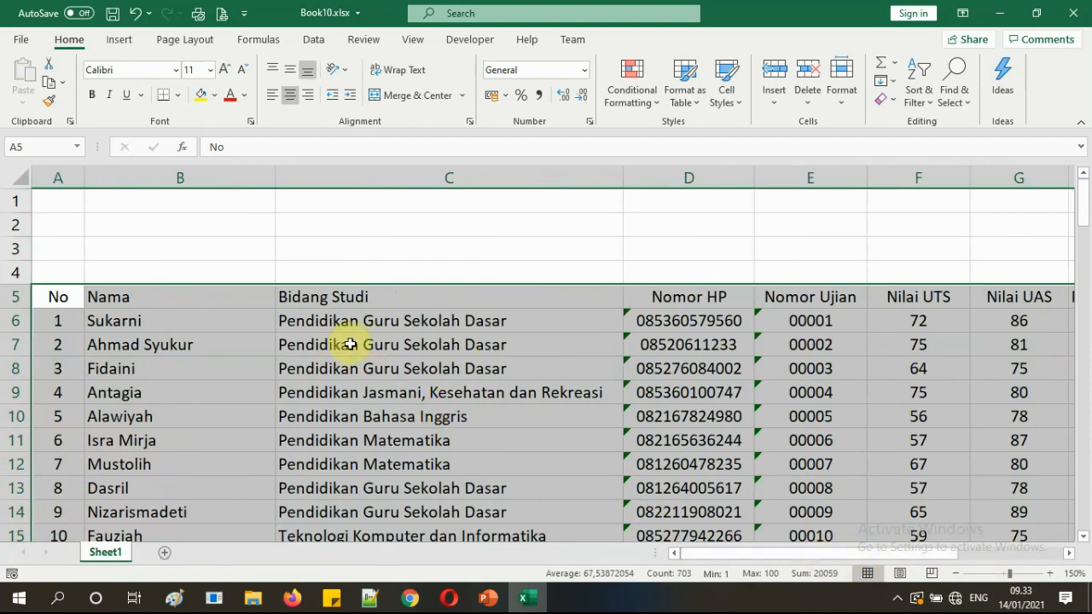
right_click(394, 322)
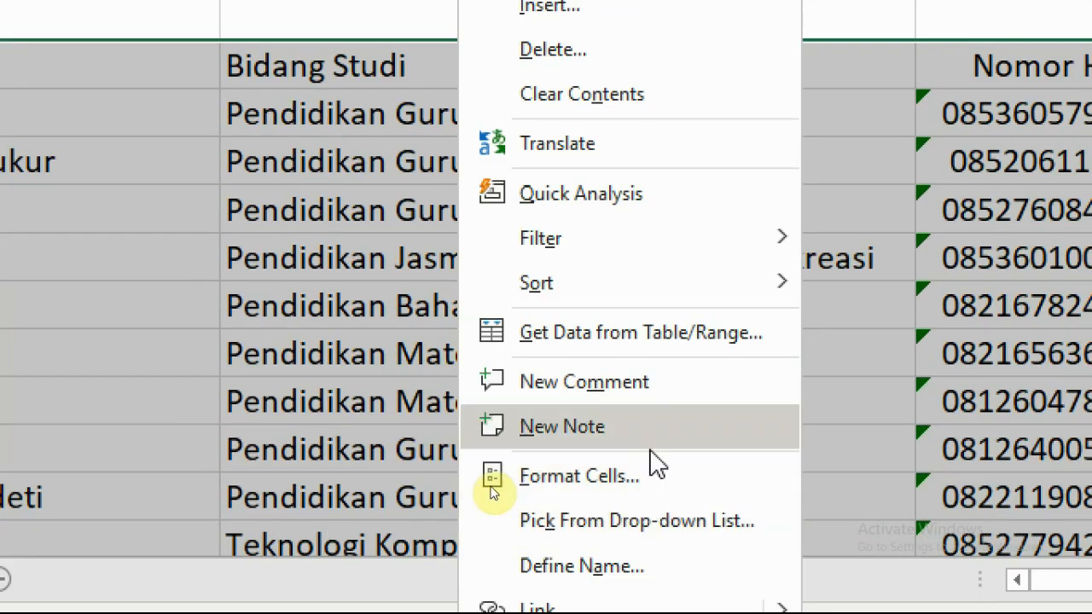
In the Format Cells border settings, choose a thin solid line style.
left_click(600, 493)
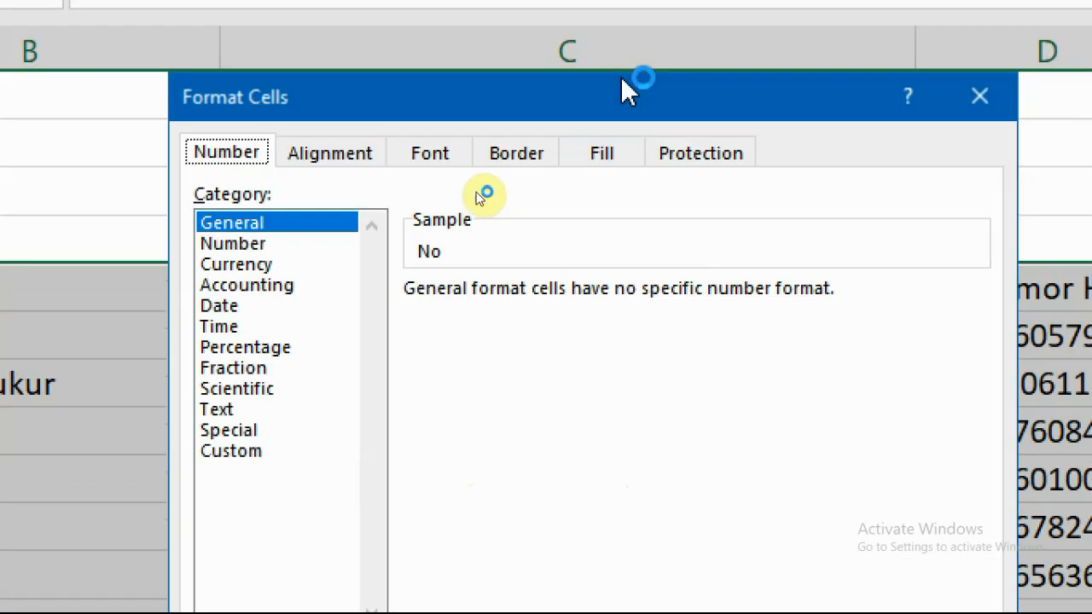
left_click(515, 156)
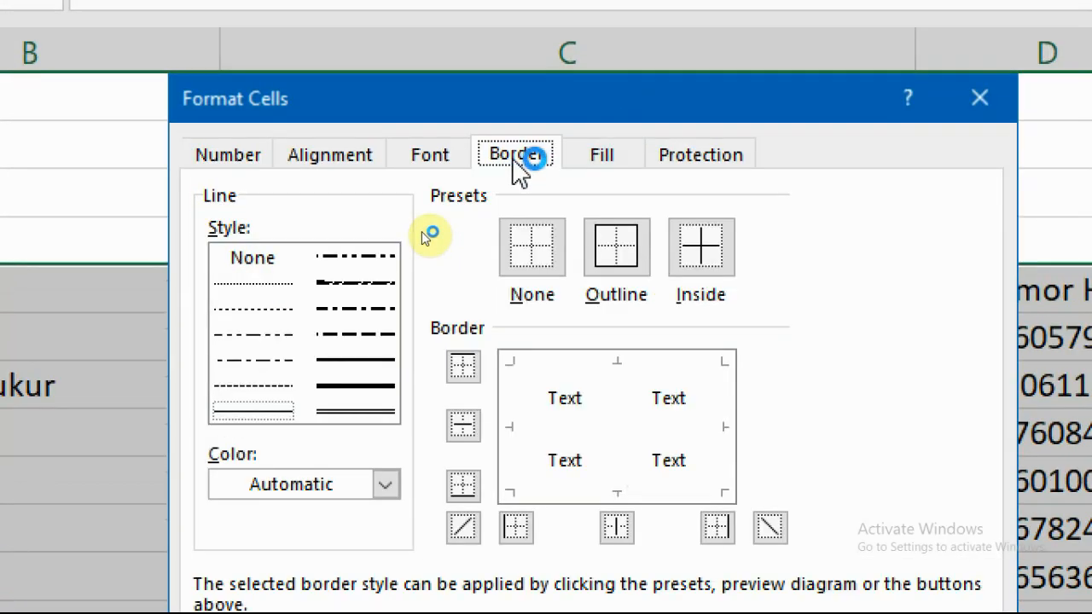
left_click(231, 157)
left_click(338, 158)
left_click(422, 159)
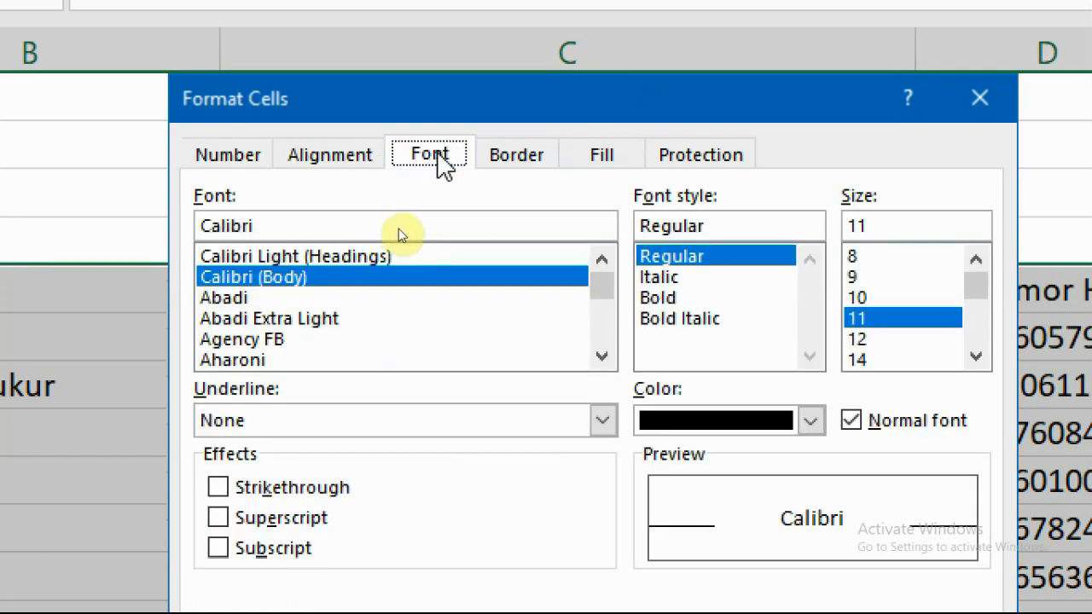
left_click(521, 159)
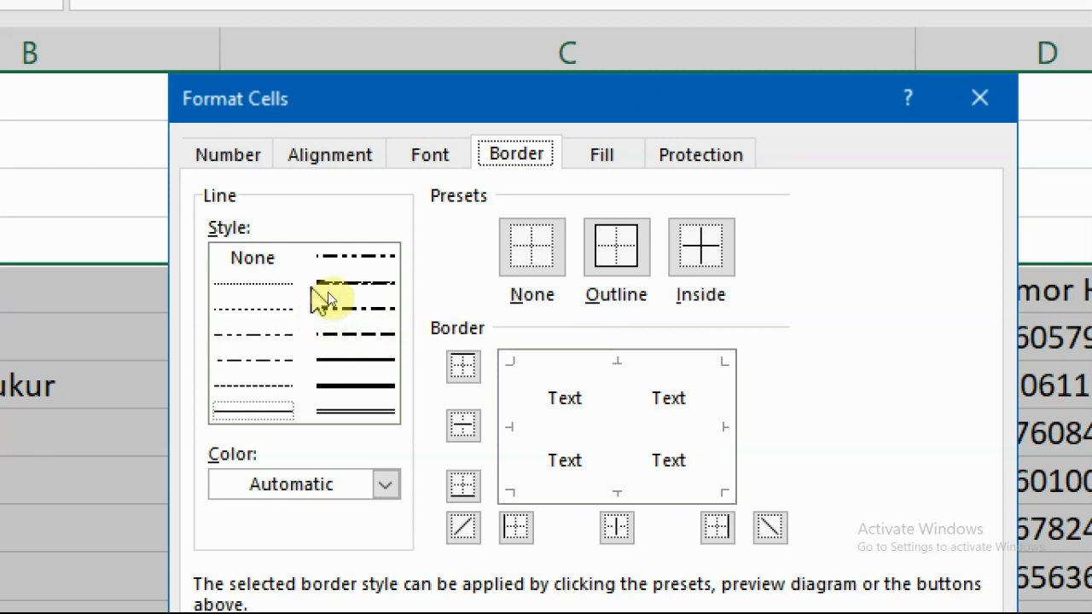
left_click(355, 309)
left_click(355, 334)
left_click(345, 360)
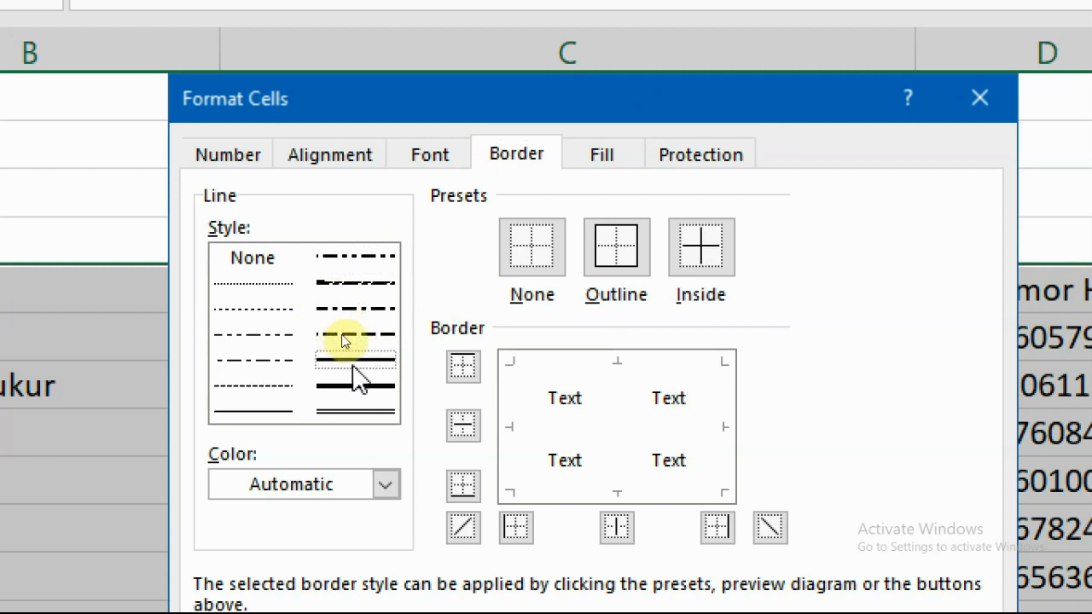
left_click(261, 413)
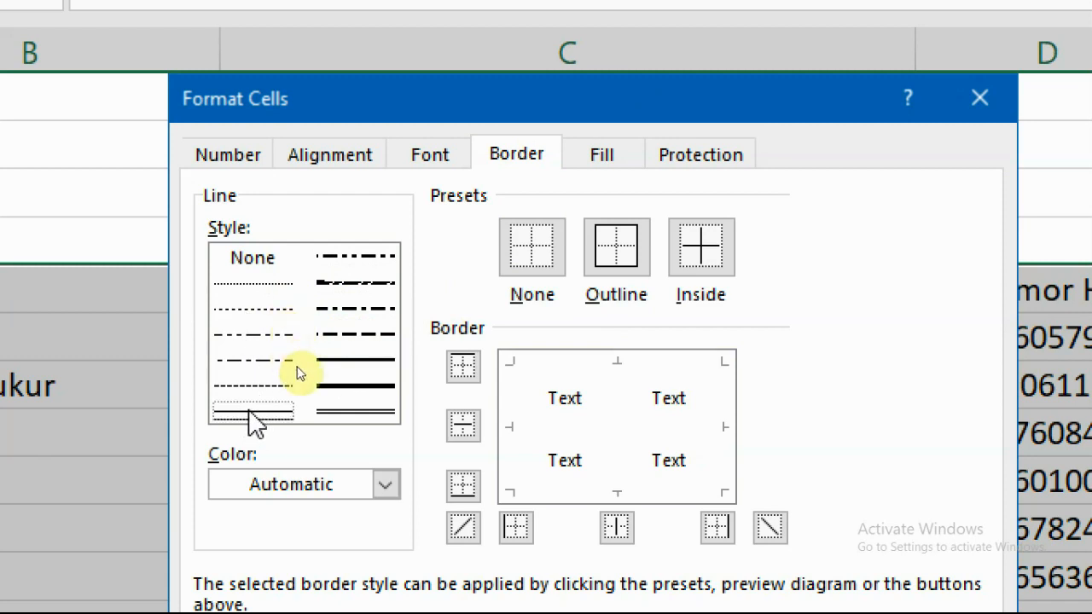
Apply black outline and inside borders to the whole table.
left_click(283, 483)
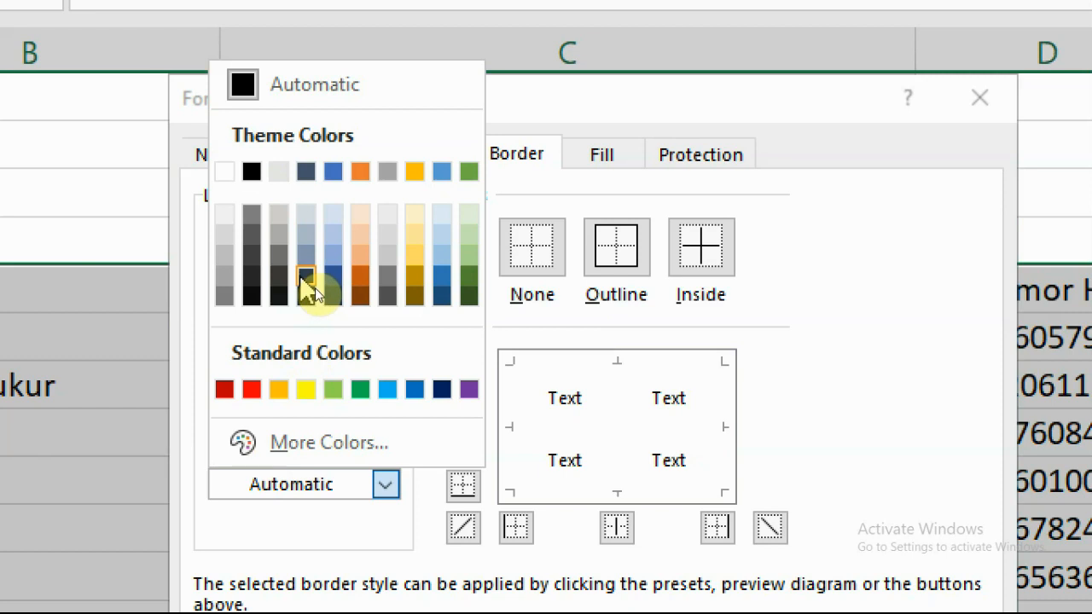
left_click(251, 172)
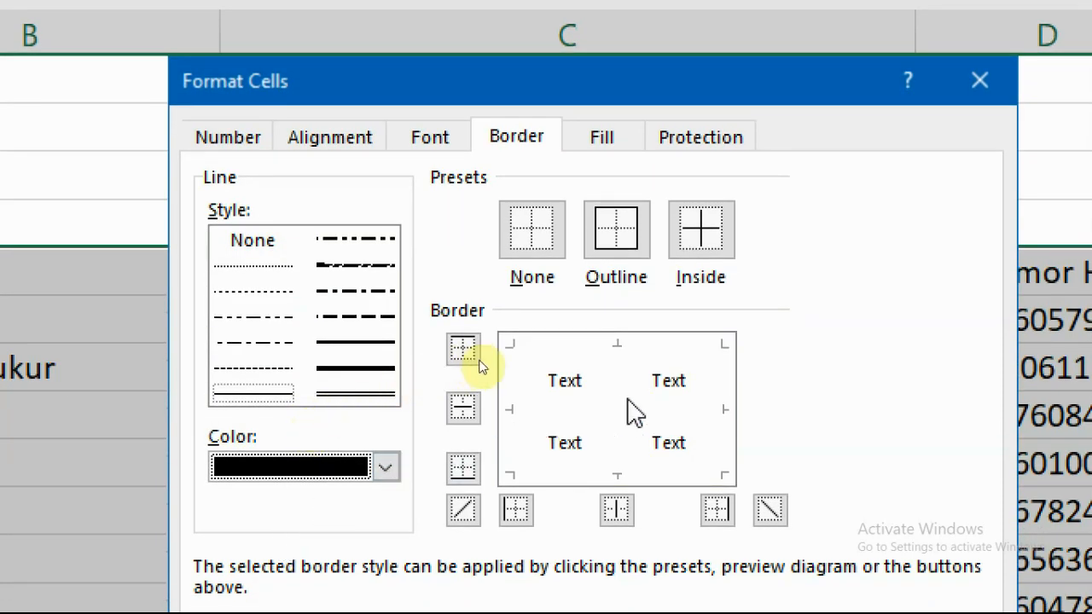
left_click(619, 233)
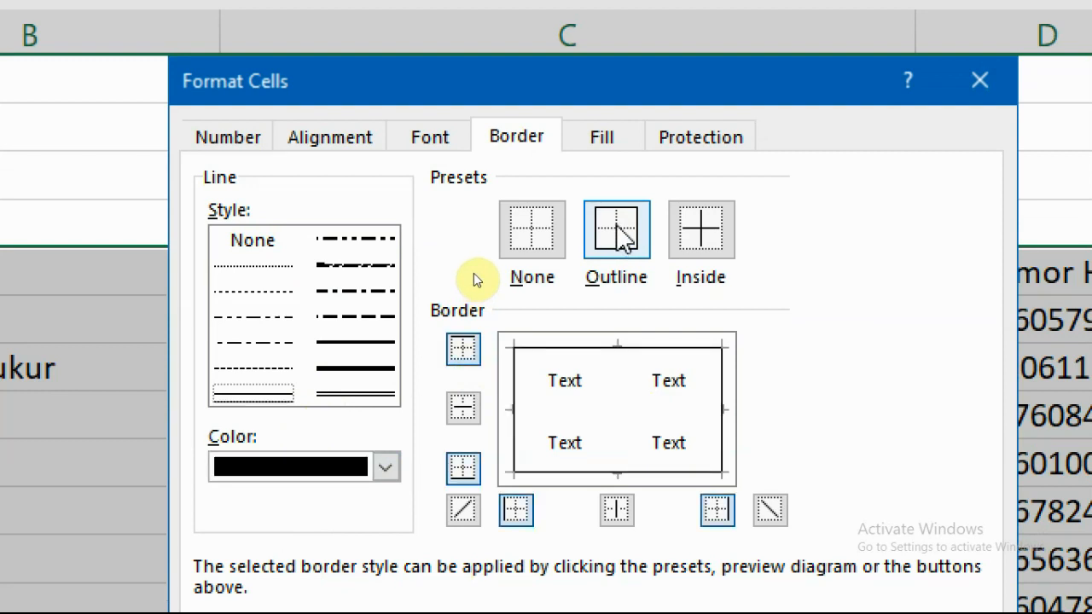
left_click(716, 241)
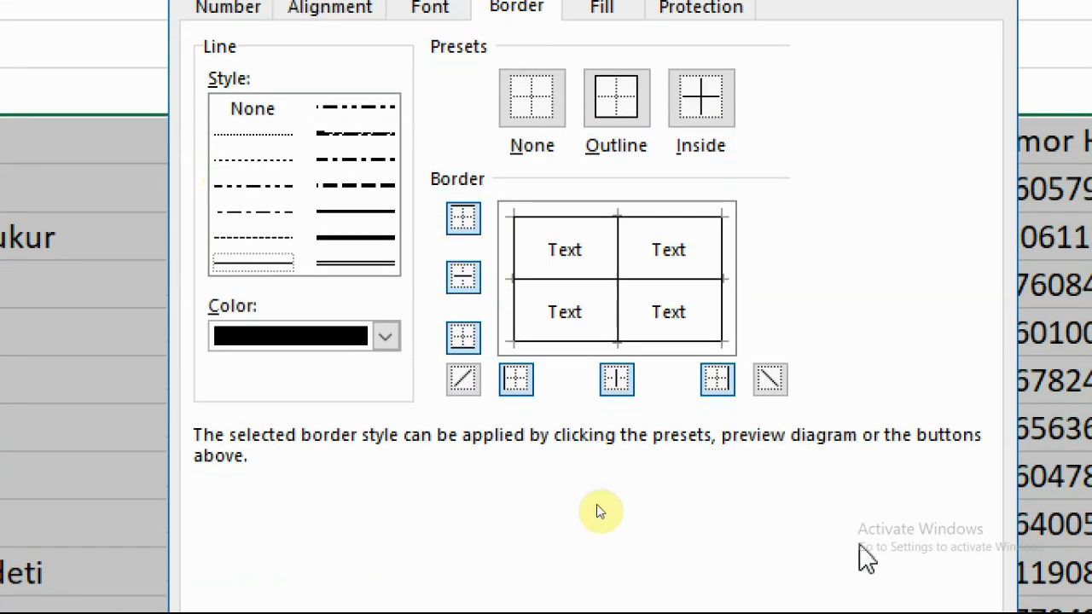
left_click(835, 527)
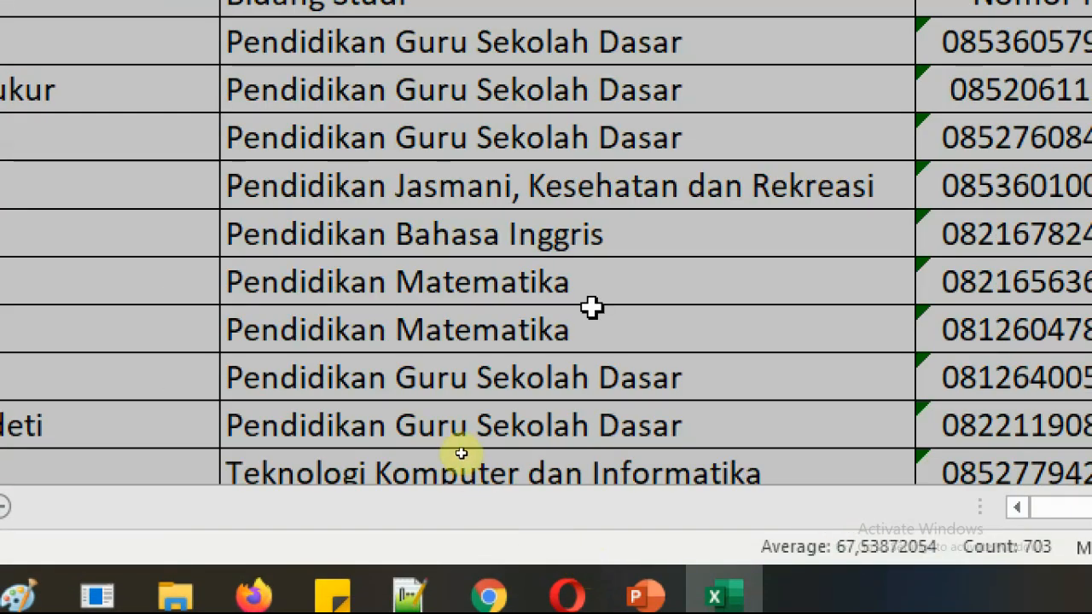
left_click(593, 309)
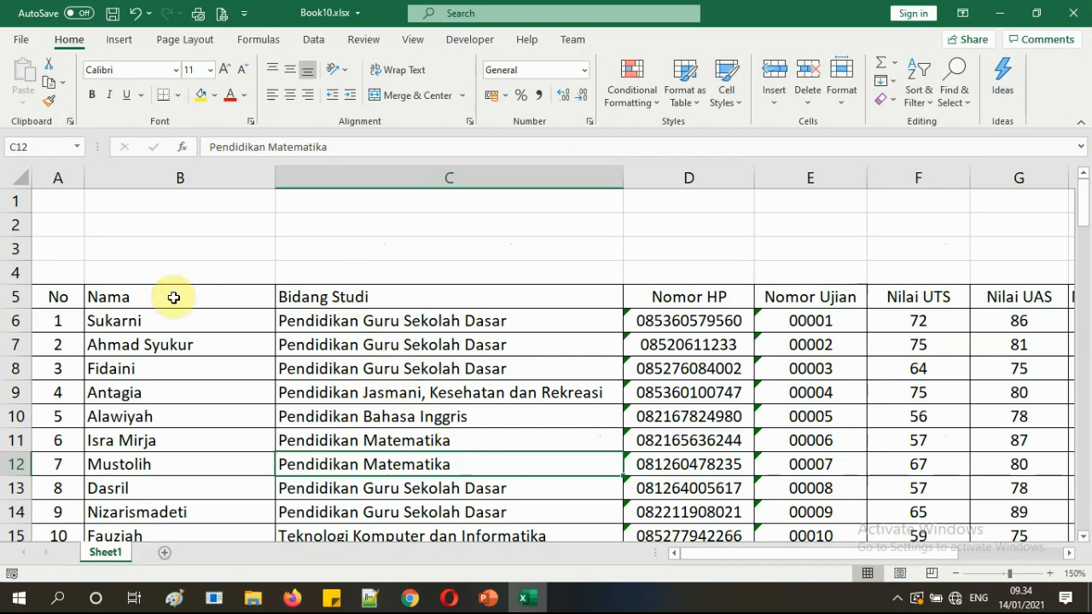
Check the bordered table, then select the header row A5:J5.
left_click(173, 297)
mouse_move(693, 552)
left_mouse_down()
mouse_move(824, 551)
mouse_move(689, 548)
left_mouse_up()
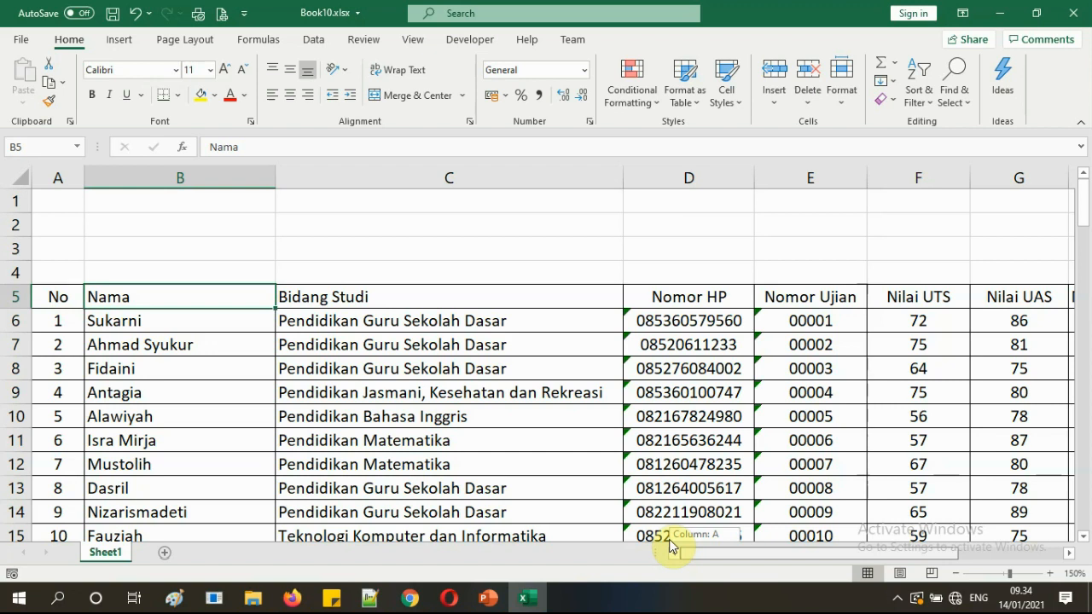
left_click_drag(671, 546, 670, 547)
left_click(535, 396)
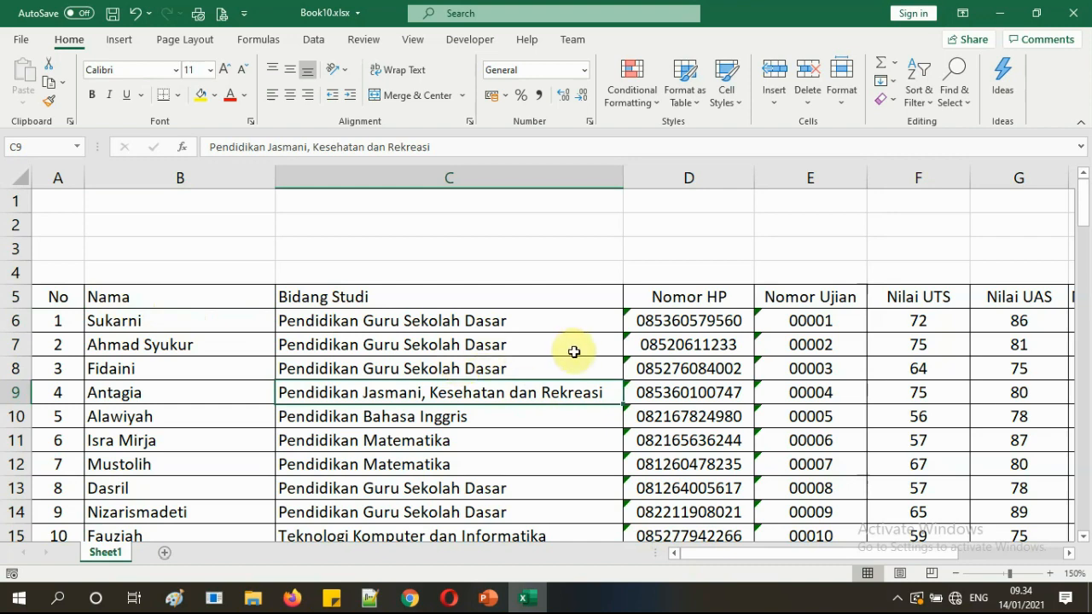
scroll(572, 353, "down", 20)
scroll(985, 405, "down", 6)
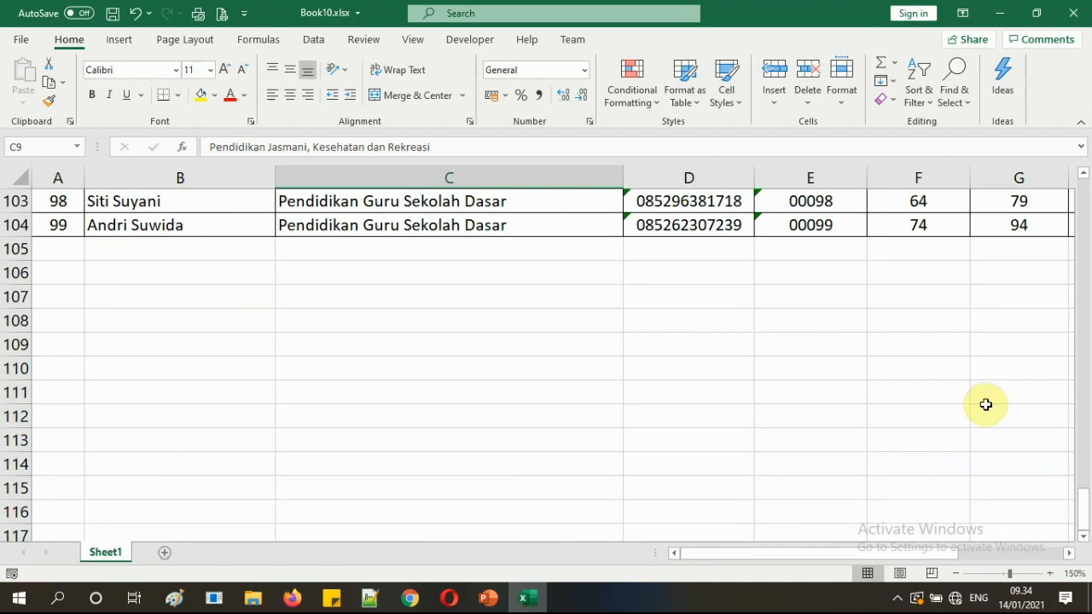
scroll(816, 397, "up", 20)
scroll(819, 393, "up", 6)
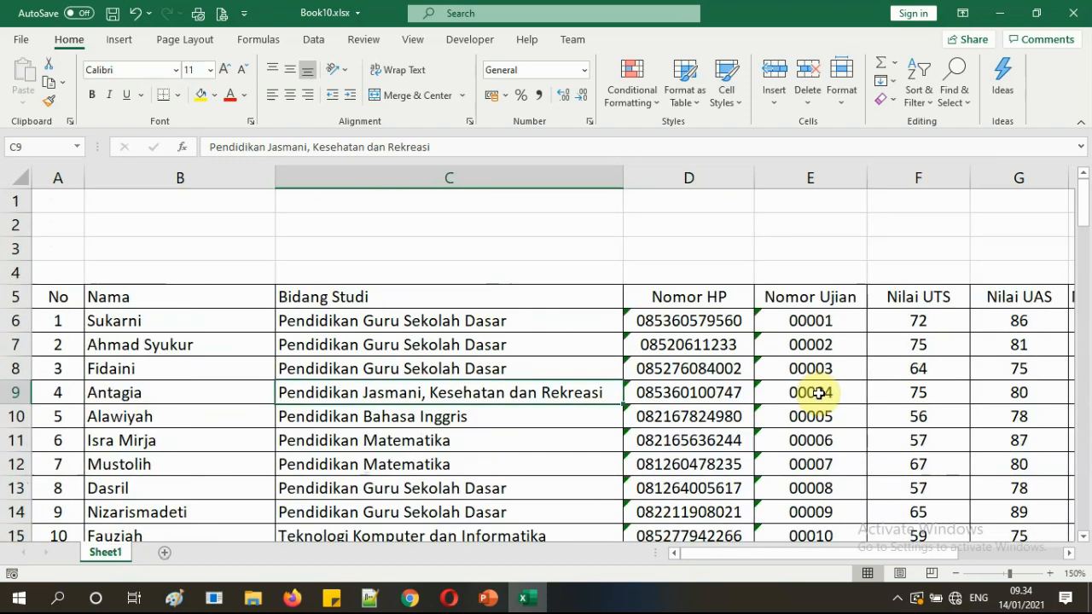
left_click_drag(56, 297, 784, 298)
left_click_drag(811, 555, 679, 555)
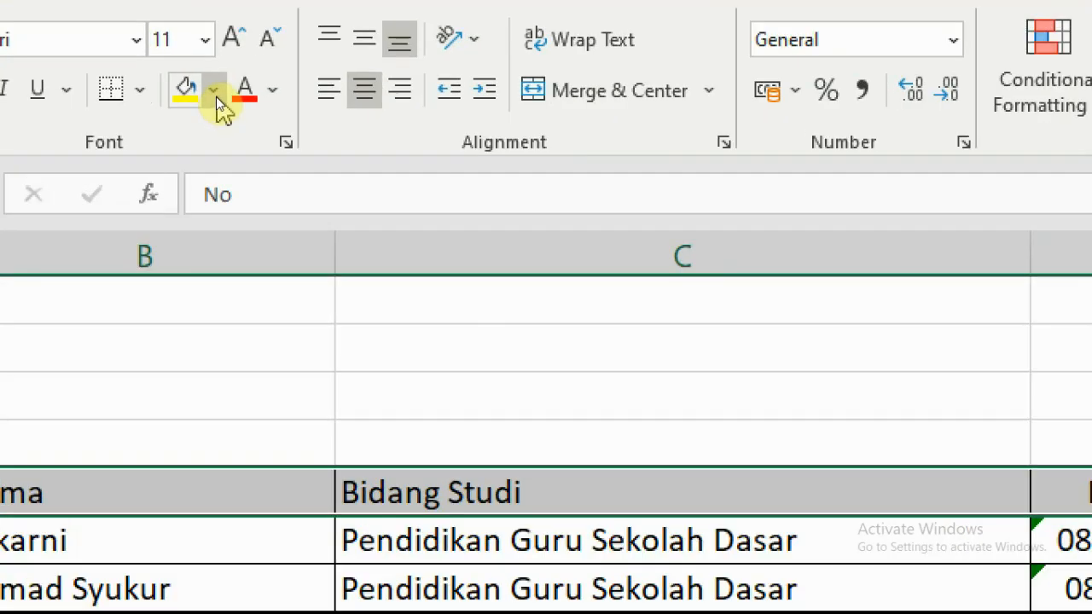
Fill the header row with Blue, Accent 5, Lighter 60%.
left_click(215, 97)
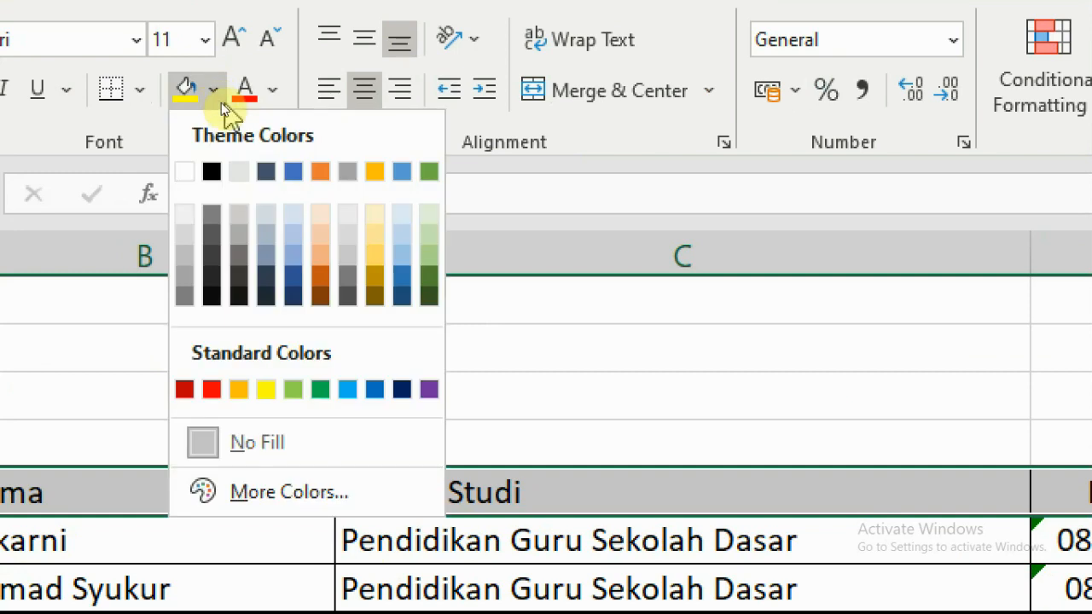
left_click(401, 235)
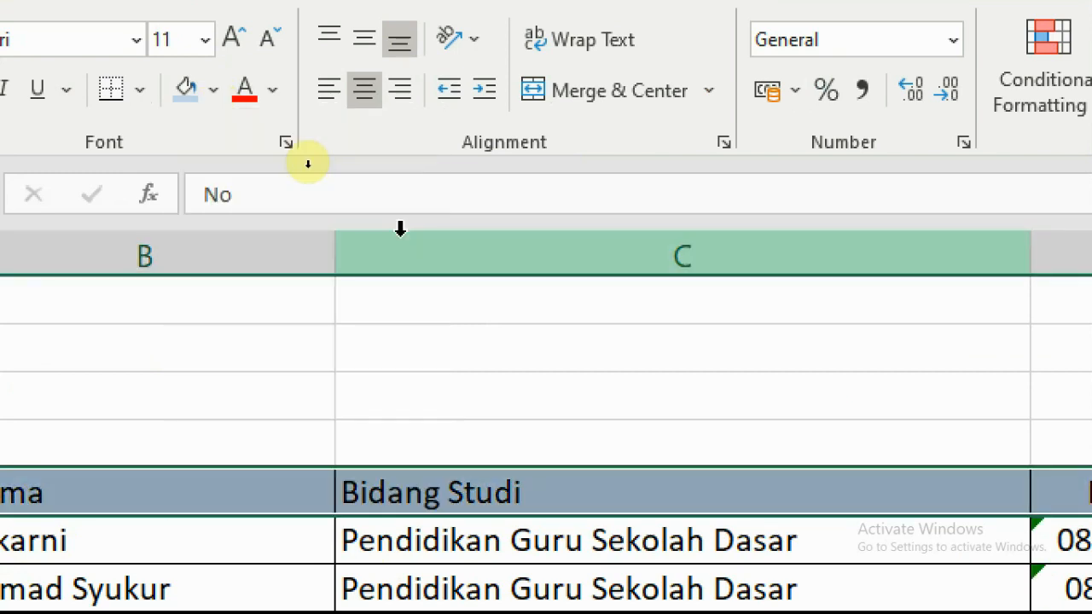
left_click(341, 403)
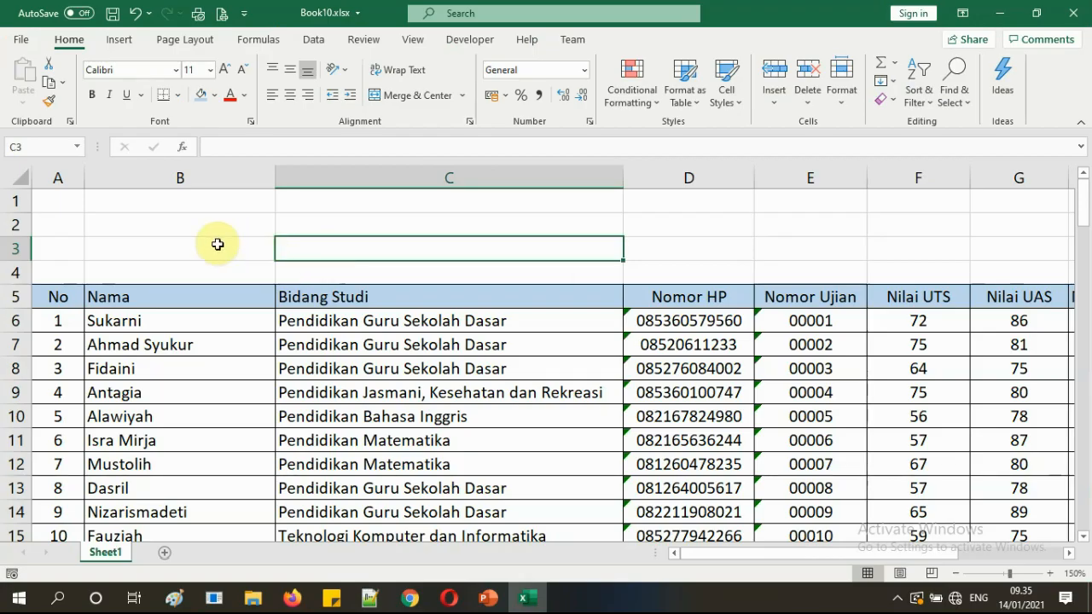
Narrow column A (No) and column B (Nama) to fit their contents.
left_click(79, 271)
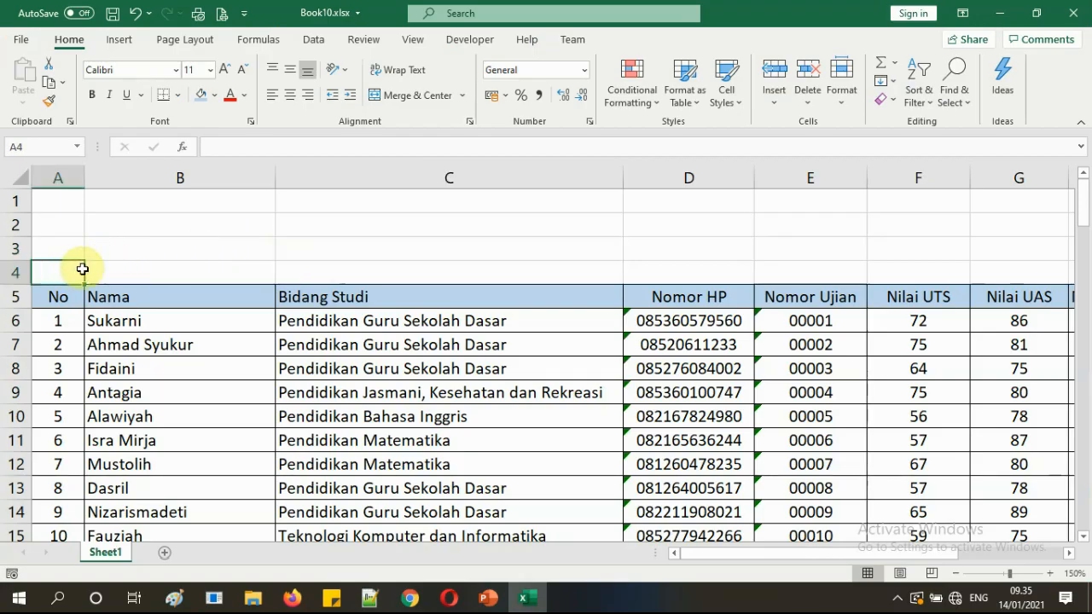
scroll(664, 352, "down", 2)
scroll(663, 352, "down", 20)
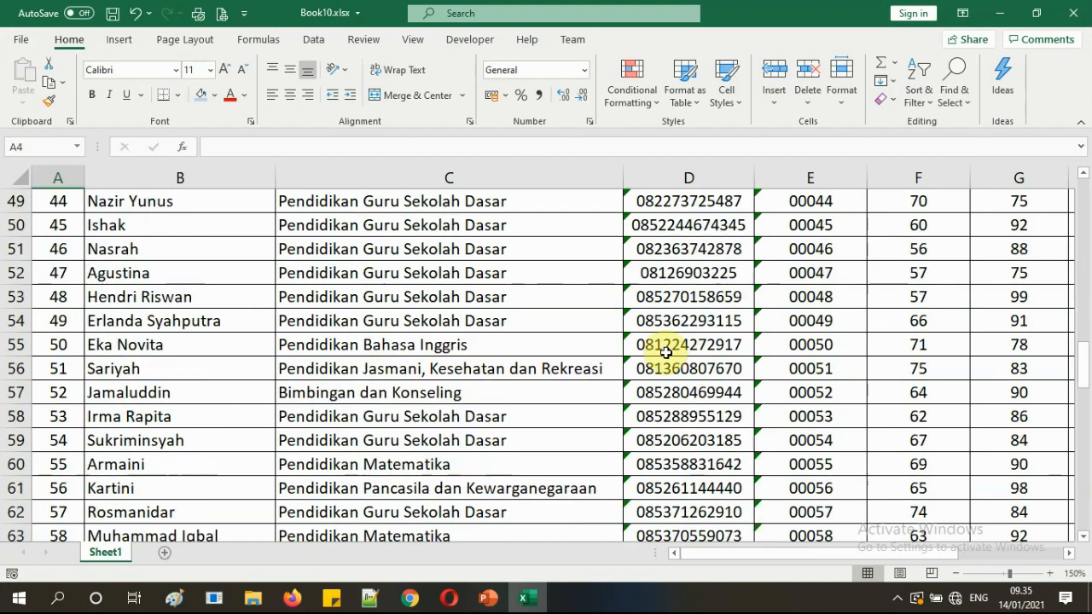
scroll(666, 350, "up", 16)
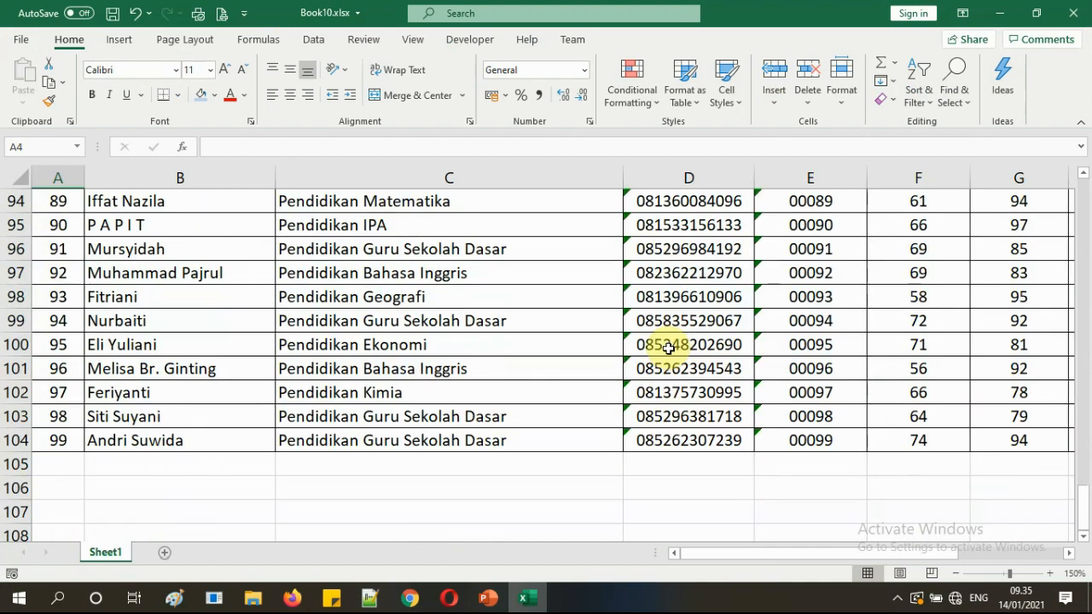
scroll(690, 371, "up", 19)
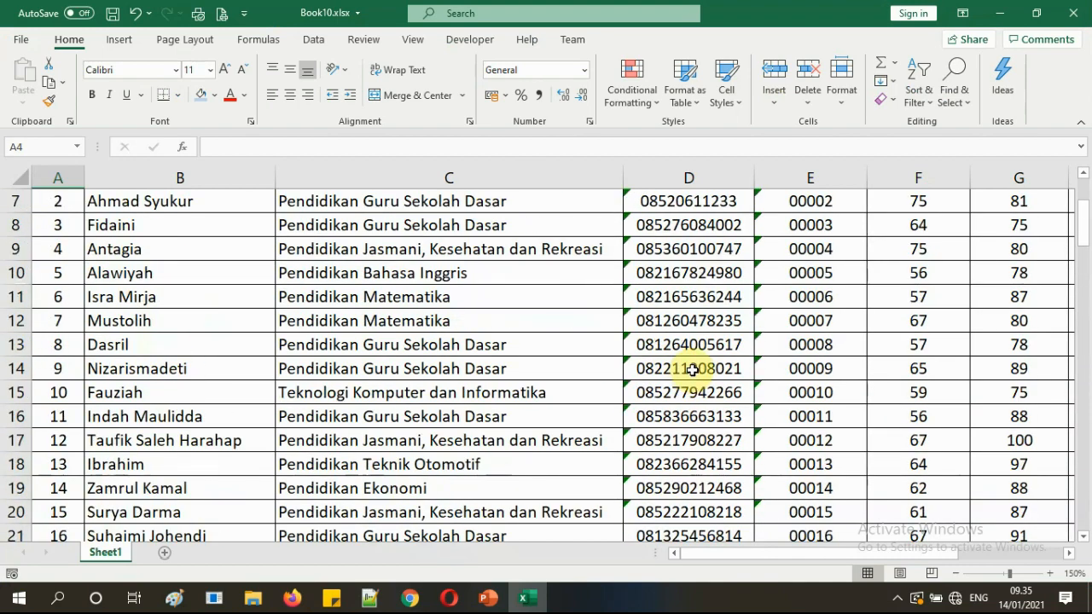
mouse_move(85, 180)
left_mouse_down()
mouse_move(59, 175)
mouse_move(73, 178)
left_mouse_up()
left_click_drag(264, 181, 237, 195)
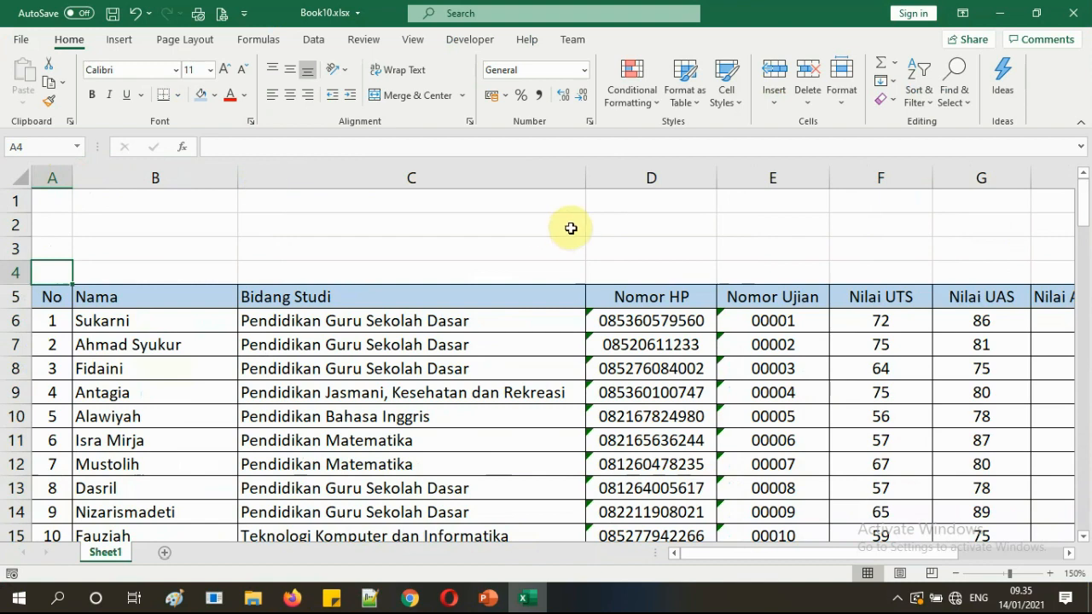
left_click(585, 183)
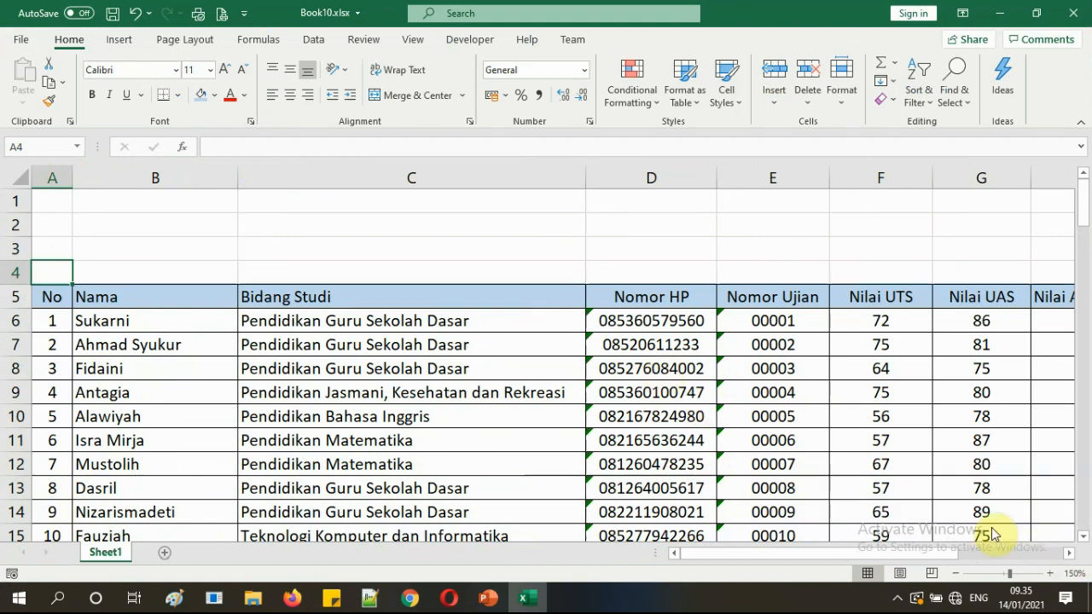
Zoom out to 100% to show the full table width and narrow column A slightly more.
left_click(954, 574)
left_click(953, 574)
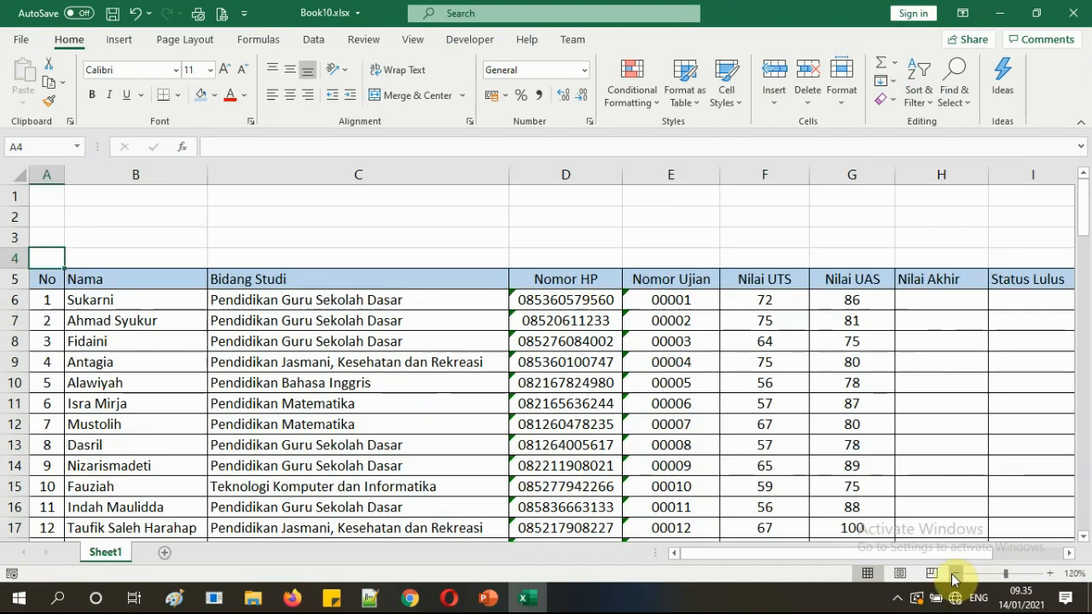
left_click(953, 574)
left_click(954, 574)
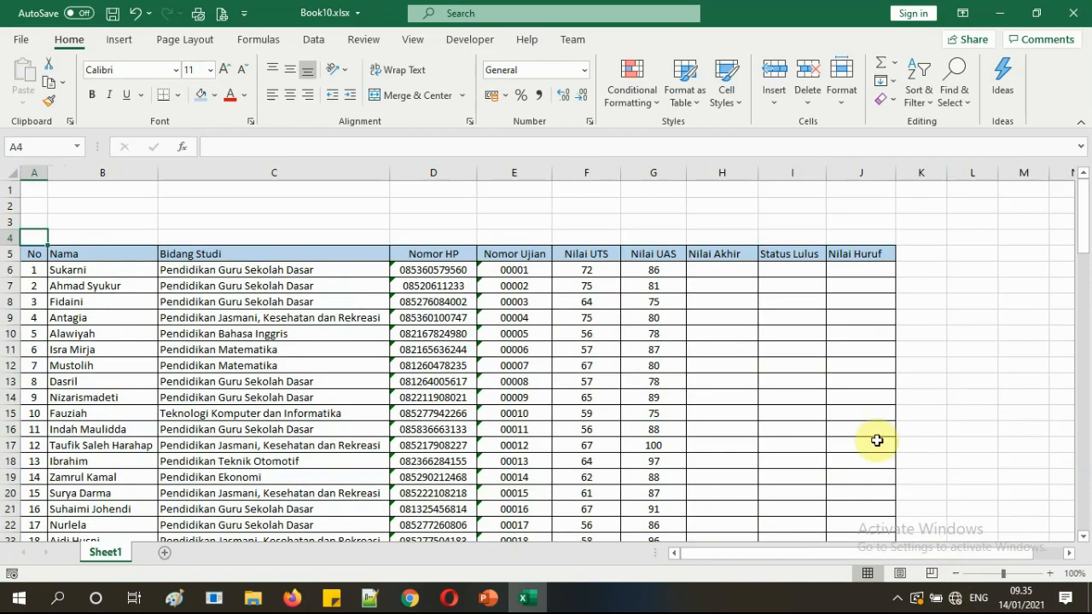
left_click(850, 366)
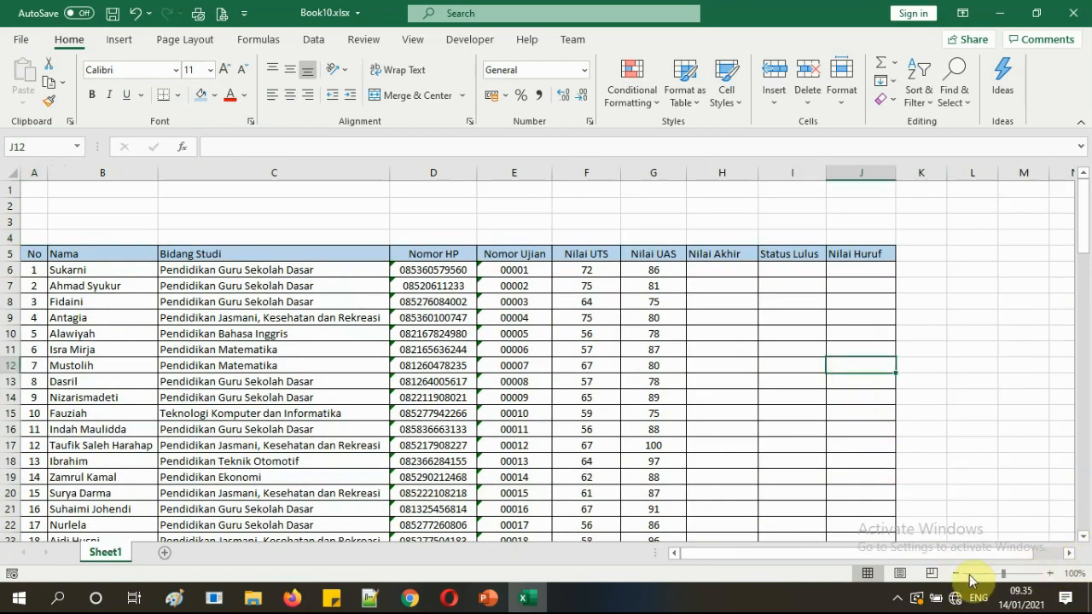
left_click_drag(47, 173, 50, 173)
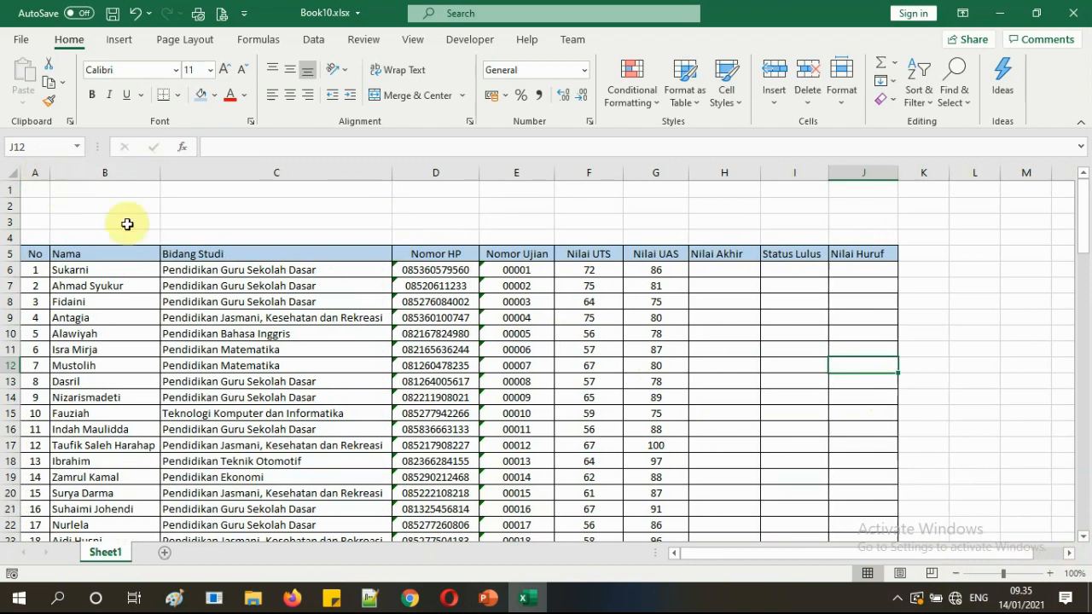
left_click(557, 349)
scroll(557, 352, "down", 14)
scroll(557, 351, "down", 19)
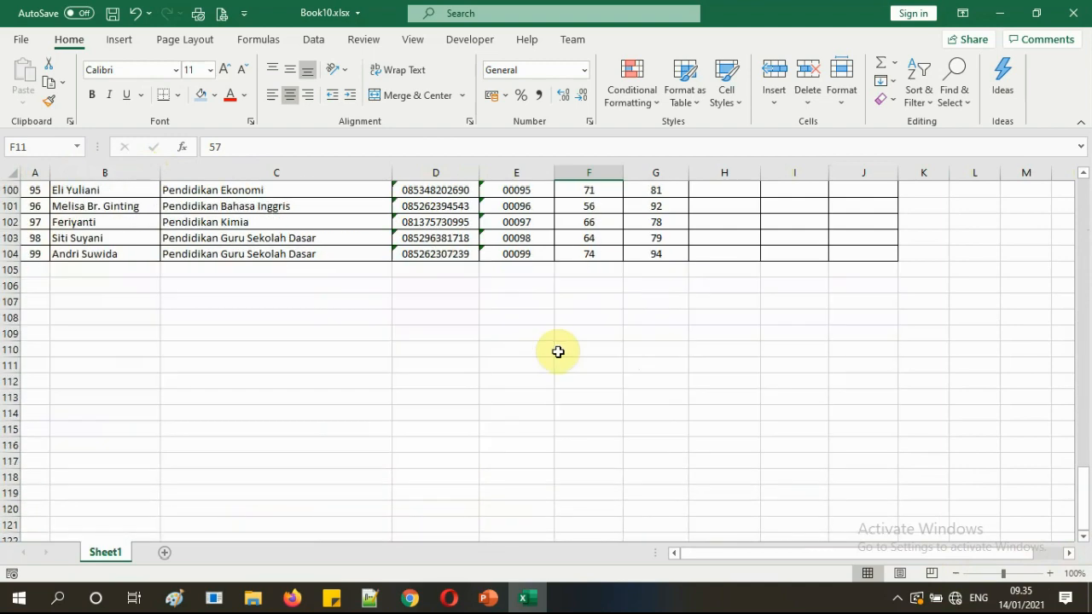
scroll(558, 352, "up", 14)
scroll(557, 351, "up", 12)
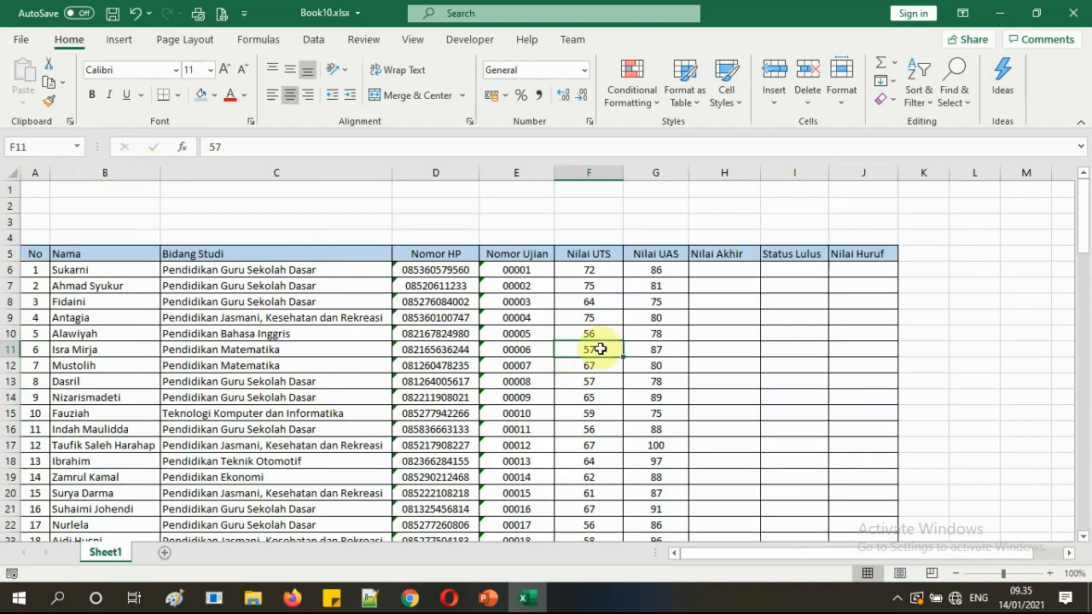
Highlight 'Format tabel / Format Cell' green in PowerPoint, then return to Book10.xlsx.
left_click(493, 600)
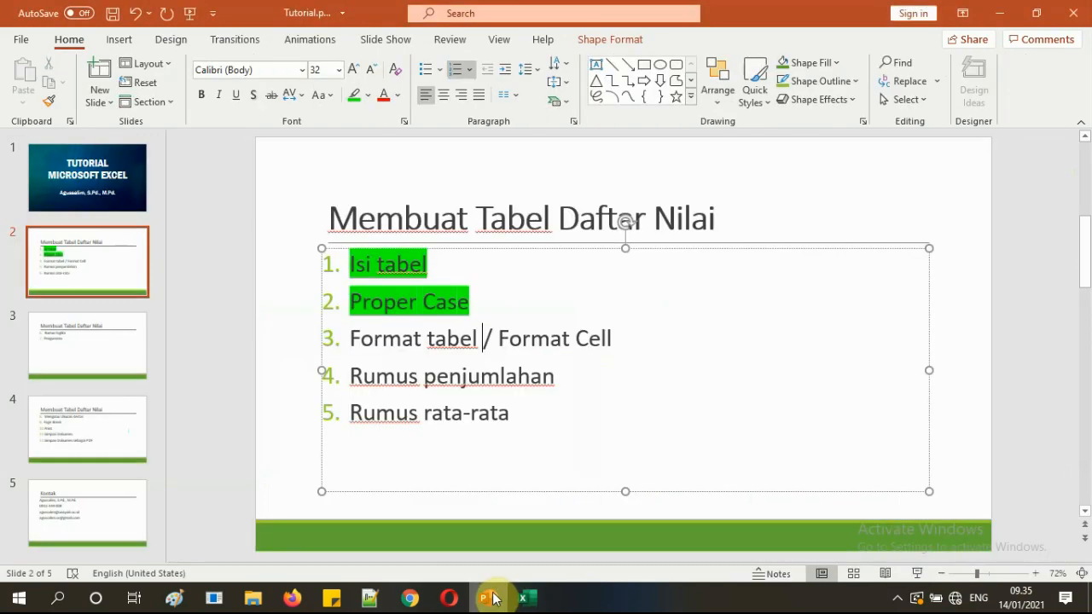
left_click_drag(358, 341, 617, 338)
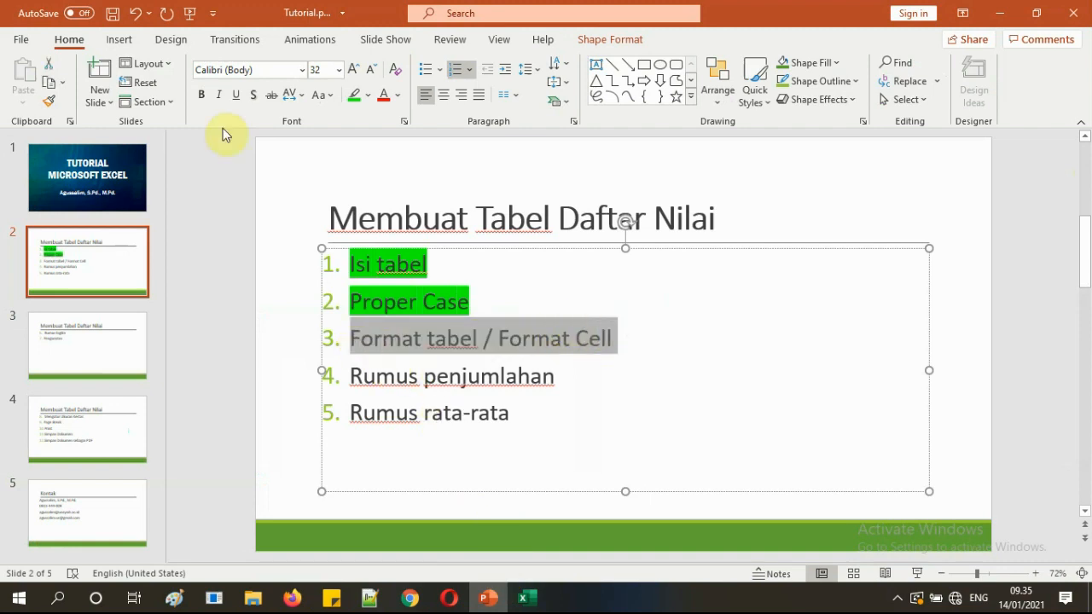
left_click(354, 95)
left_click(422, 301)
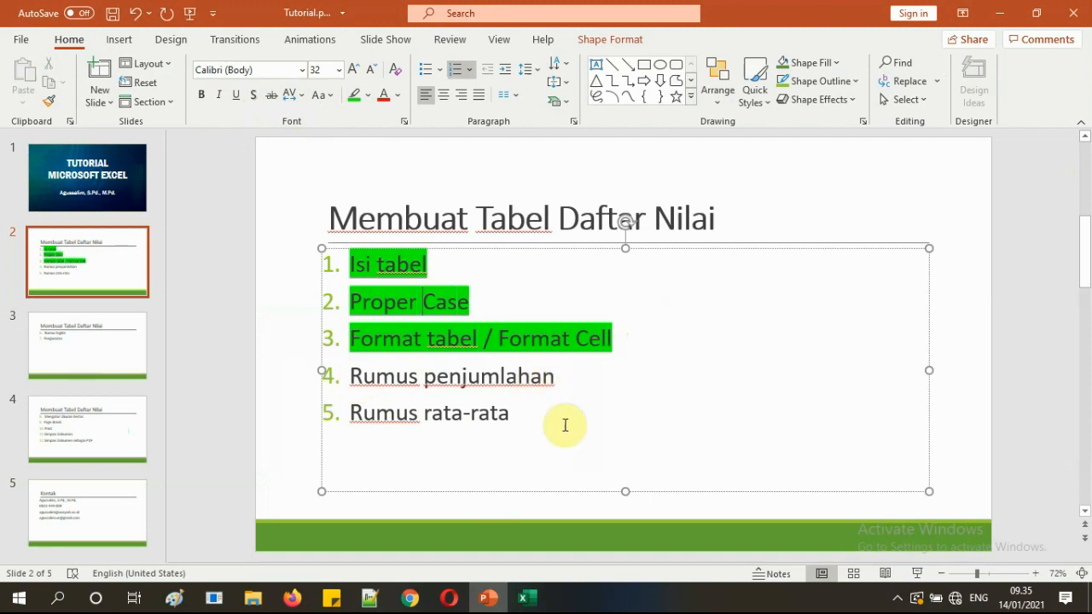
left_click(530, 603)
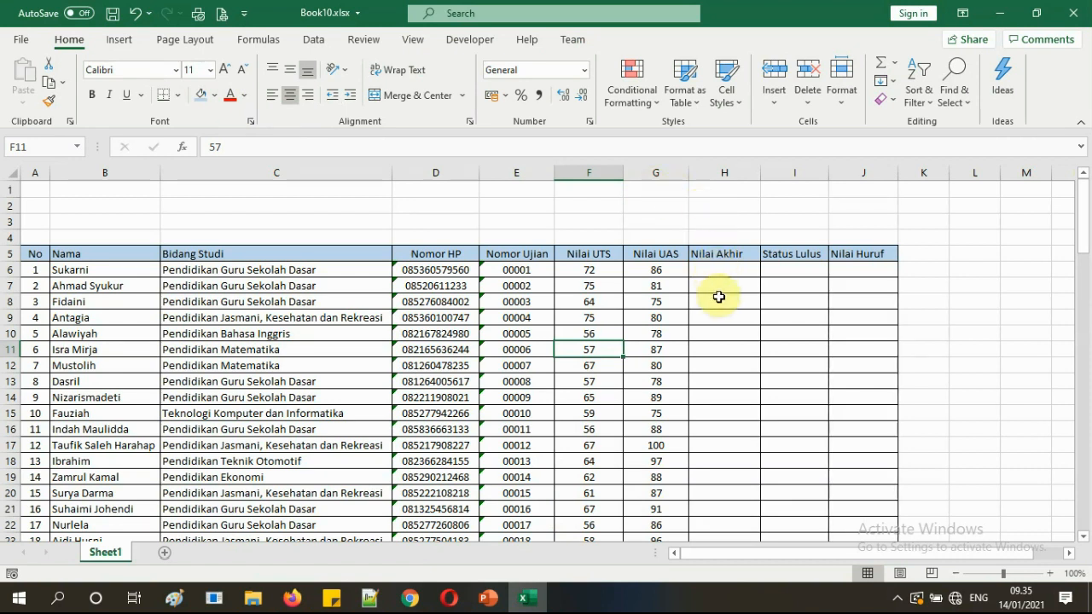
scroll(719, 297, "down", 20)
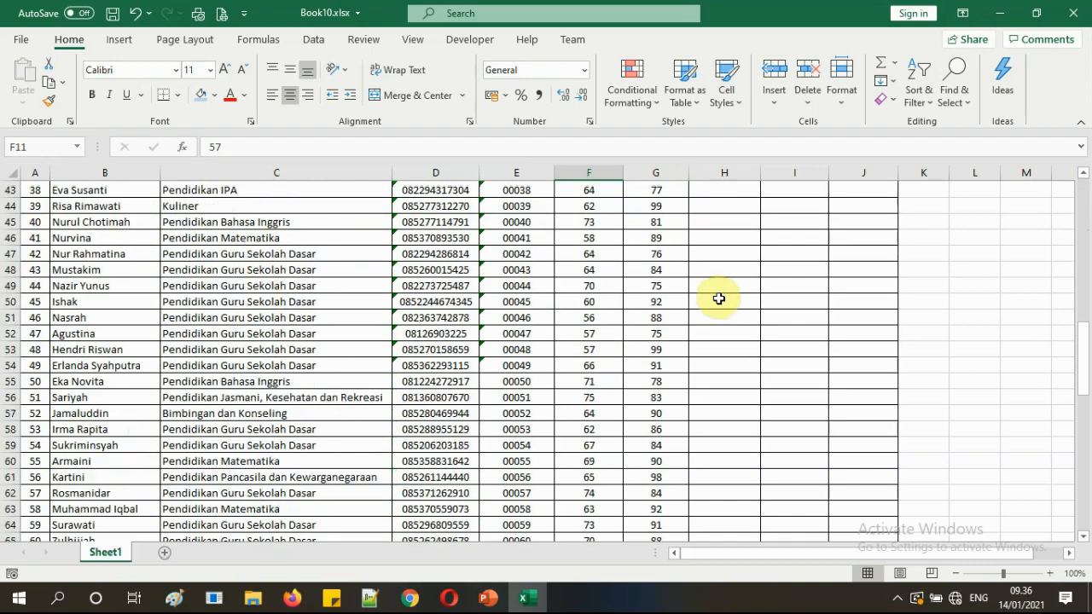
scroll(719, 300, "down", 4)
scroll(721, 305, "up", 20)
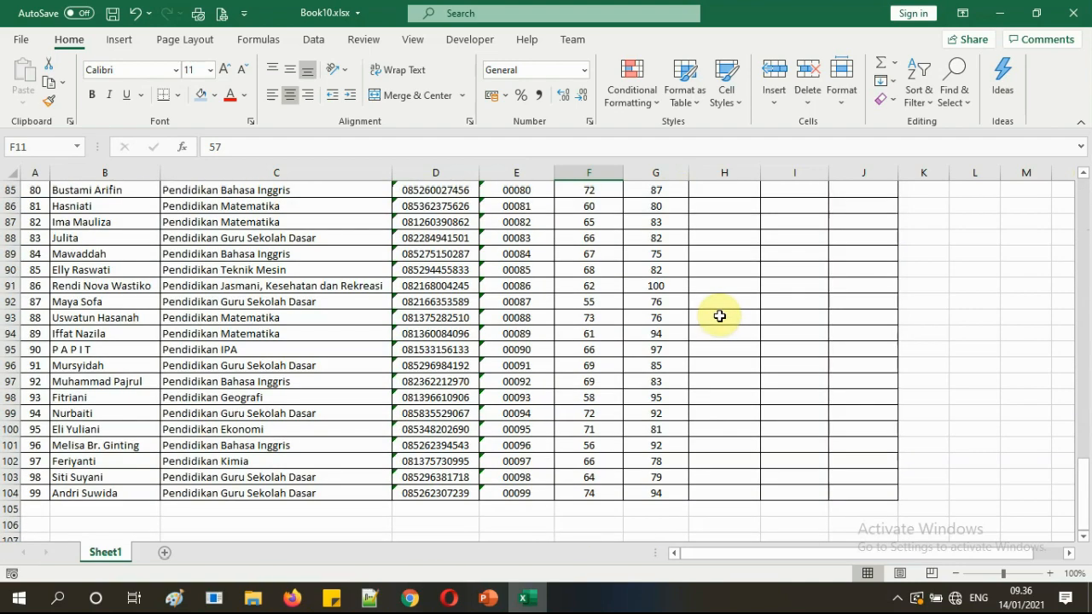
scroll(722, 307, "up", 1)
left_click_drag(592, 269, 632, 271)
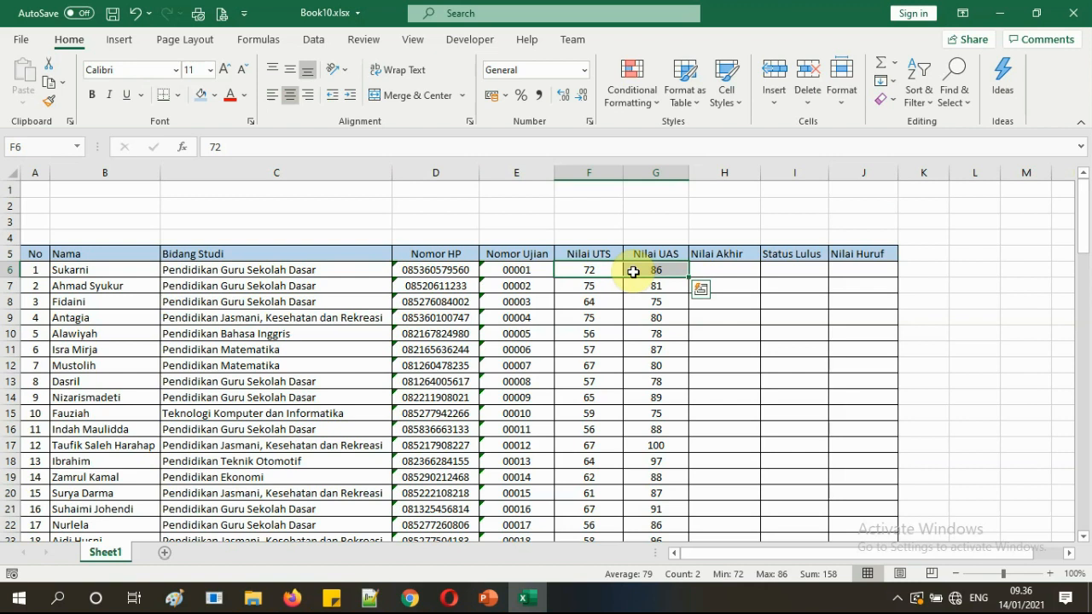
left_click(719, 310)
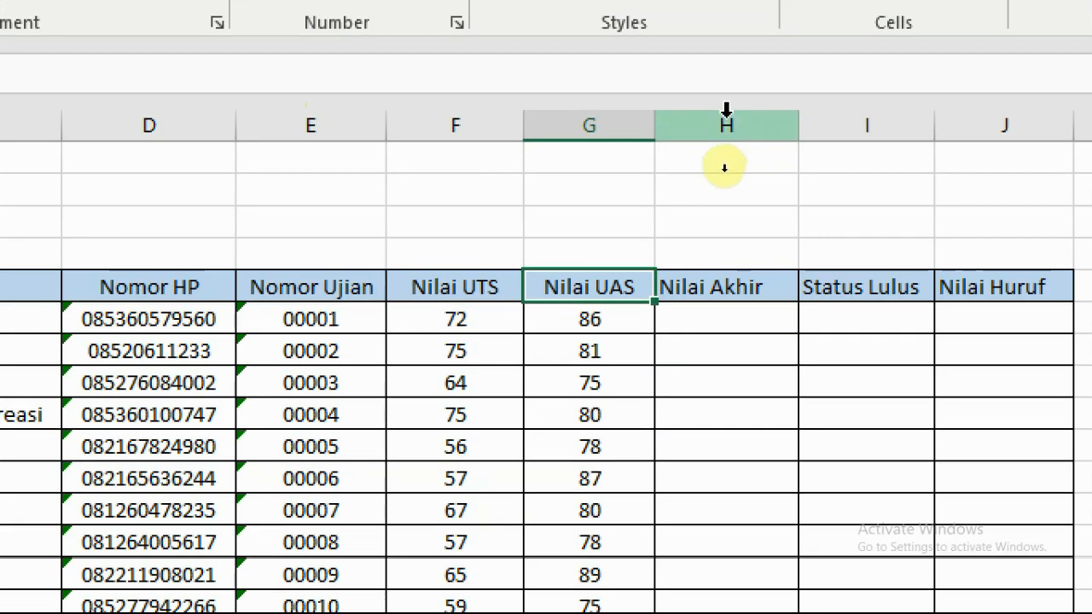
Insert a blank column H before the Nilai Akhir column.
left_click(723, 100)
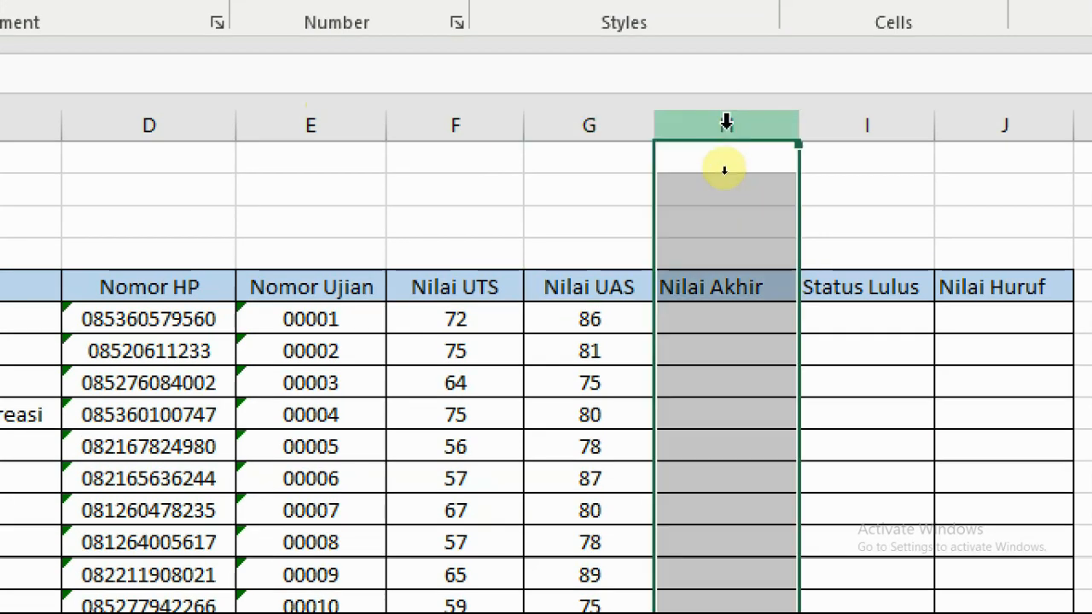
right_click(727, 102)
left_click(625, 381)
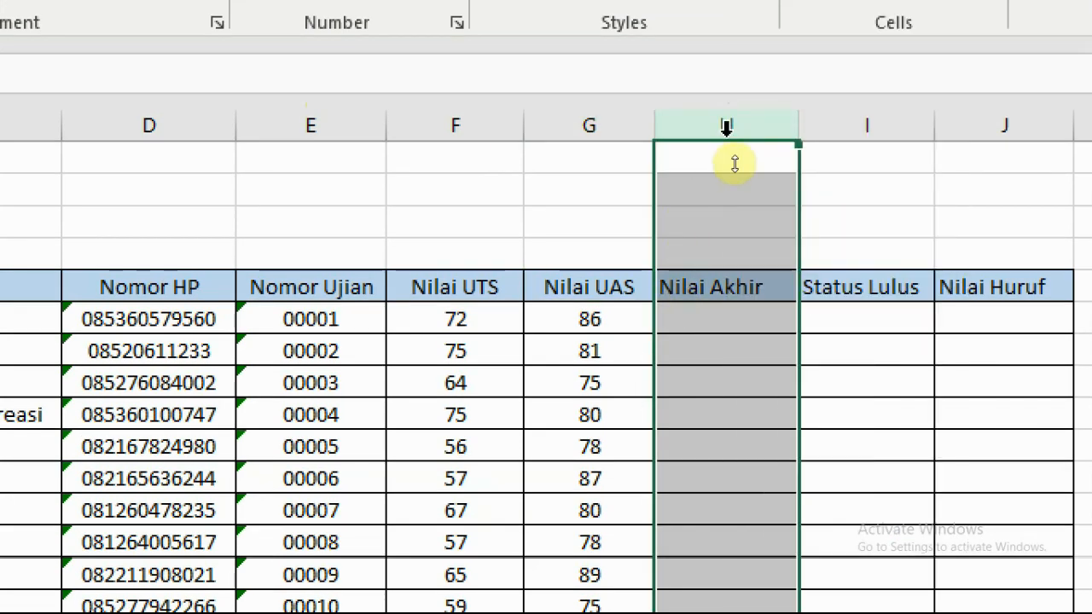
right_click(746, 121)
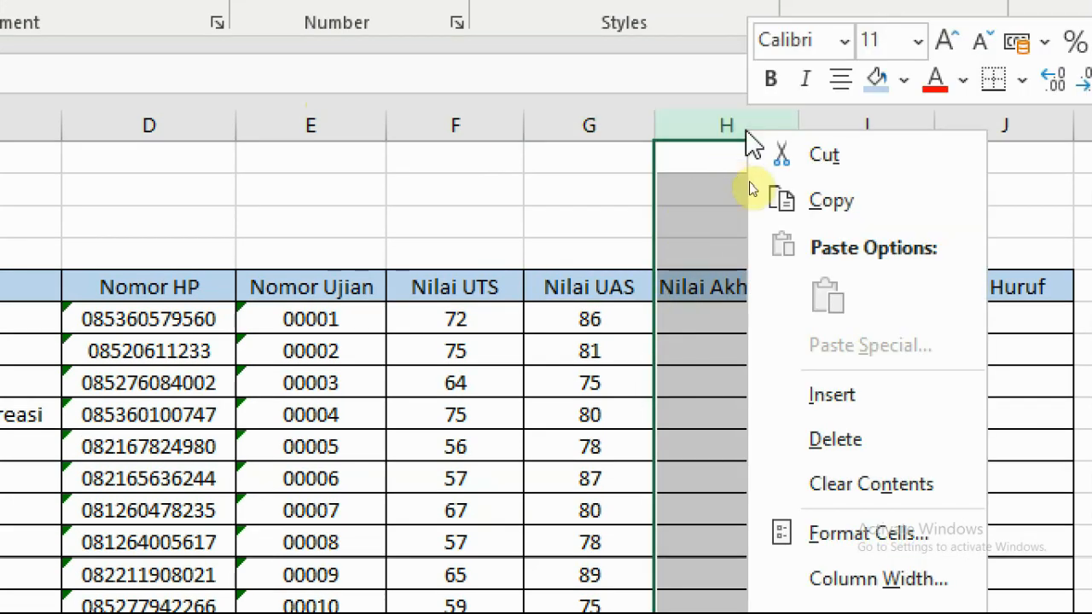
left_click(850, 411)
Head the new column 'Jumlah Nilai' and widen it to fit the header.
left_click(722, 286)
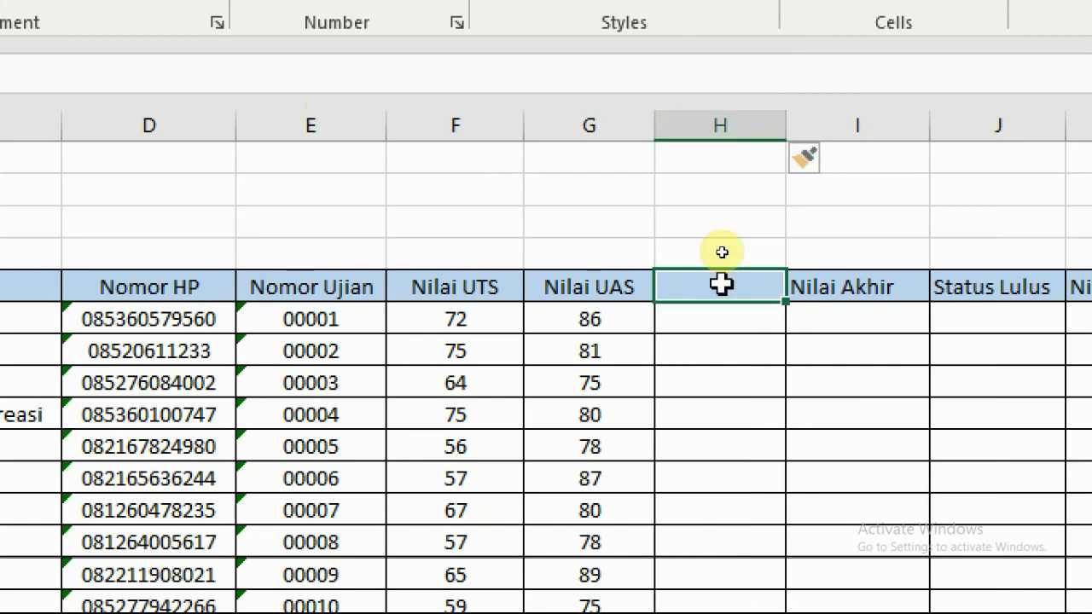
type("Jumlah Nilai")
left_click(769, 400)
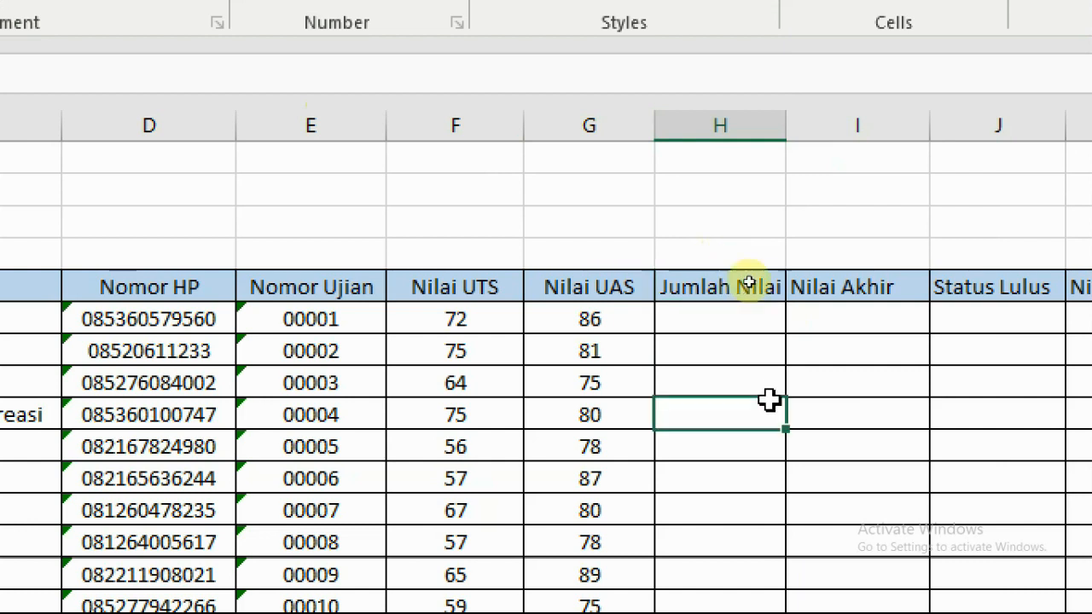
left_click_drag(785, 124, 804, 124)
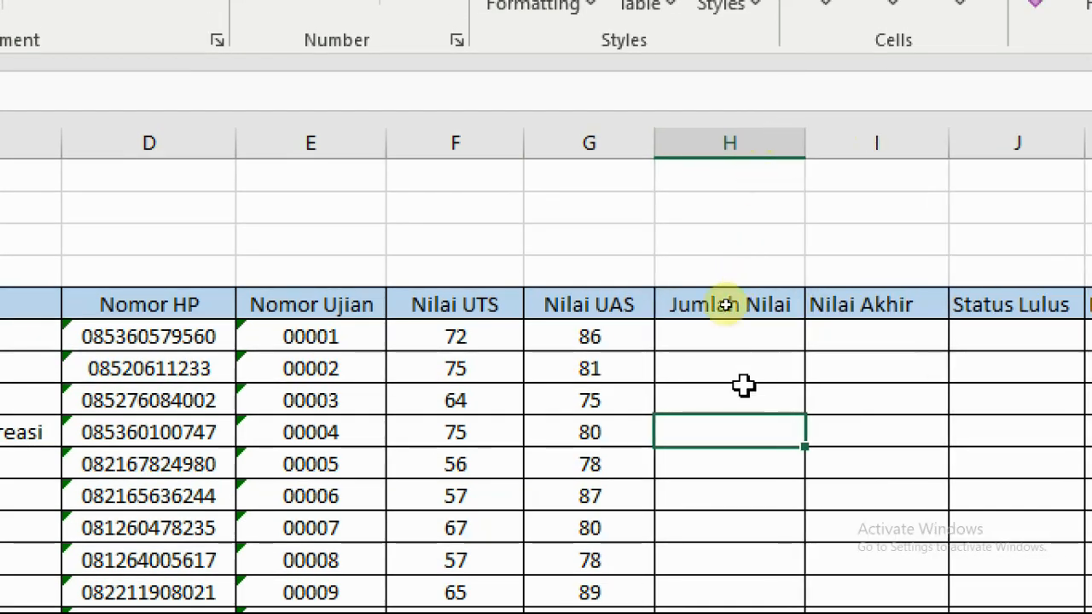
left_click(709, 337)
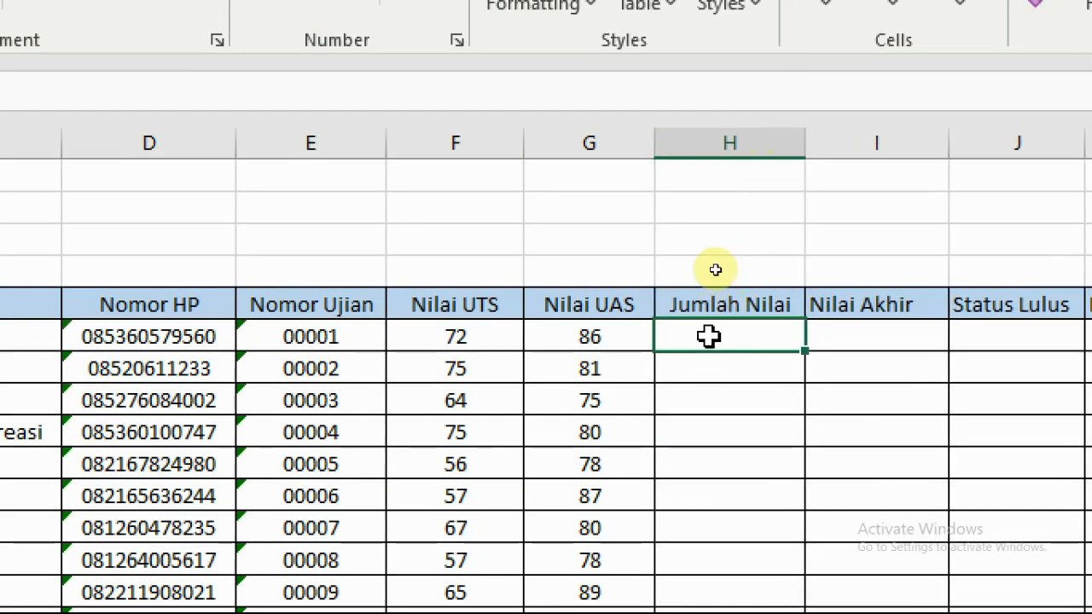
Cancel a stray entry and reselect the first student's Jumlah Nilai cell H6.
type("=")
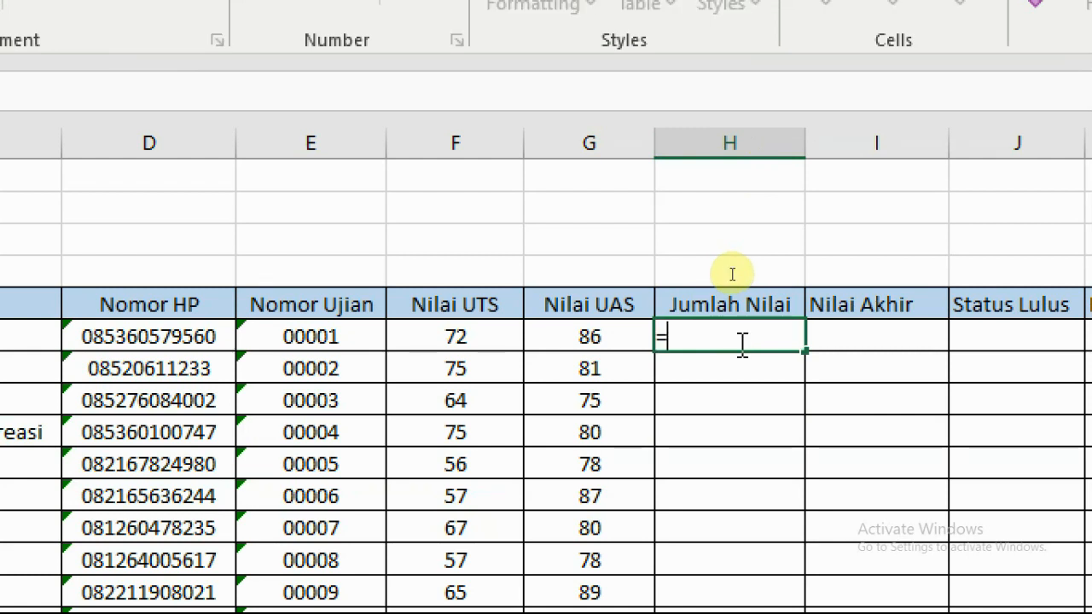
key("Escape")
left_click(758, 429)
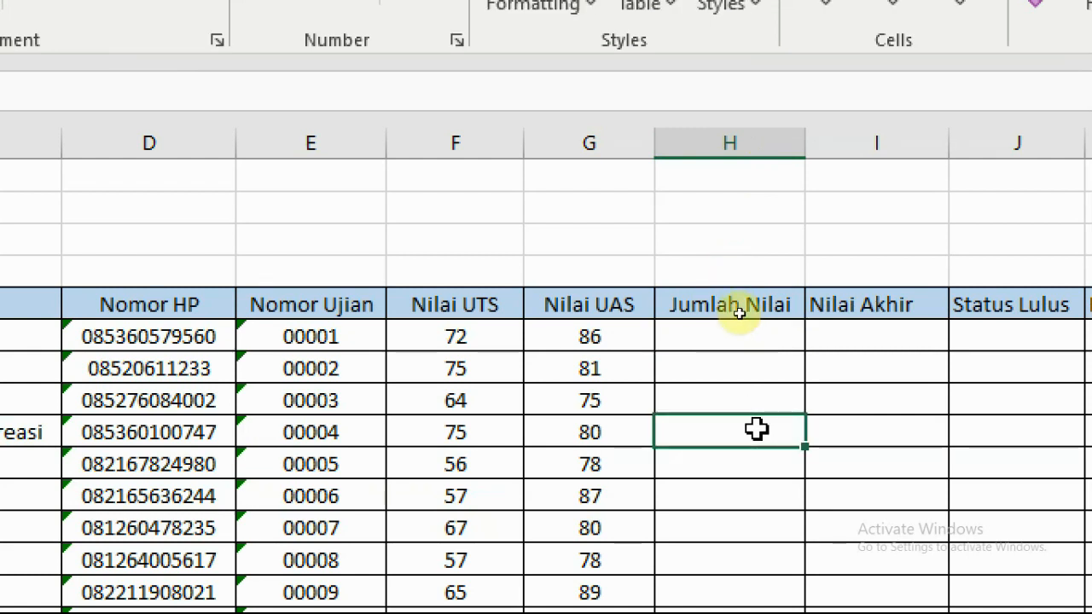
left_click(730, 330)
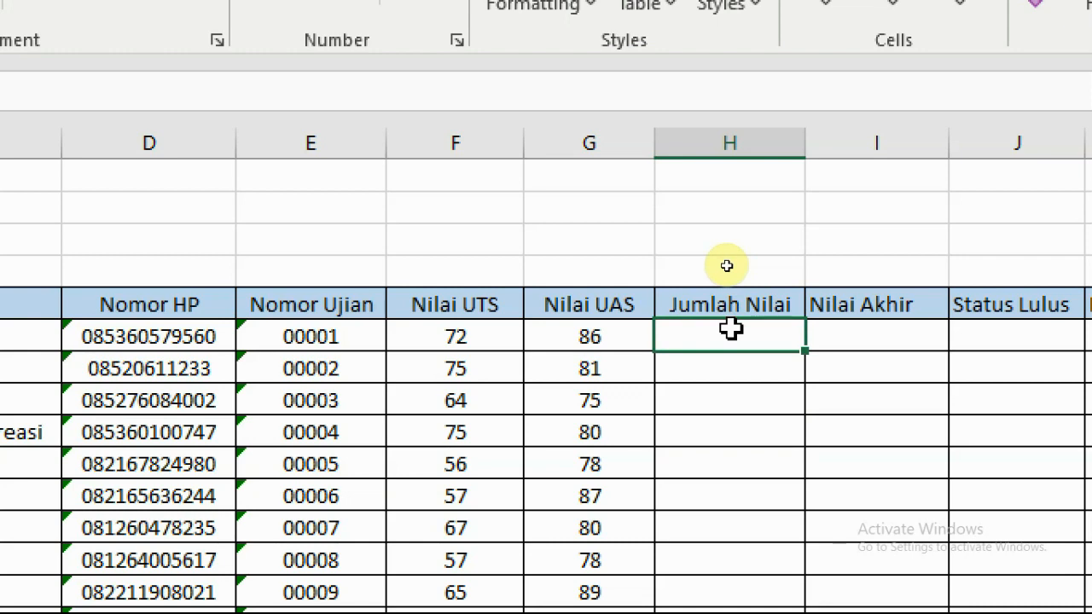
key("Escape")
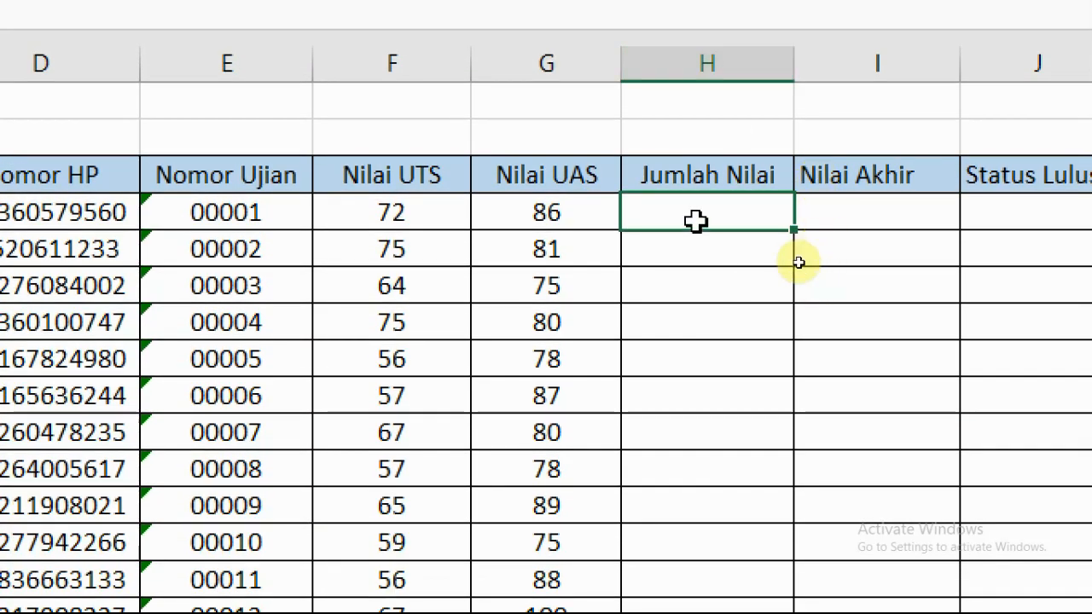
left_click(692, 288)
left_click(692, 206)
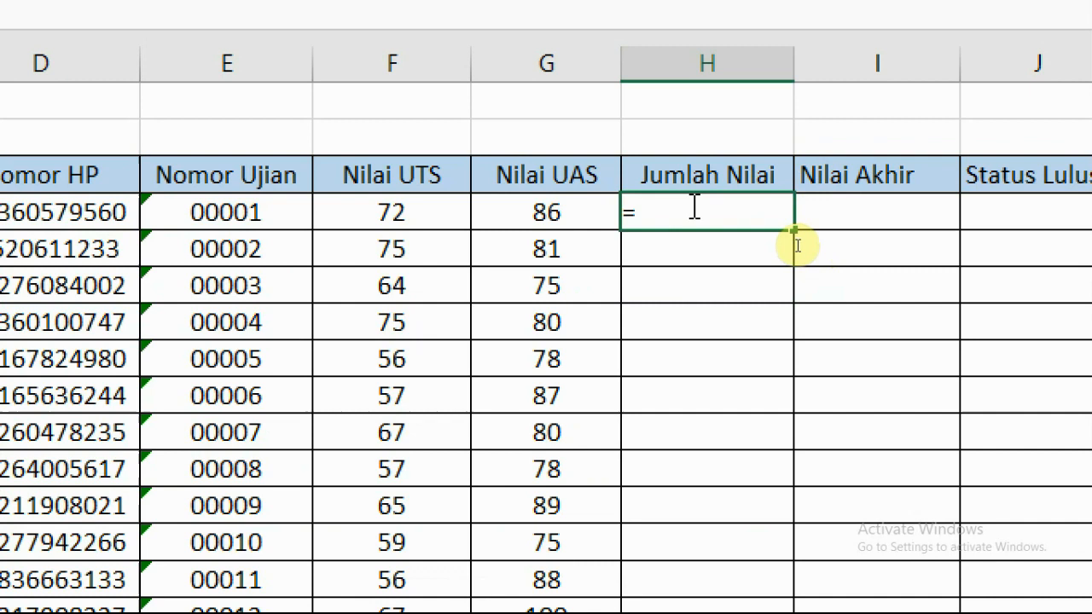
Enter =SUM(F6:G6) in H6, totalling scores 72 and 86 to 158.
type("=sum")
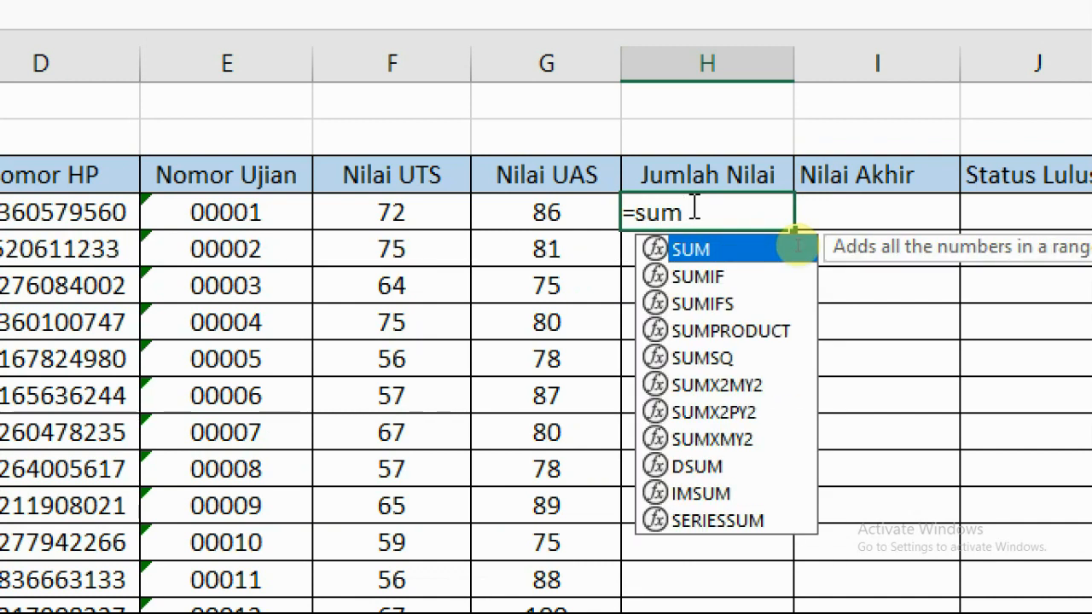
type("(")
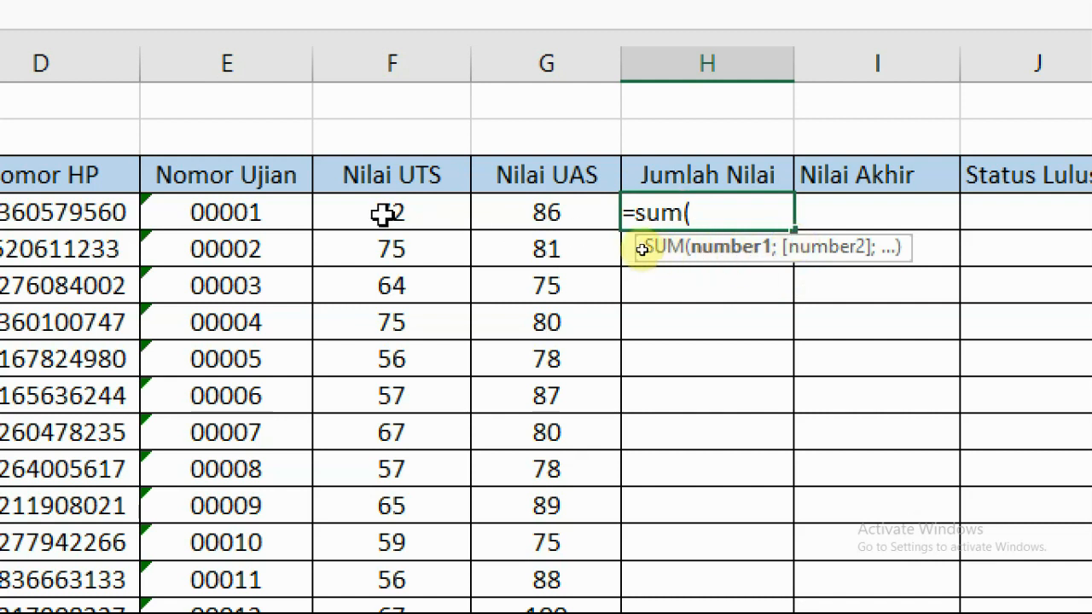
left_click_drag(405, 214, 497, 215)
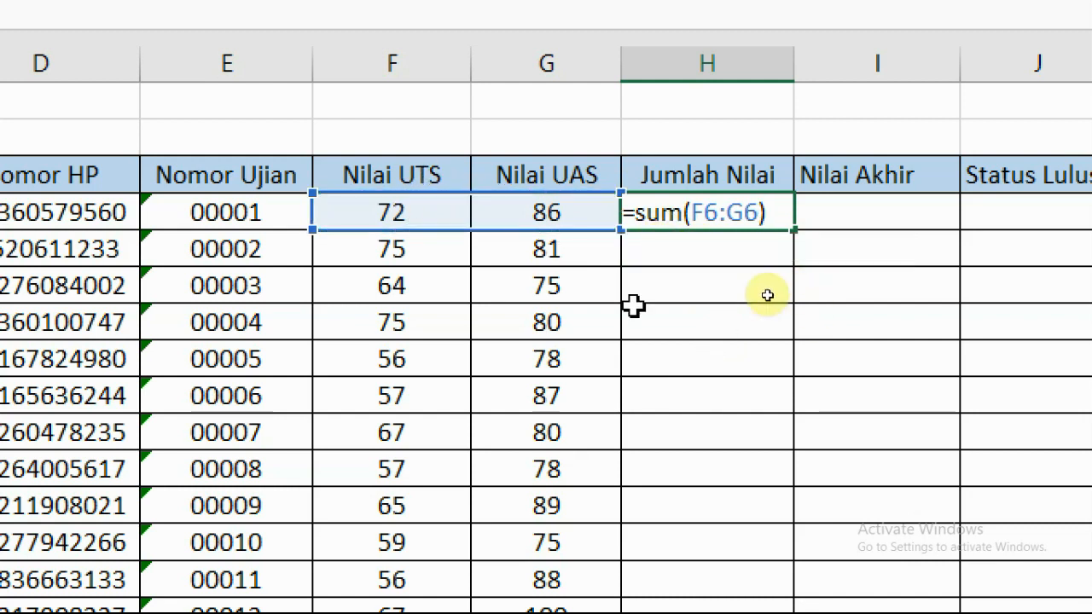
key("Return")
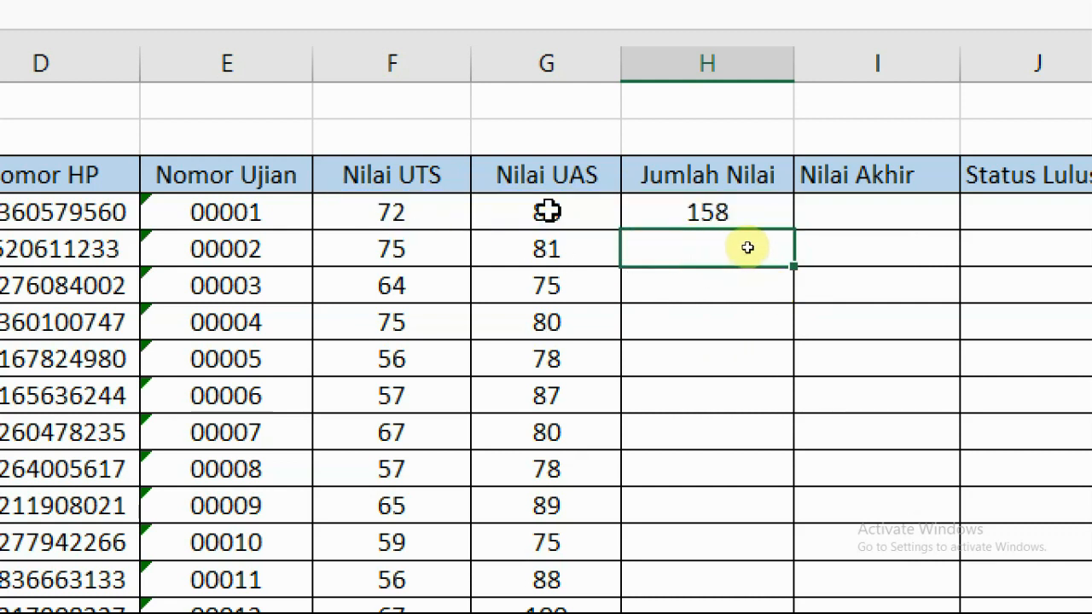
left_click(704, 209)
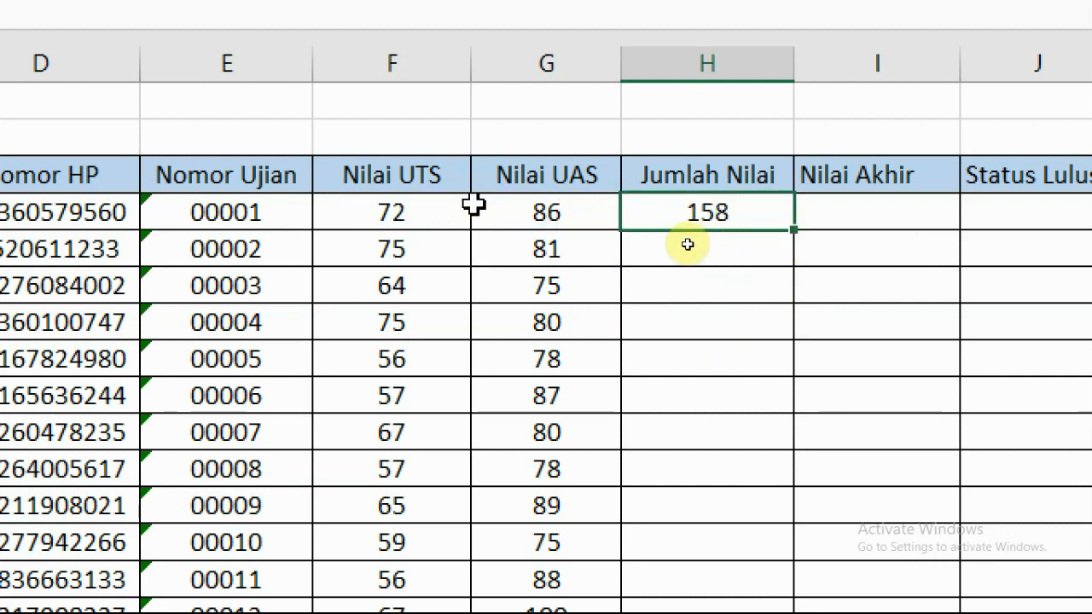
left_click(408, 212)
left_click_drag(408, 213, 478, 212)
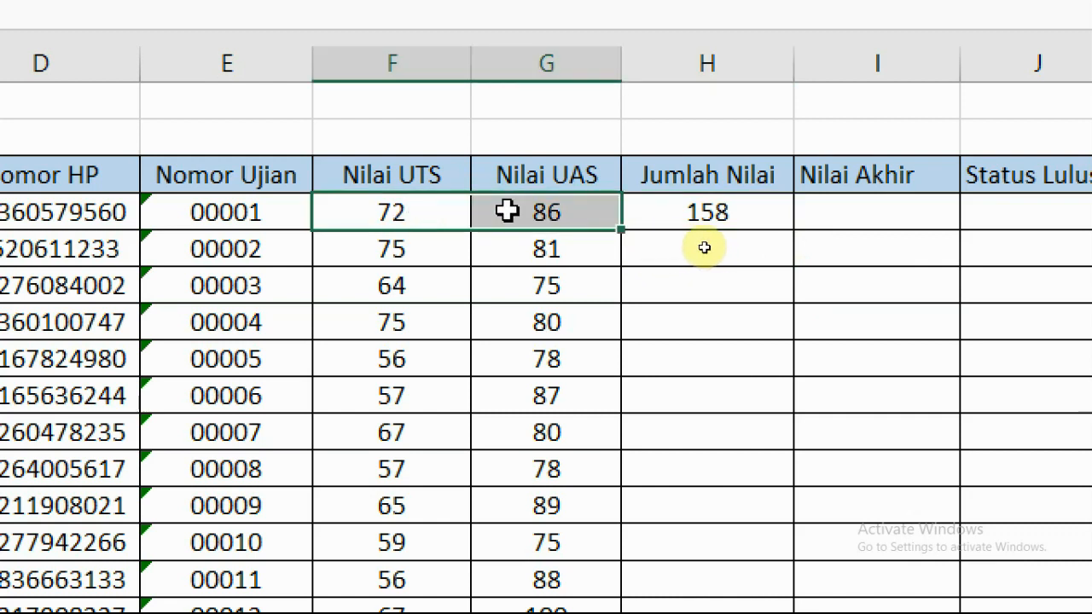
left_click(704, 212)
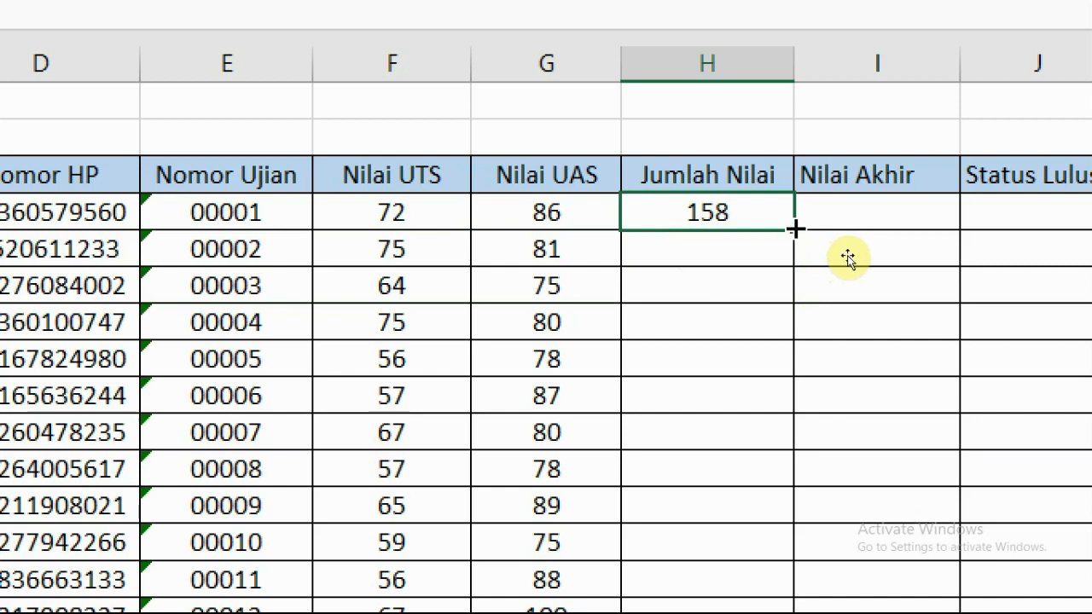
Copy the SUM formula down Jumlah Nilai, giving totals like 156, 139 and 167.
double_click(795, 231)
left_click(726, 253)
scroll(723, 290, "down", 4)
scroll(723, 290, "down", 20)
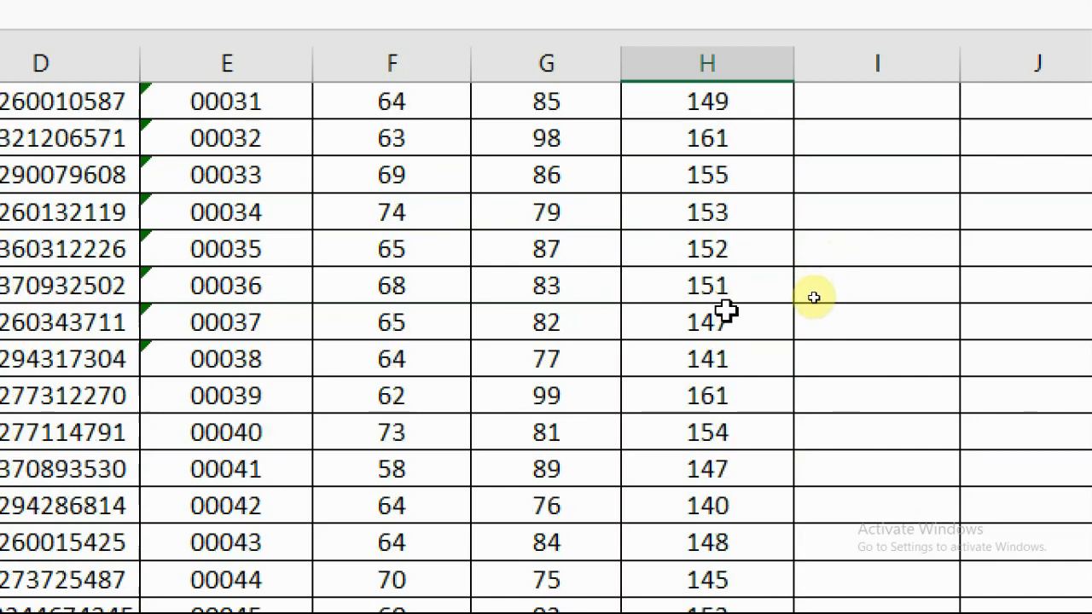
scroll(744, 354, "up", 20)
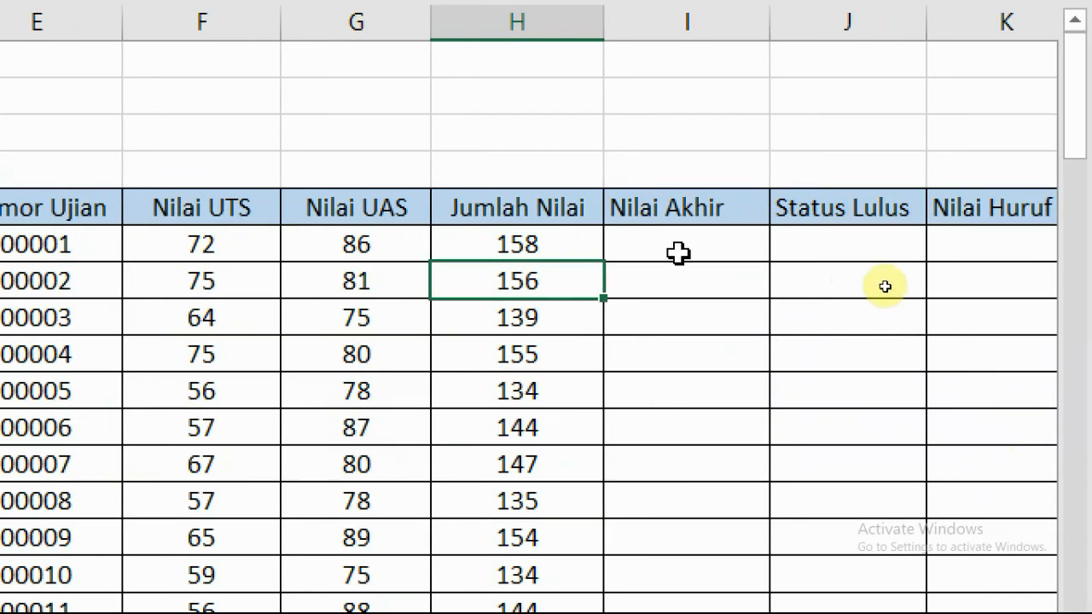
Look over the Nilai Akhir and Nilai UAS cells, then switch to the PowerPoint slide.
left_click(678, 246)
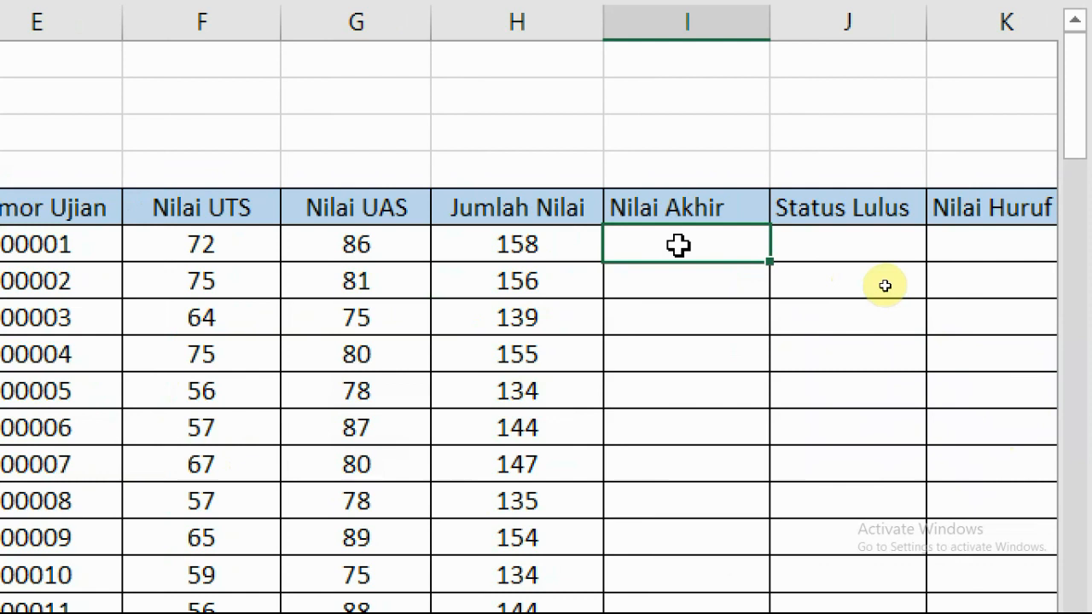
left_click(336, 245)
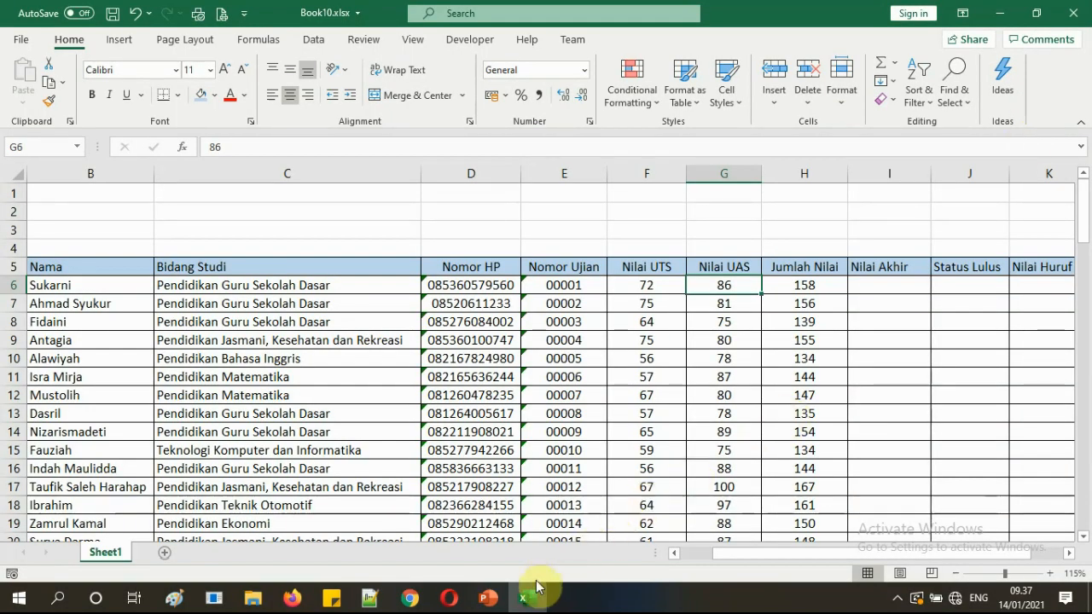
left_click(490, 599)
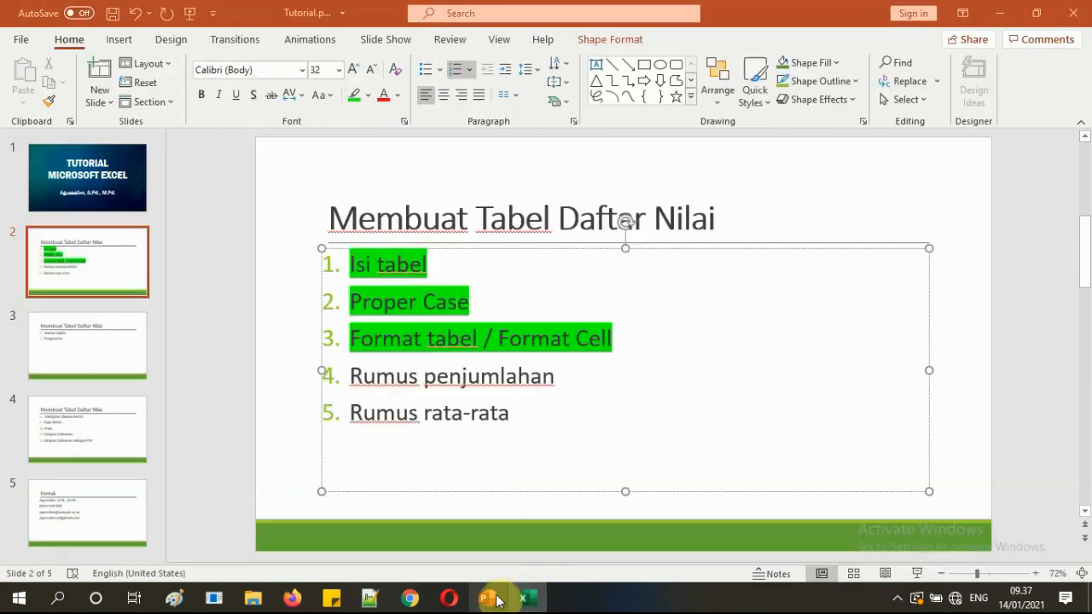
Highlight 'Rumus penjumlahan' and 'Rumus rata-rata' green on slide 2, then return to Excel.
triple_click(414, 375)
left_click(356, 100)
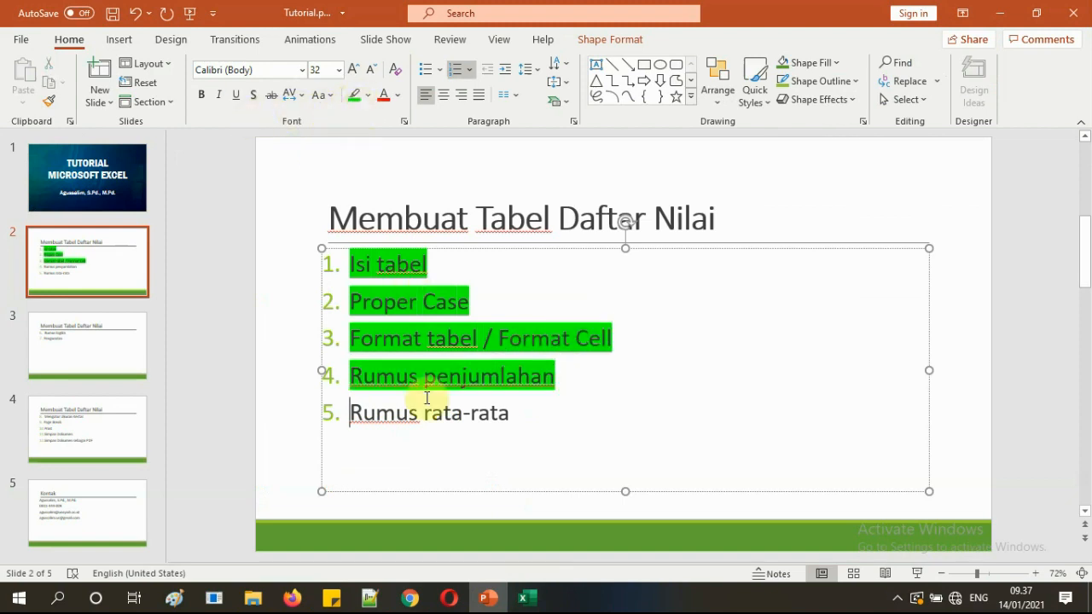
triple_click(366, 414)
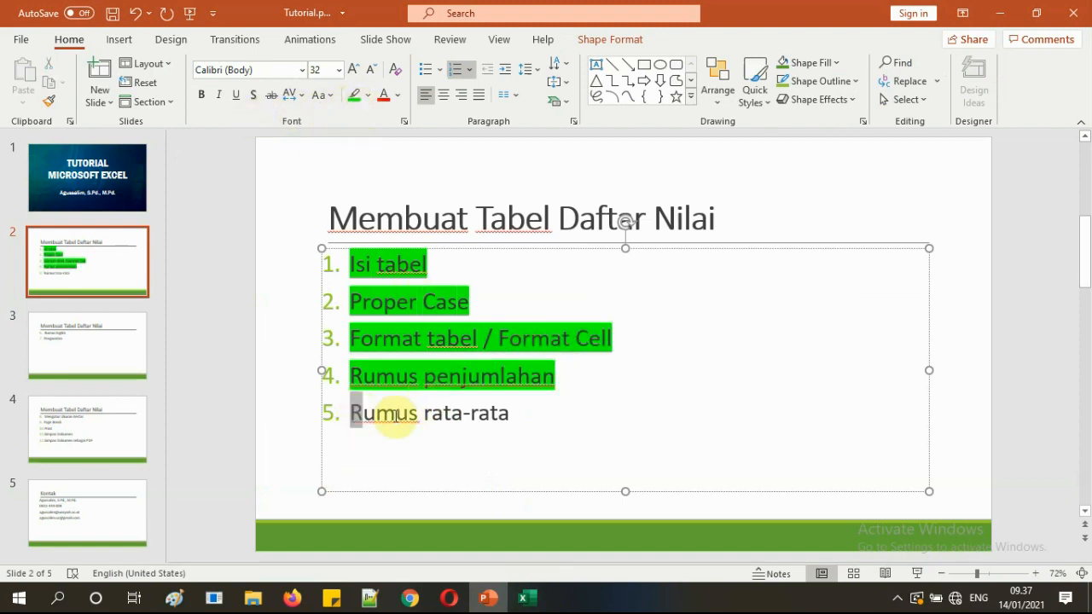
left_click(356, 94)
left_click(529, 598)
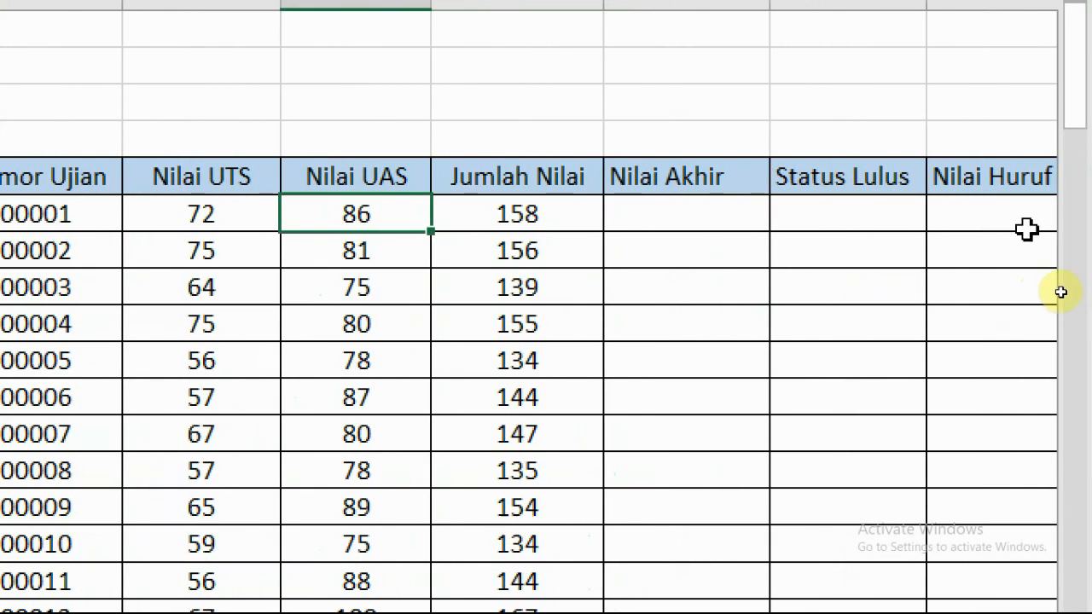
Enter =AVERAGE(F6:G6) in Nilai Akhir cell I6, showing 79.
left_click(657, 214)
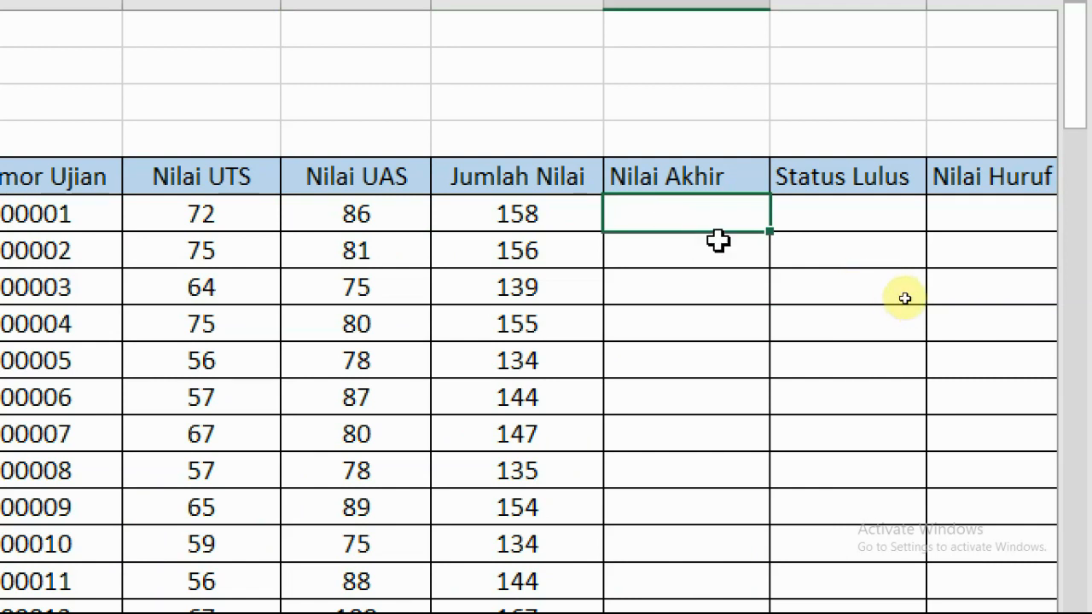
scroll(719, 239, "up", 1)
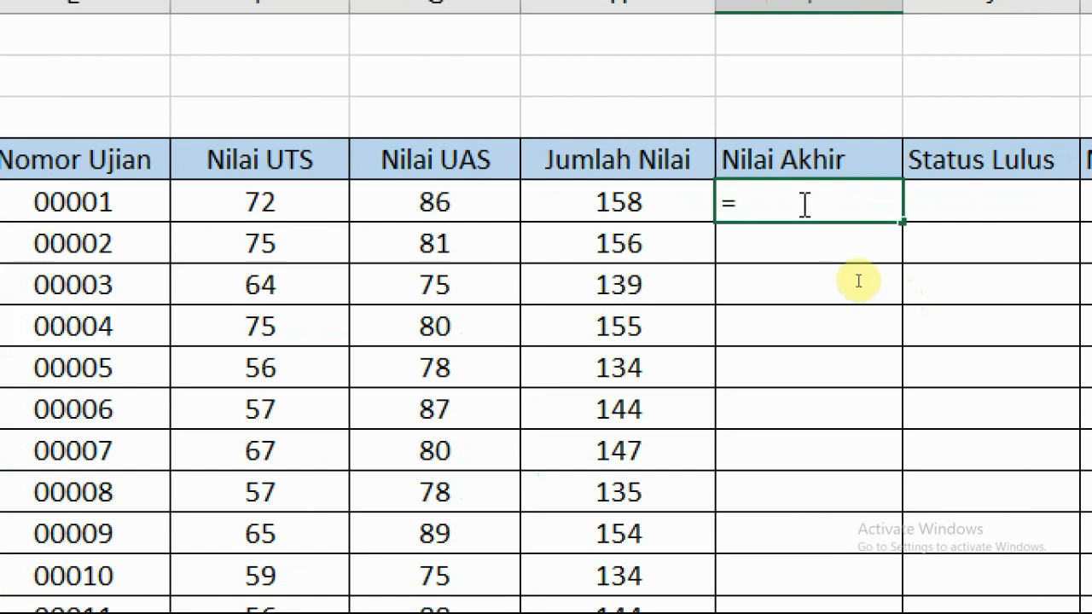
type("AVERAGE")
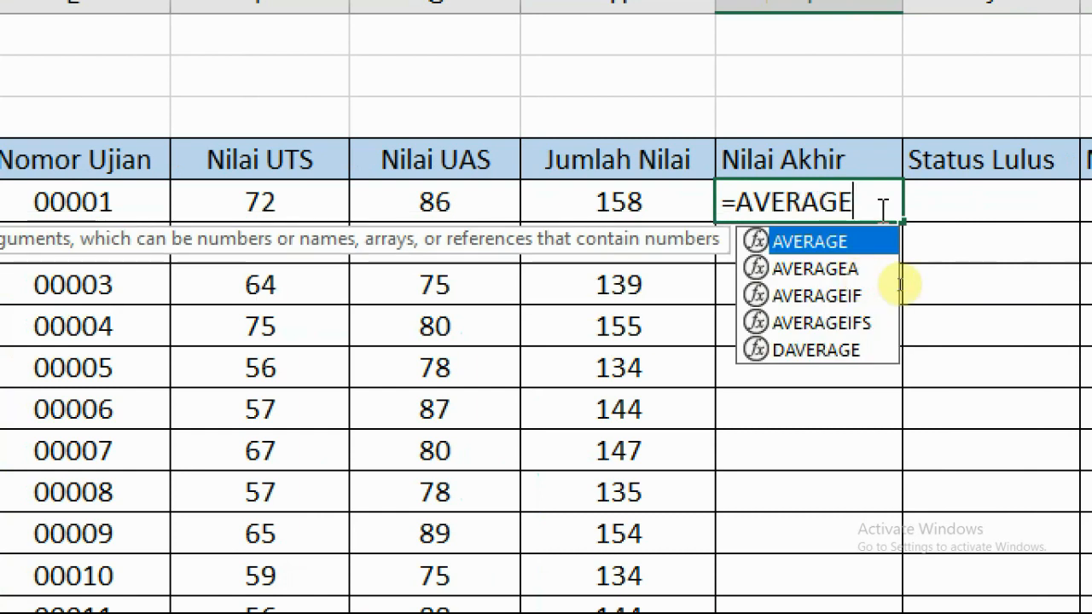
type("(")
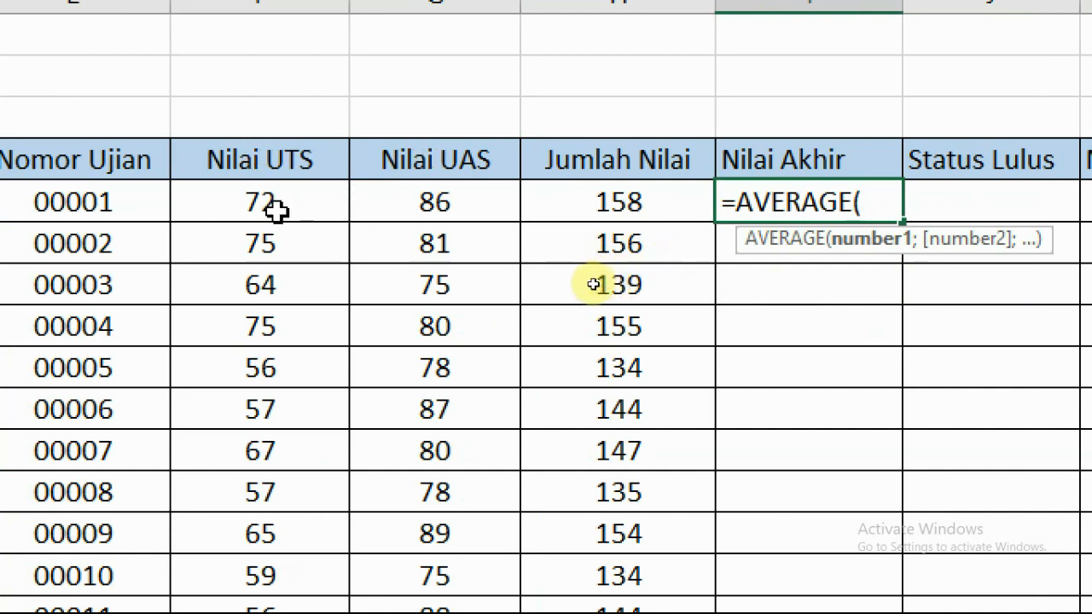
left_click_drag(260, 207, 507, 213)
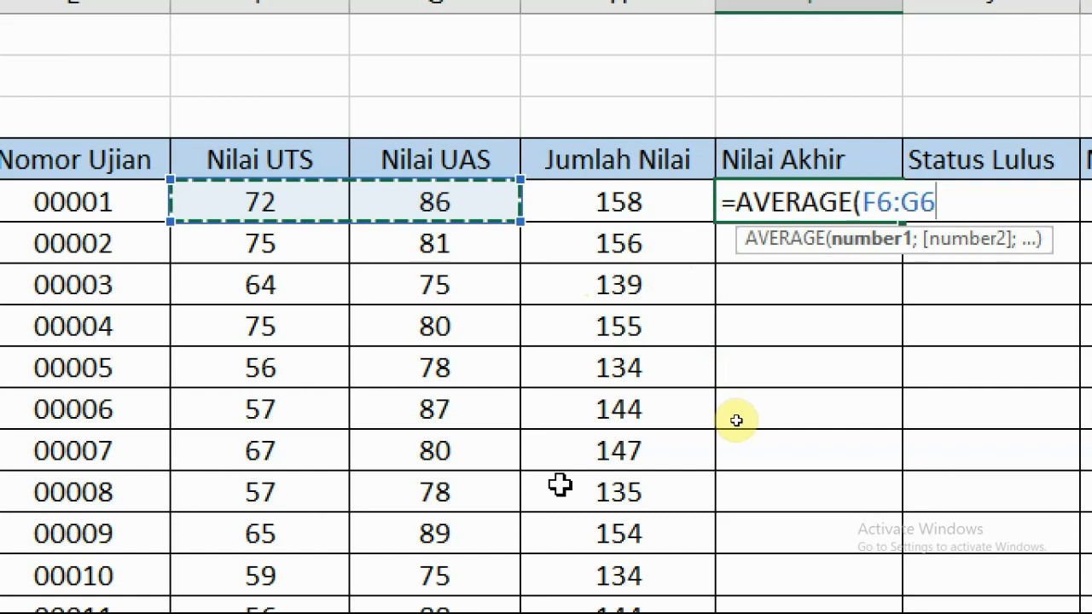
type(")")
key("Return")
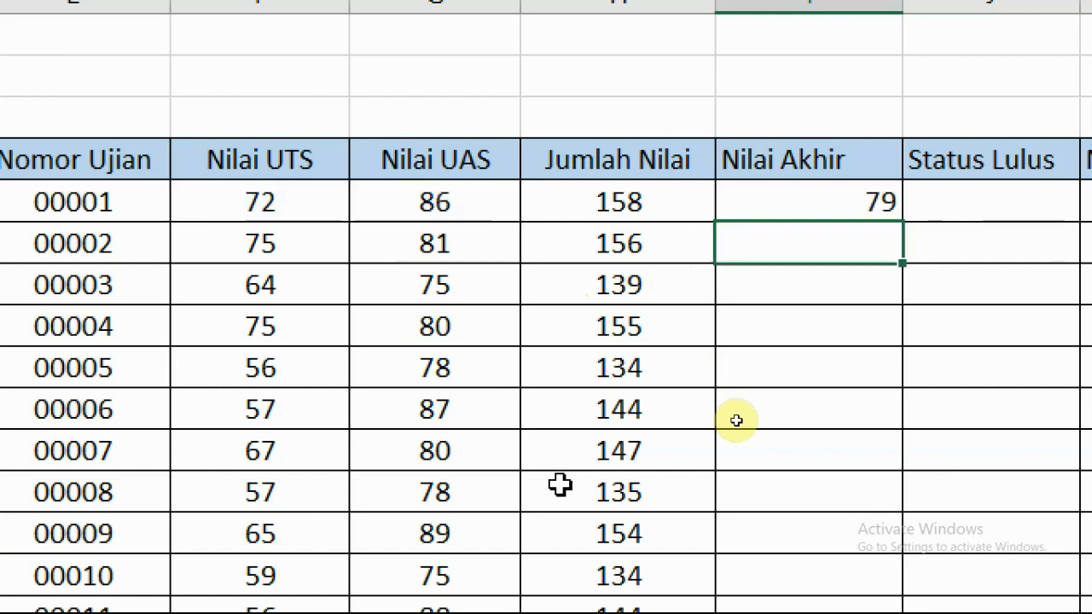
left_click(825, 203)
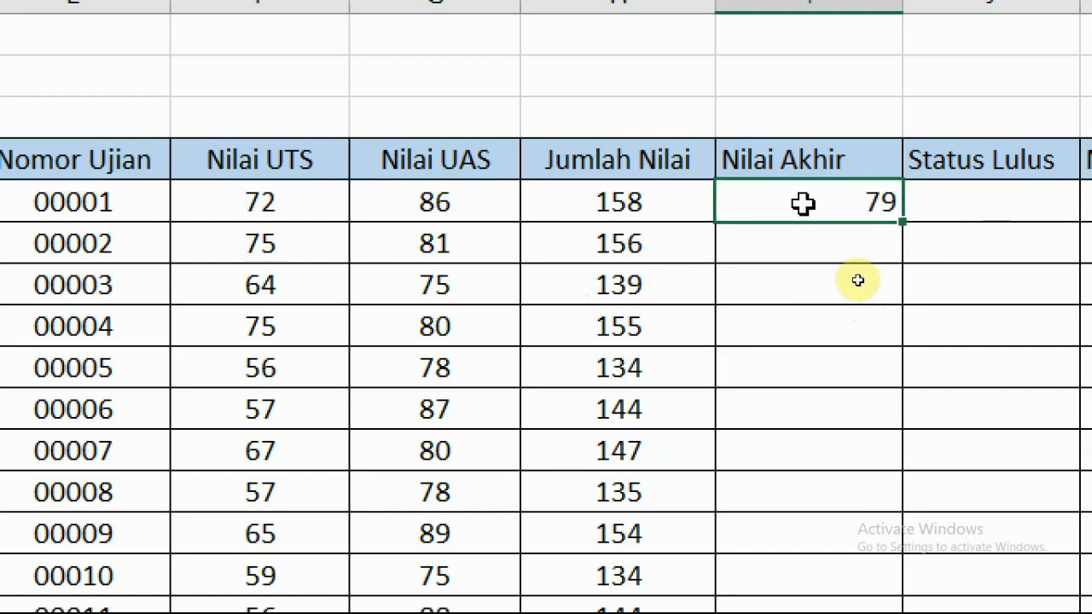
left_click_drag(256, 209, 371, 212)
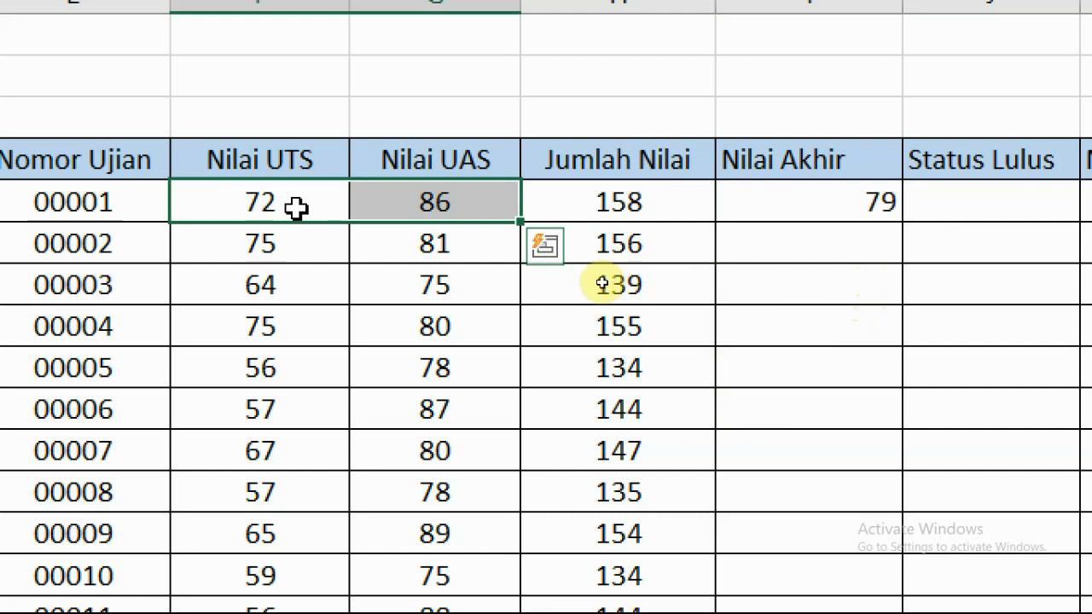
left_click(817, 202)
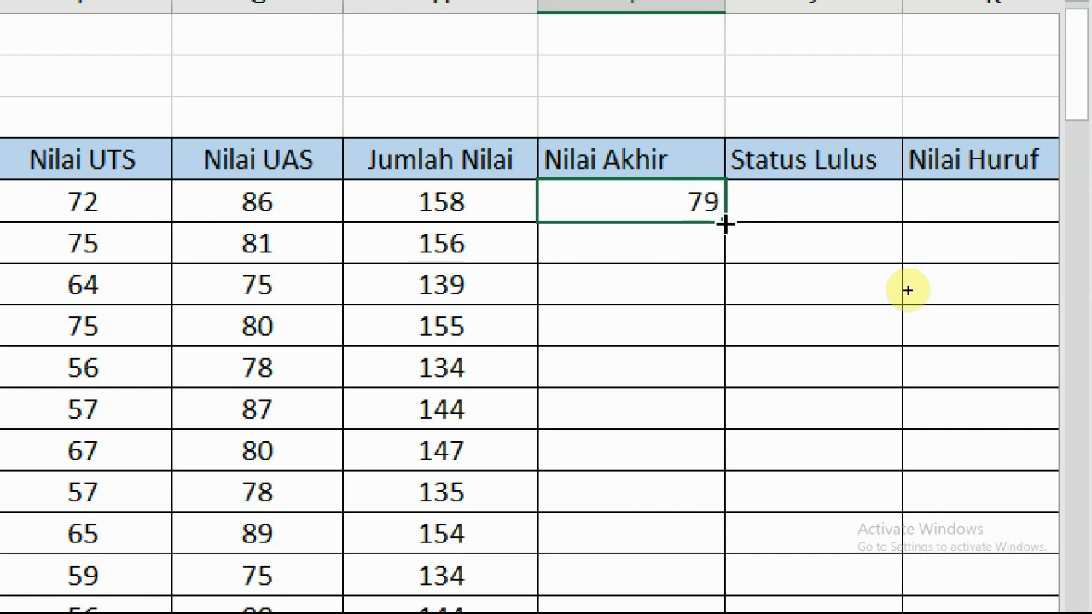
double_click(724, 224)
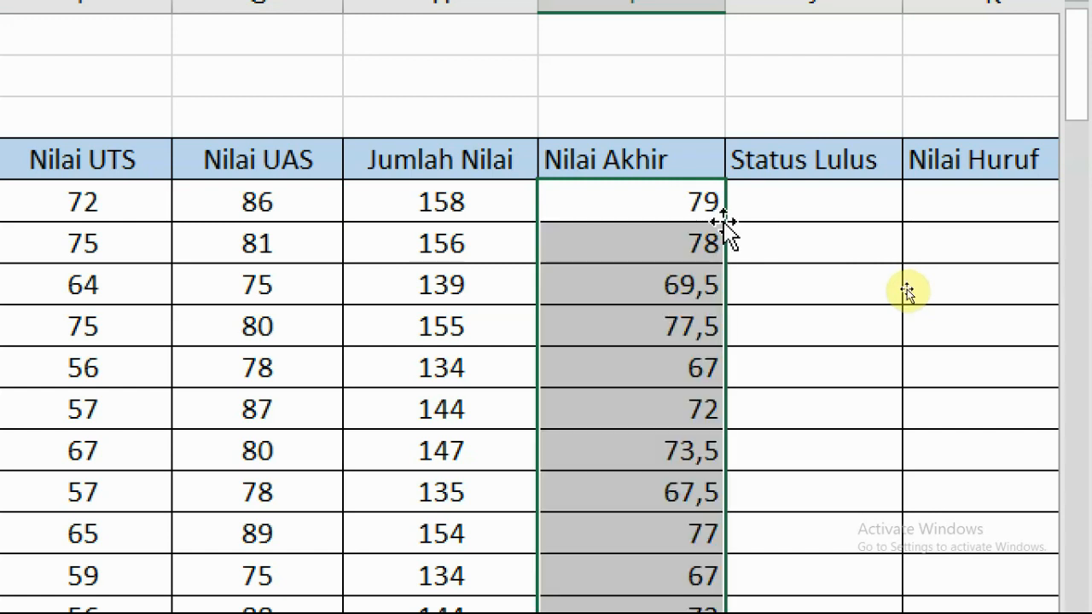
left_click(651, 232)
left_click(648, 202)
left_click(662, 329)
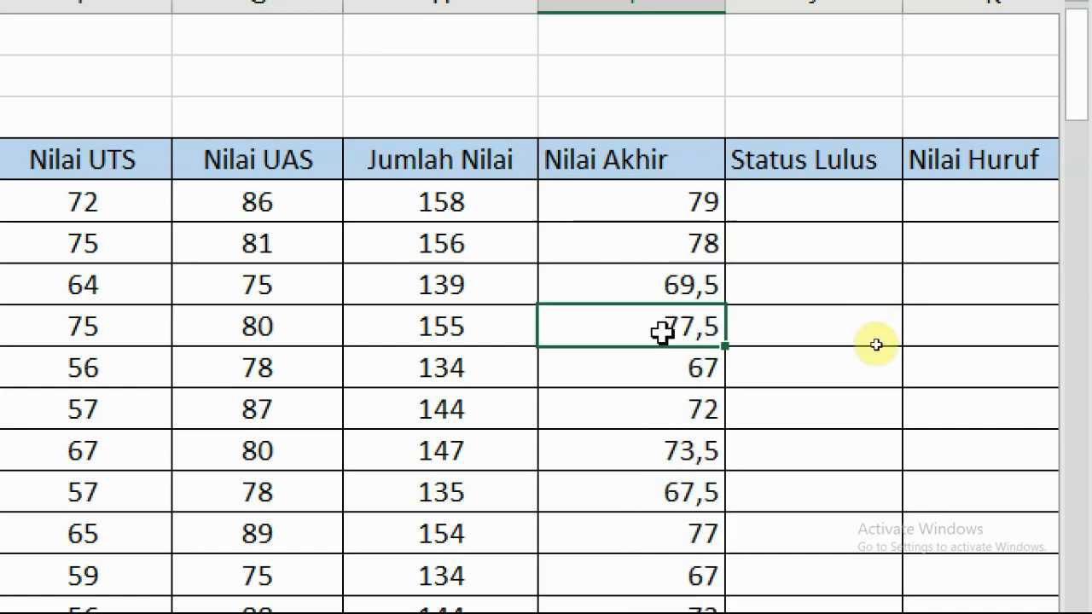
scroll(663, 332, "down", 3)
scroll(663, 332, "down", 16)
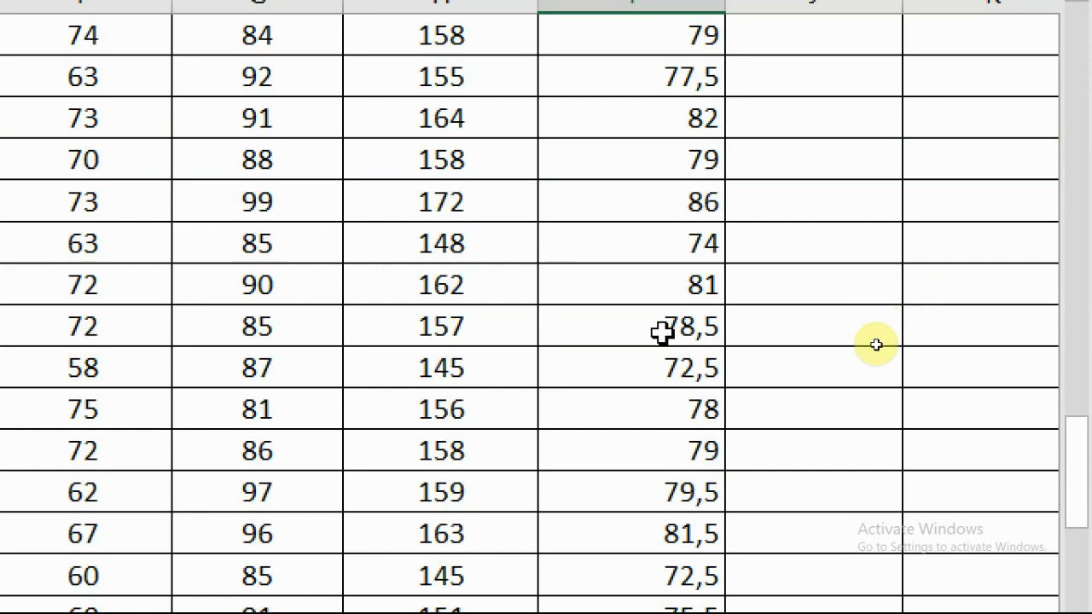
scroll(876, 345, "down", 2)
scroll(876, 345, "down", 9)
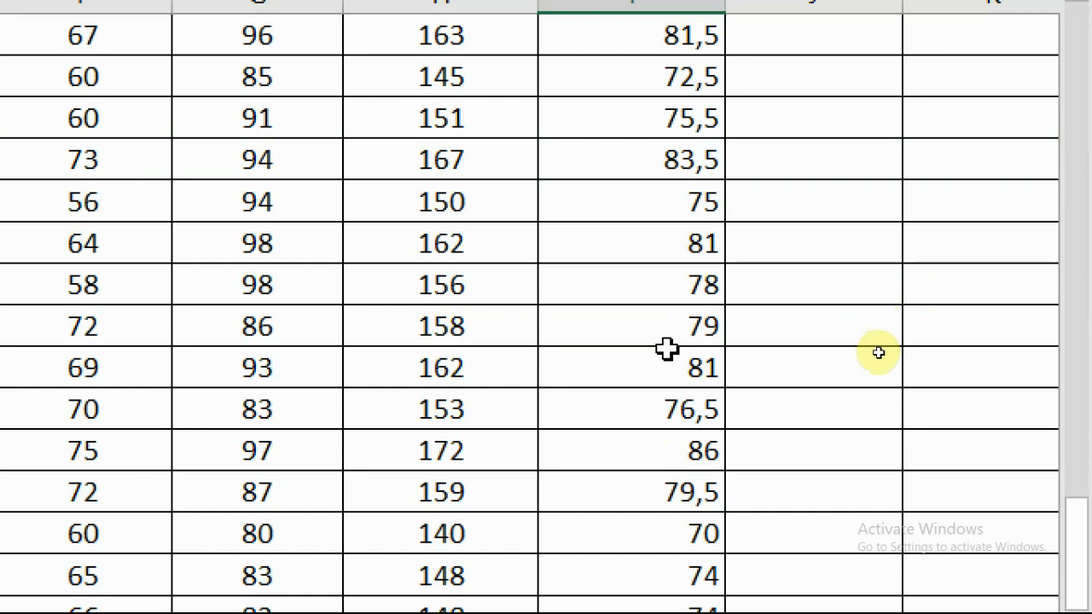
scroll(682, 391, "up", 4)
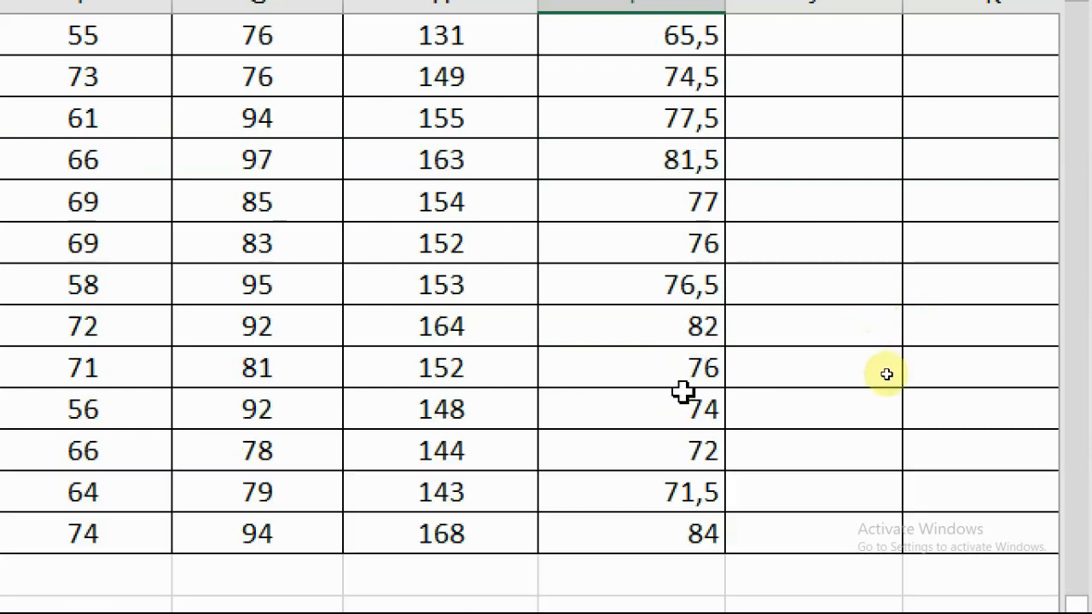
scroll(683, 390, "up", 9)
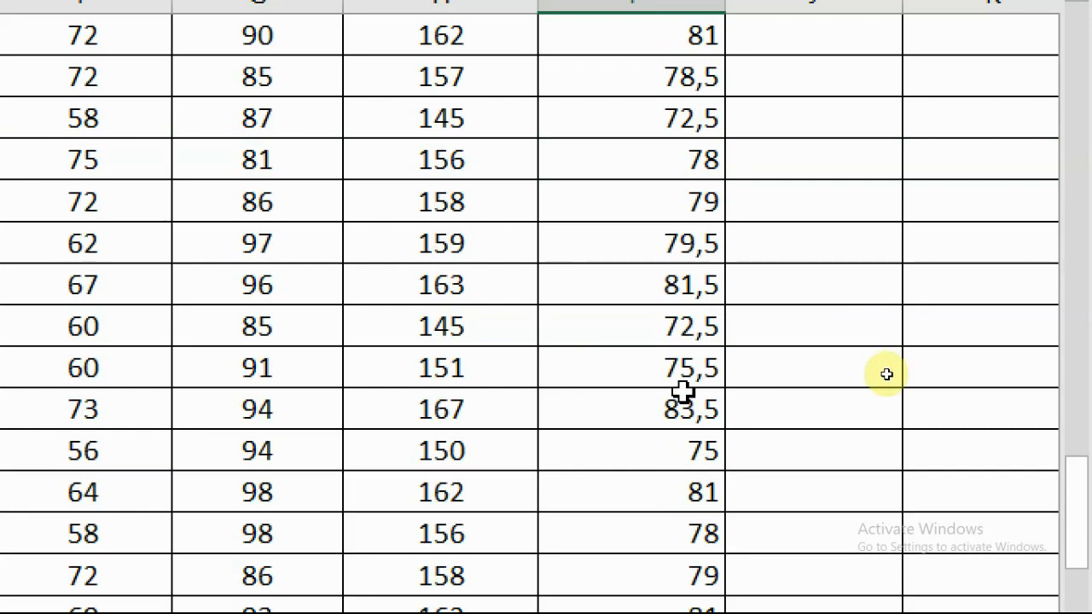
scroll(682, 392, "up", 4)
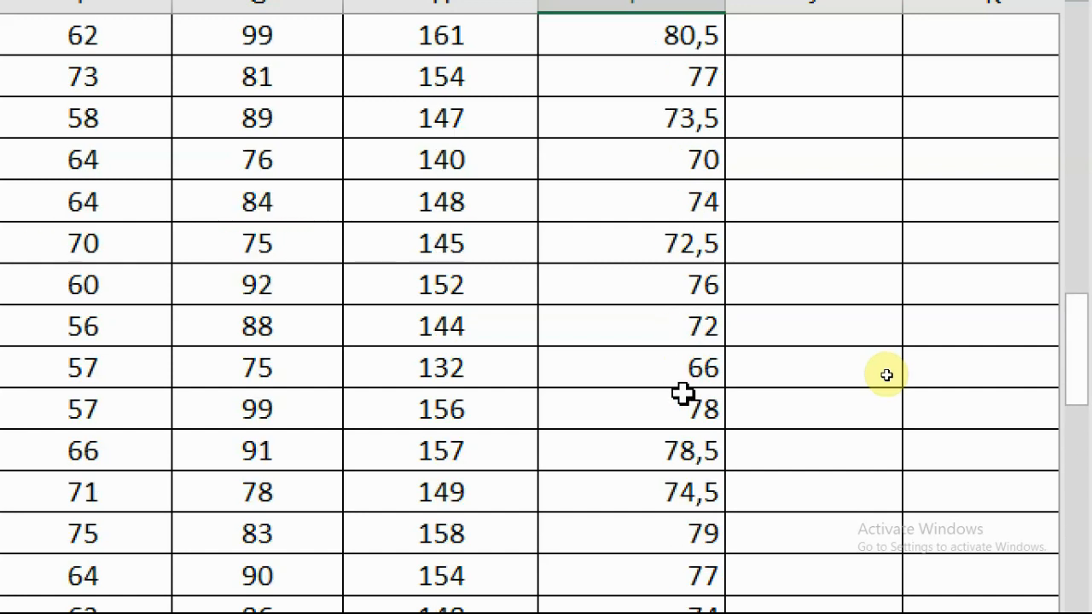
scroll(682, 392, "up", 7)
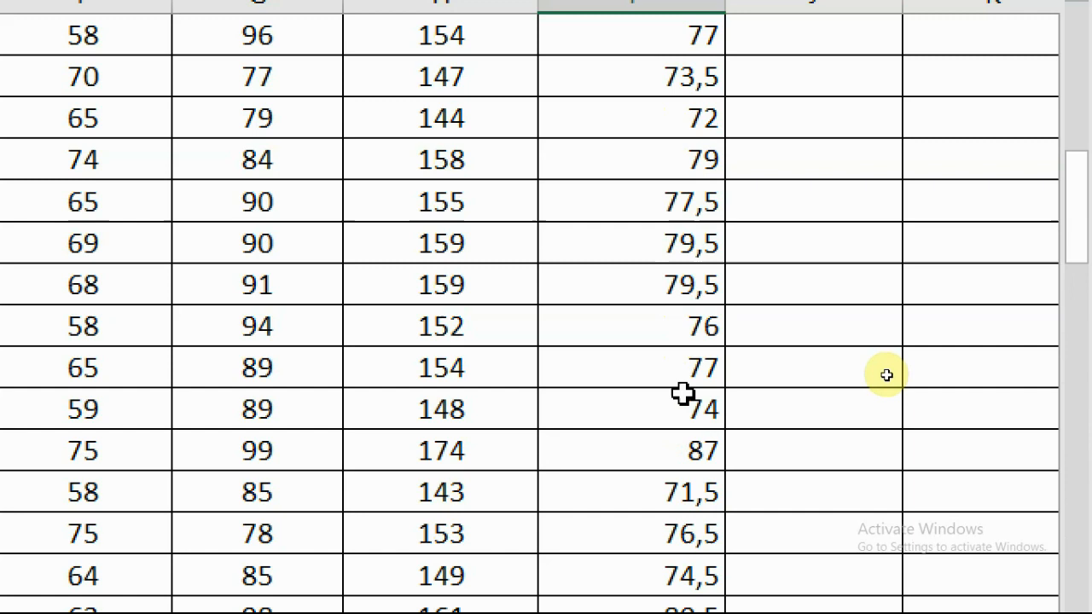
scroll(683, 393, "up", 2)
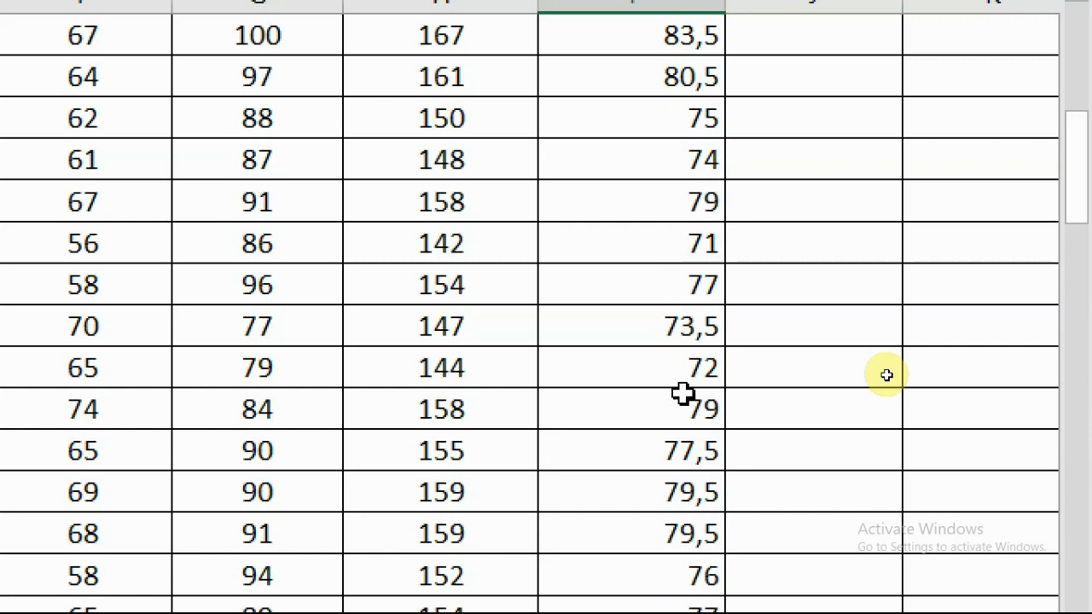
scroll(682, 393, "up", 2)
scroll(683, 392, "up", 2)
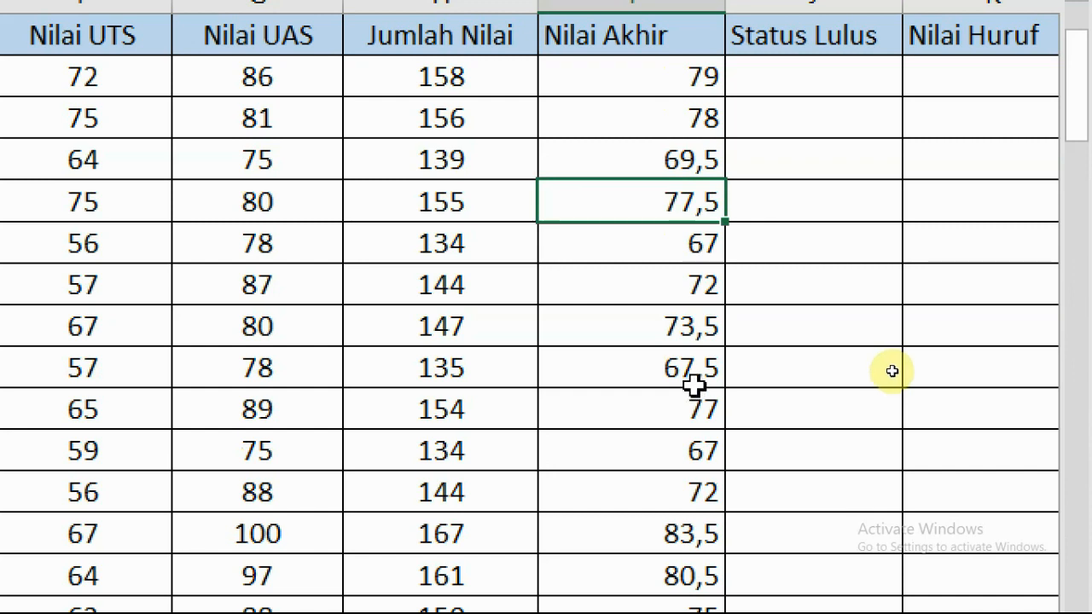
scroll(694, 376, "up", 1)
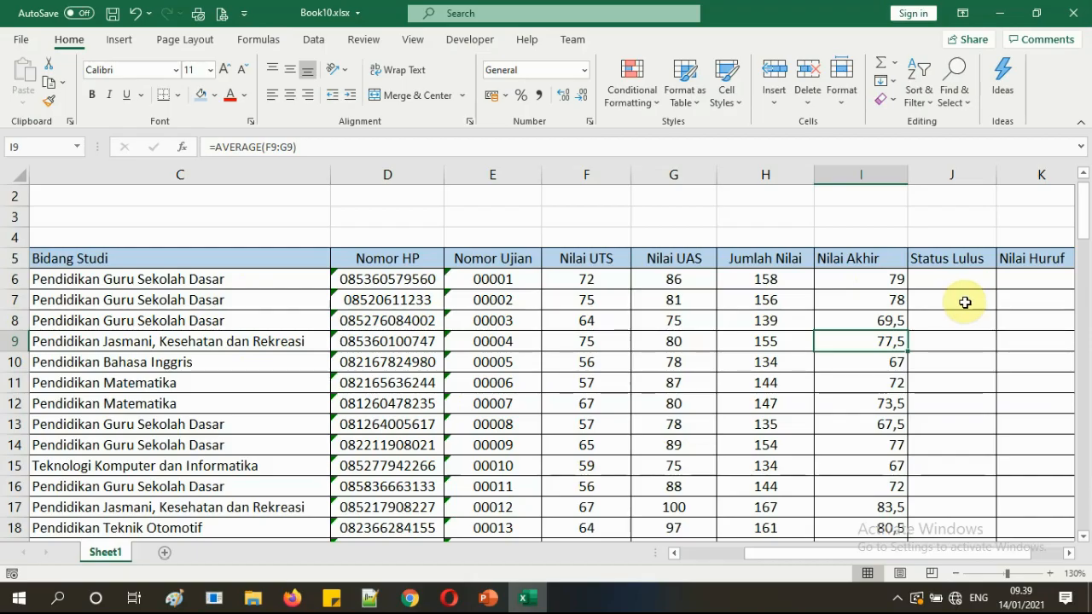
Select Nilai Akhir from I6 down to row 104 and center the values.
left_click(645, 206)
scroll(843, 329, "down", 4)
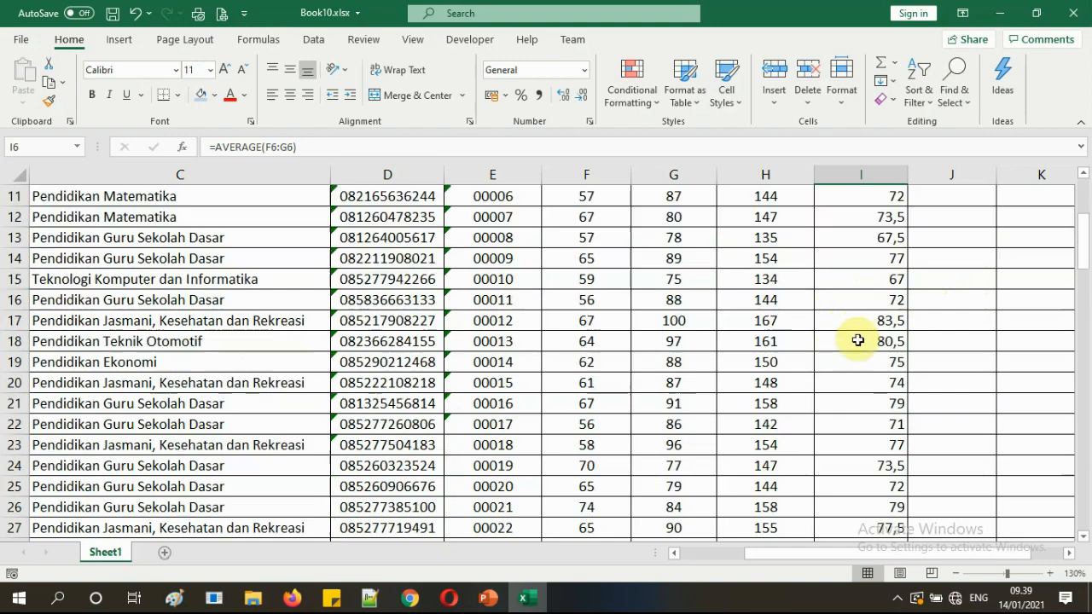
scroll(857, 333, "up", 4)
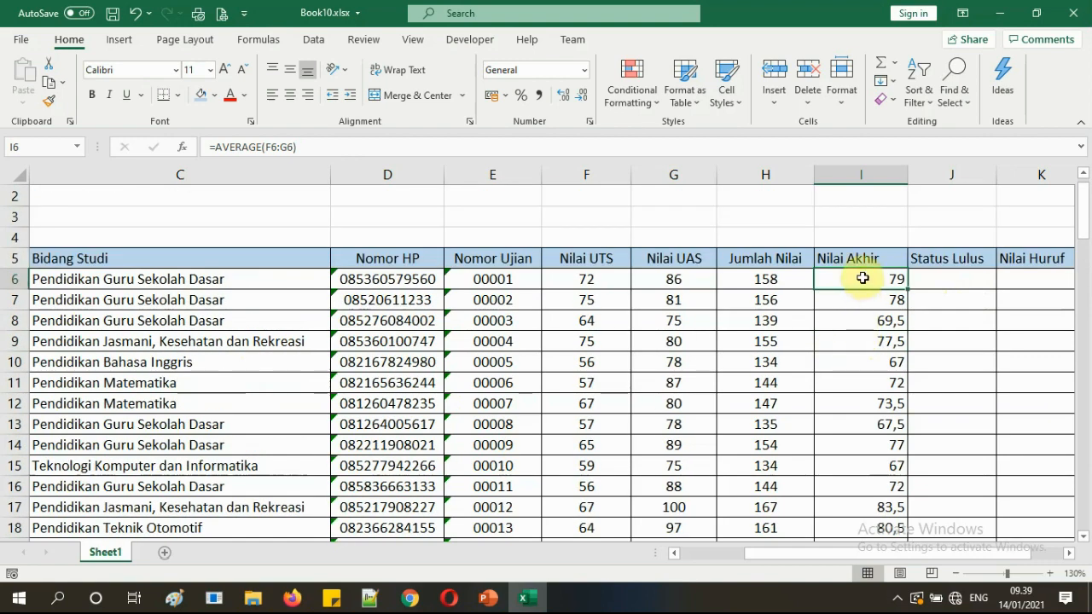
left_click_drag(863, 278, 863, 294)
key("ctrl+shift+Down")
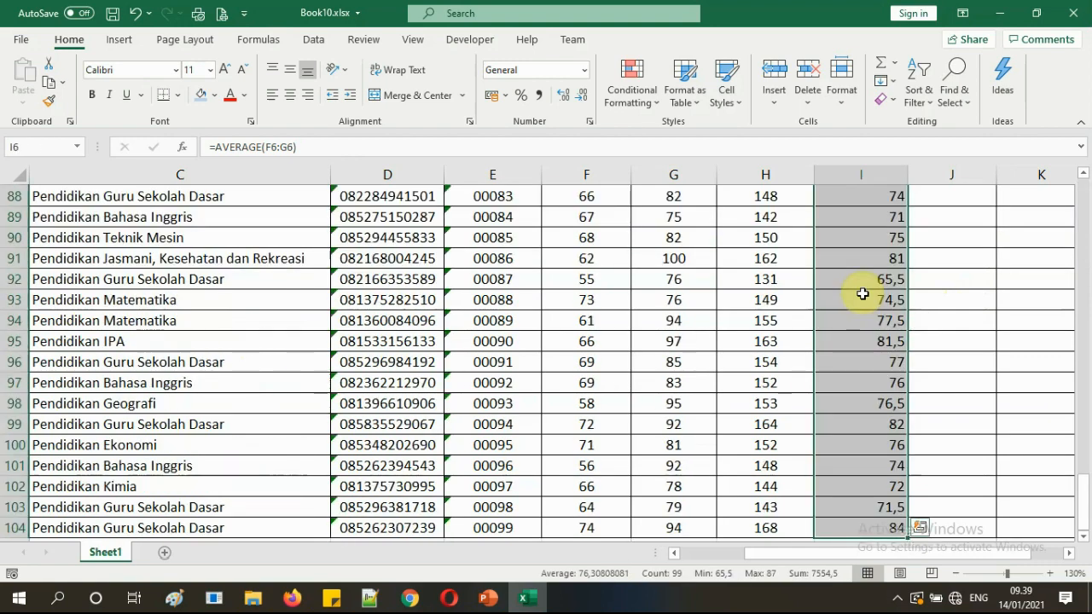
left_click(290, 95)
key("ctrl+BackSpace")
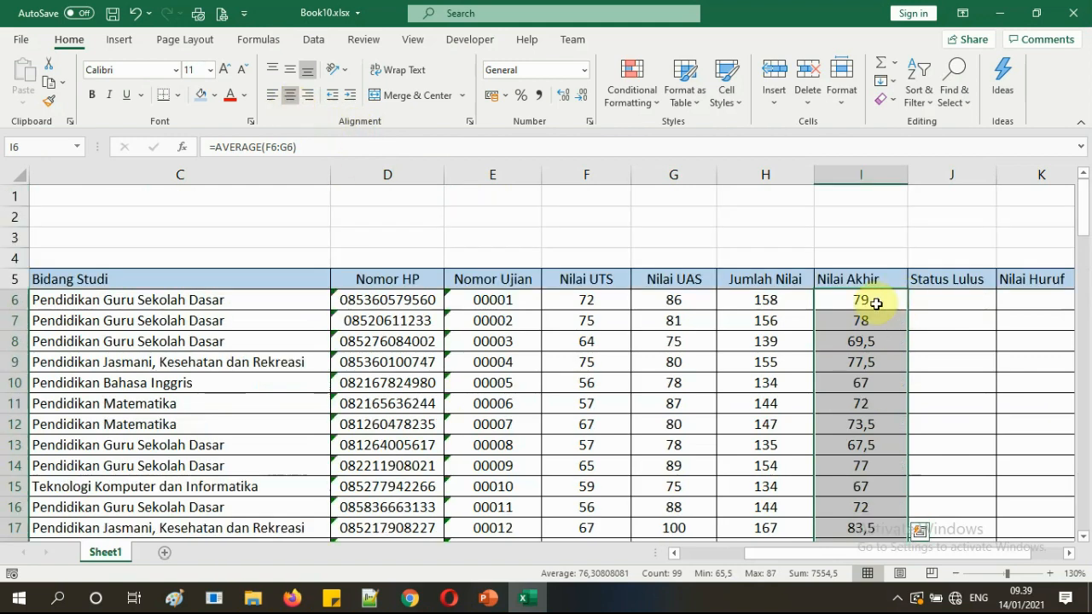
left_click(870, 299)
Select the No header in A5 and scroll through the grade table to review it.
scroll(892, 358, "down", 5)
scroll(878, 409, "up", 5)
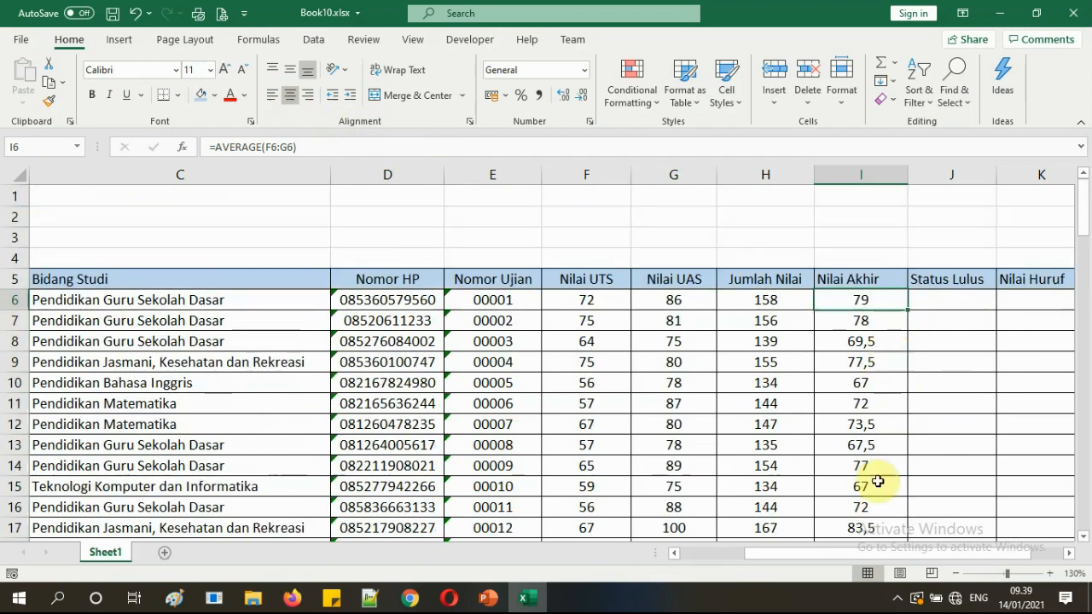
left_click_drag(865, 555, 707, 531)
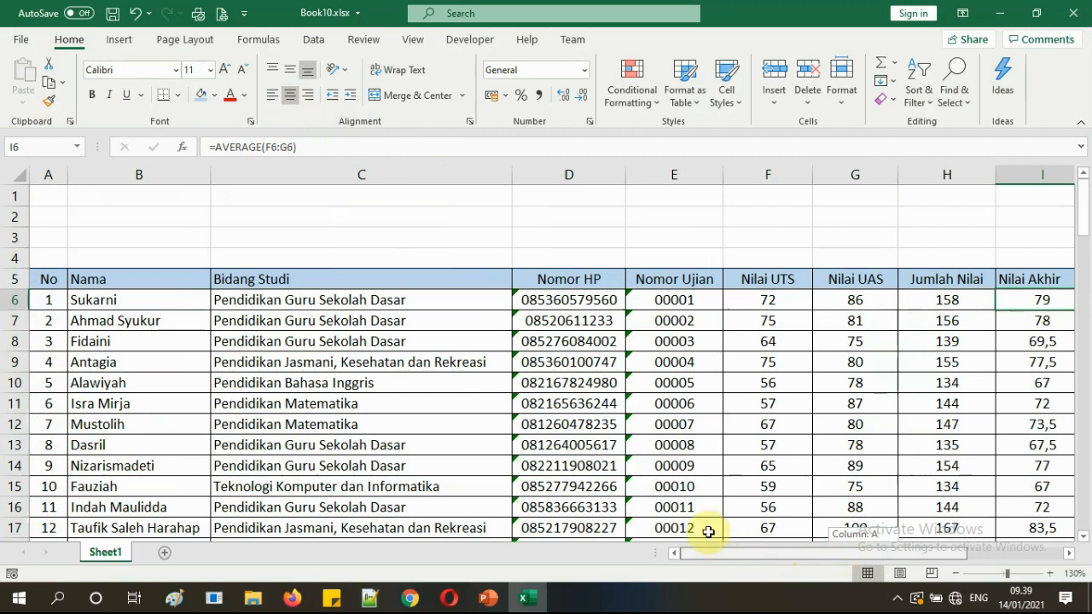
left_click(61, 281)
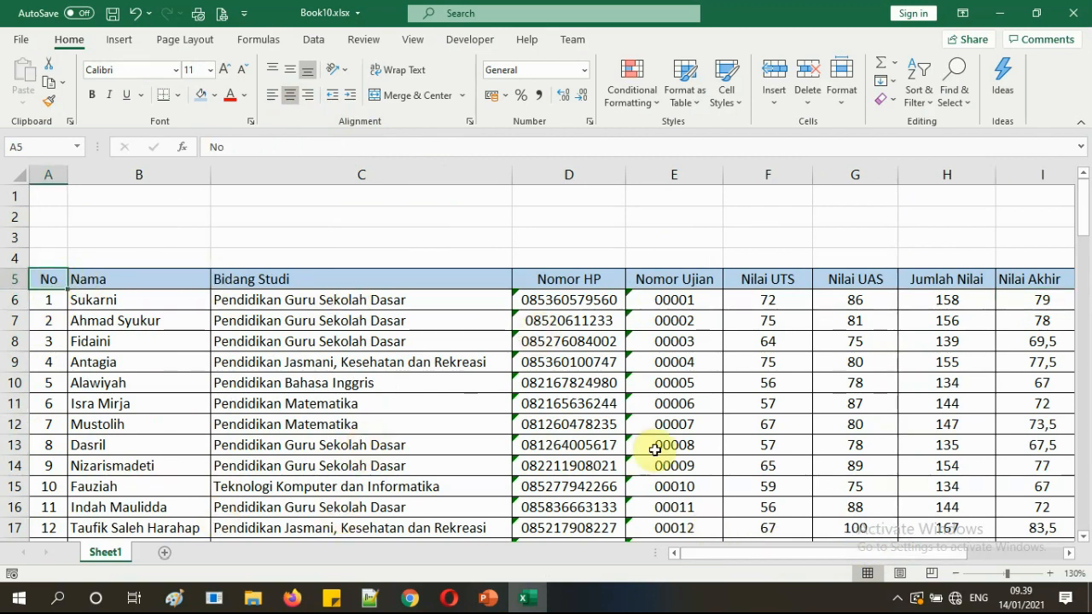
left_click_drag(1080, 227, 1078, 530)
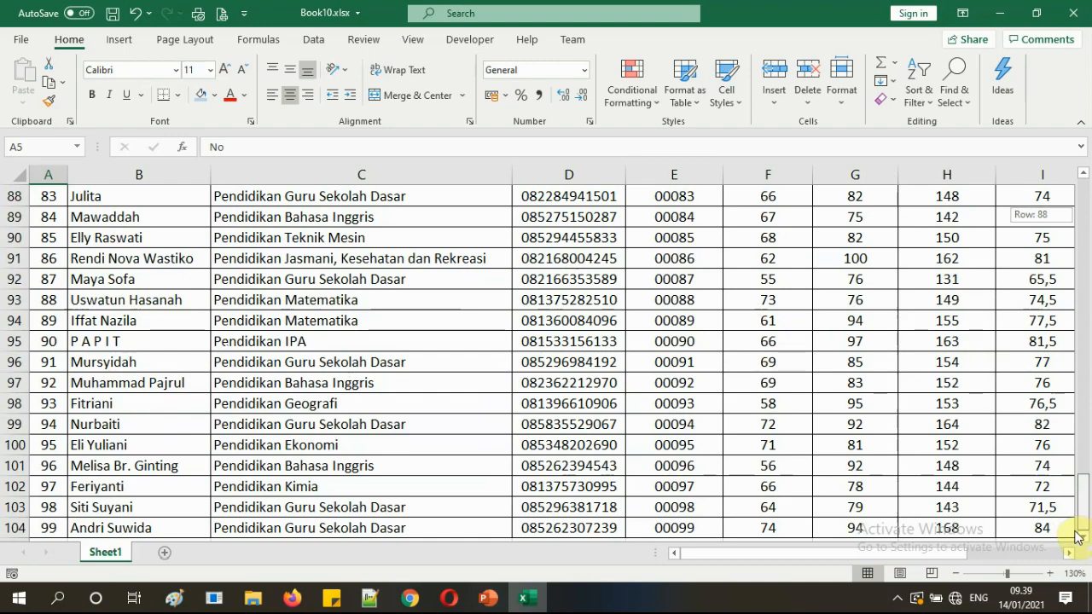
left_click_drag(1077, 528, 1079, 183)
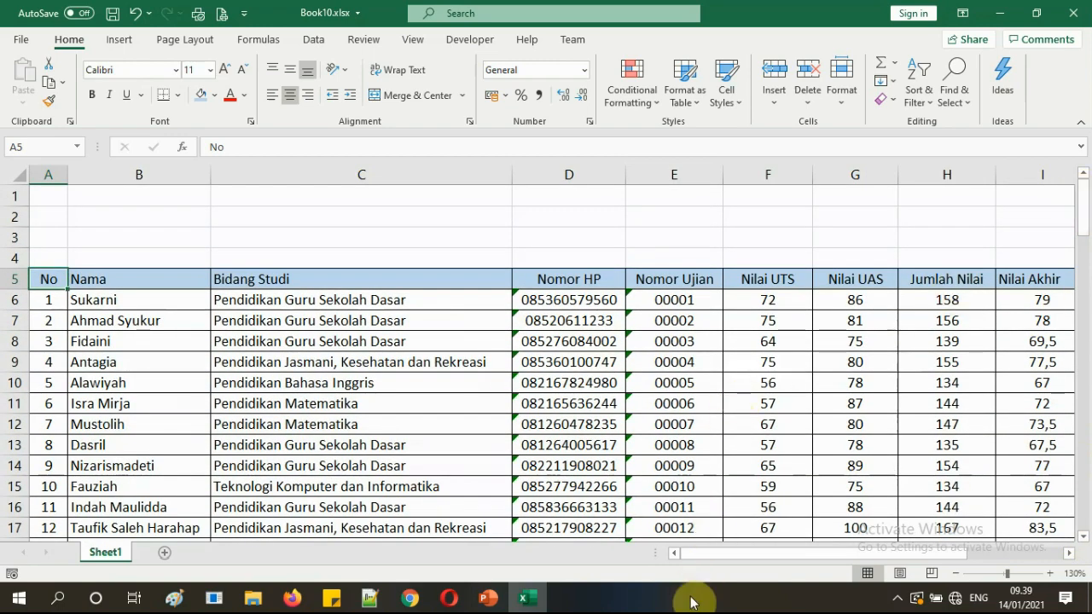
left_click_drag(701, 553, 843, 549)
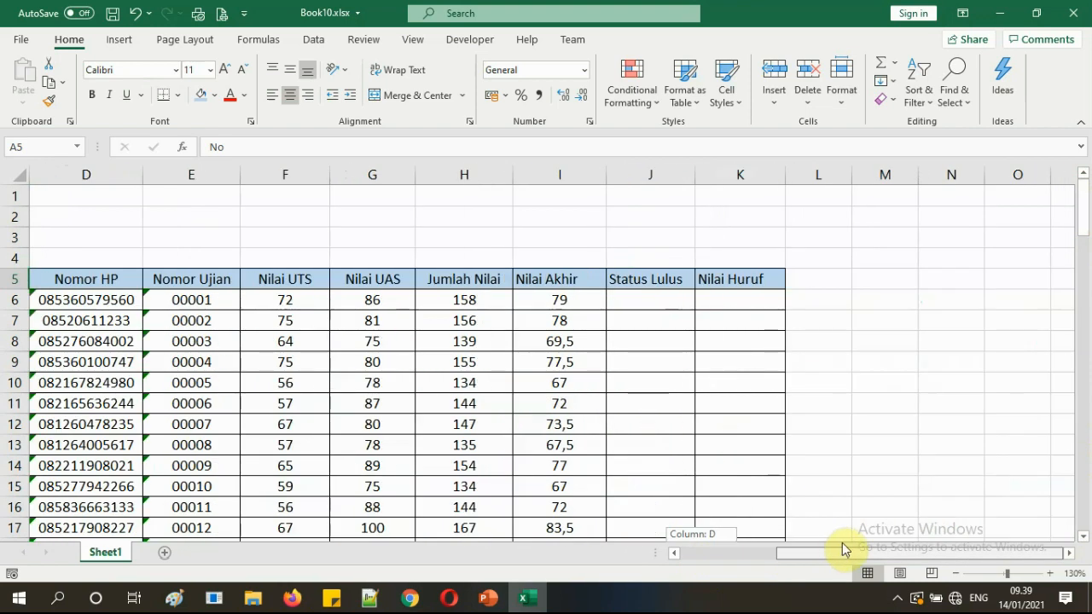
left_click_drag(825, 545, 648, 545)
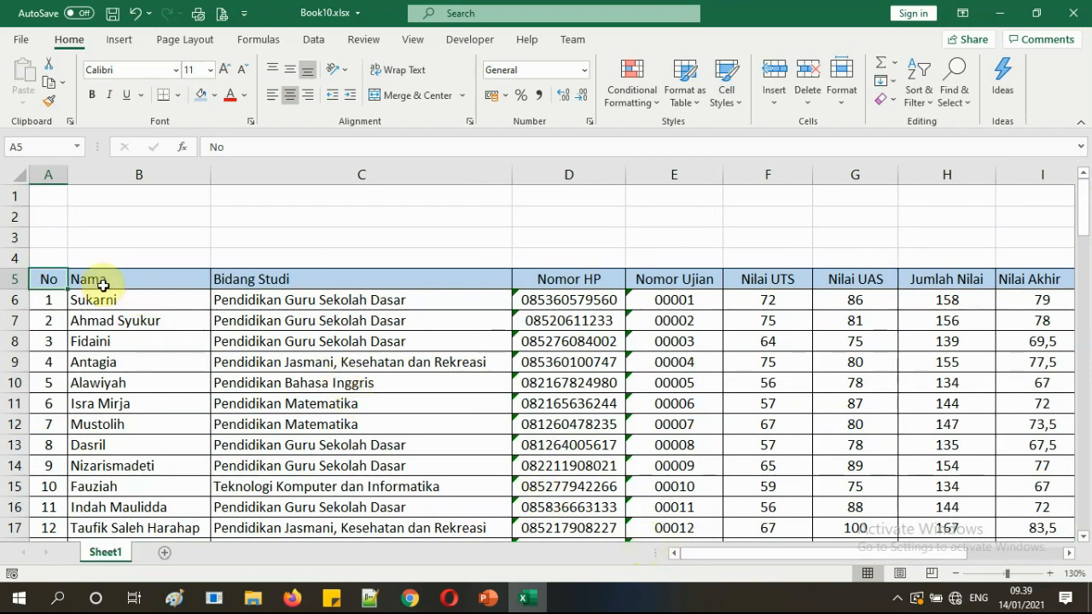
left_click(487, 598)
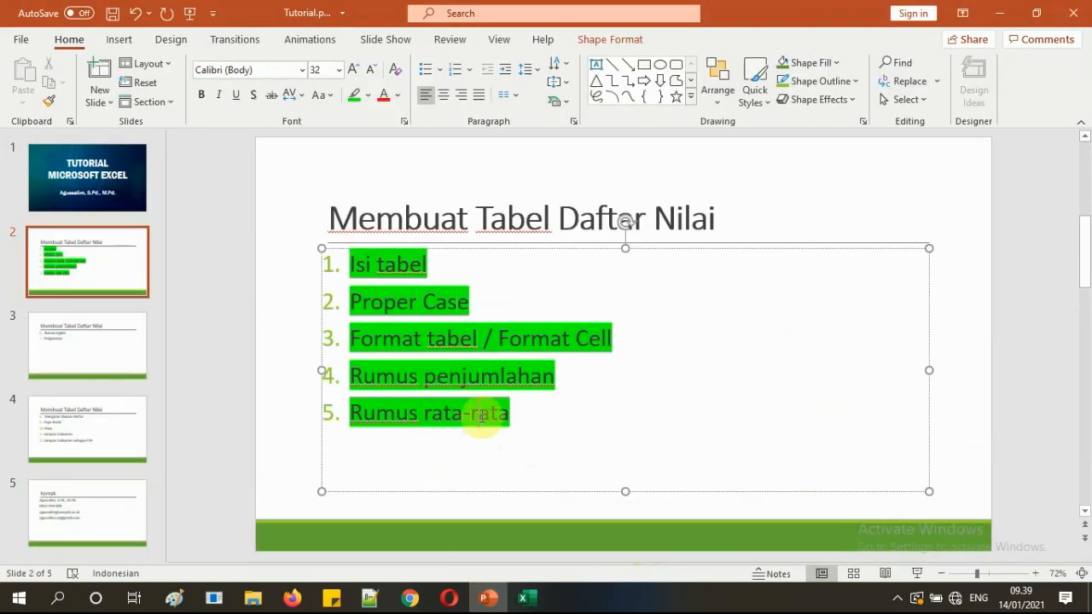
left_click(490, 215)
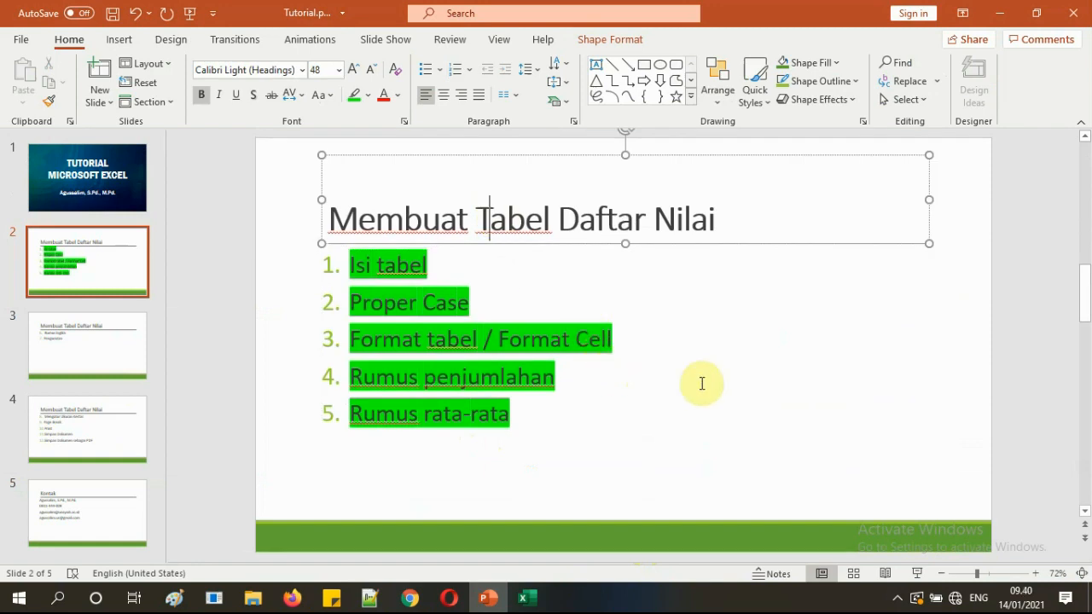
left_click(702, 353)
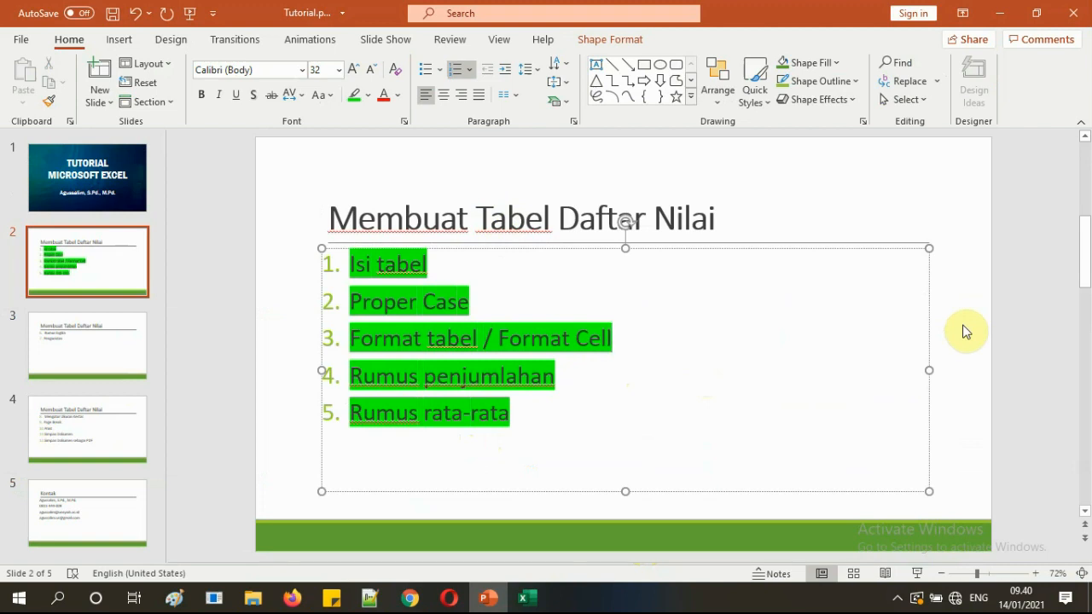
left_click(491, 599)
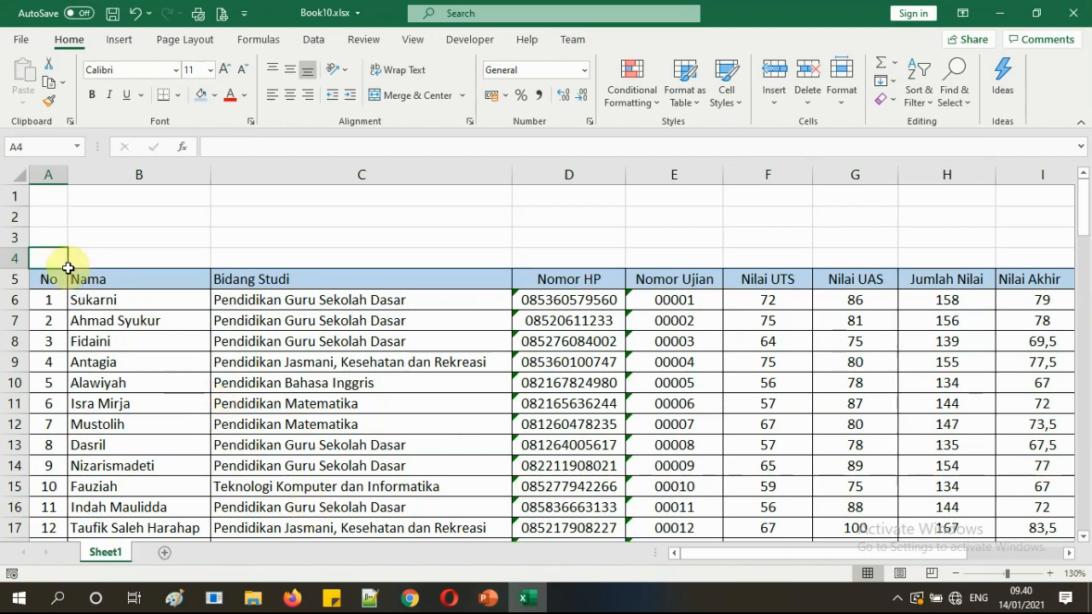
left_click(54, 238)
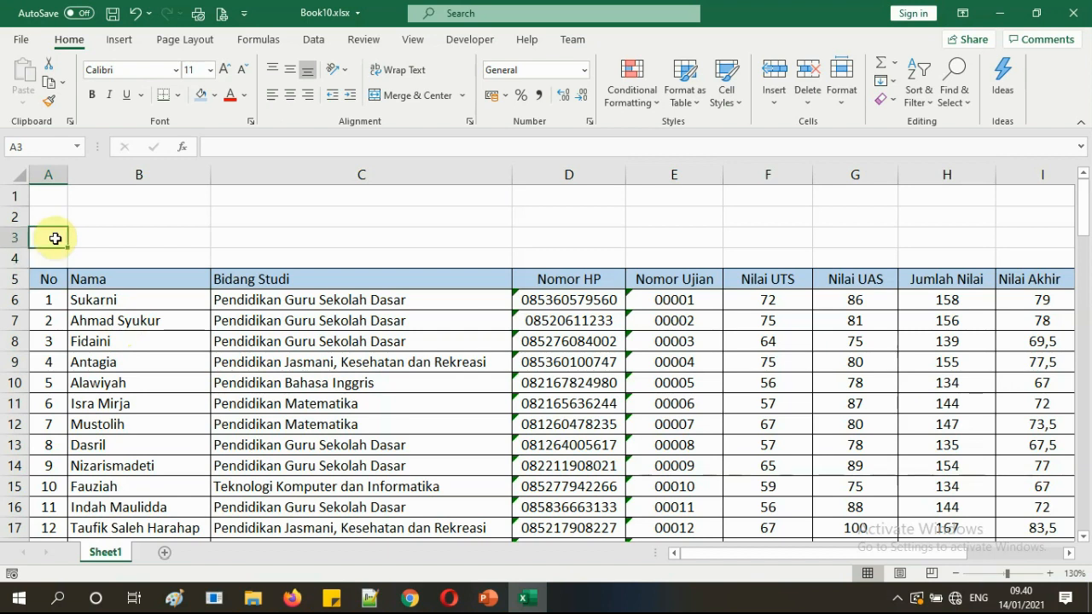
left_click(896, 602)
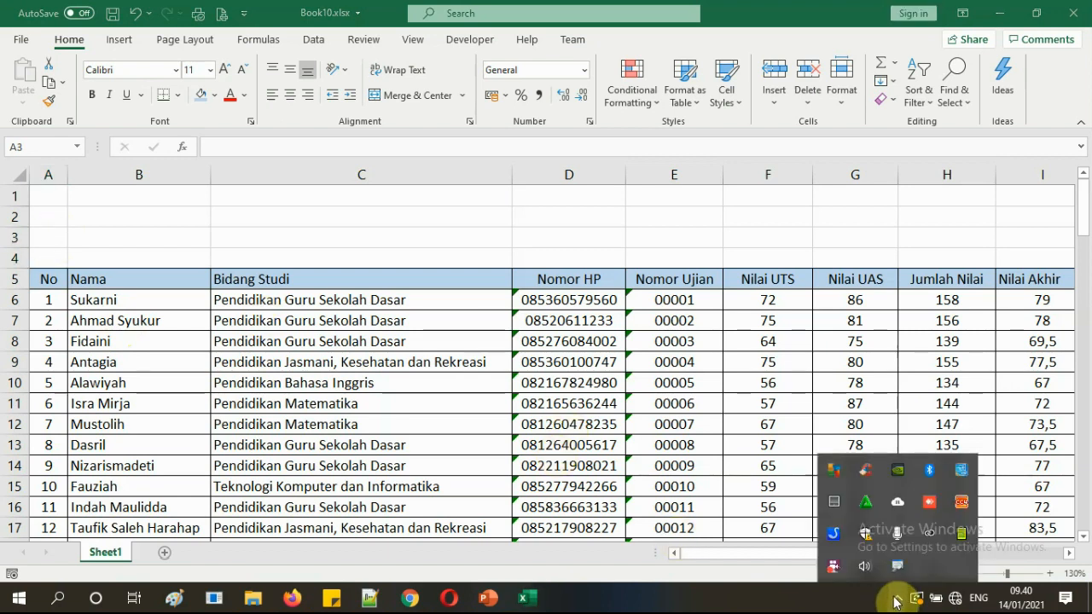
right_click(833, 570)
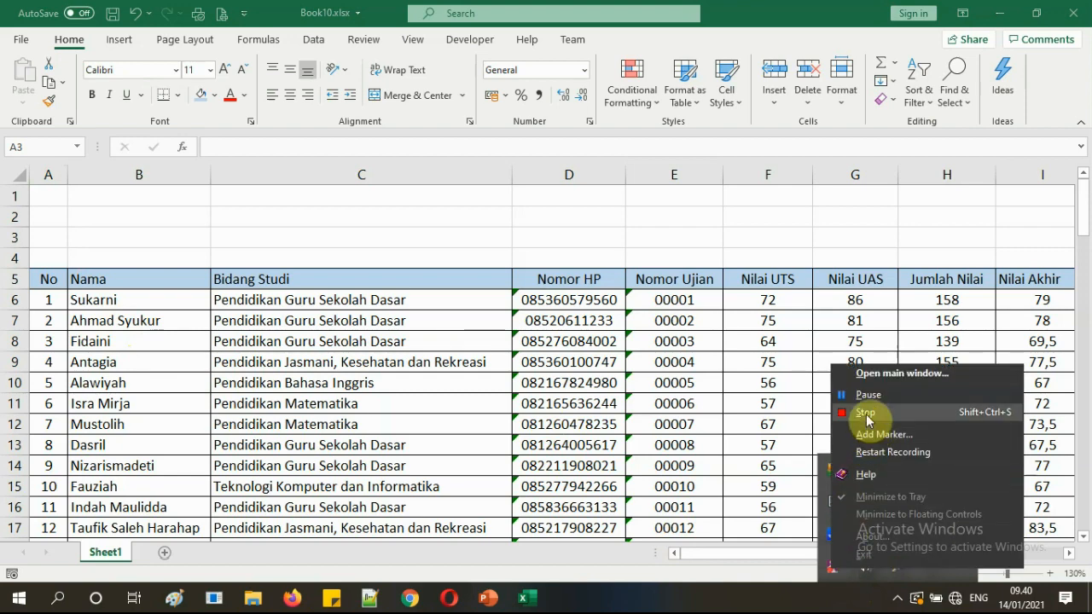